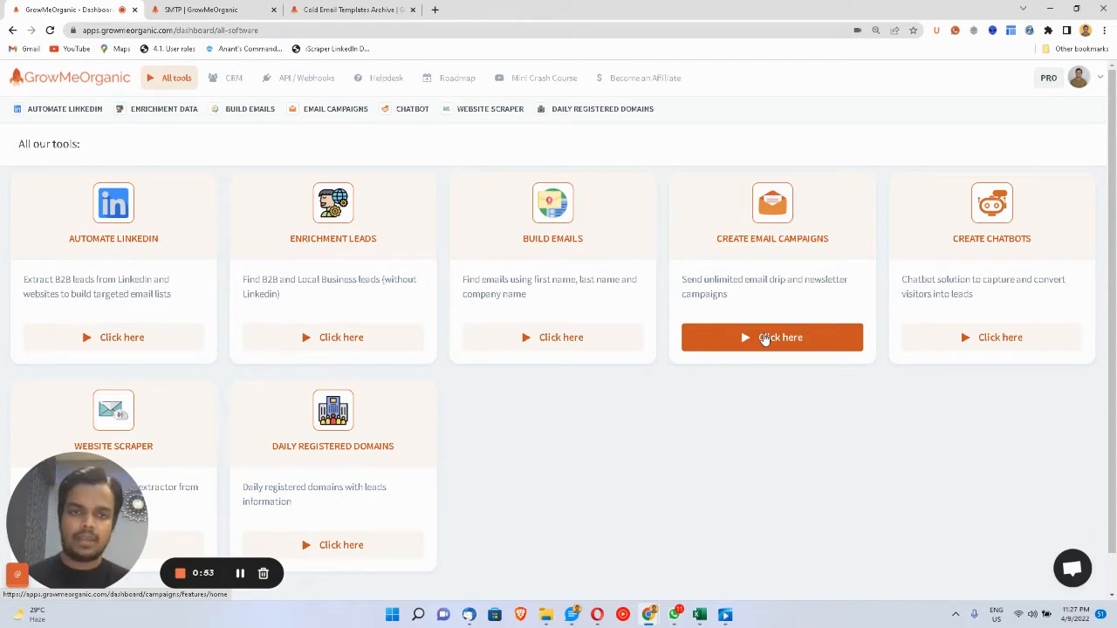
# - Open Email Campaigns, go to the Senders (SMTP) tab, and close the walkthrough video popup
pyautogui.click(764, 340)
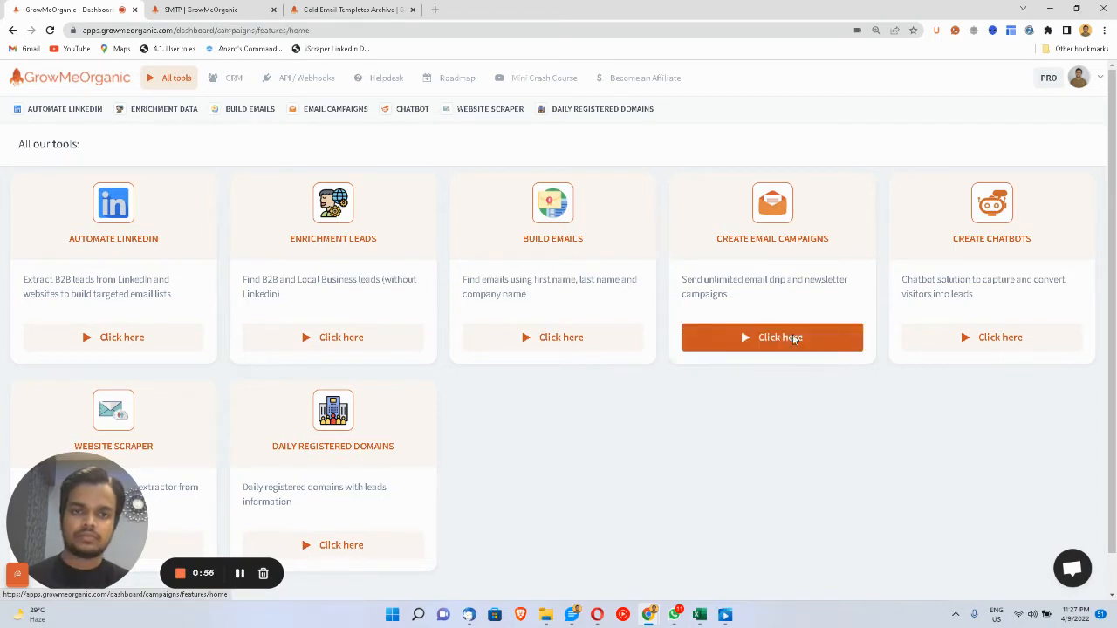
pyautogui.click(794, 339)
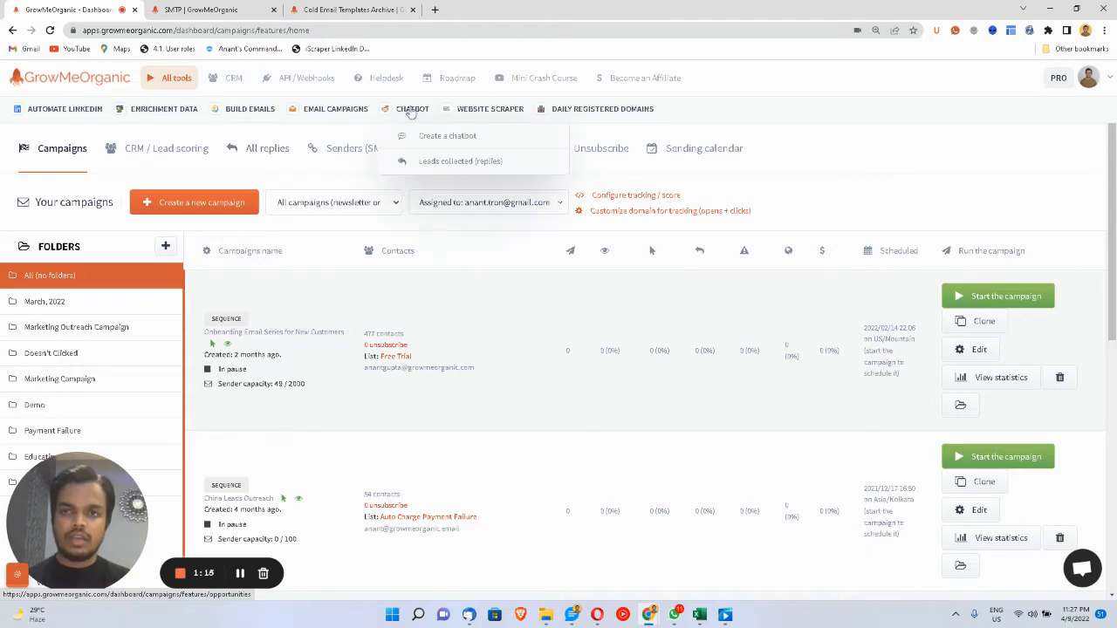
pyautogui.click(358, 163)
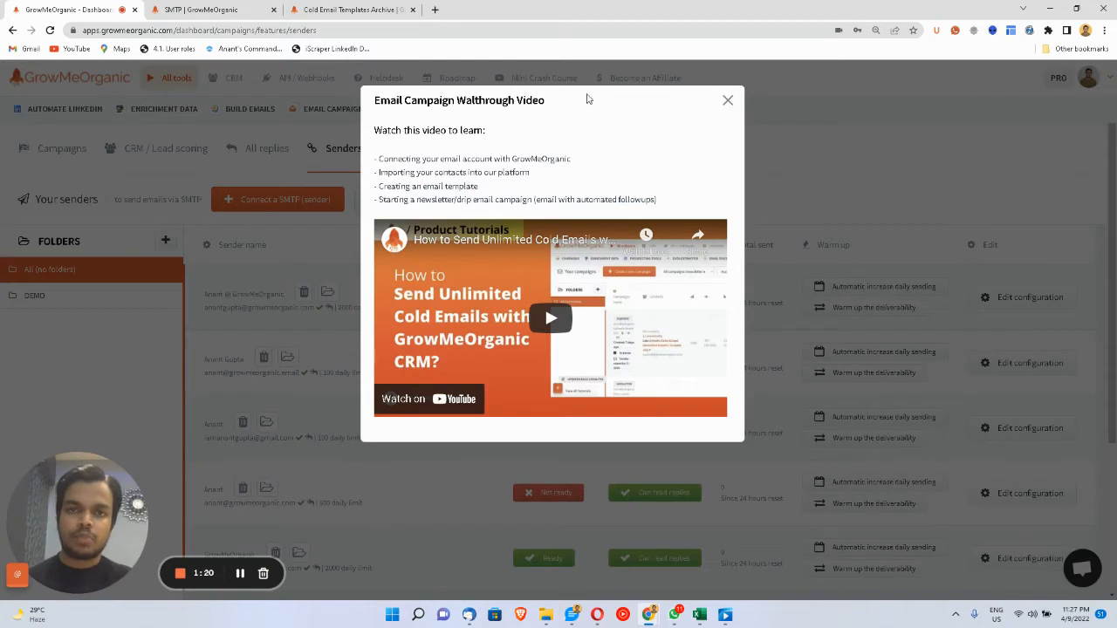
pyautogui.click(728, 100)
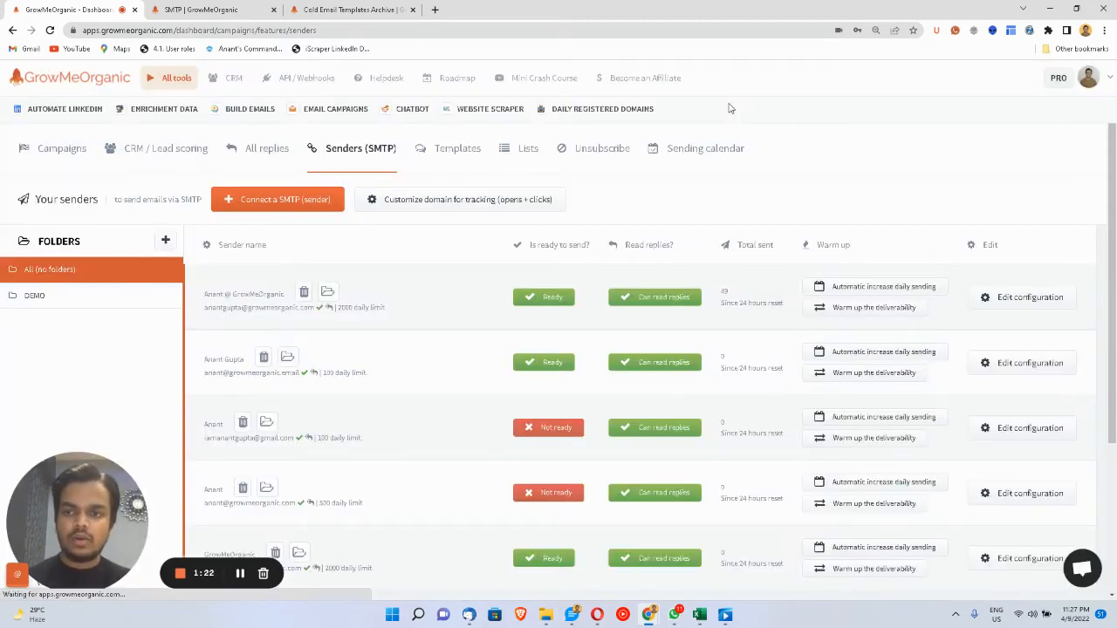
# - Start a new SMTP sender, view the sender-type options, then switch to the SMTP explainer tab
pyautogui.click(286, 208)
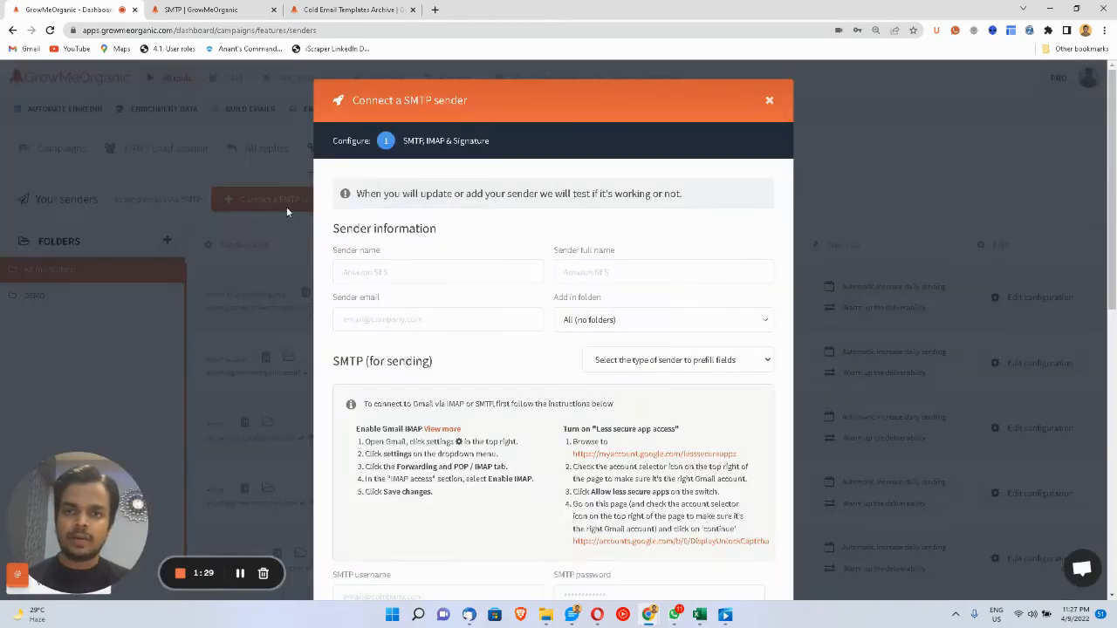
pyautogui.scroll(-1, 406, 288)
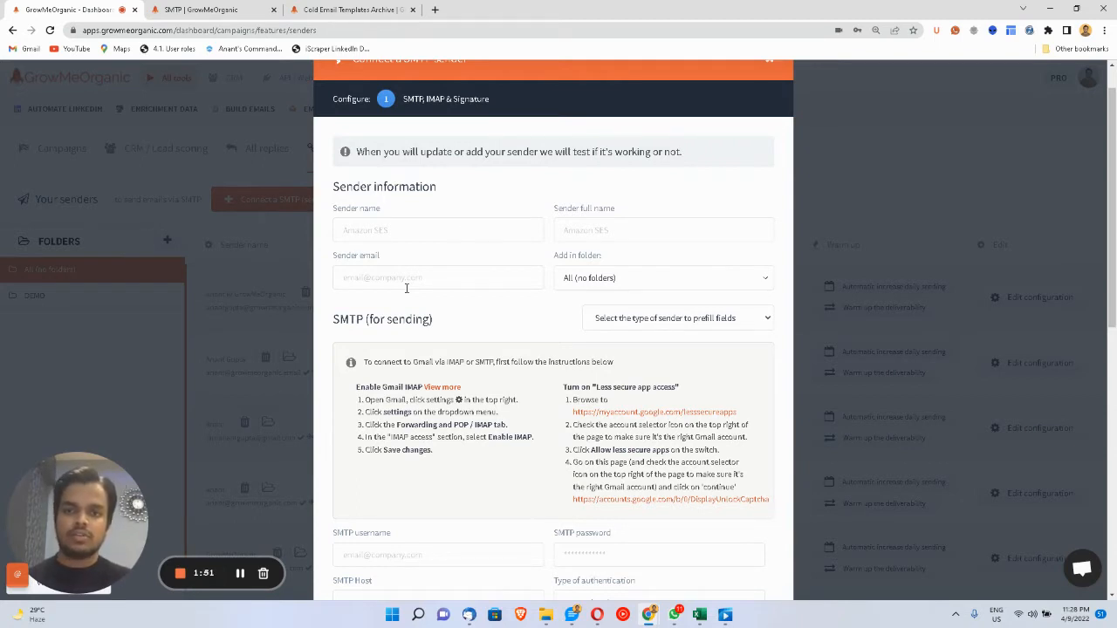
pyautogui.click(612, 319)
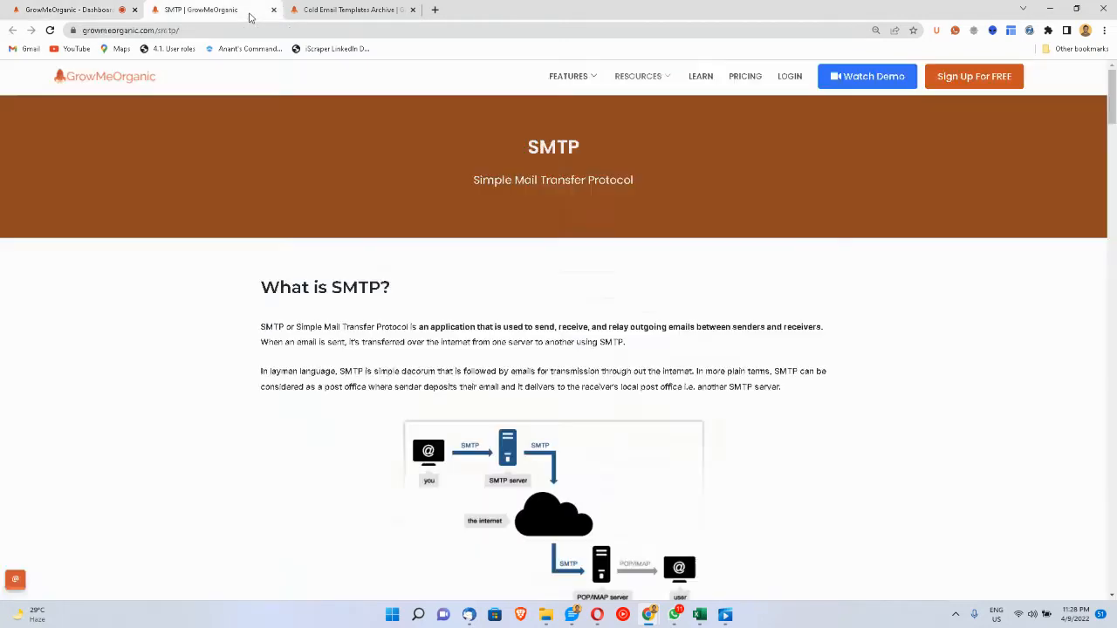
pyautogui.click(249, 17)
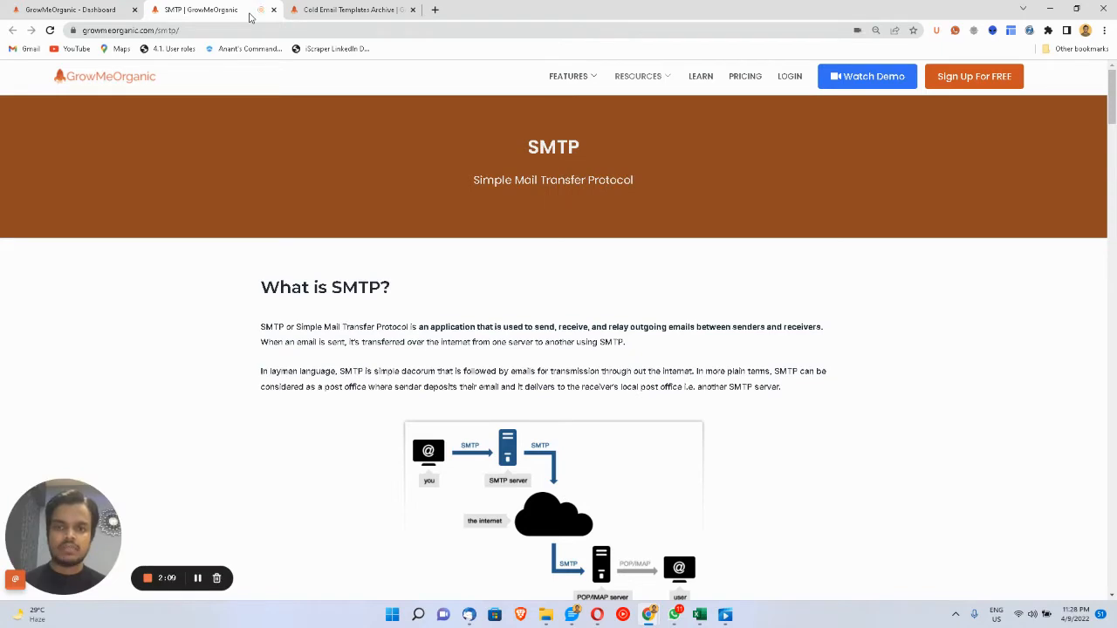
# - Find the Yahoo Plus SMTP Settings guide, select its server address, and return to the dashboard tab
pyautogui.scroll(-15, 428, 425)
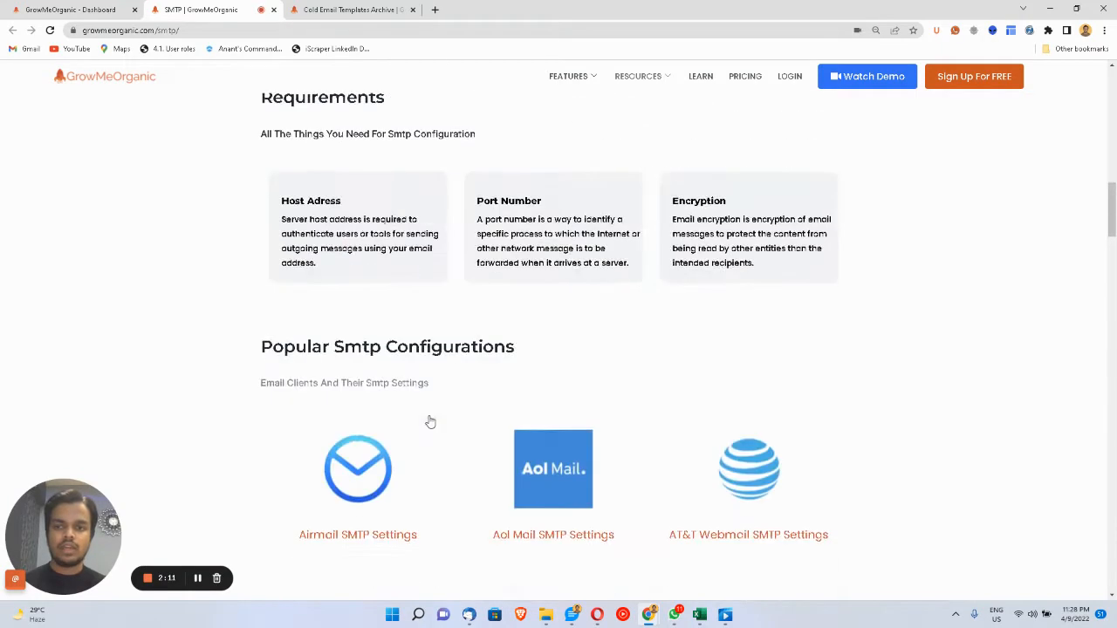
pyautogui.scroll(-3, 430, 423)
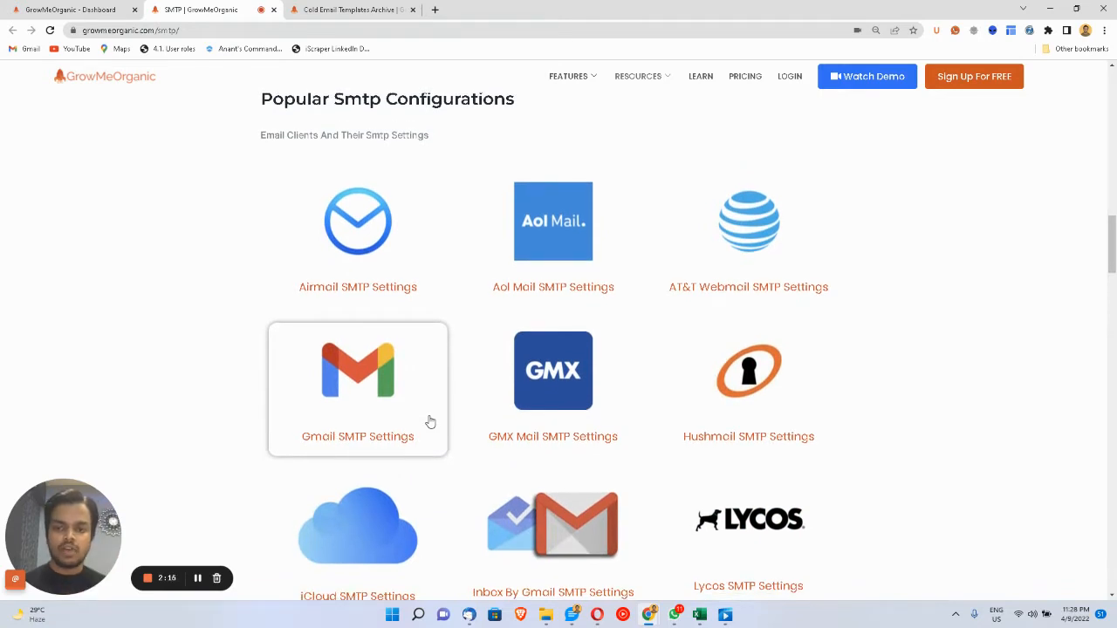
pyautogui.scroll(-2, 430, 422)
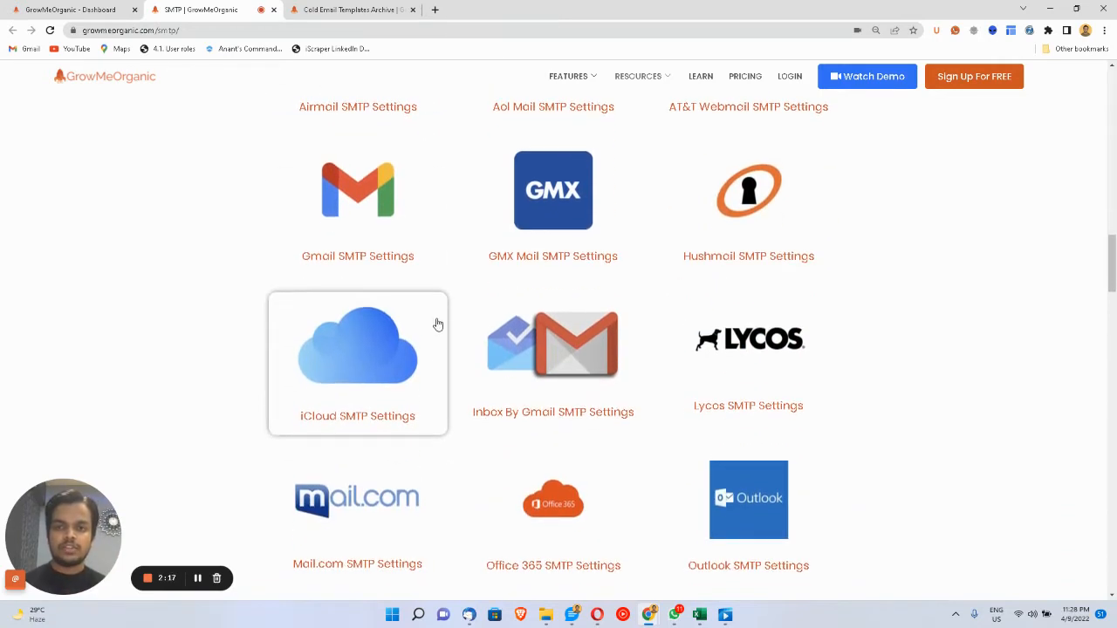
pyautogui.scroll(-2, 529, 271)
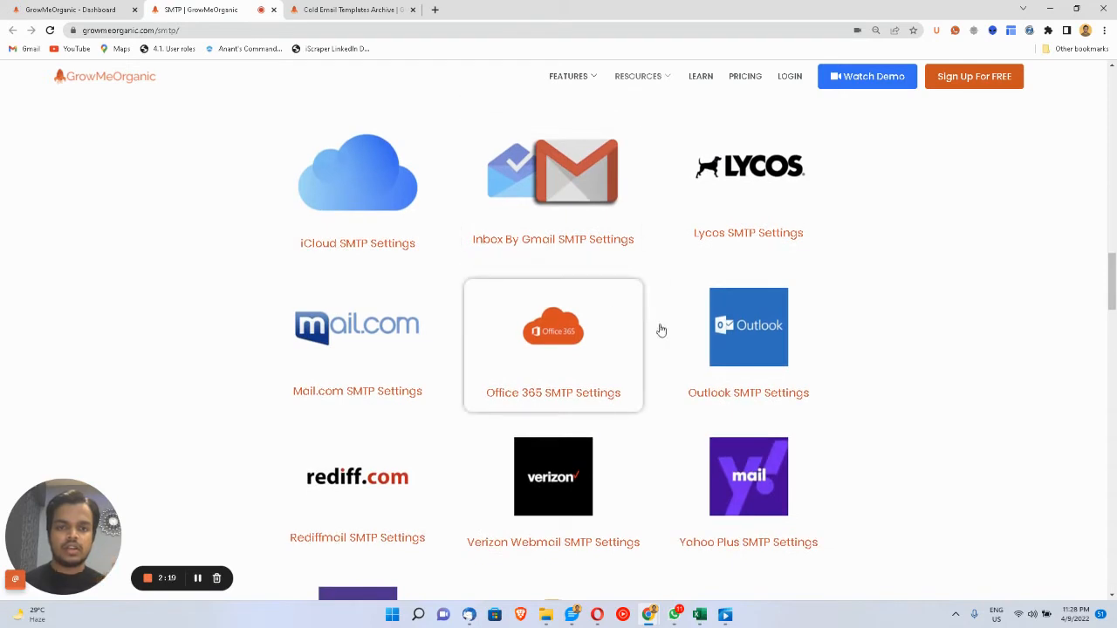
pyautogui.click(740, 488)
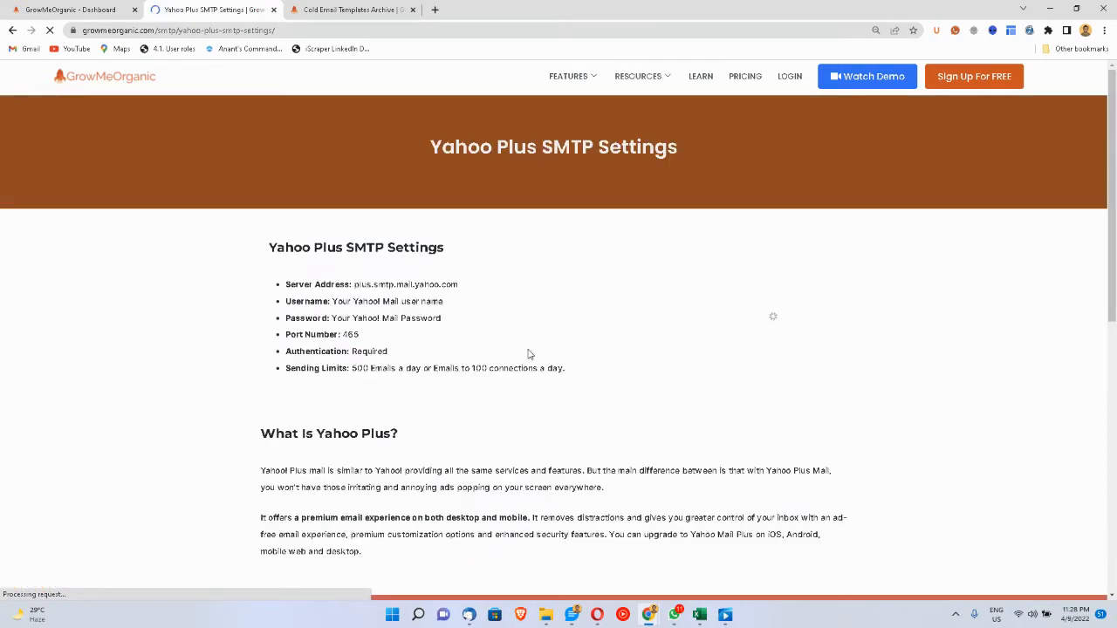
pyautogui.scroll(-1, 528, 355)
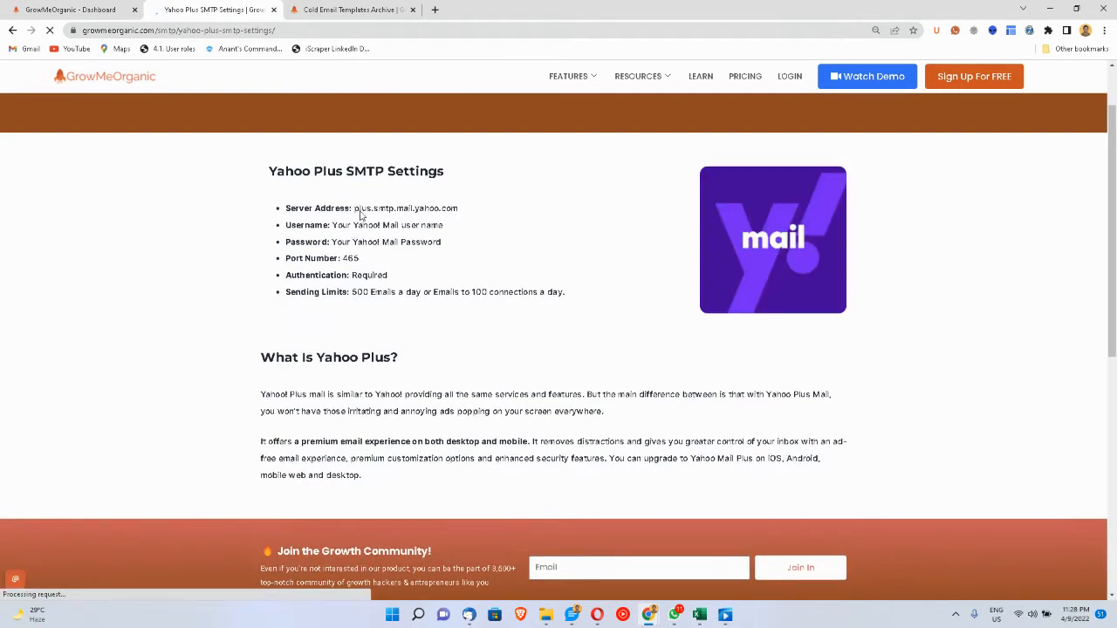
pyautogui.moveTo(354, 208); pyautogui.dragTo(429, 210)
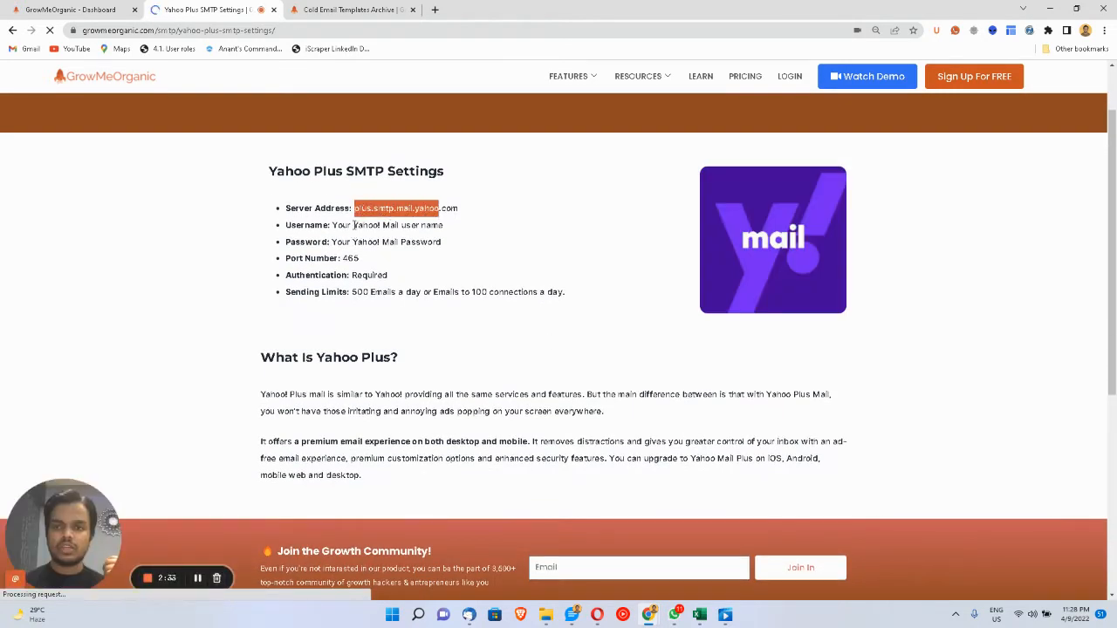
pyautogui.moveTo(332, 225); pyautogui.dragTo(368, 225)
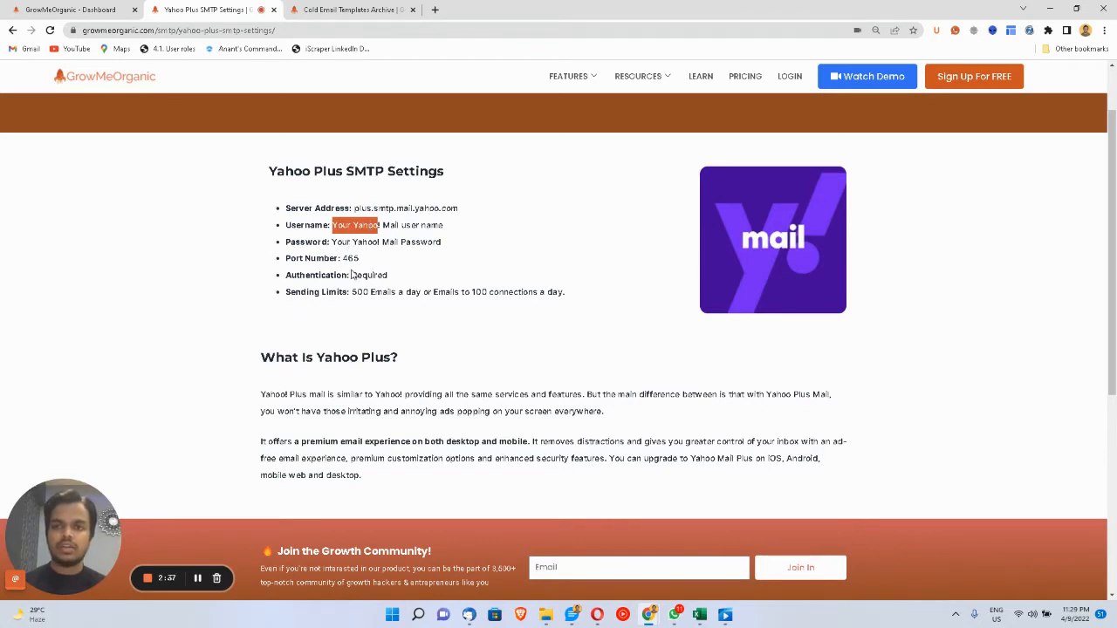
pyautogui.click(83, 7)
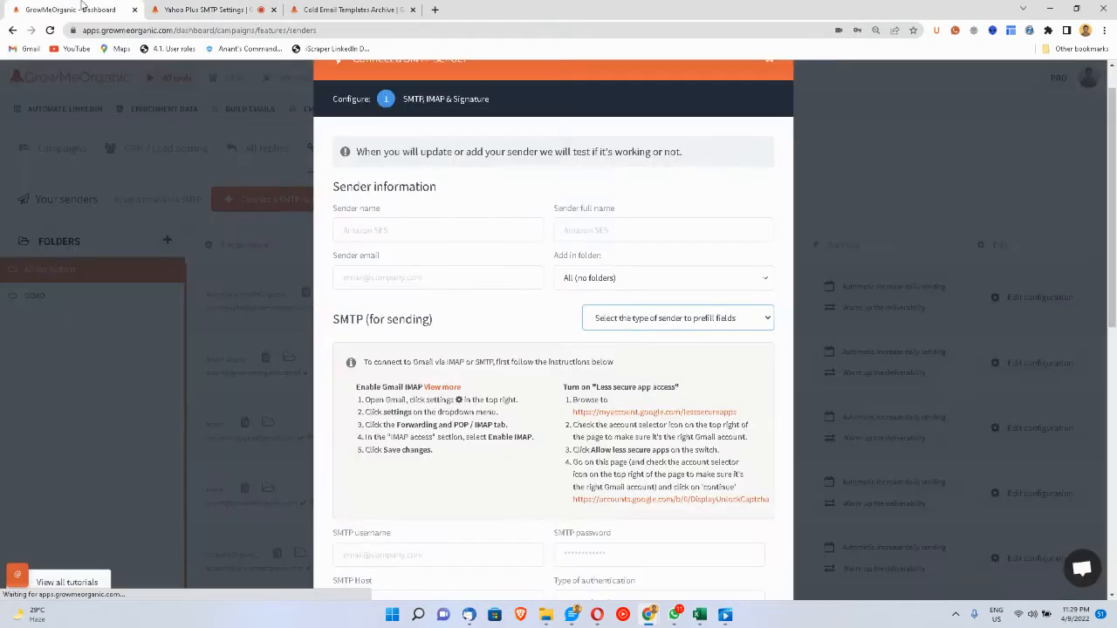
# - Fill Sender name, Sender full name and a Gmail sender email from the saved suggestions
pyautogui.click(363, 223)
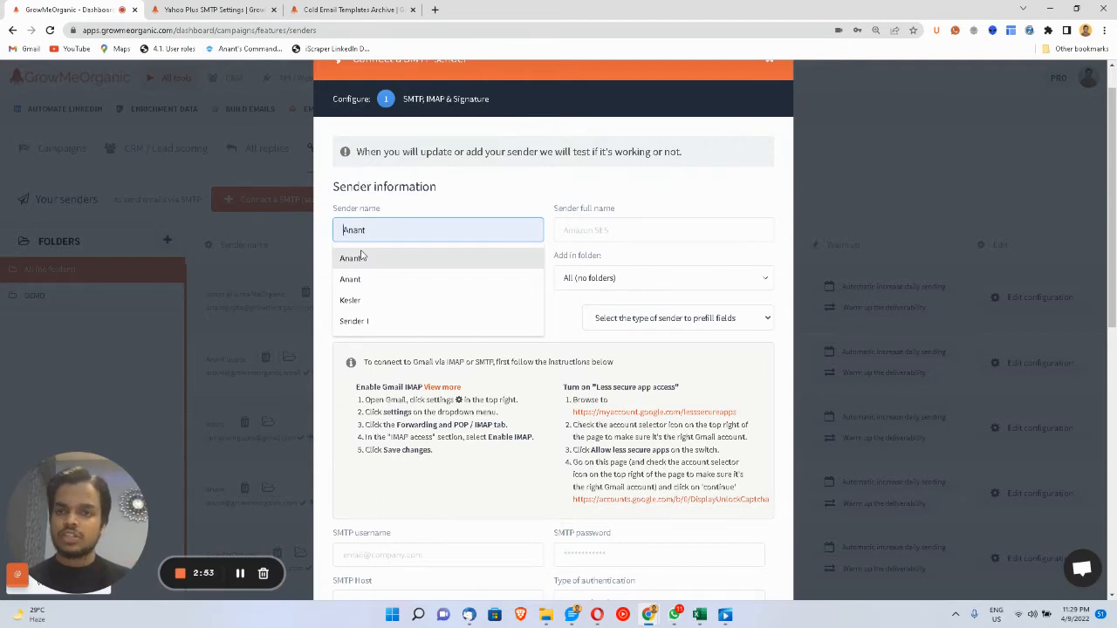
pyautogui.click(362, 258)
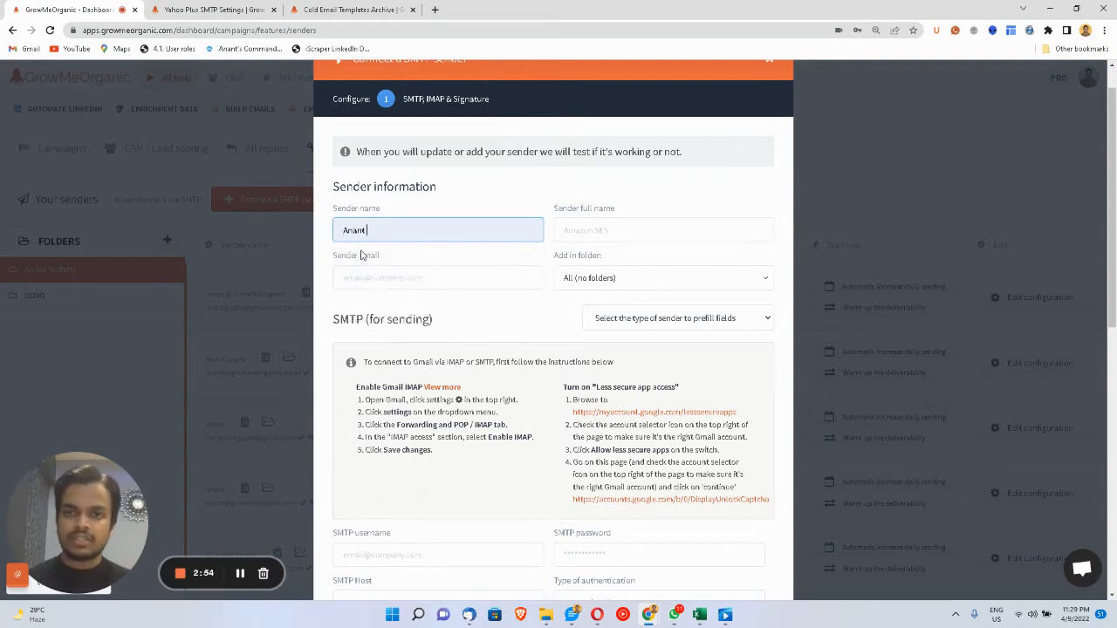
pyautogui.click(569, 231)
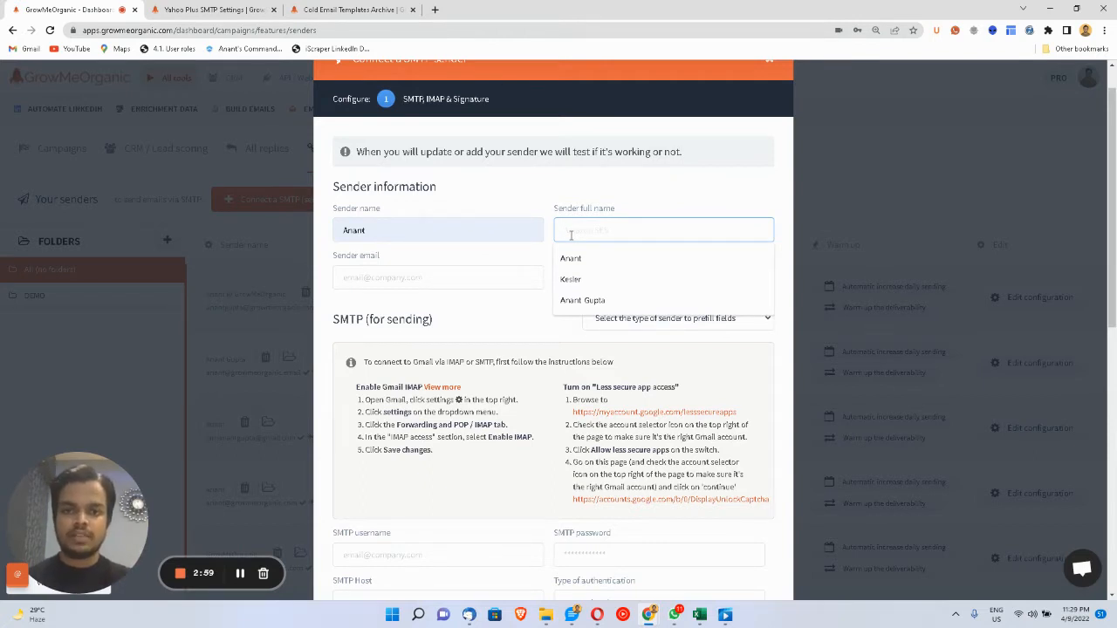
pyautogui.click(582, 300)
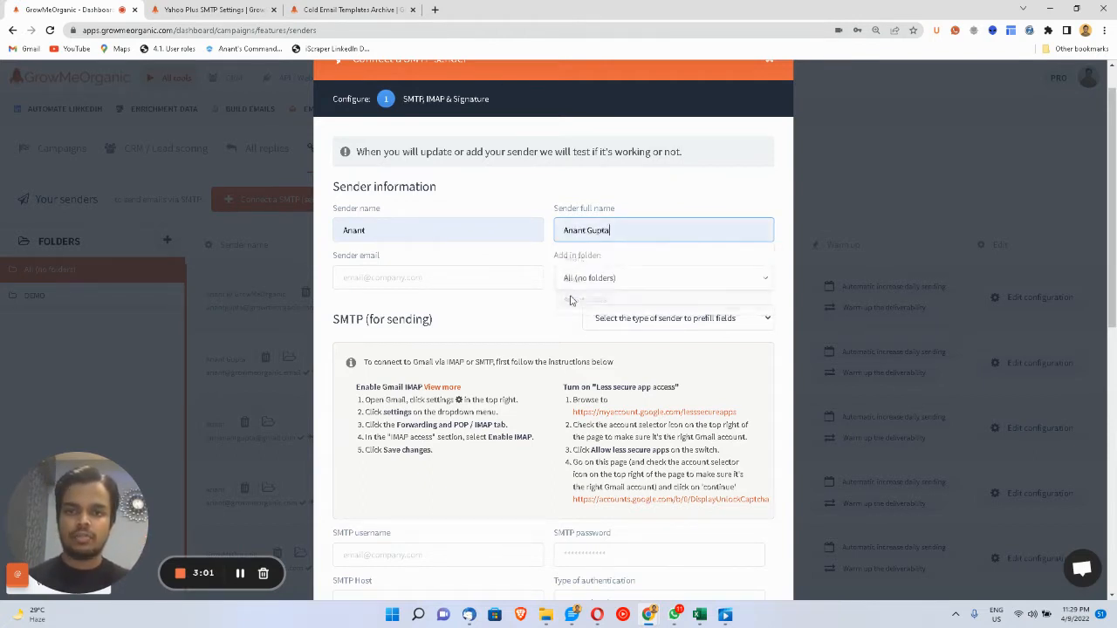
pyautogui.click(444, 281)
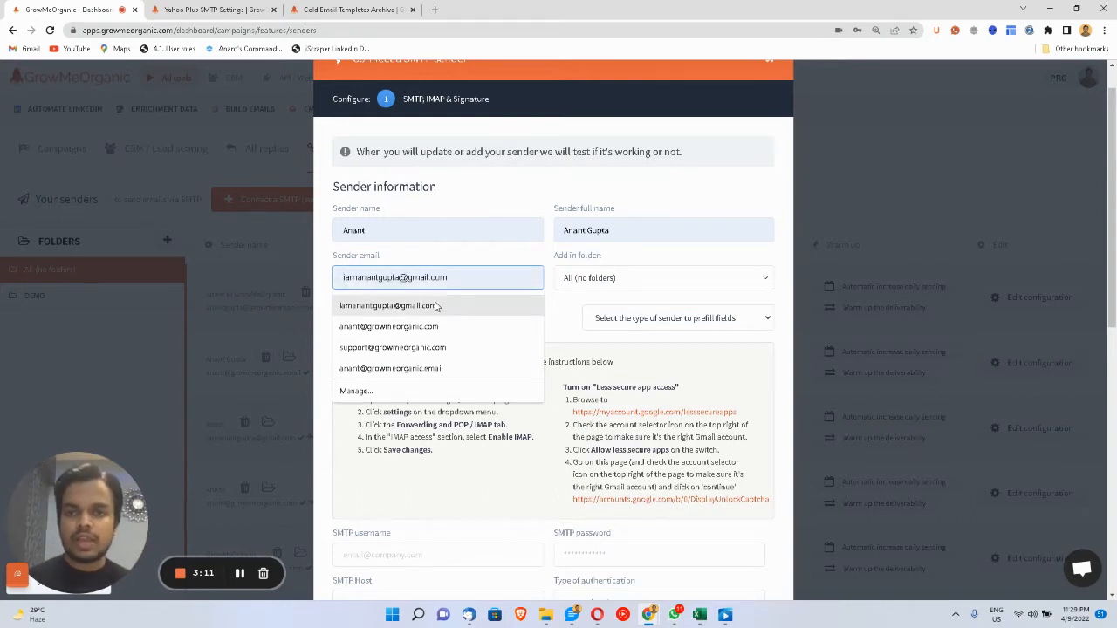
pyautogui.click(436, 306)
pyautogui.click(663, 318)
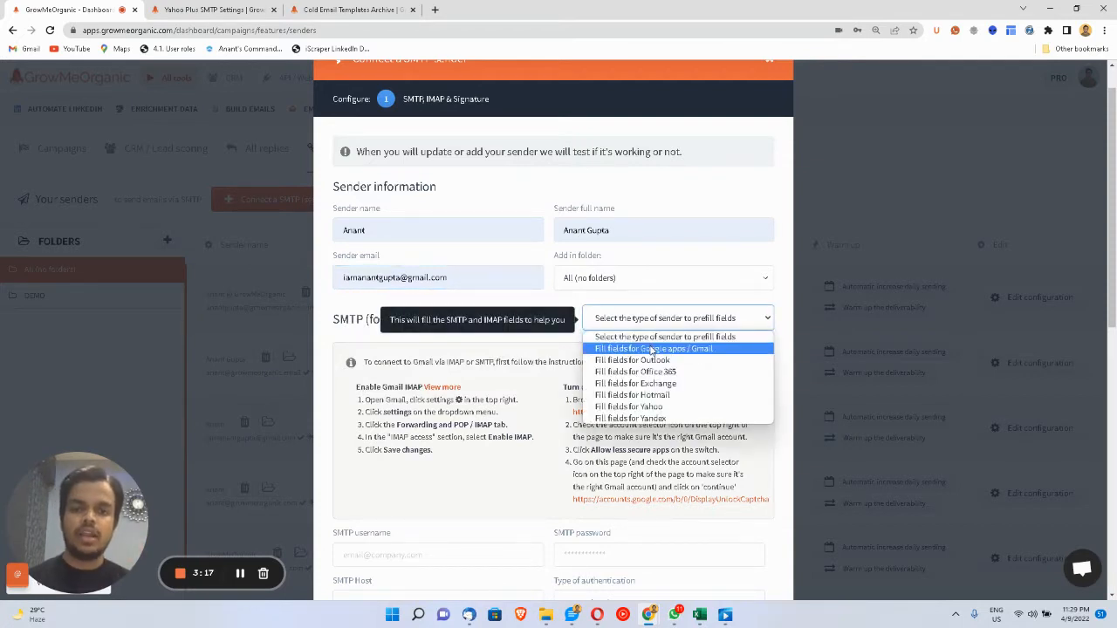
# - Prefill SMTP with the Gmail preset: host smtp.gmail.com, port 465 with SSL
pyautogui.click(651, 349)
pyautogui.scroll(-2, 489, 418)
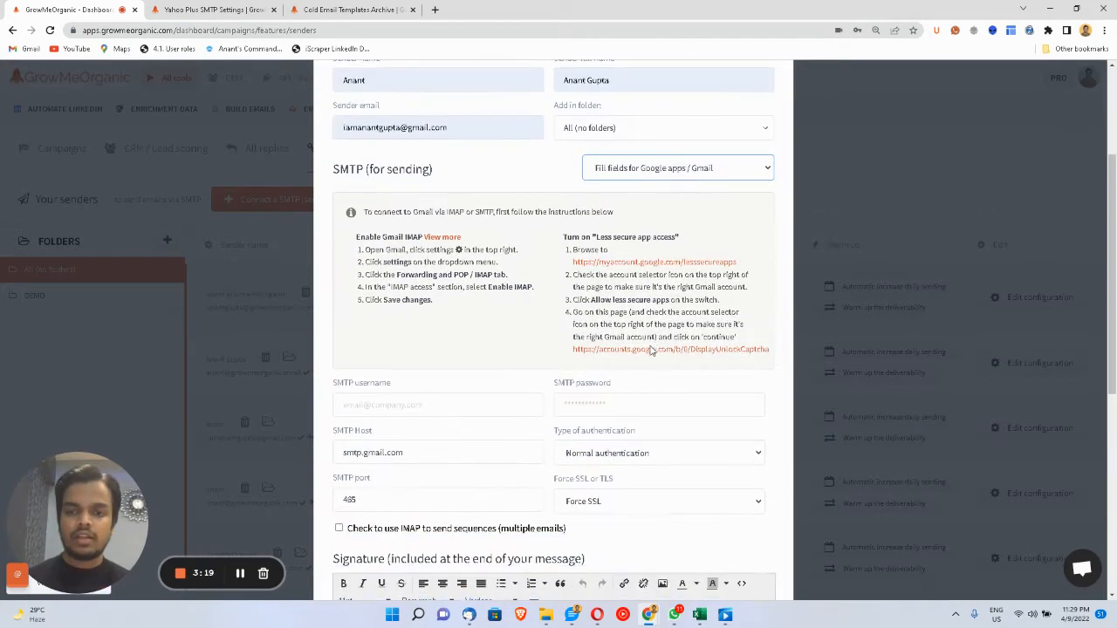
pyautogui.moveTo(341, 452); pyautogui.dragTo(410, 448)
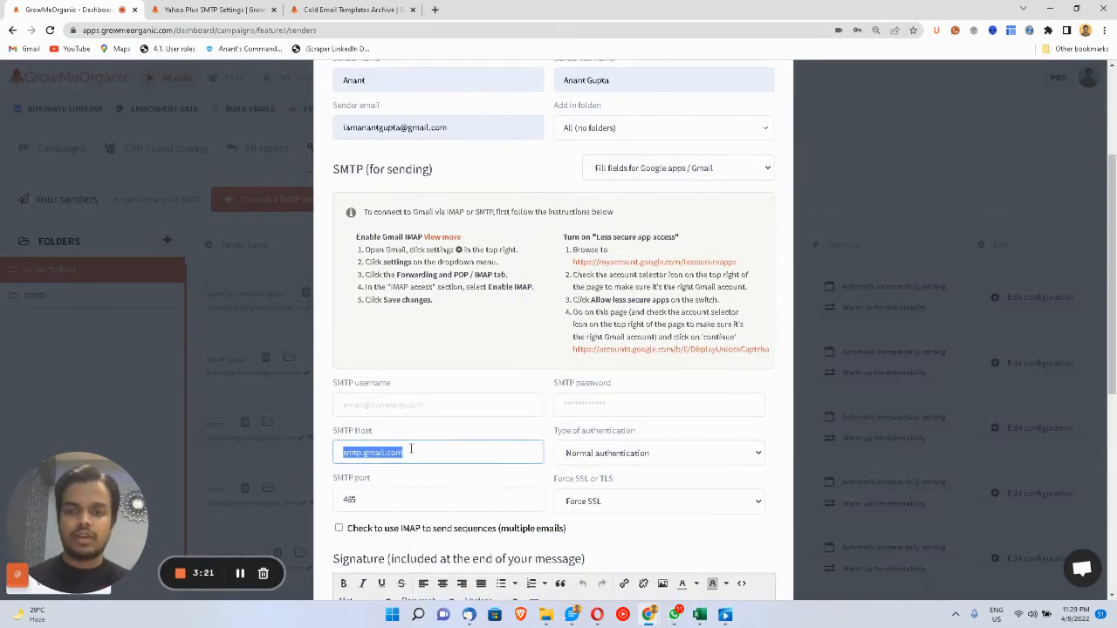
pyautogui.click(399, 500)
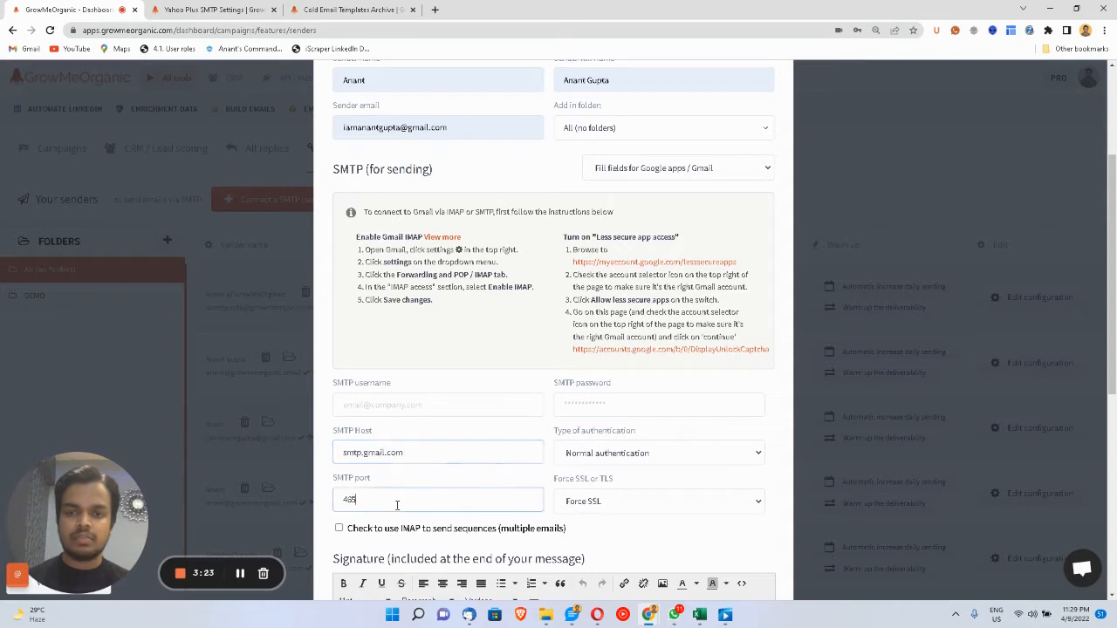
pyautogui.doubleClick(399, 500)
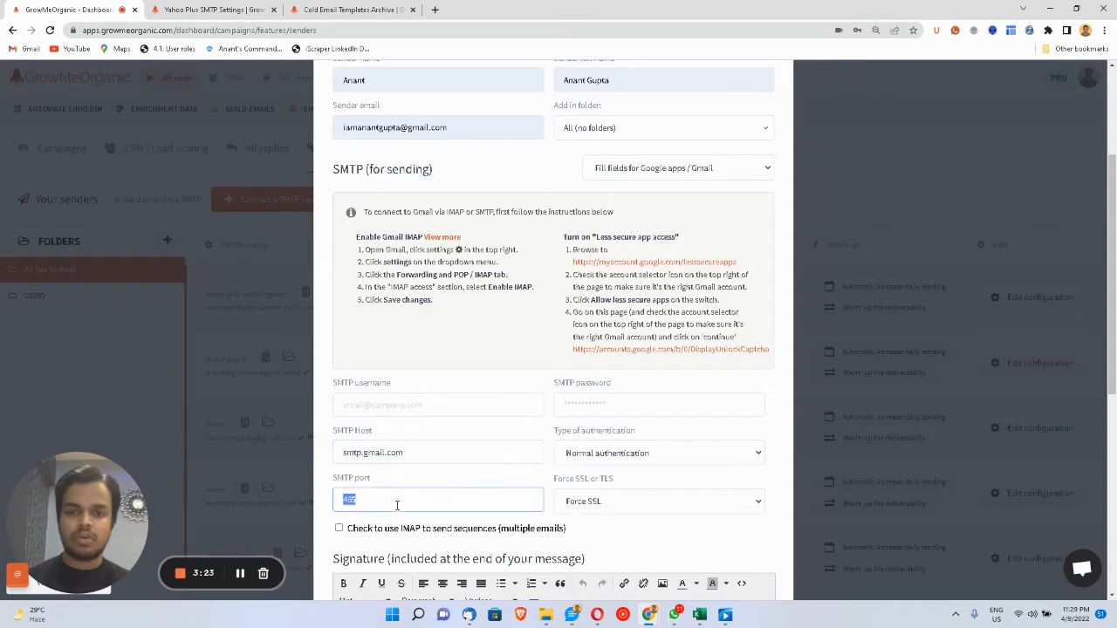
pyautogui.click(461, 403)
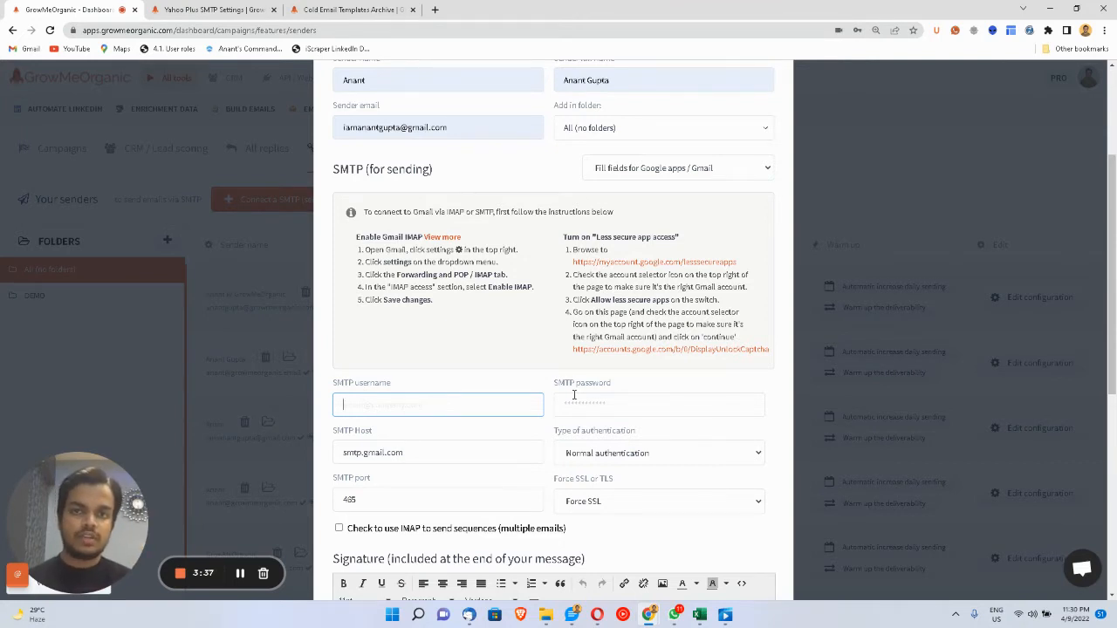
pyautogui.scroll(-2, 574, 394)
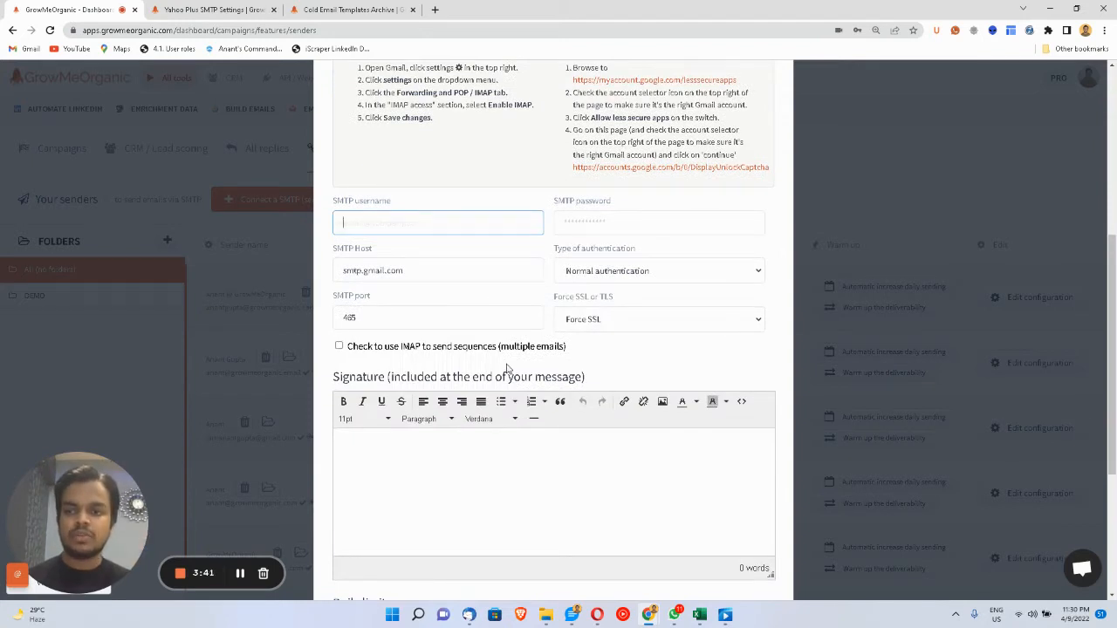
# - Enable 'Check to use IMAP to send sequences', showing IMAP host imap.gmail.com on port 993
pyautogui.click(338, 349)
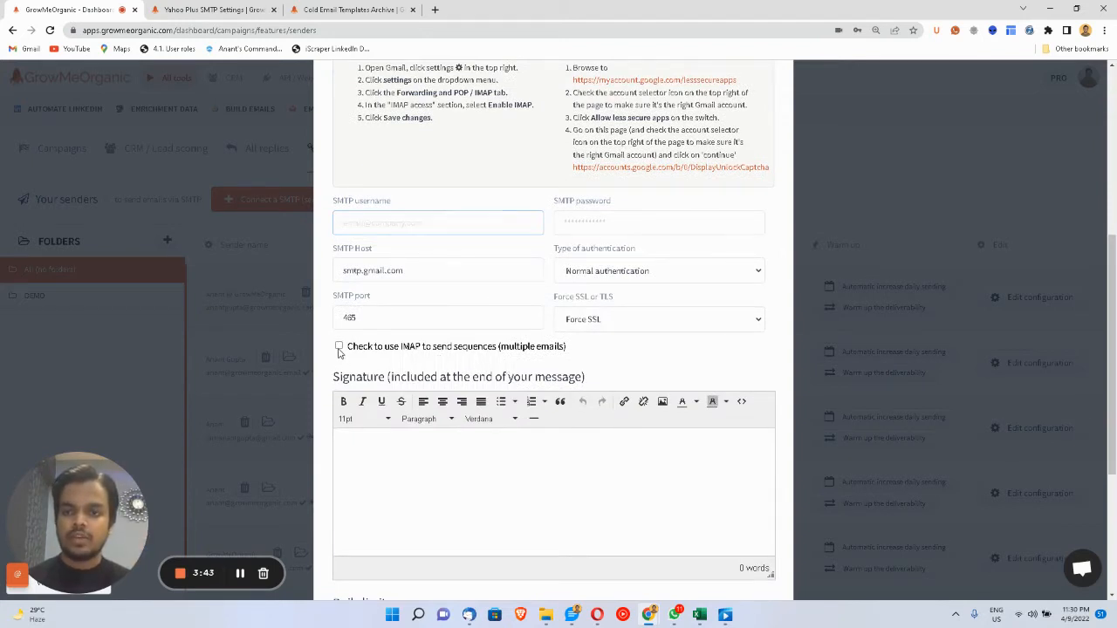
pyautogui.scroll(-2, 408, 468)
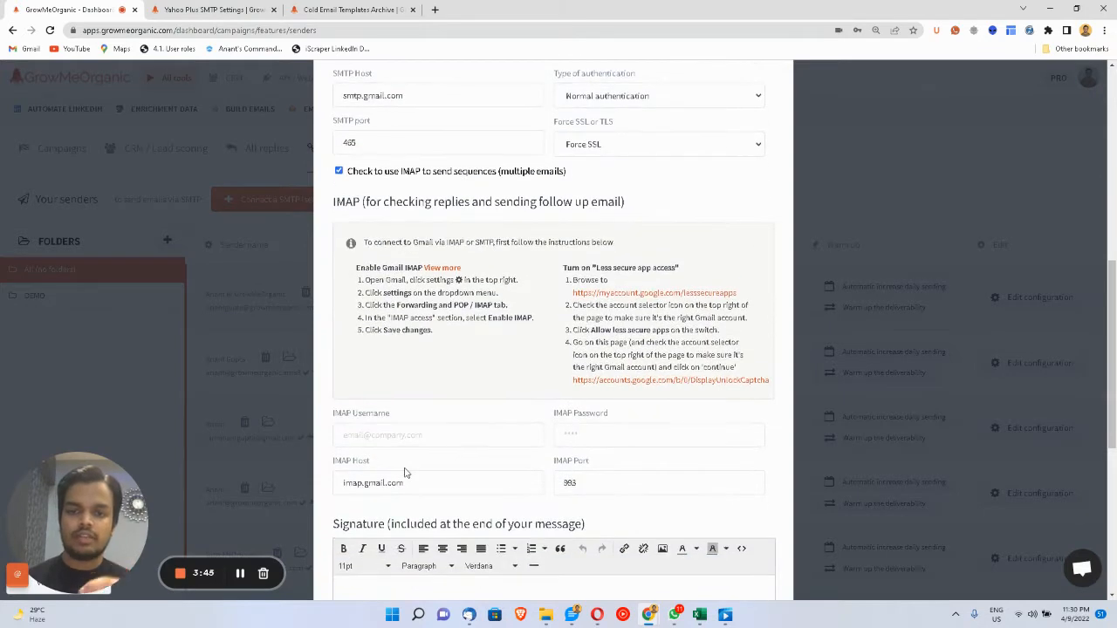
pyautogui.moveTo(347, 487); pyautogui.dragTo(462, 485)
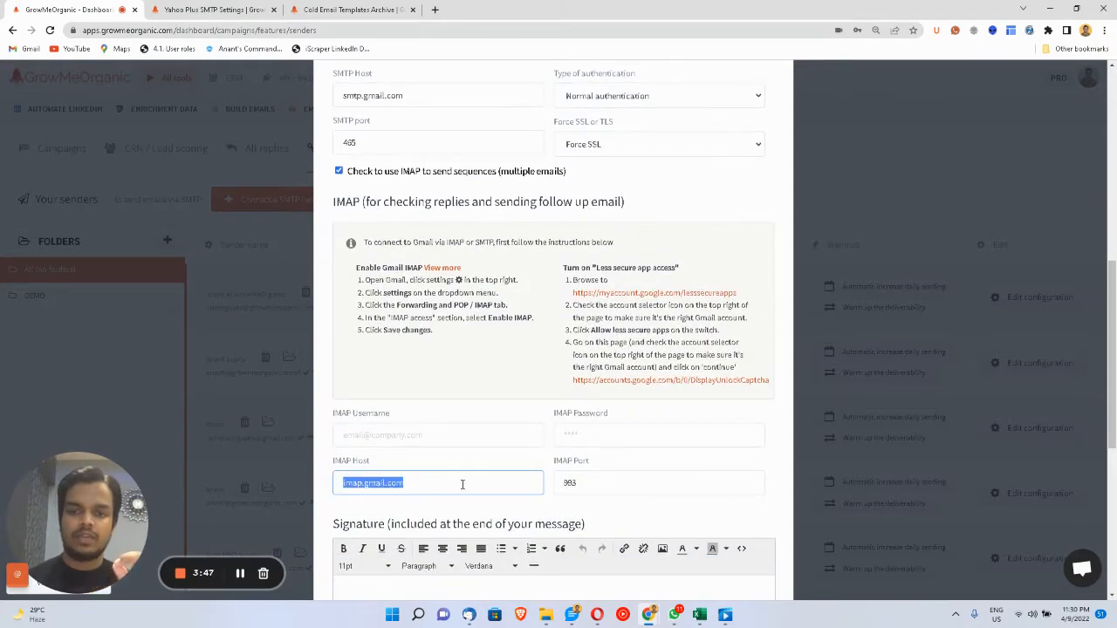
pyautogui.click(355, 435)
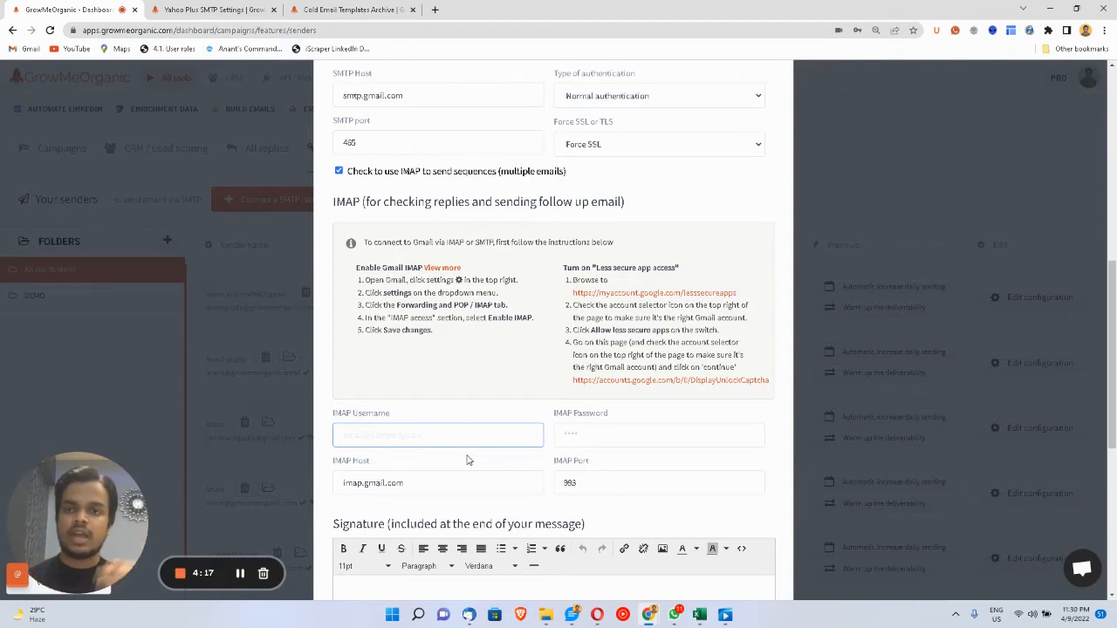
# - Recheck the provider presets list without changing it, then switch to the Yahoo Plus SMTP settings tab
pyautogui.scroll(3, 467, 460)
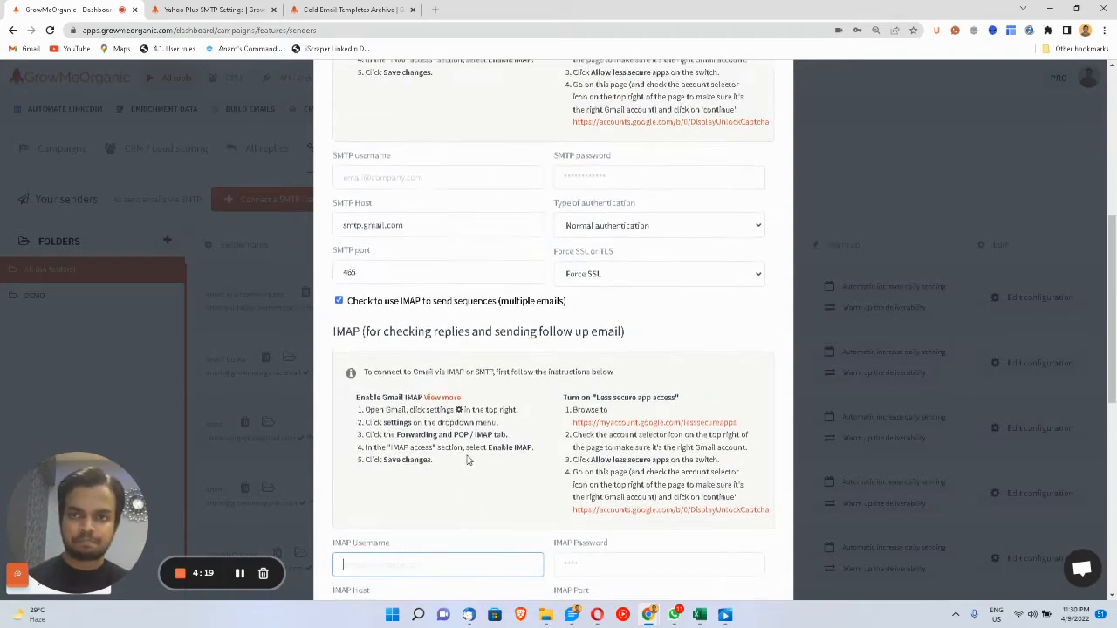
pyautogui.scroll(-2, 467, 460)
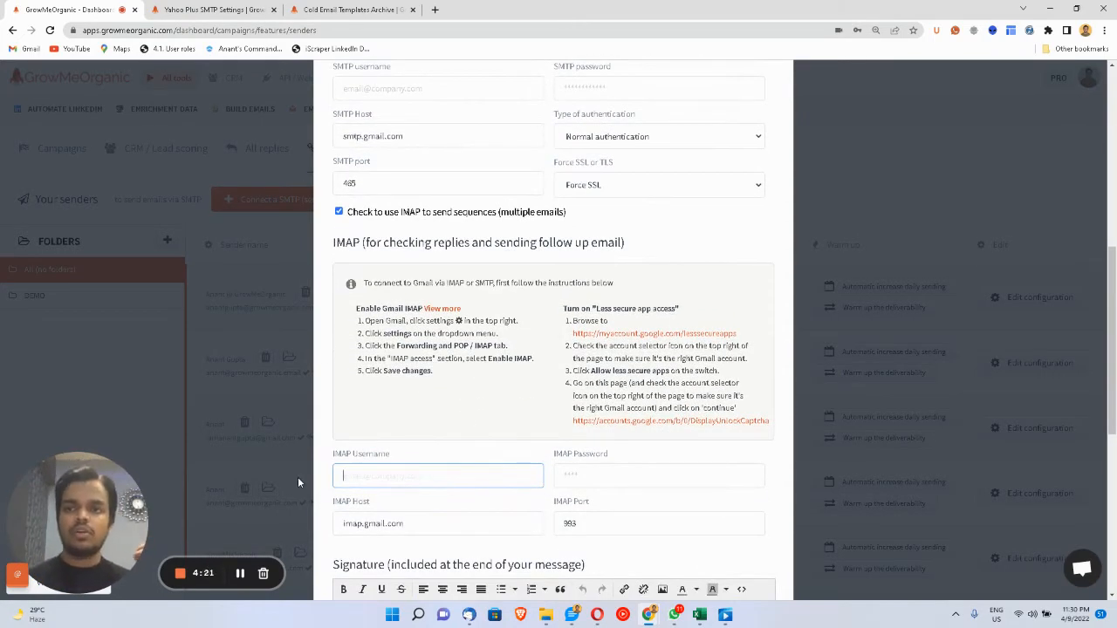
pyautogui.scroll(2, 366, 388)
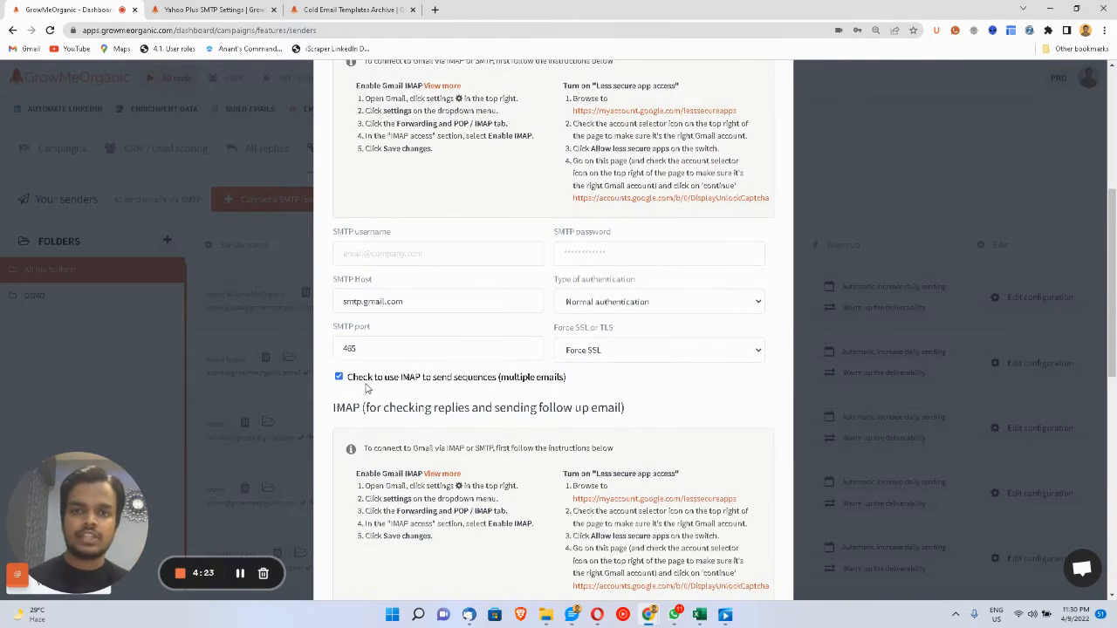
pyautogui.scroll(4, 367, 388)
pyautogui.click(612, 307)
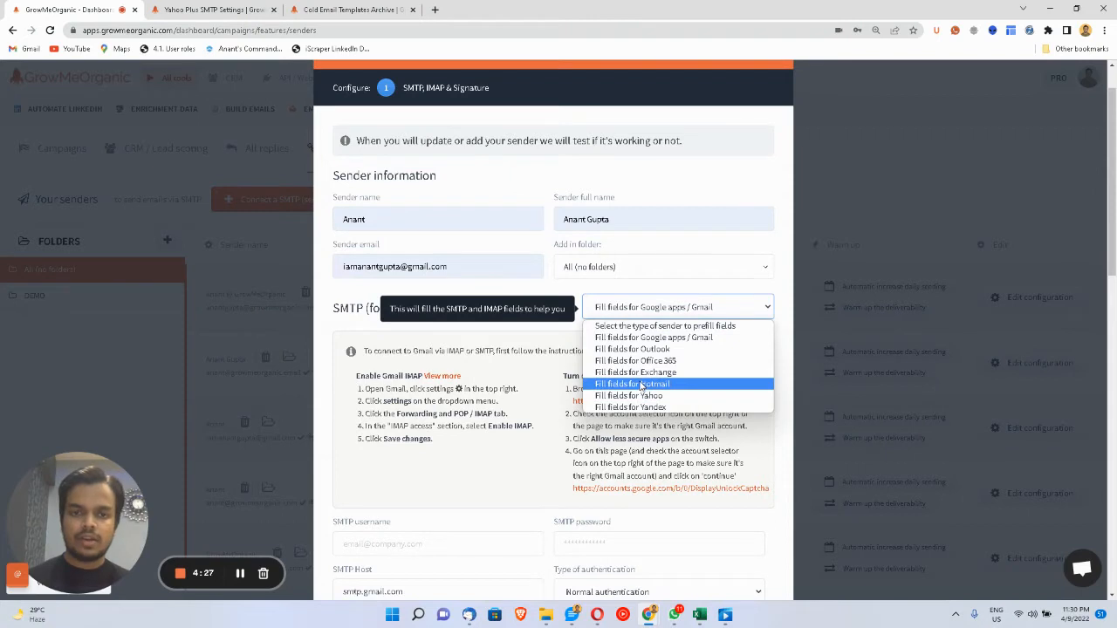
pyautogui.click(518, 376)
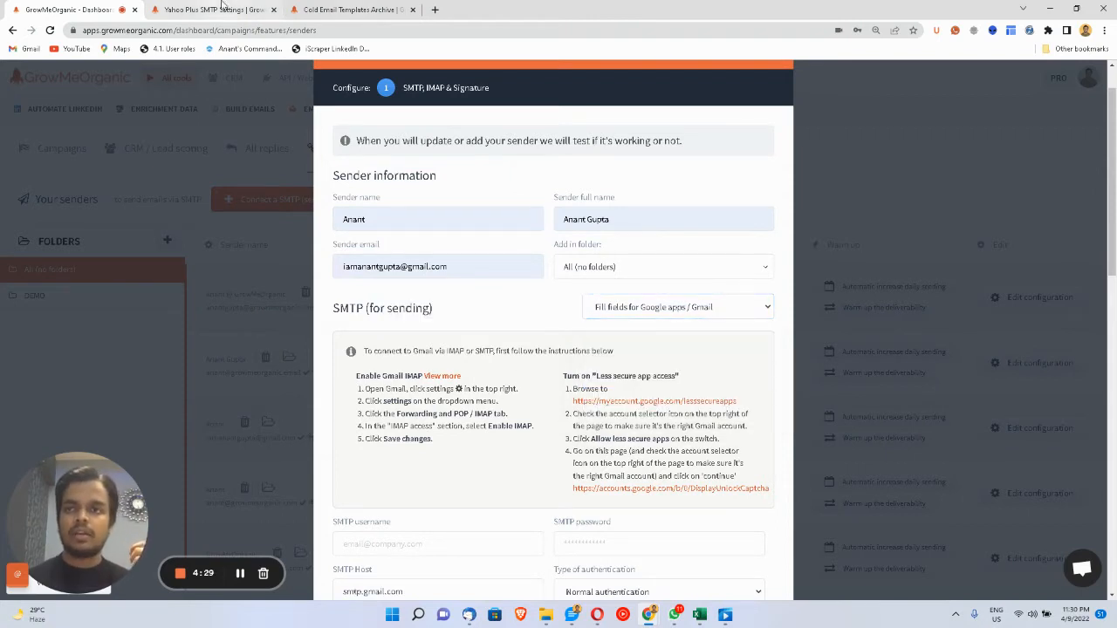
pyautogui.click(221, 9)
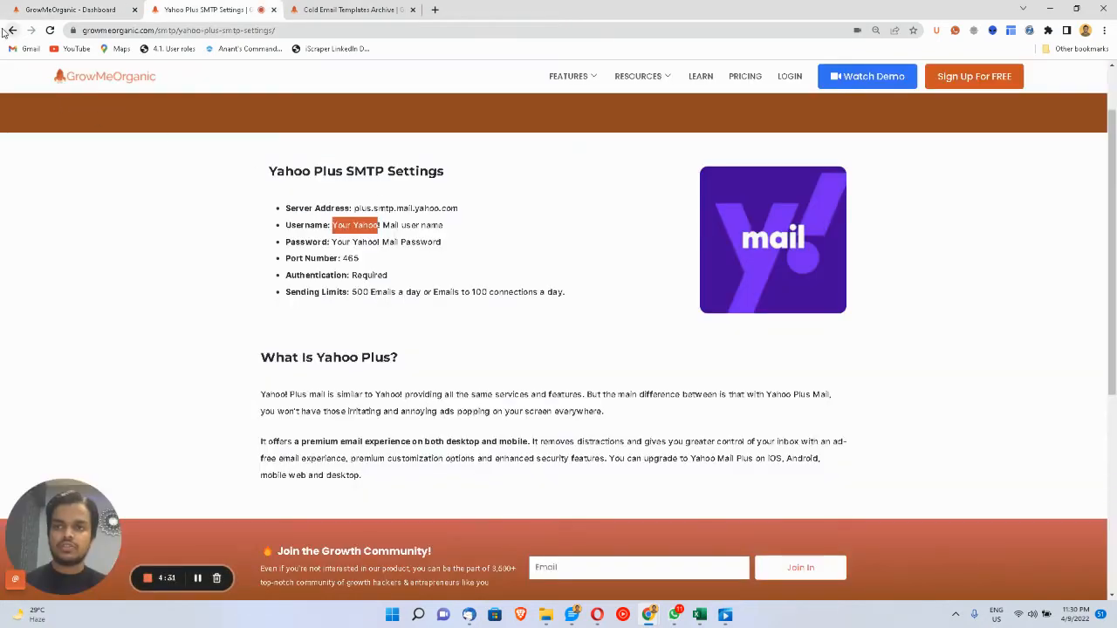
# - Return to the SMTP provider guide list and the dashboard, then start a new tab searching 'hostinger'
pyautogui.click(12, 30)
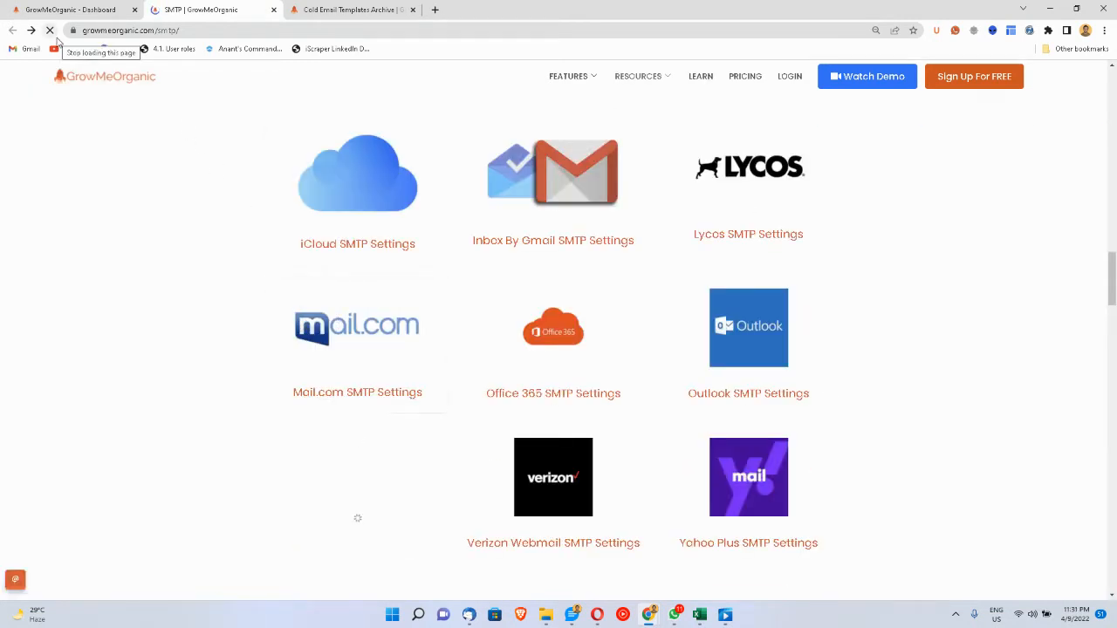
pyautogui.click(71, 8)
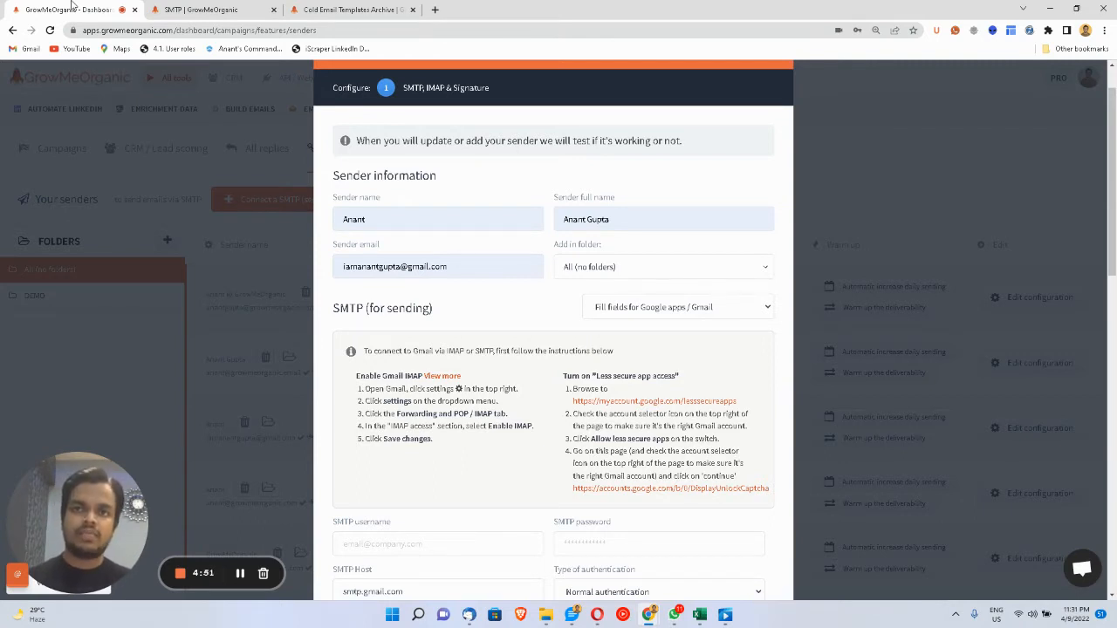
pyautogui.click(436, 10)
pyautogui.write('hostinger.in')
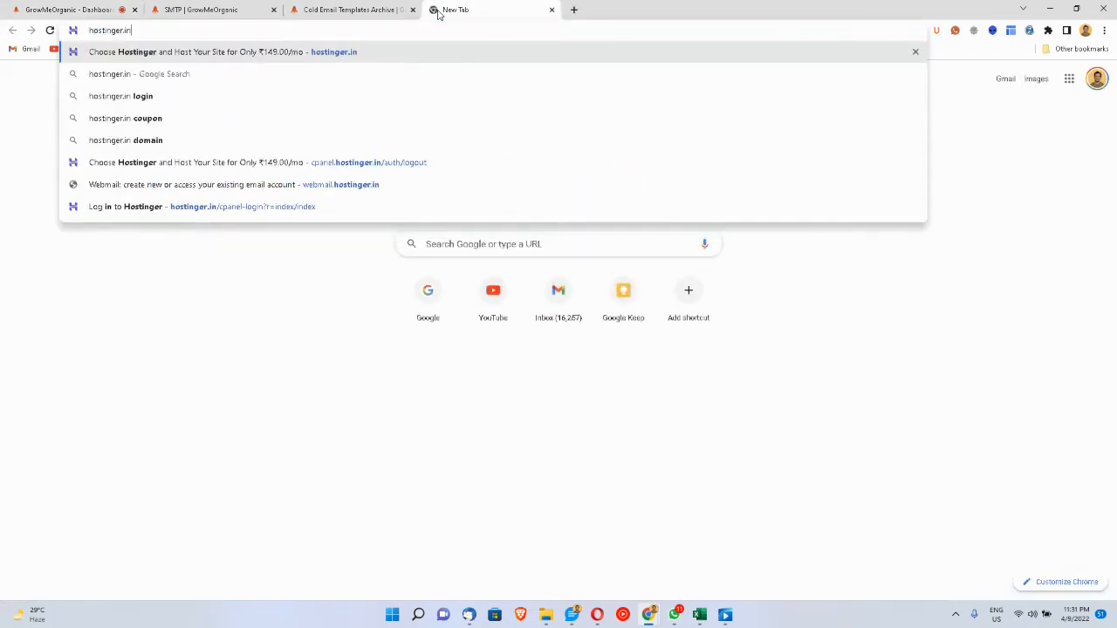
pyautogui.press('BackSpace')
pyautogui.press('BackSpace')
pyautogui.press('BackSpace')
# - Search 'hostinger smtp settings', select imap.hostinger.com in the Help Center article, and return to GrowMeOrganic
pyautogui.write('smtp')
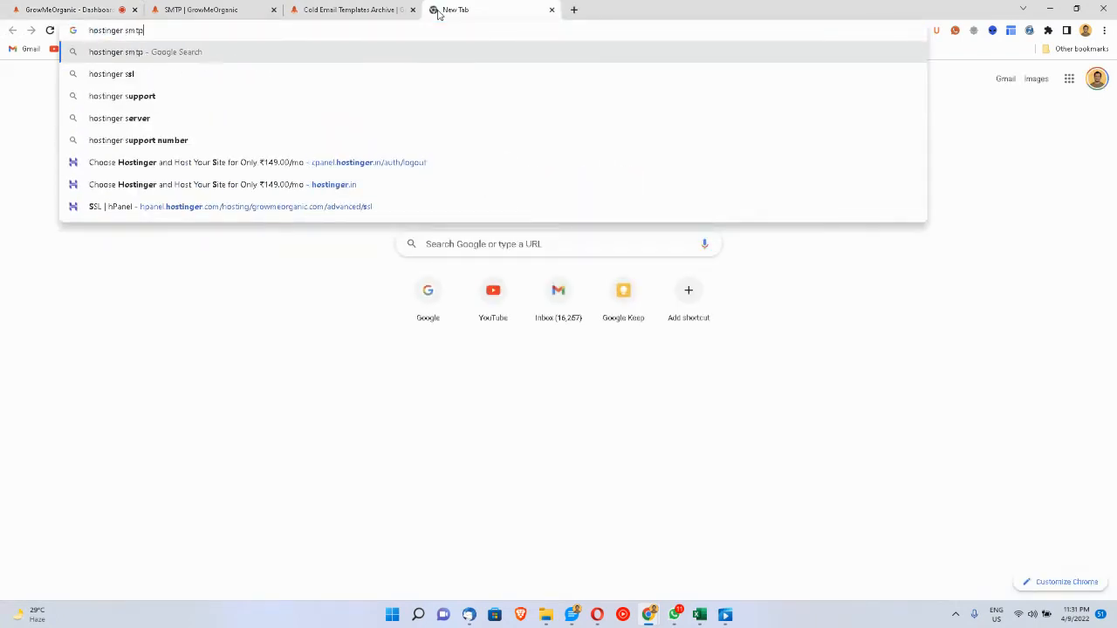
pyautogui.press('Down')
pyautogui.press('Return')
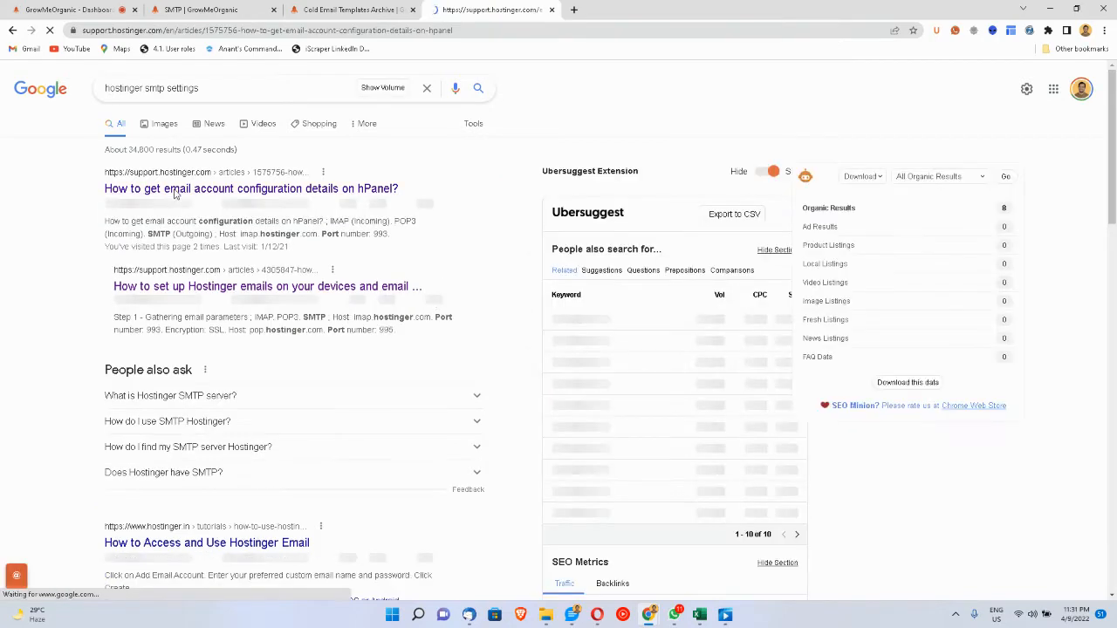
pyautogui.scroll(-1, 386, 460)
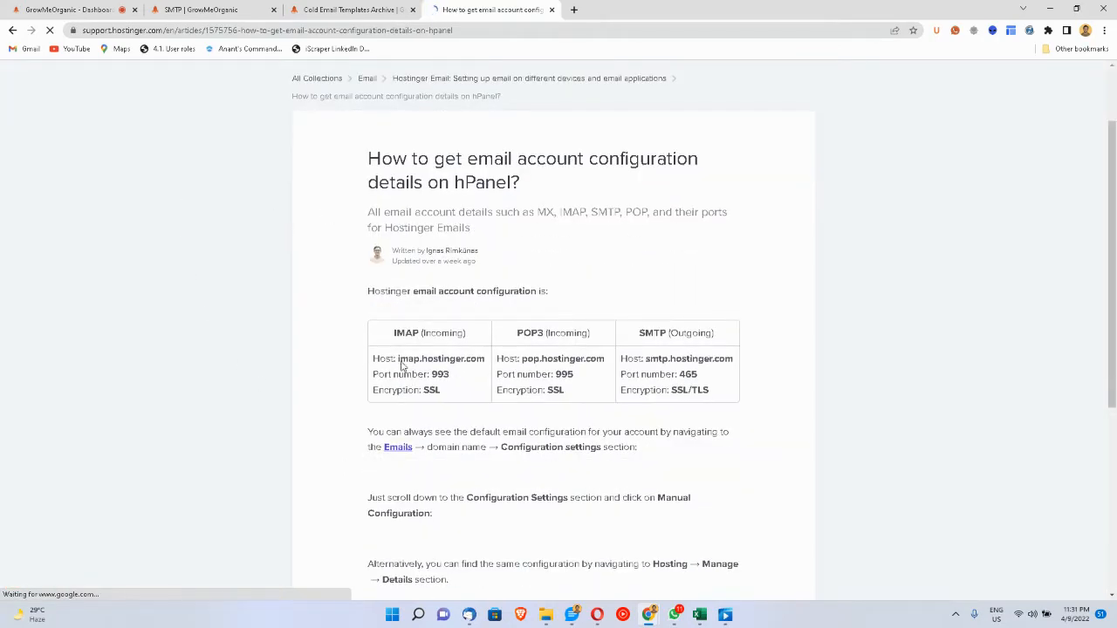
pyautogui.moveTo(399, 359); pyautogui.dragTo(451, 374)
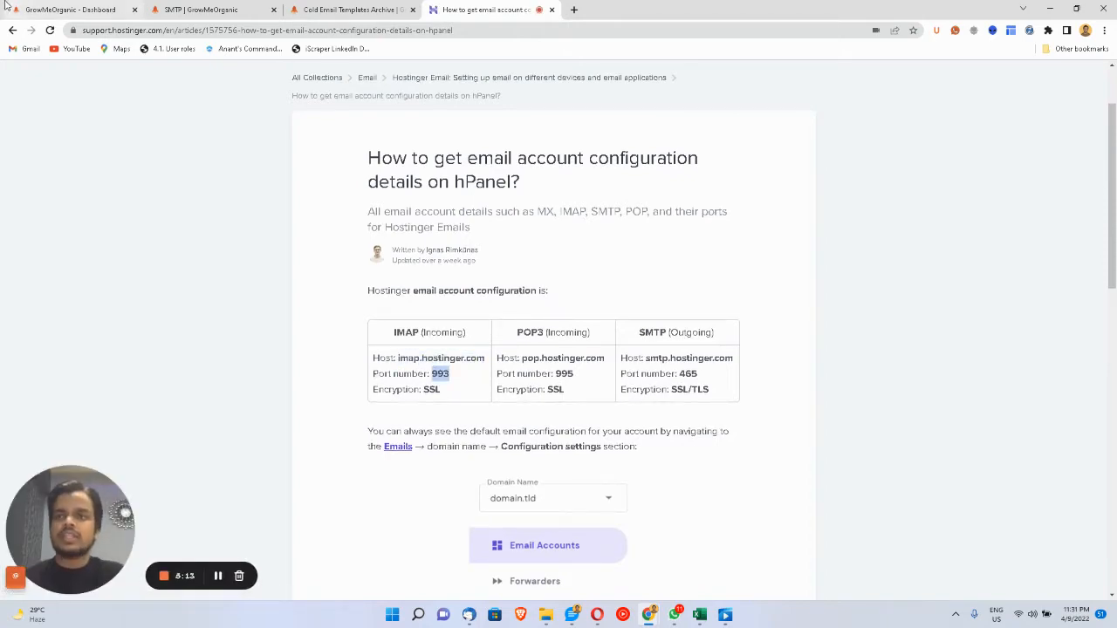
pyautogui.hotkey('ctrl', '1')
# - From View all tutorials, open the 'How to connect a sender to send emails?' guide
pyautogui.scroll(-2, 469, 447)
pyautogui.scroll(-1, 411, 387)
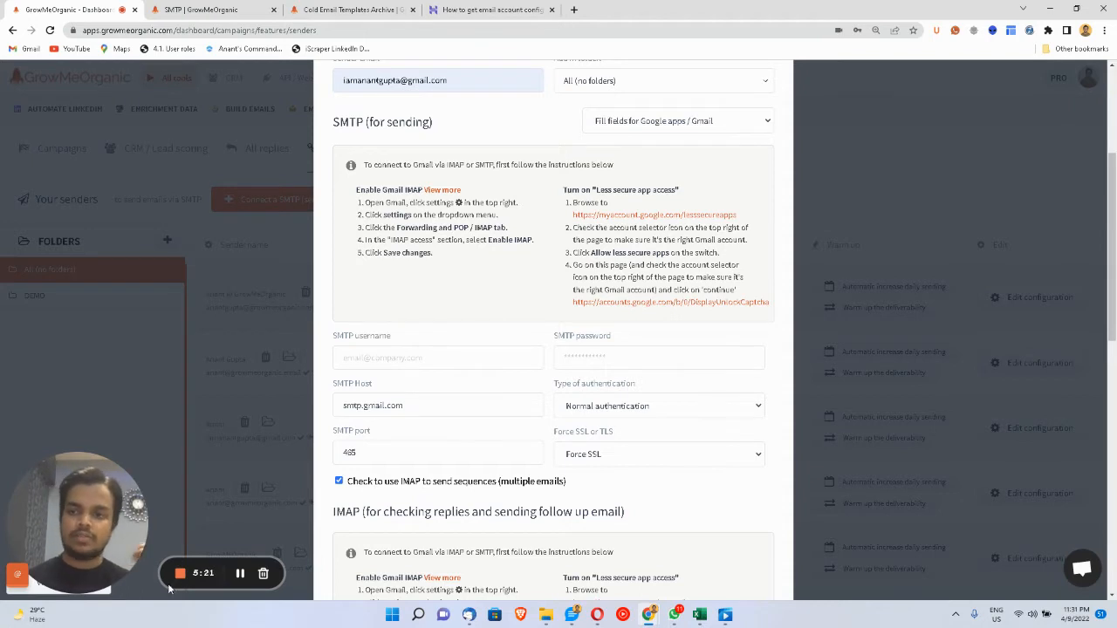
pyautogui.moveTo(73, 529); pyautogui.dragTo(55, 418)
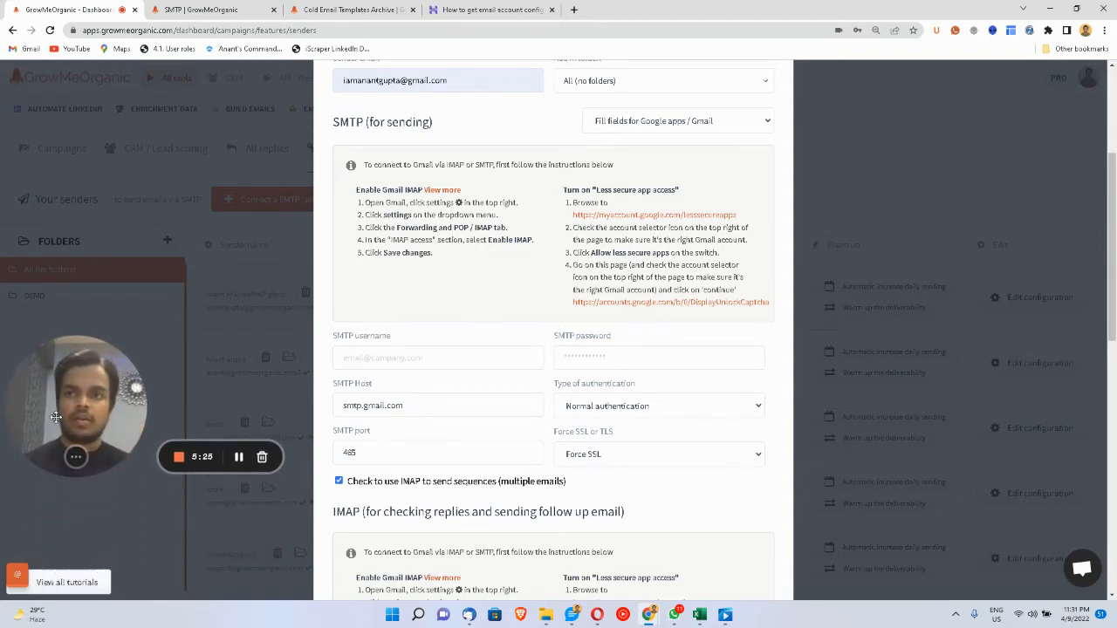
pyautogui.moveTo(55, 417); pyautogui.dragTo(55, 398)
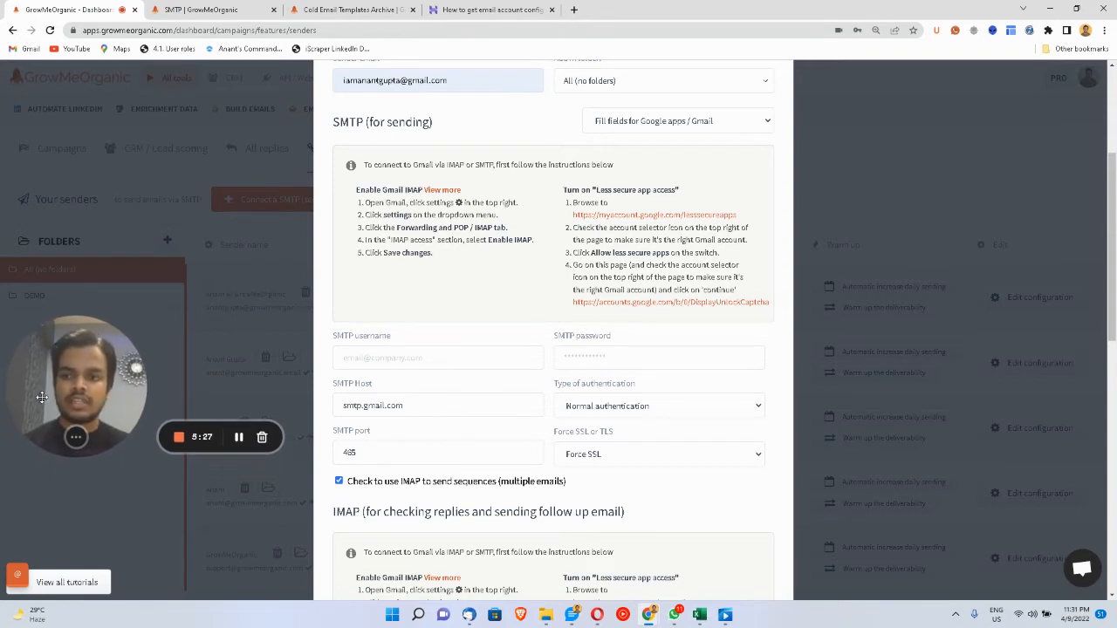
pyautogui.click(86, 590)
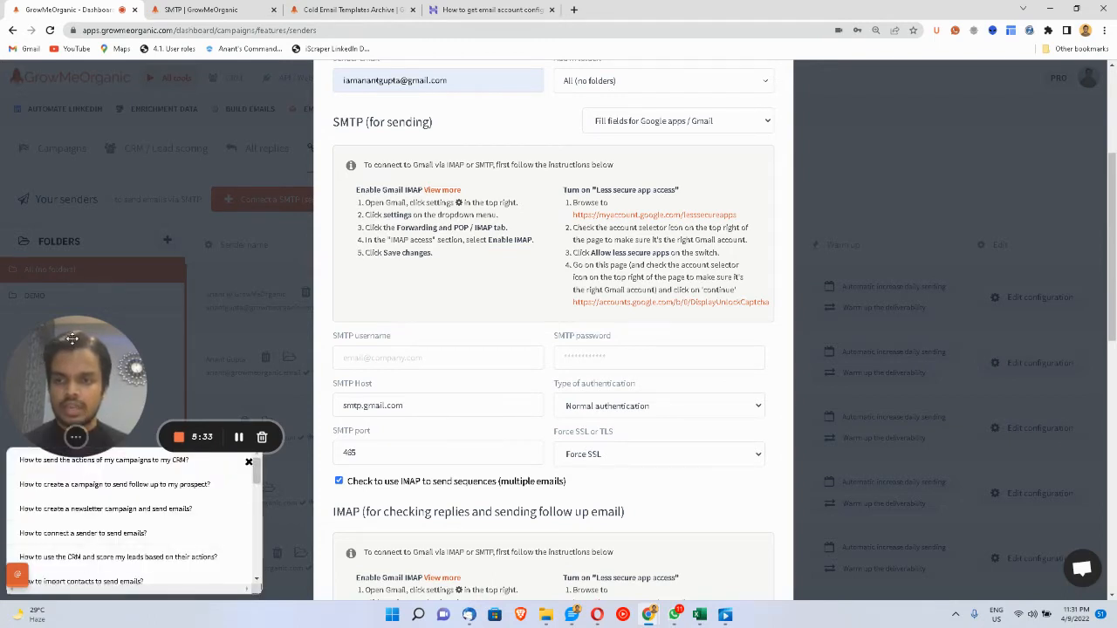
pyautogui.moveTo(77, 421); pyautogui.dragTo(77, 367)
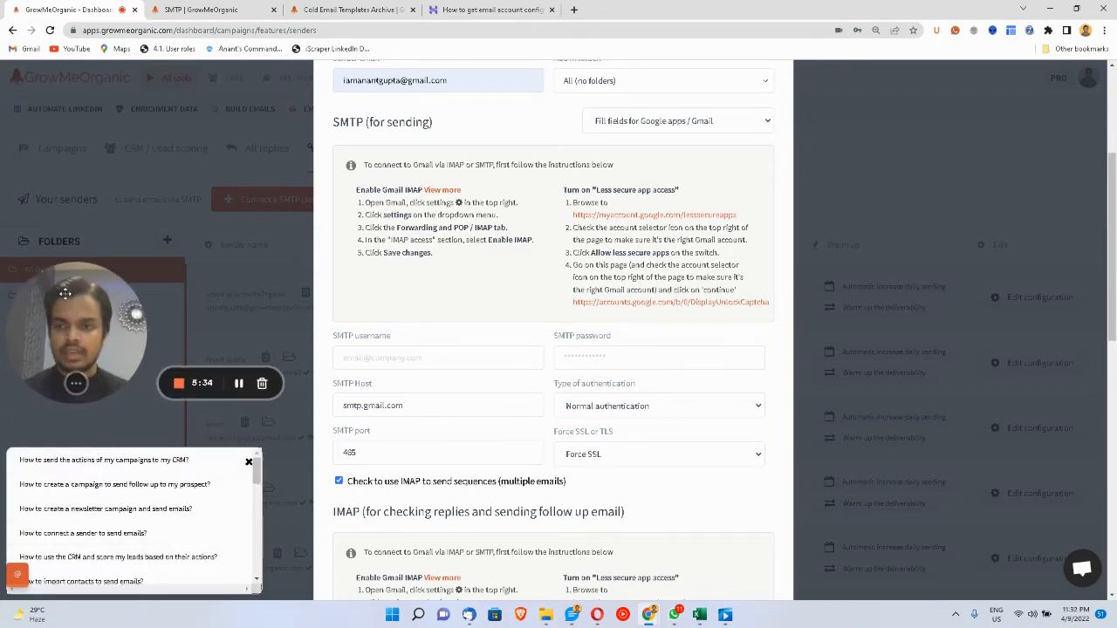
pyautogui.click(66, 534)
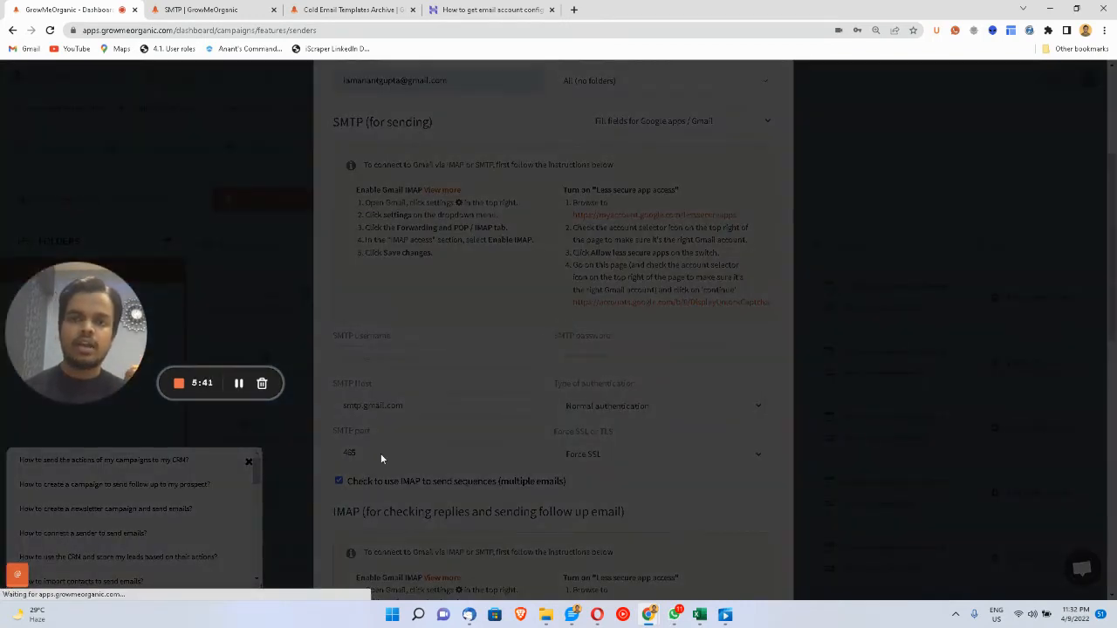
# - Read through the guide's Zoho Mail, Amazon SES and Sendgrid SMTP/IMAP settings, then close the article
pyautogui.scroll(-4, 478, 427)
pyautogui.scroll(-12, 477, 427)
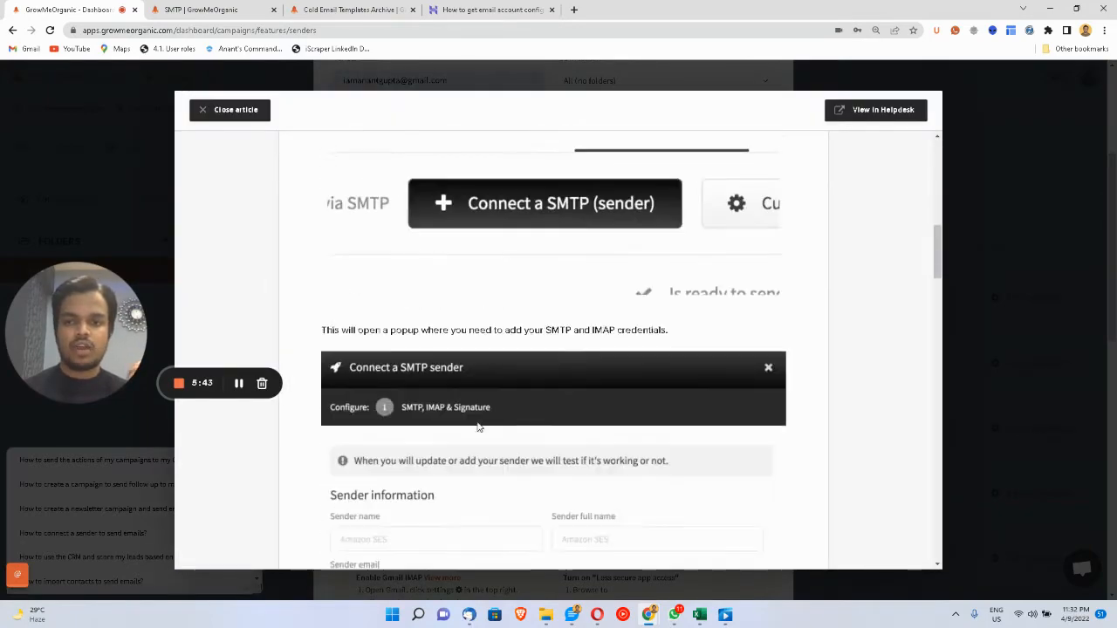
pyautogui.scroll(-3, 478, 427)
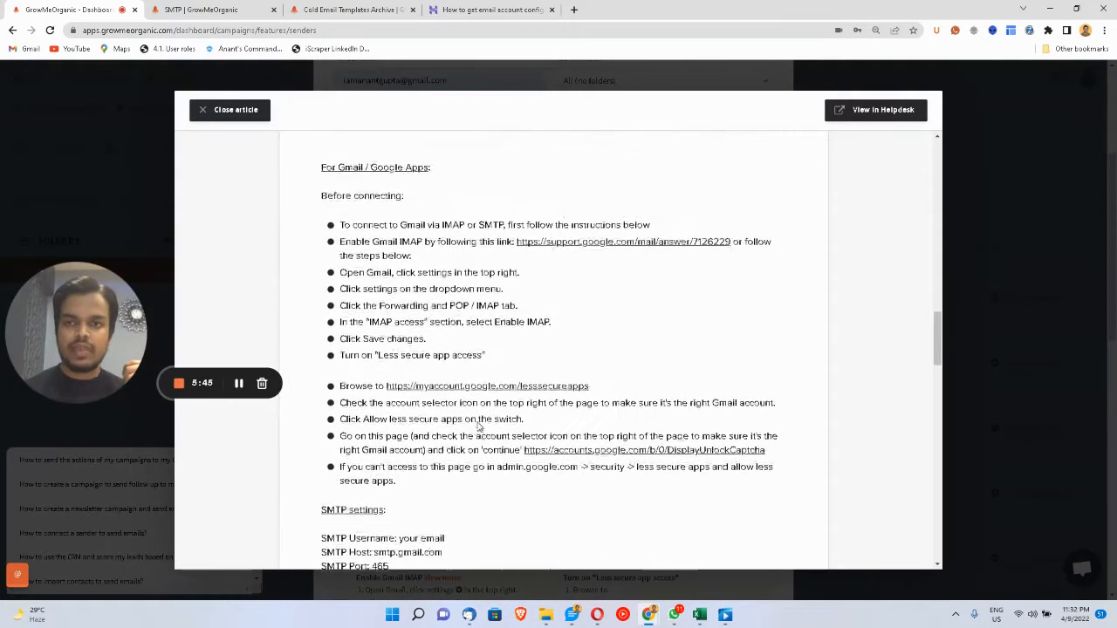
pyautogui.scroll(-9, 479, 426)
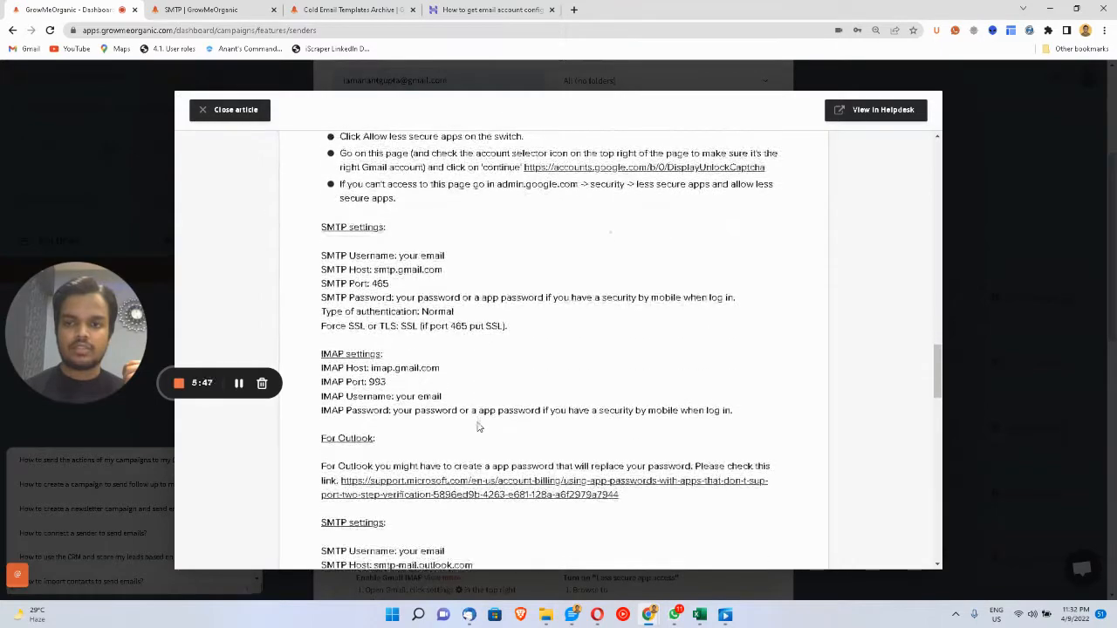
pyautogui.scroll(-8, 478, 427)
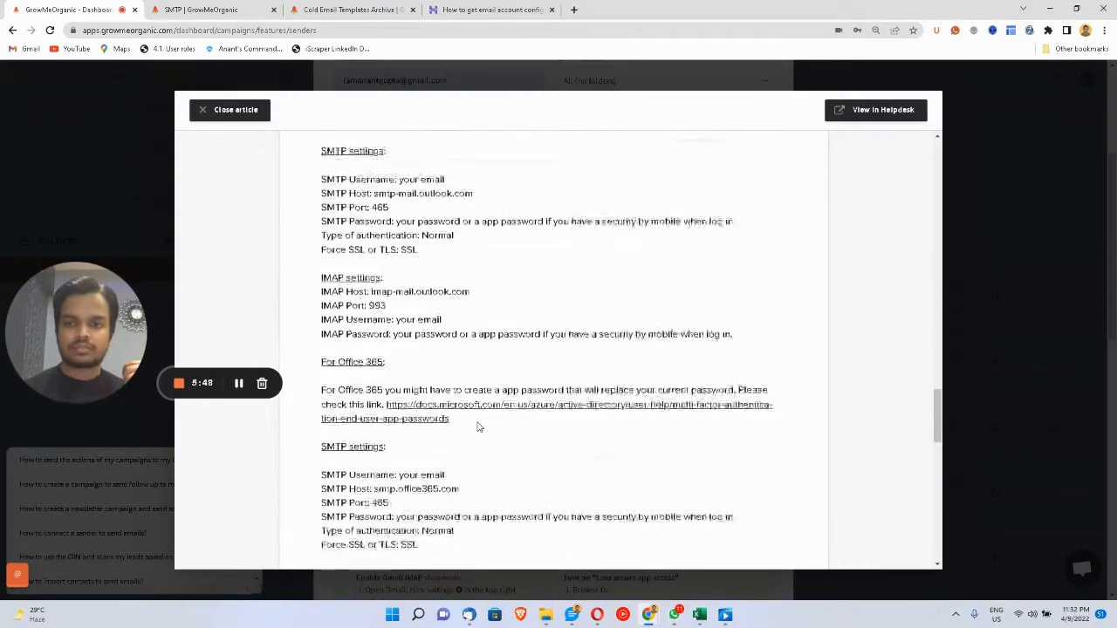
pyautogui.scroll(-7, 479, 426)
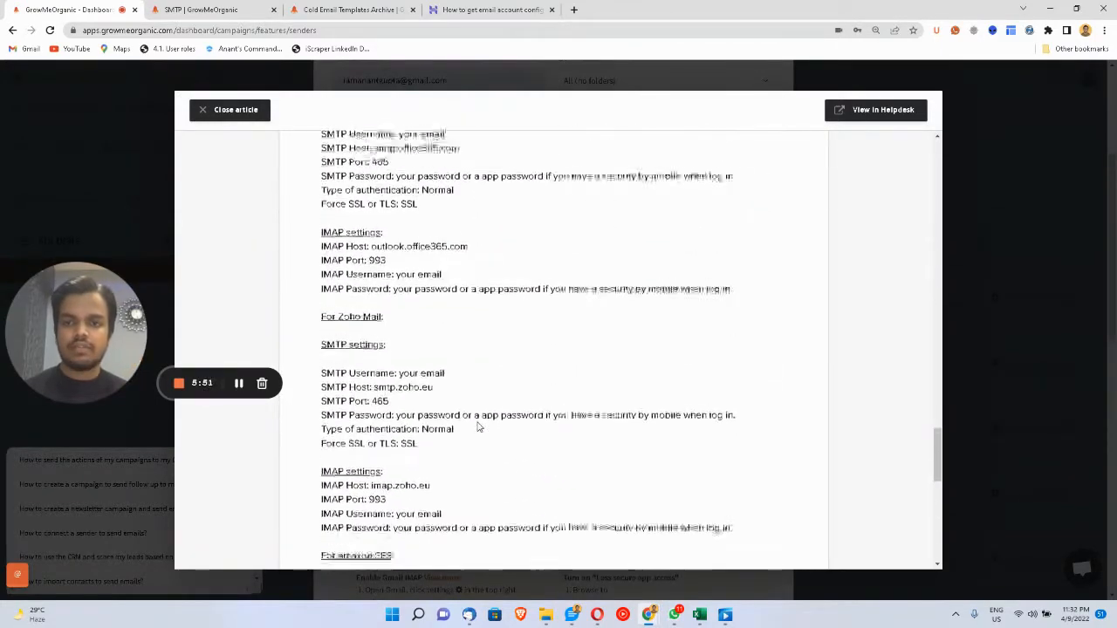
pyautogui.scroll(-2, 478, 427)
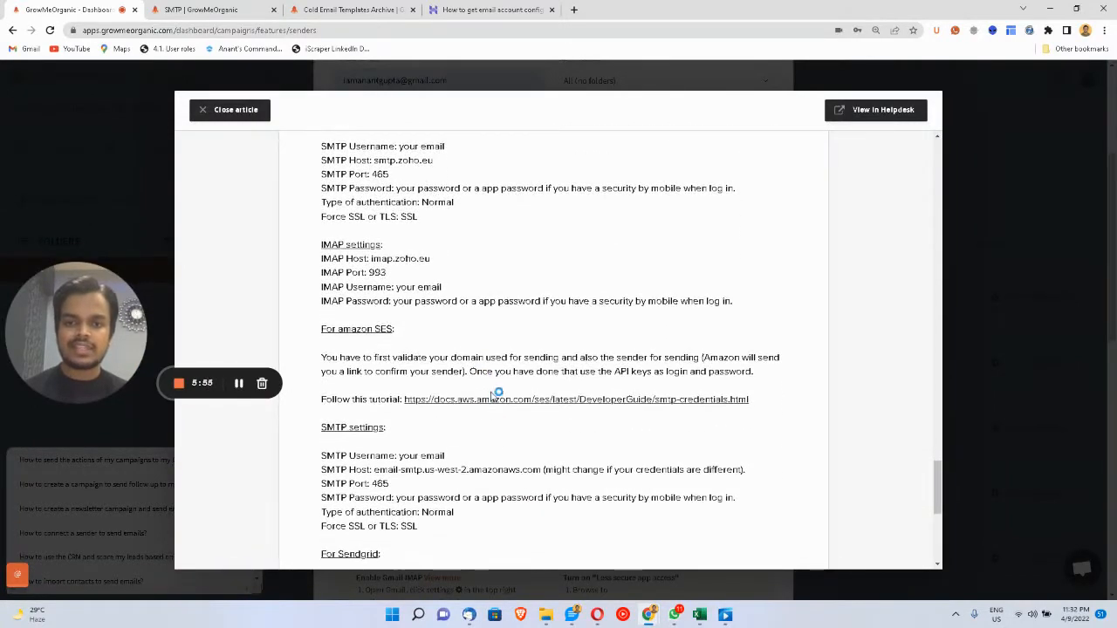
pyautogui.scroll(-6, 481, 463)
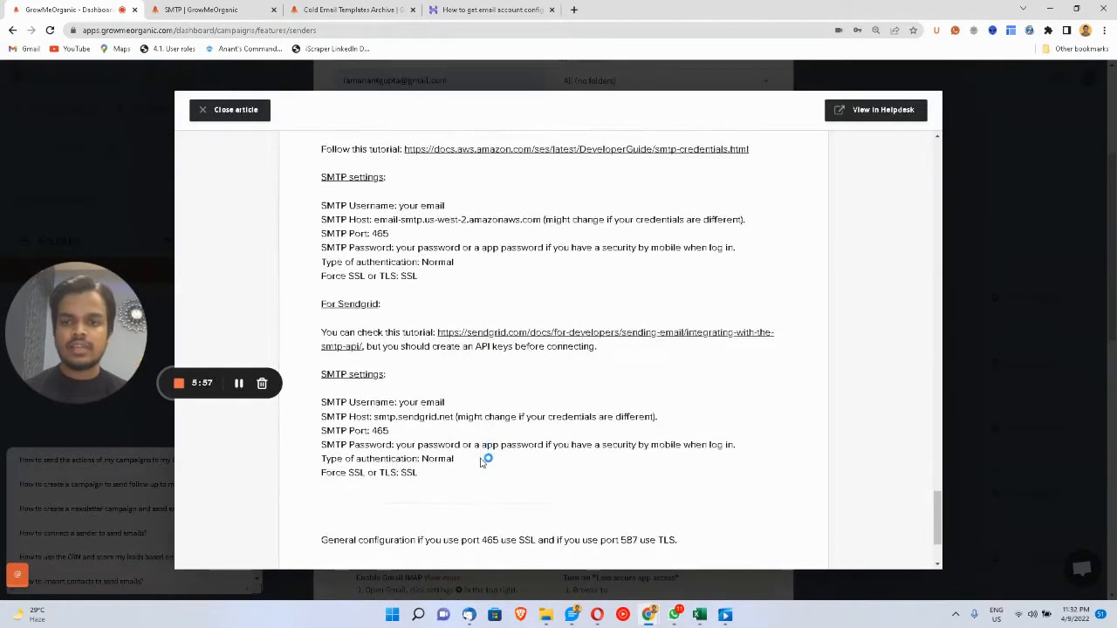
pyautogui.scroll(8, 480, 462)
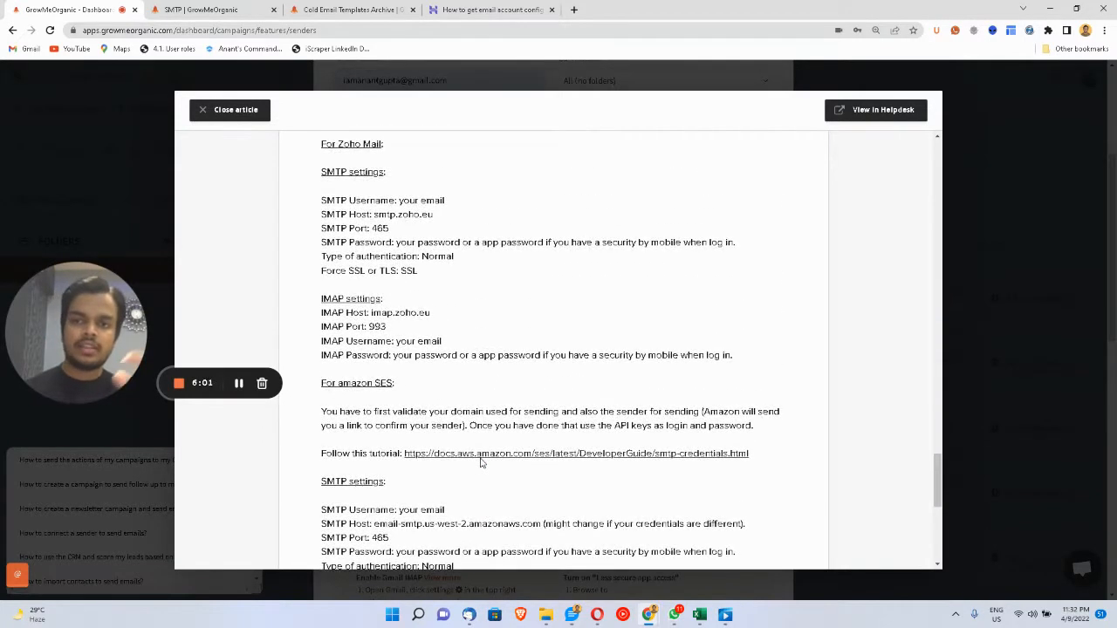
pyautogui.scroll(-1, 482, 464)
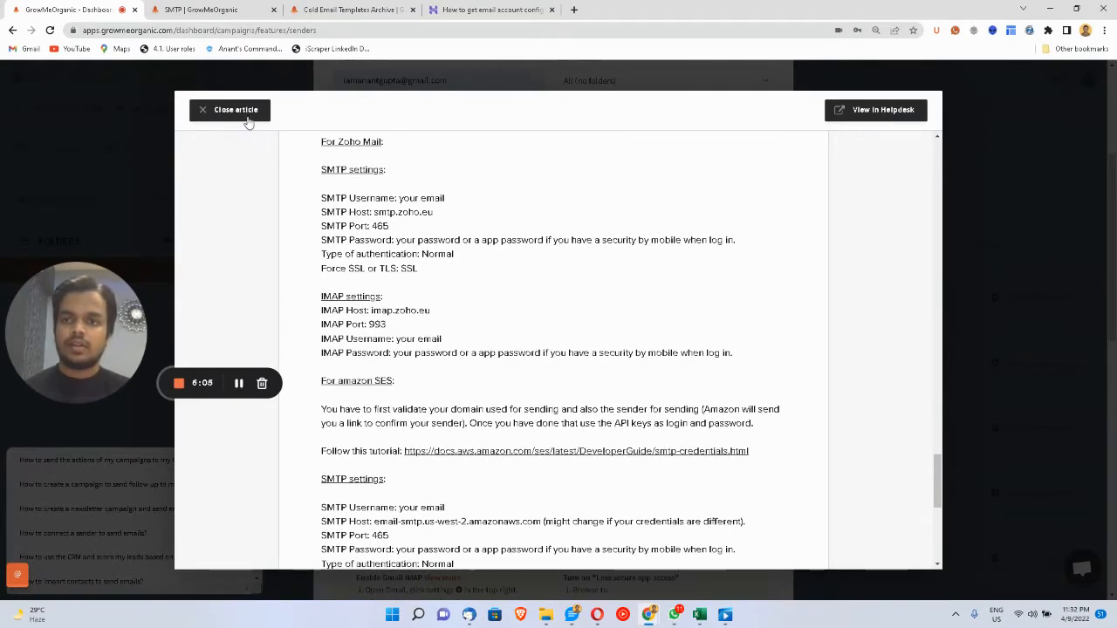
pyautogui.click(233, 111)
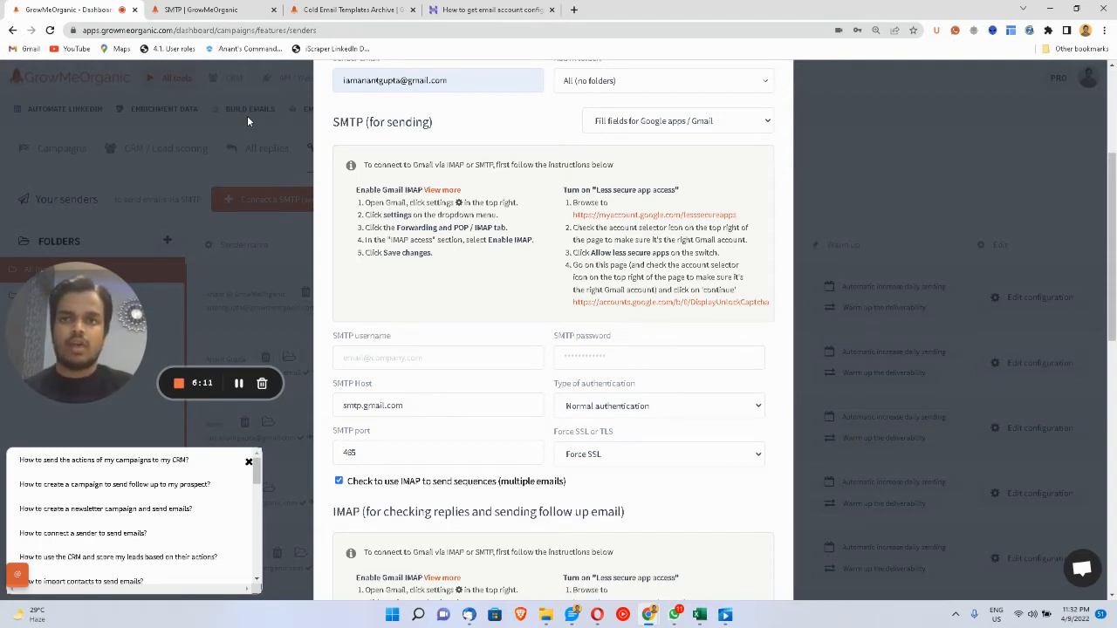
# - From the Cold Email Templates LEARN blog, open 'How to use Amazon SES as your SMTP service?', then return to the dashboard
pyautogui.click(353, 9)
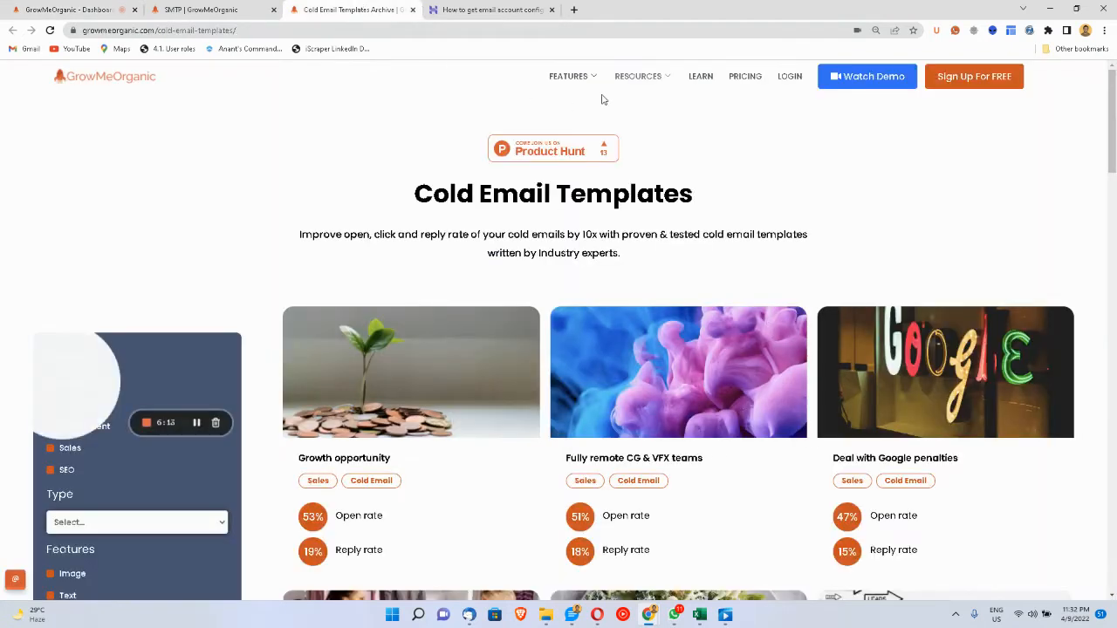
pyautogui.click(704, 79)
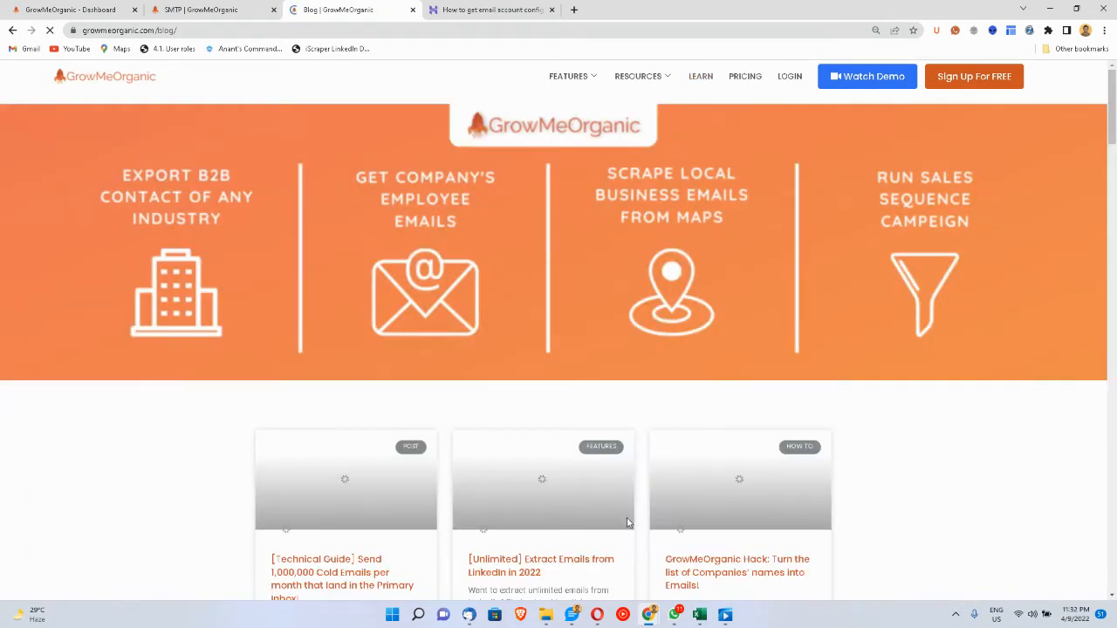
pyautogui.scroll(-5, 627, 522)
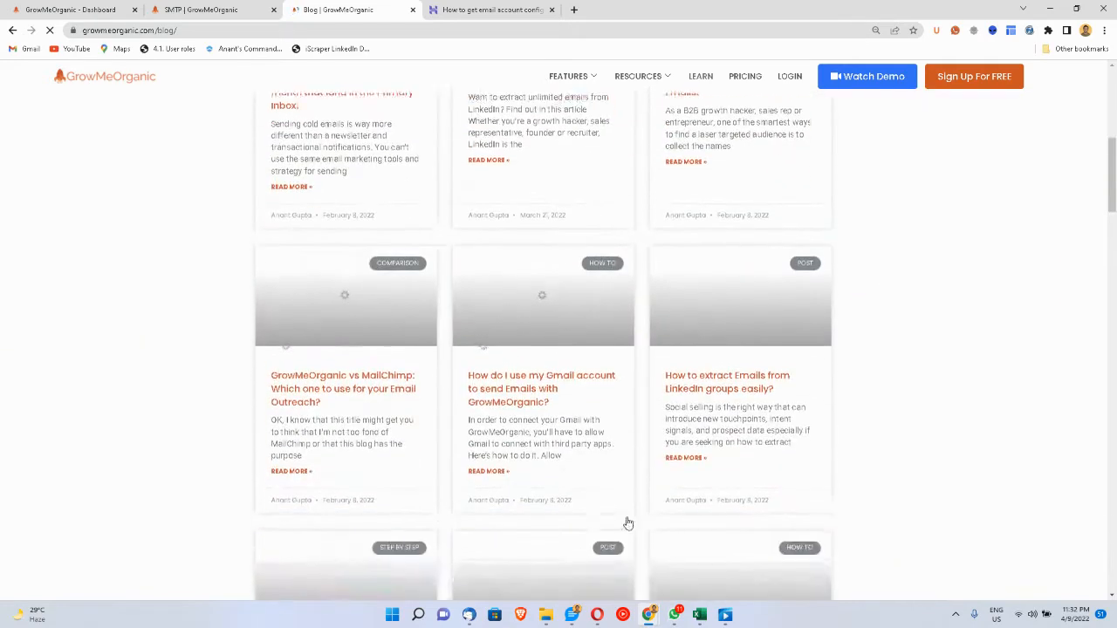
pyautogui.scroll(-3, 626, 522)
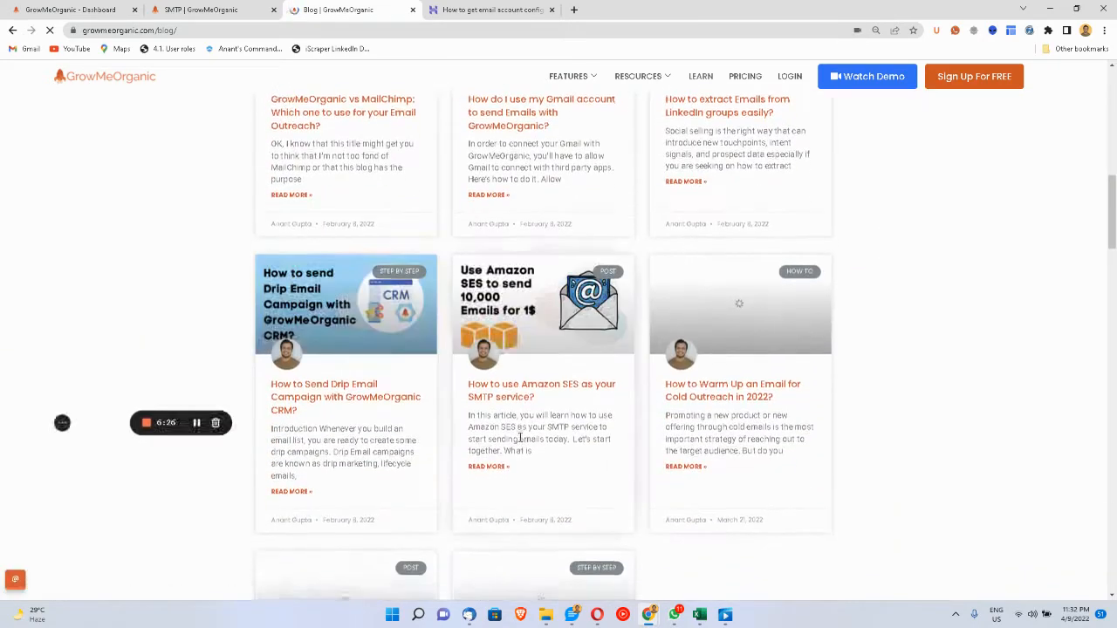
pyautogui.click(503, 388)
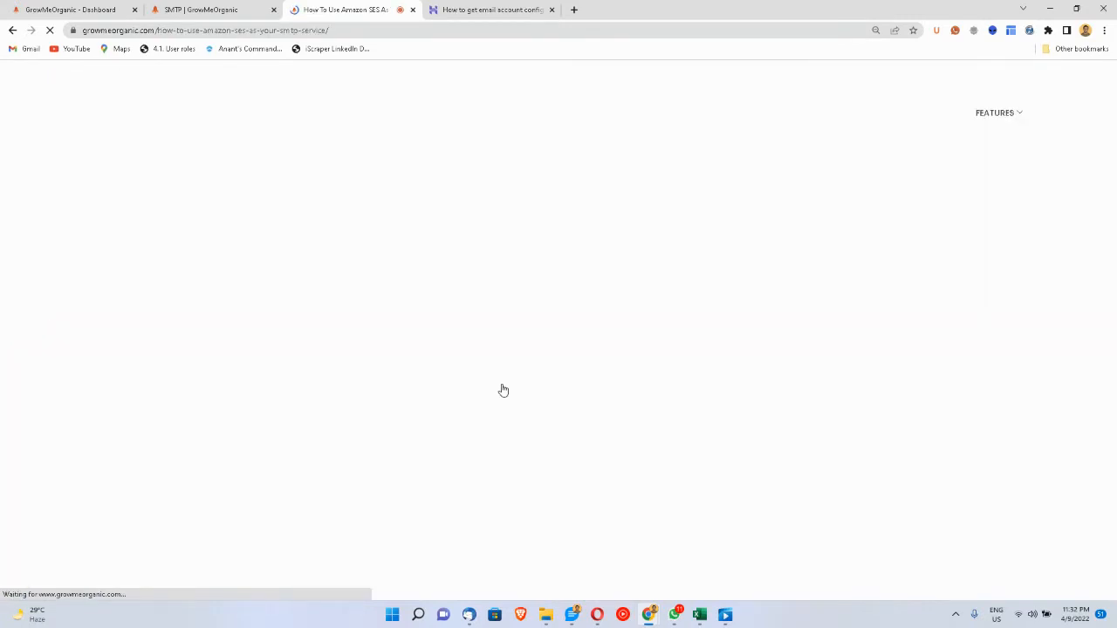
pyautogui.scroll(-3, 555, 527)
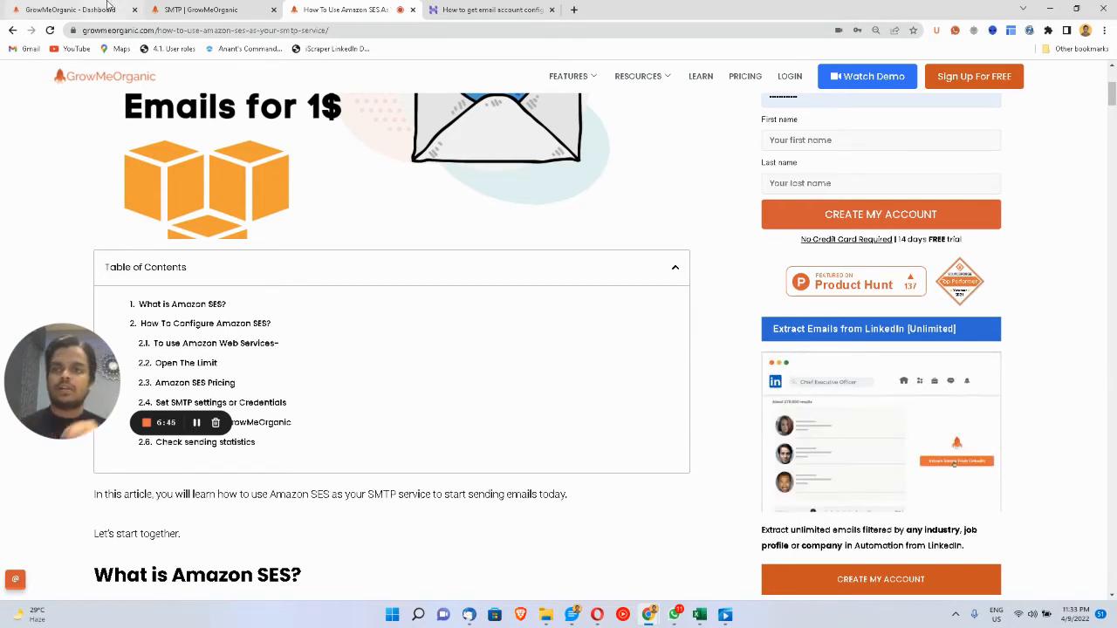
pyautogui.click(108, 6)
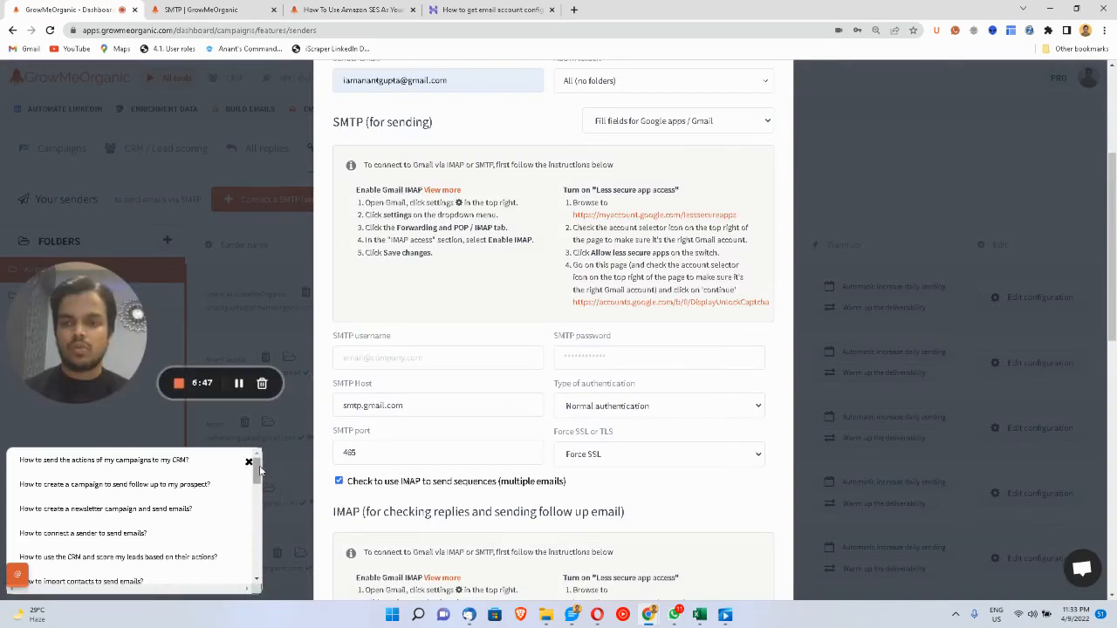
# - Dismiss the tutorials list and the 'Connect a SMTP sender' form, then show the campaign Lists page
pyautogui.click(249, 464)
pyautogui.moveTo(100, 342); pyautogui.dragTo(87, 499)
pyautogui.scroll(3, 510, 437)
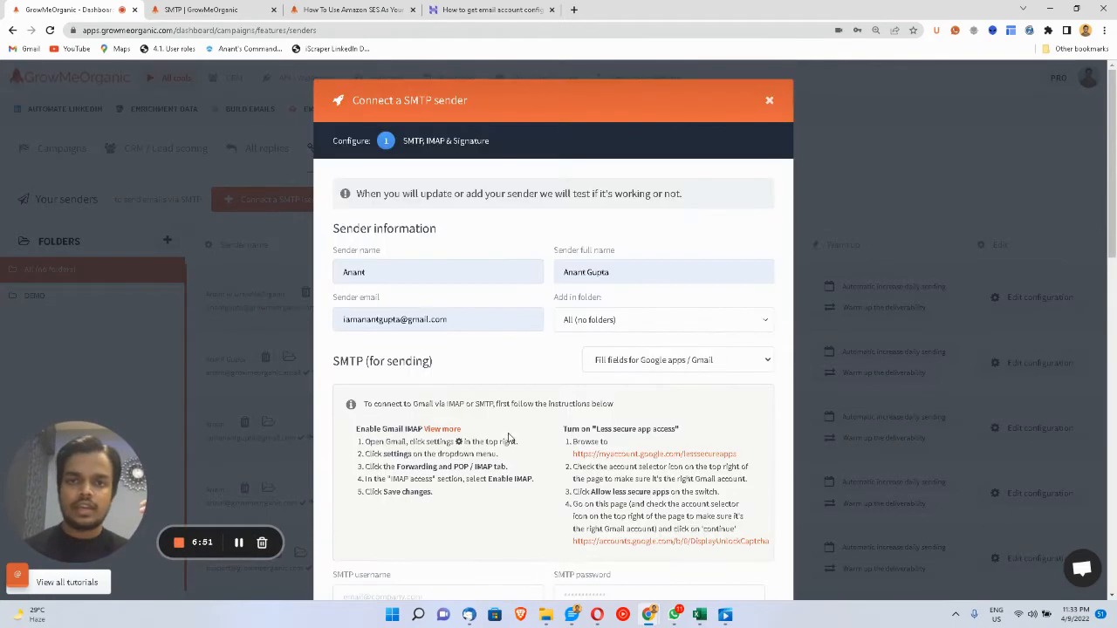
pyautogui.click(769, 105)
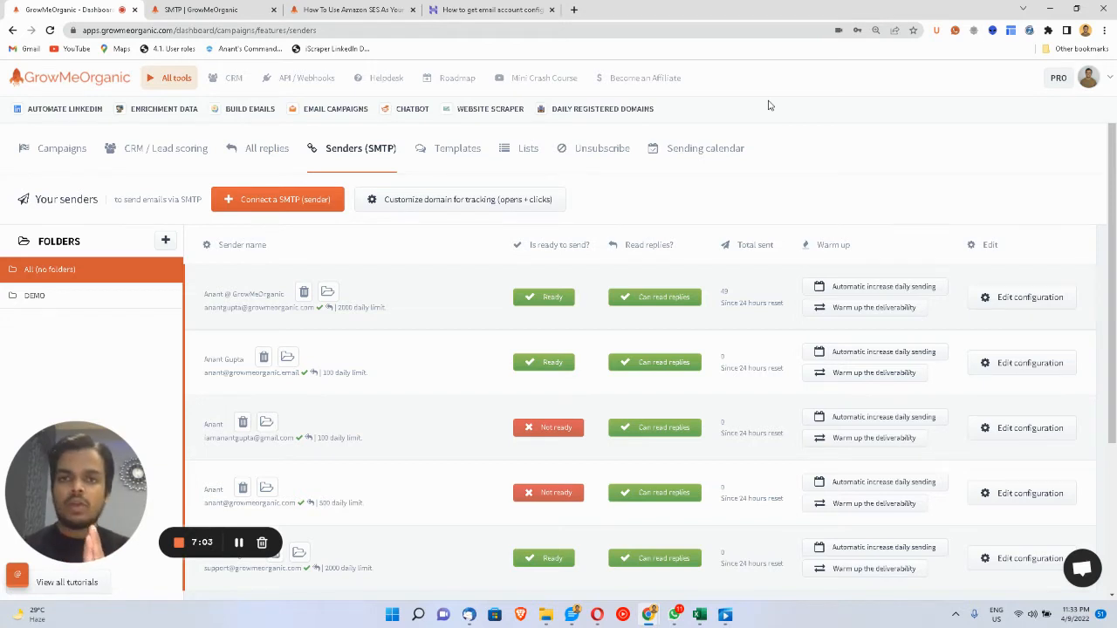
pyautogui.click(510, 158)
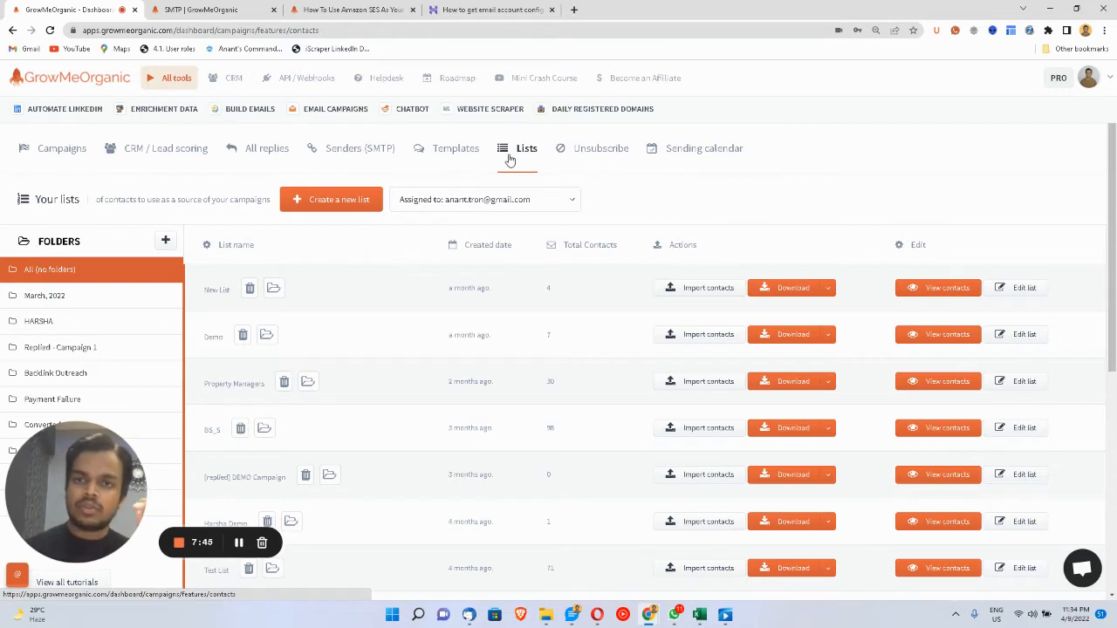
# - Create a contact list named 'New Test List', keep it assigned to the current user, and save it
pyautogui.click(292, 209)
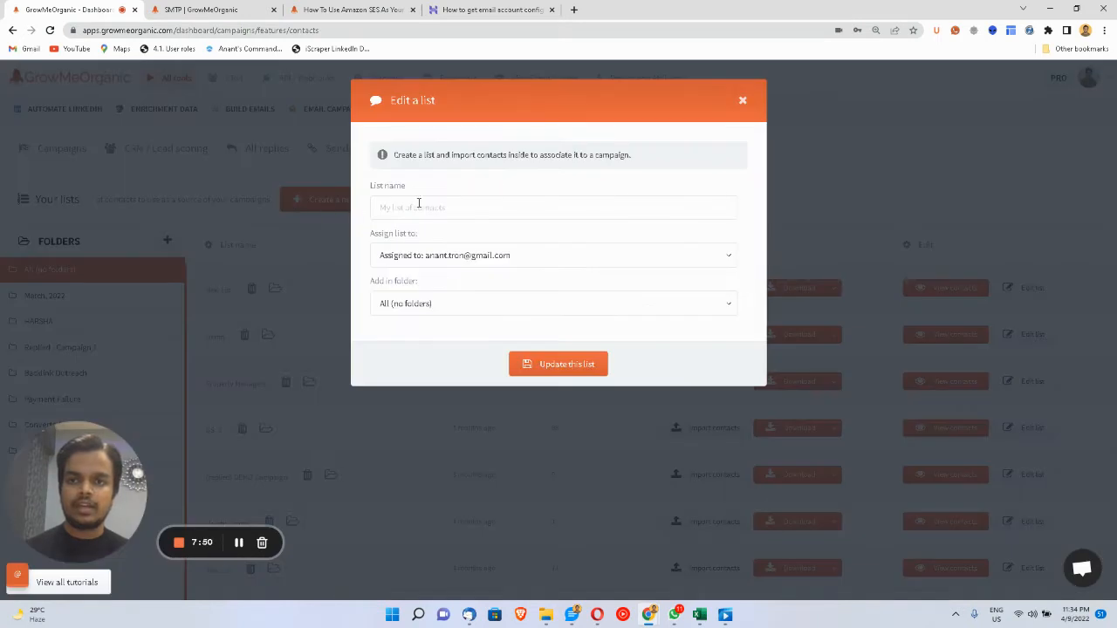
pyautogui.click(436, 206)
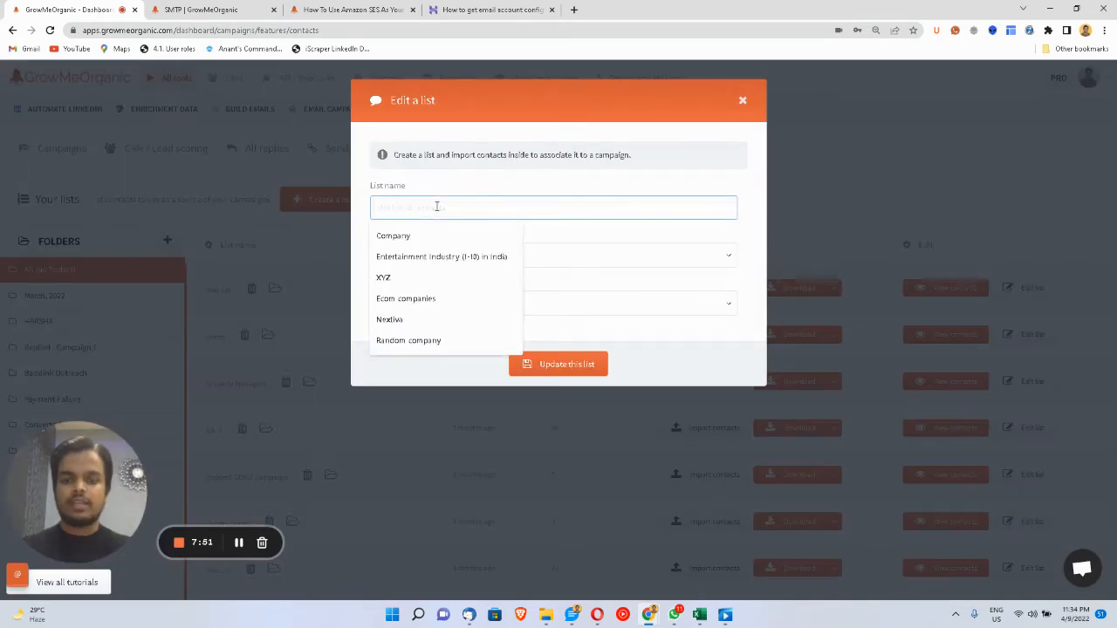
pyautogui.write('New Test L')
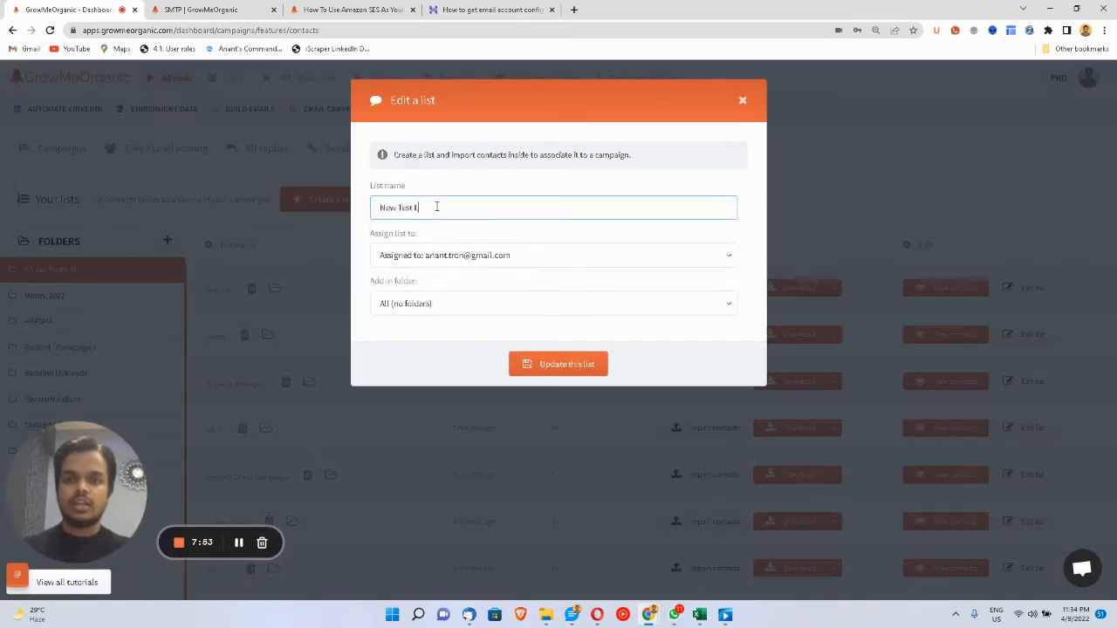
pyautogui.write('ist')
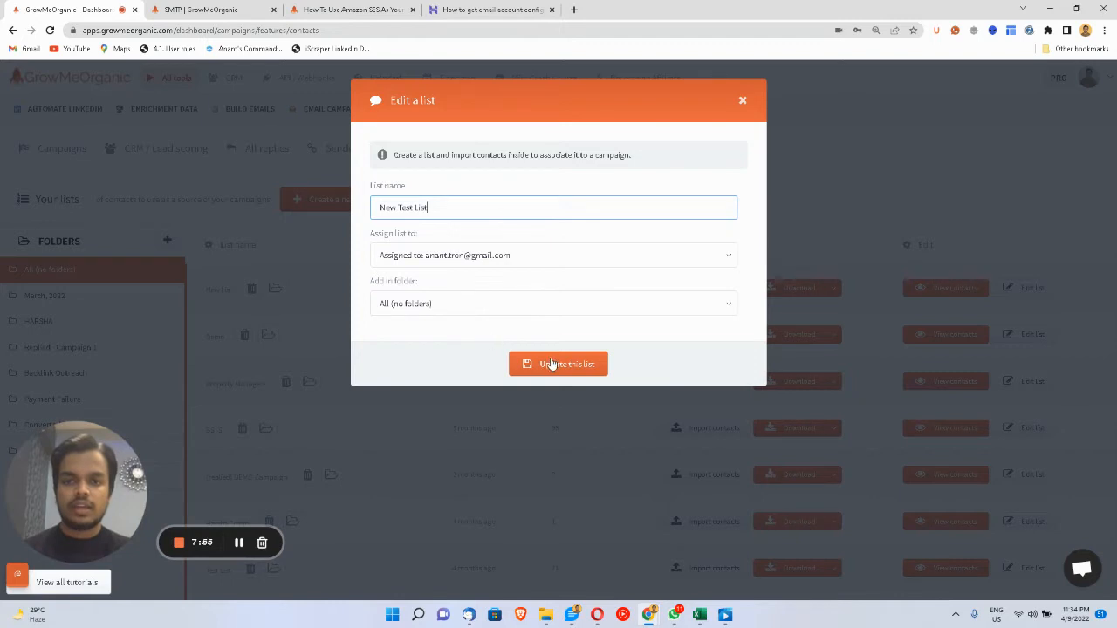
pyautogui.click(516, 257)
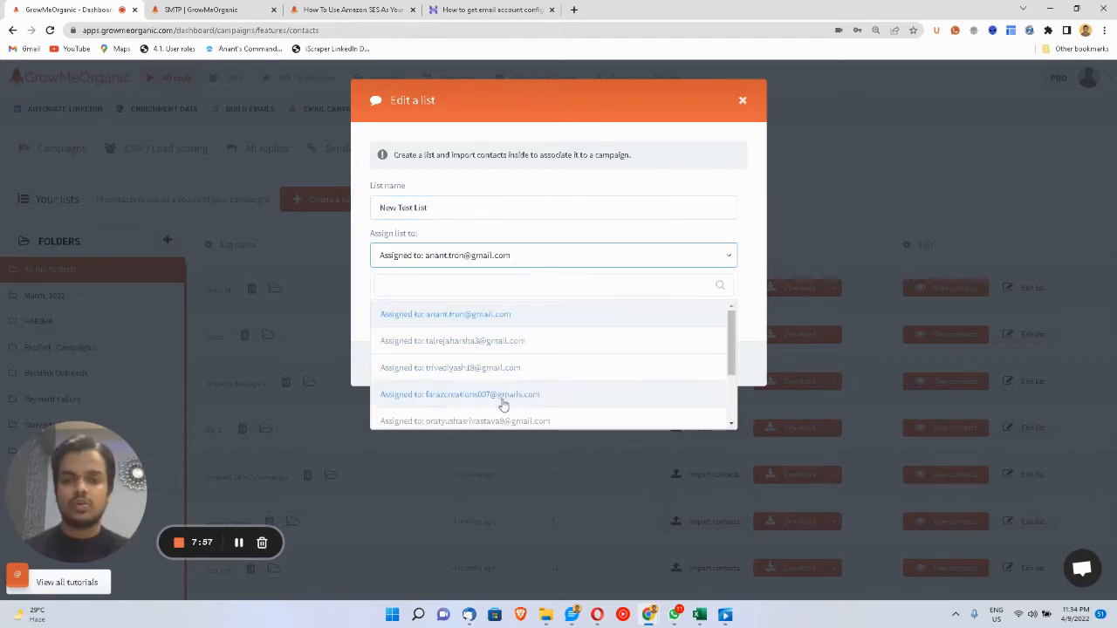
pyautogui.scroll(-3, 502, 399)
pyautogui.scroll(3, 504, 401)
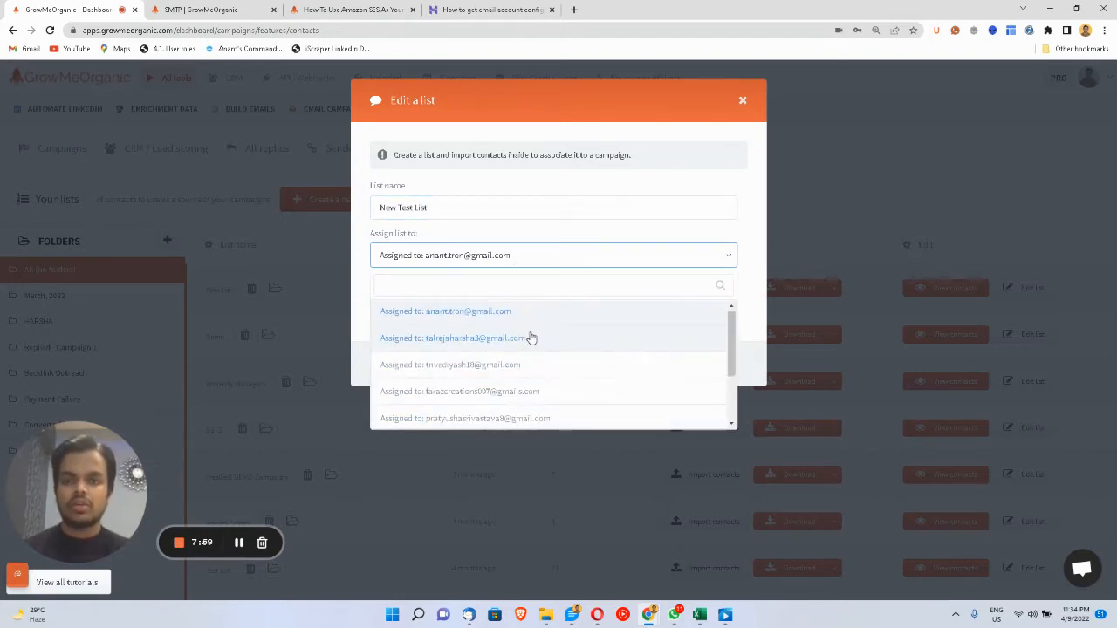
pyautogui.click(536, 322)
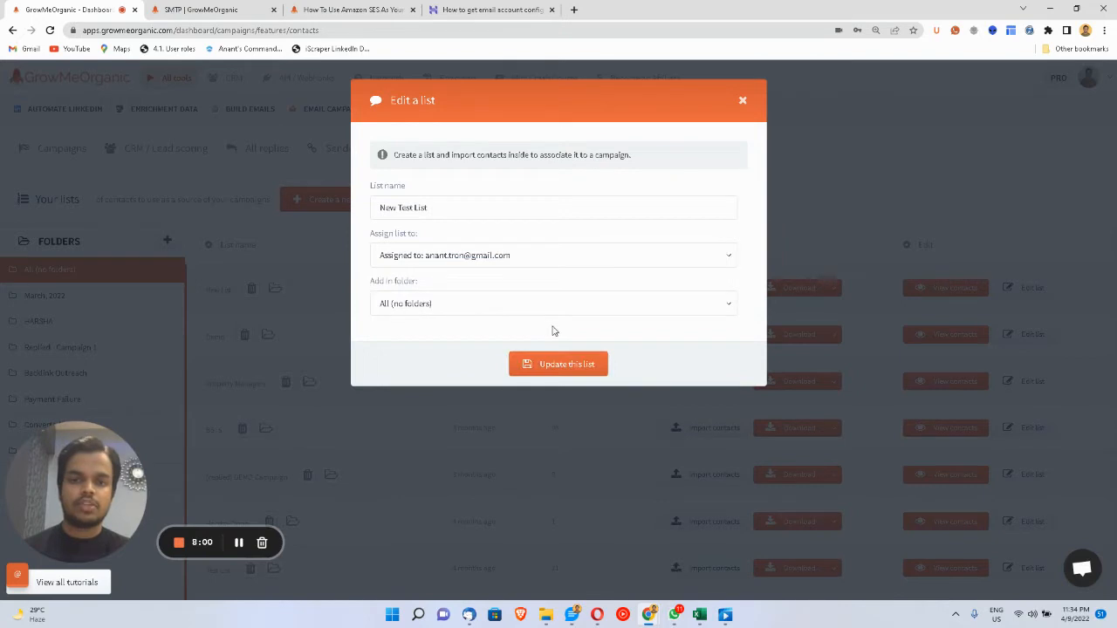
pyautogui.click(562, 370)
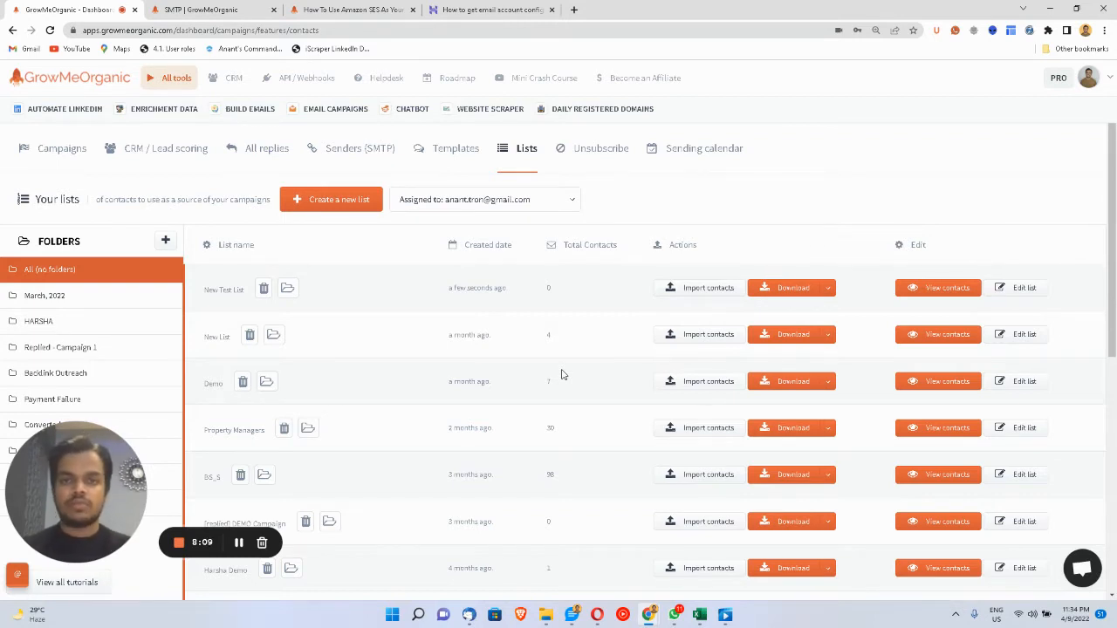
# - Import contacts into New Test List, replacing the first chosen CSV with table-export (14).csv from Downloads
pyautogui.click(711, 298)
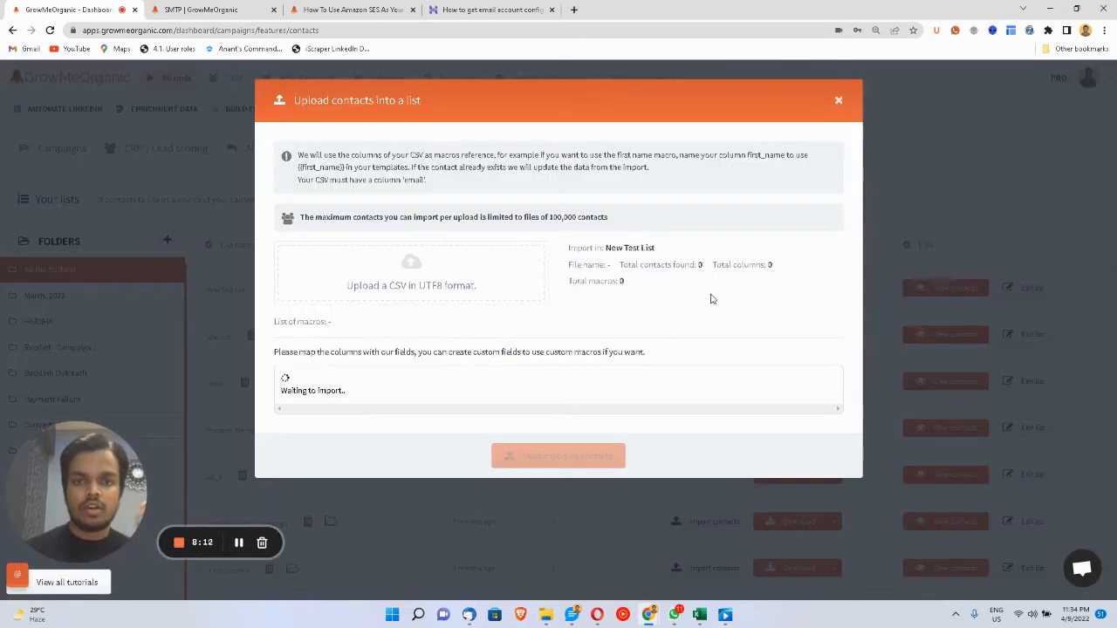
pyautogui.click(485, 290)
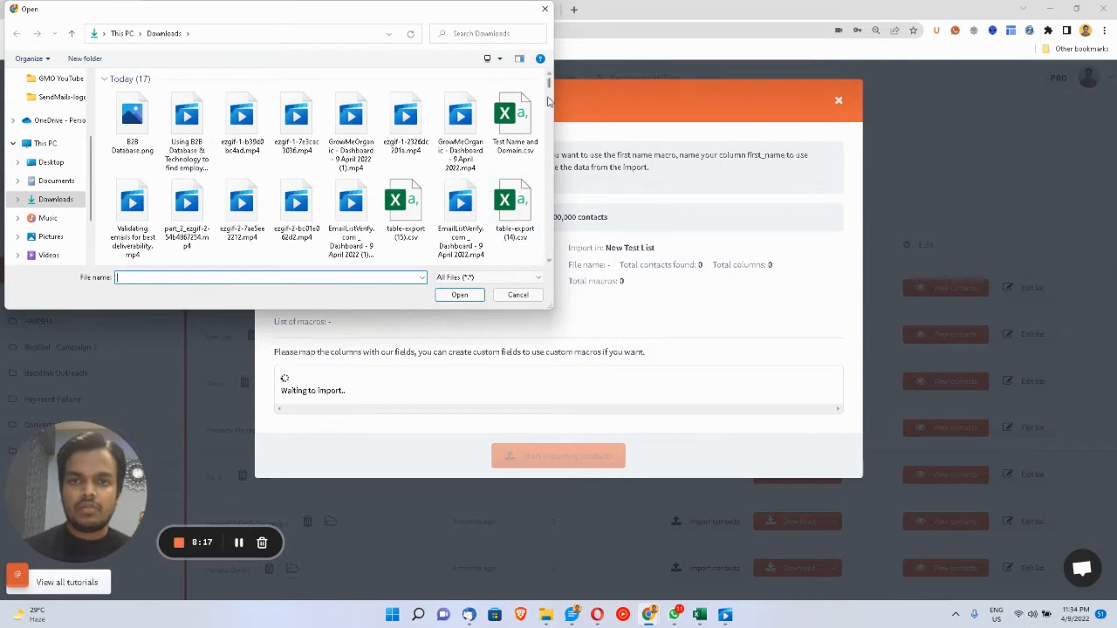
pyautogui.scroll(-1, 550, 91)
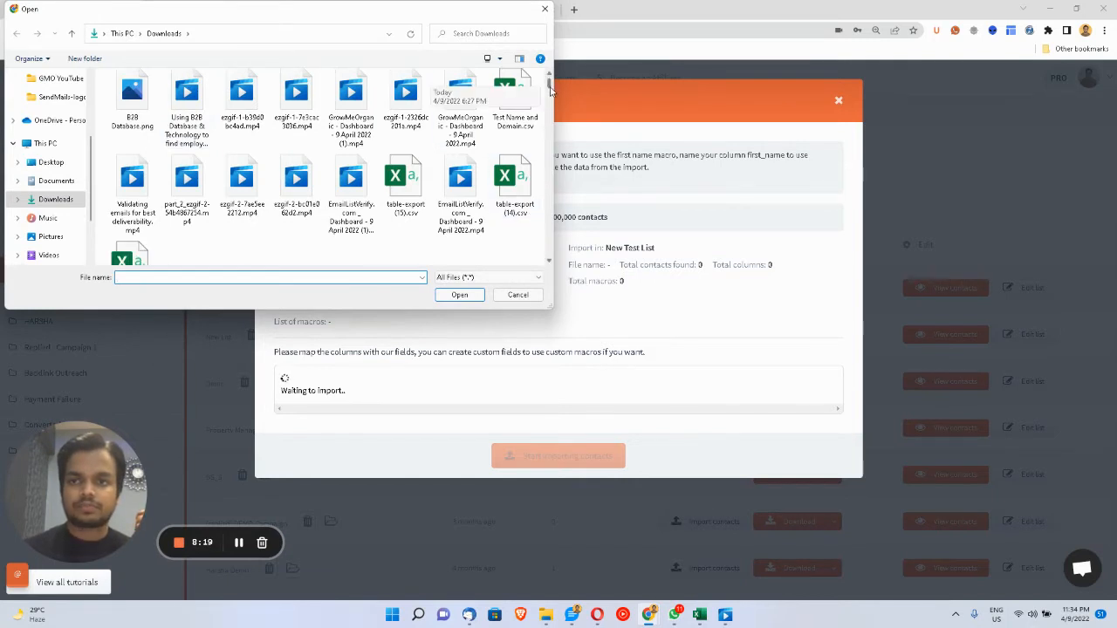
pyautogui.scroll(-3, 550, 90)
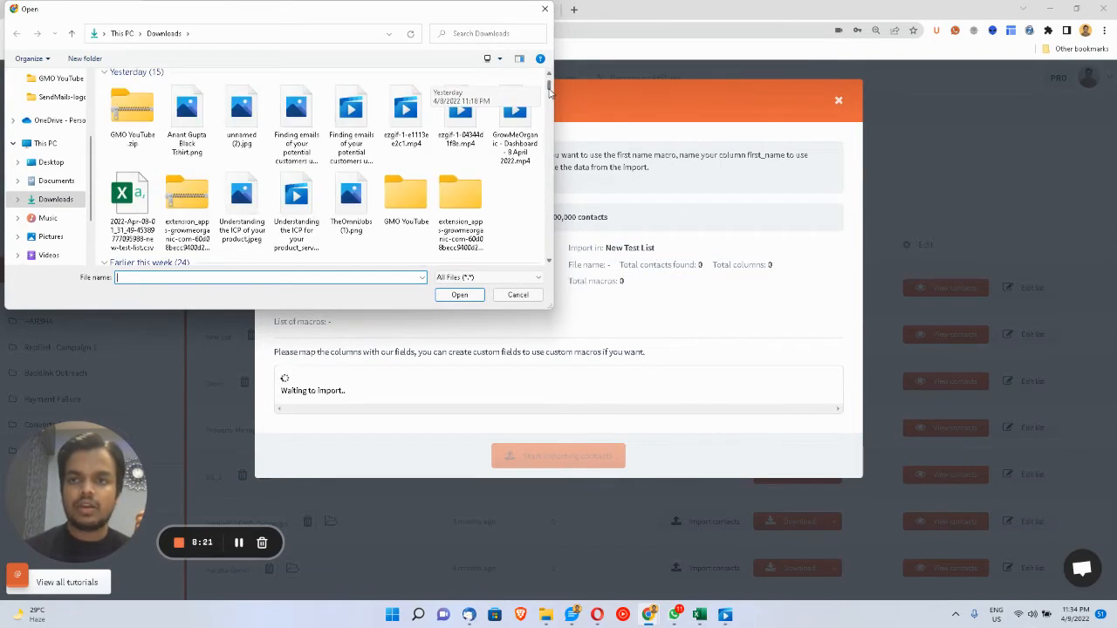
pyautogui.scroll(3, 550, 91)
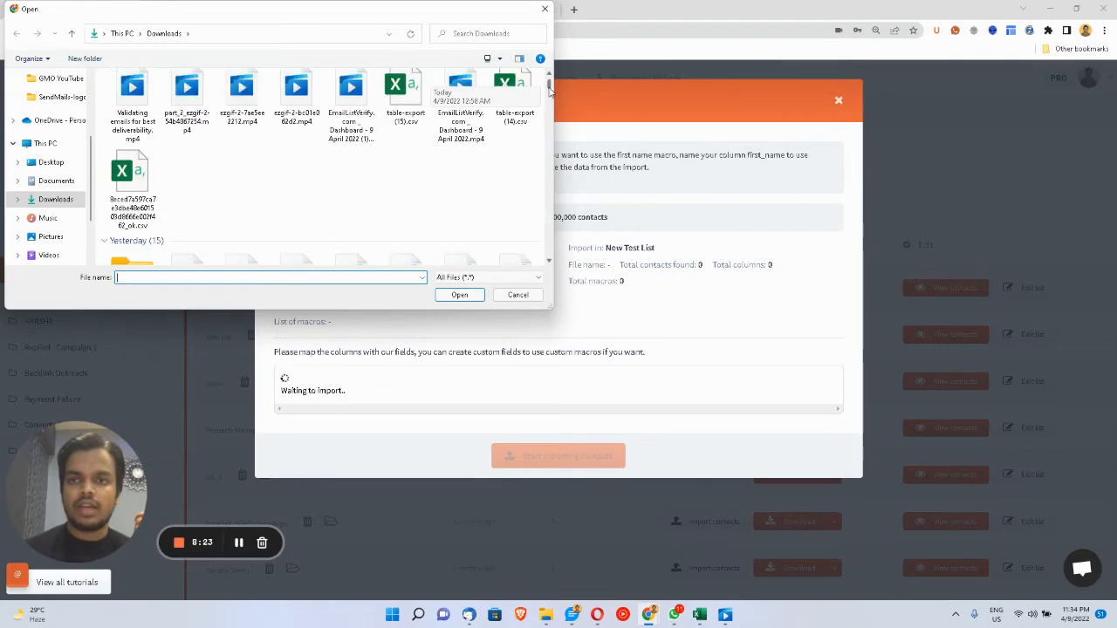
pyautogui.doubleClick(123, 182)
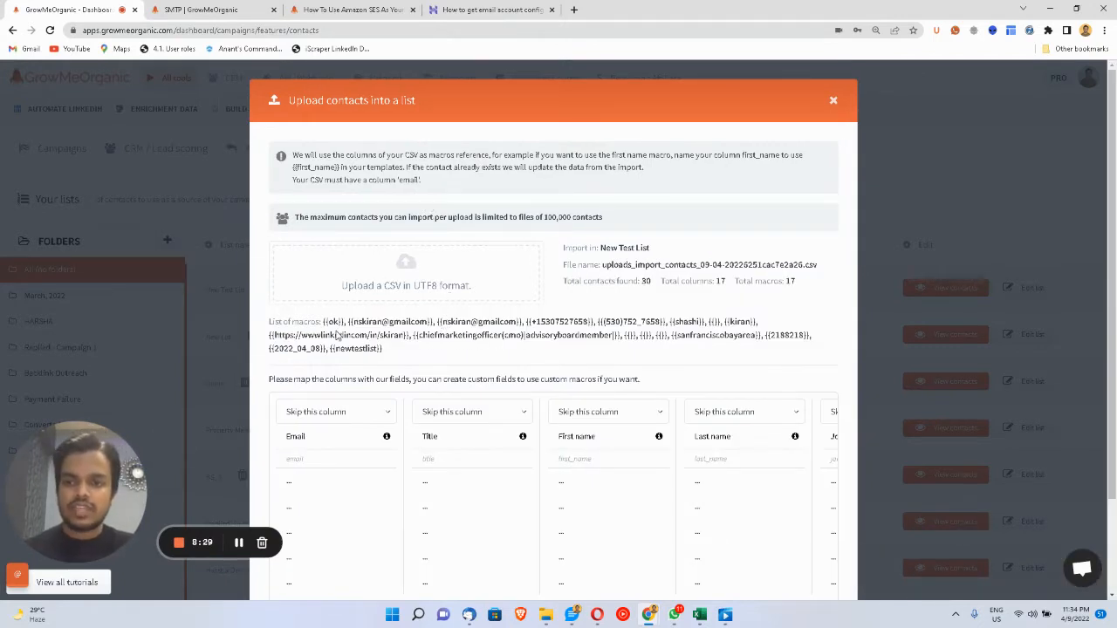
pyautogui.click(412, 283)
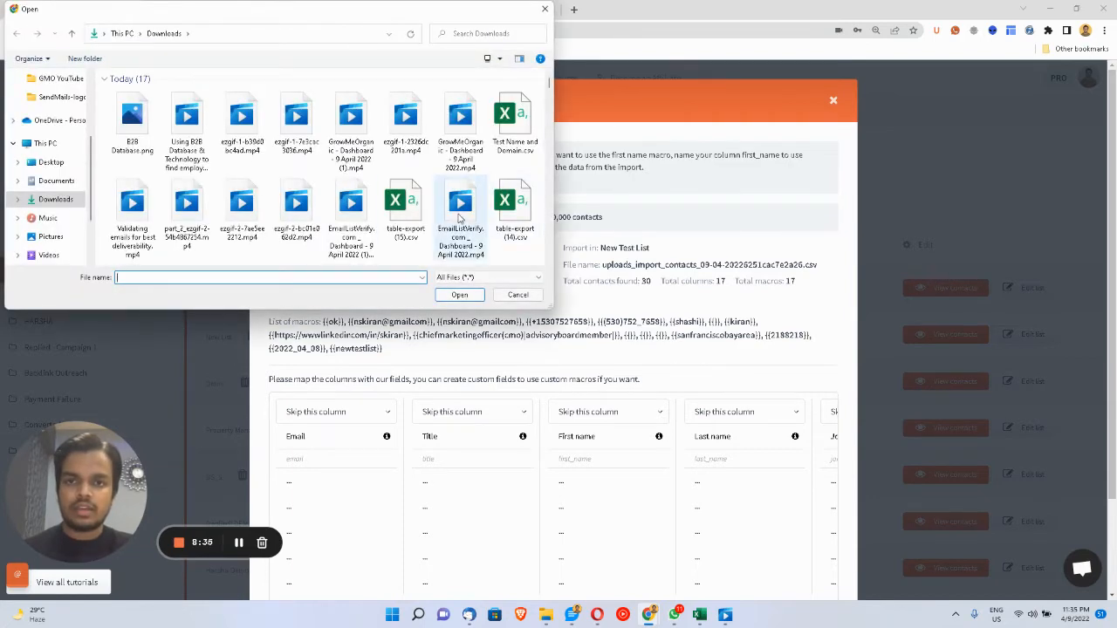
pyautogui.doubleClick(510, 212)
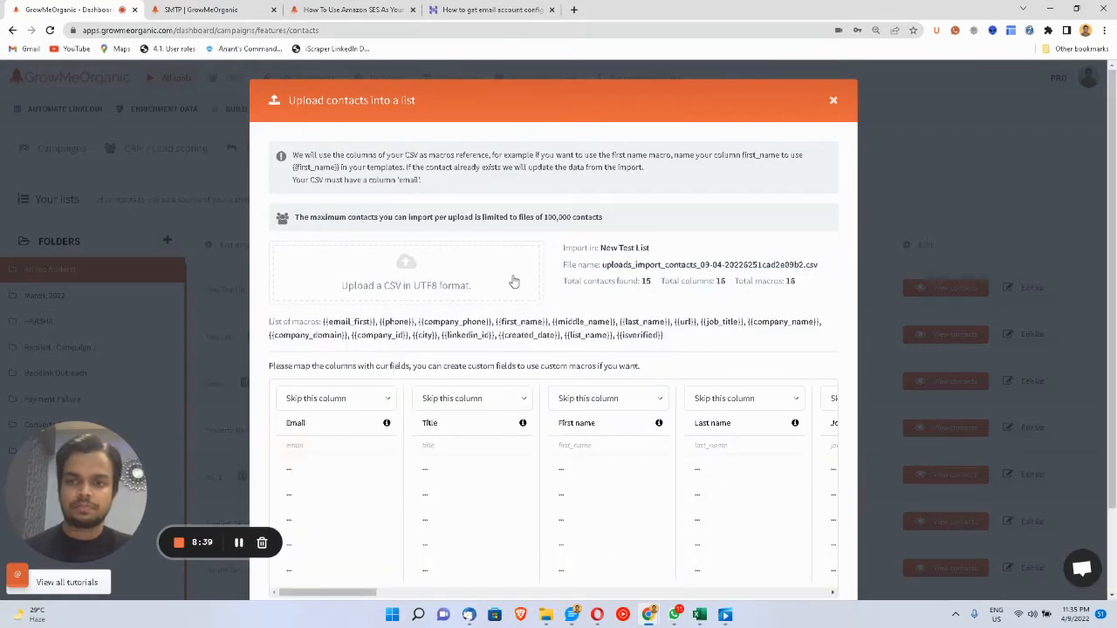
# - Highlight the {{email_first}} and phone macro names in the import preview
pyautogui.moveTo(324, 322); pyautogui.dragTo(373, 323)
pyautogui.doubleClick(400, 322)
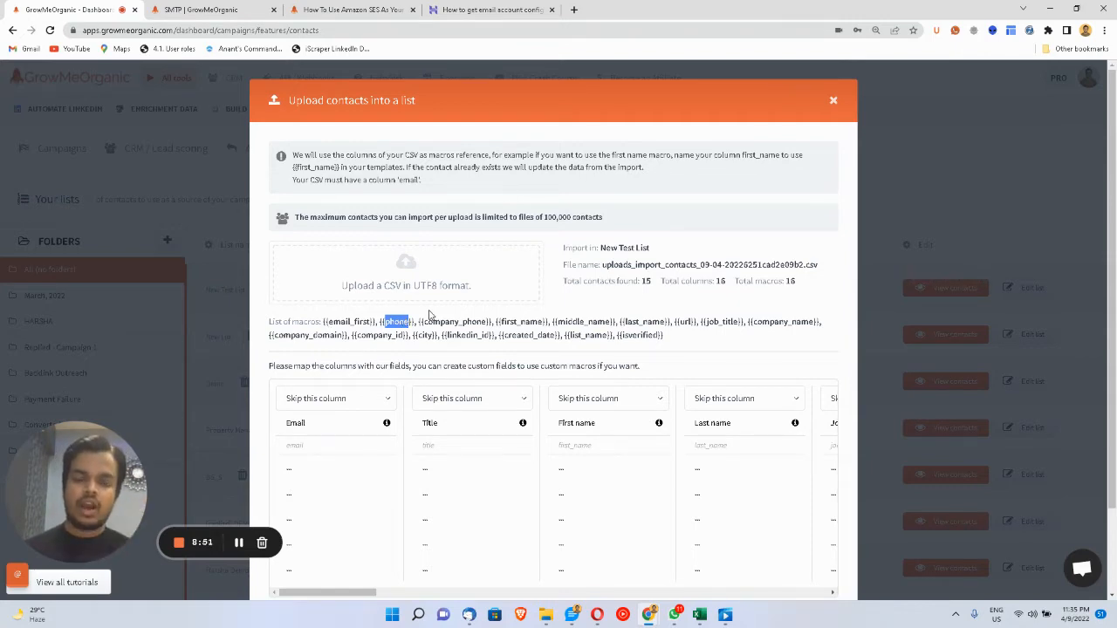
pyautogui.scroll(-1, 428, 315)
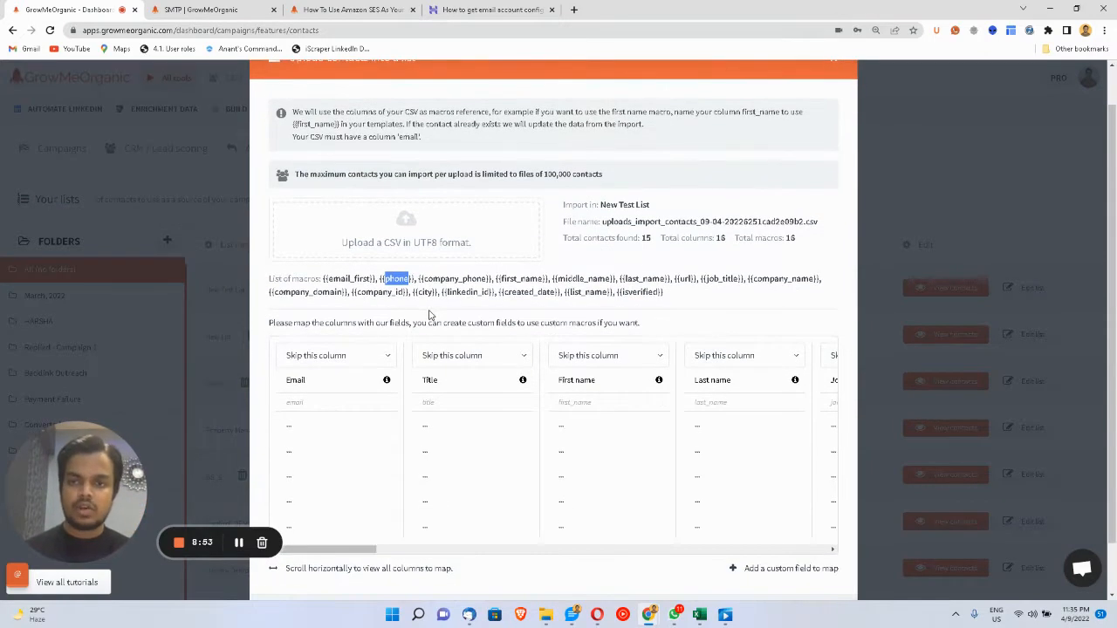
pyautogui.scroll(-1, 428, 315)
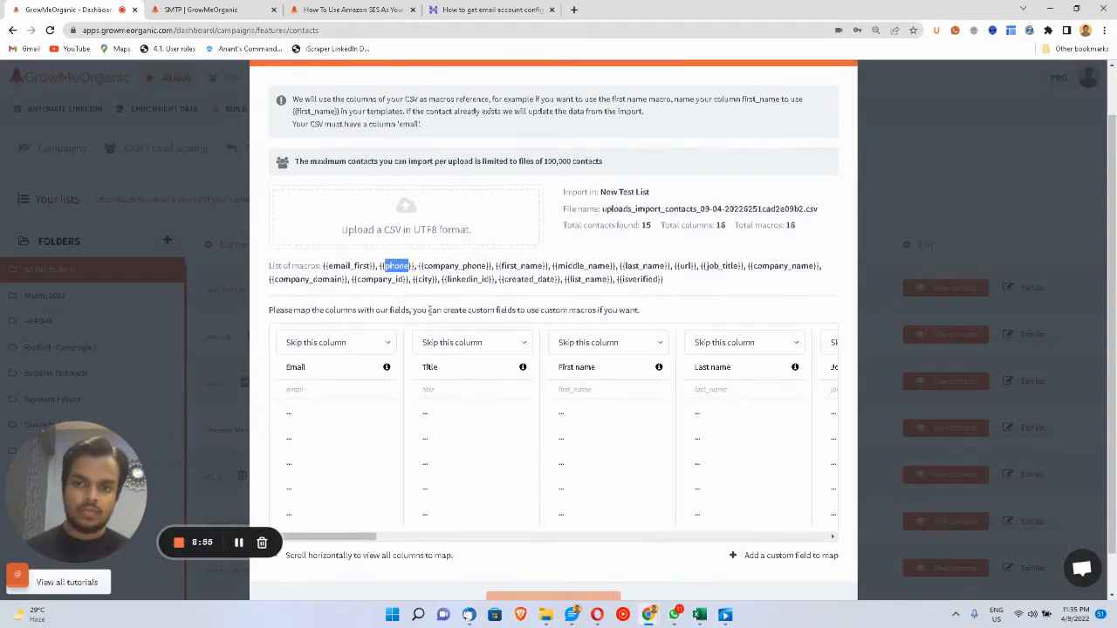
# - Map email_first to Email, first_name to First name and last_name to Last name
pyautogui.click(370, 347)
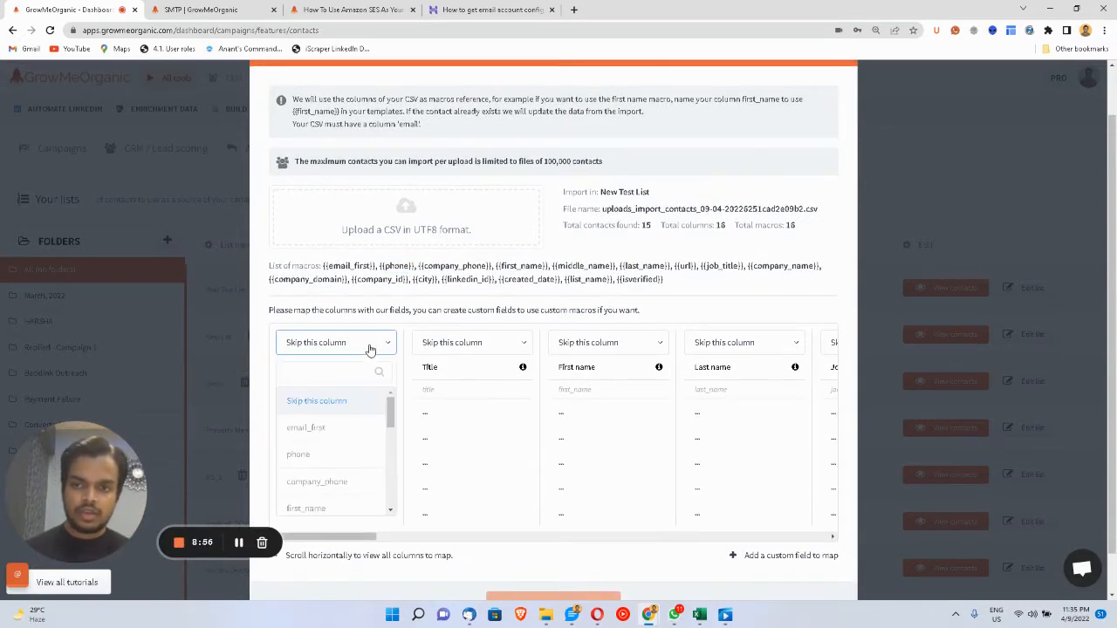
pyautogui.click(352, 428)
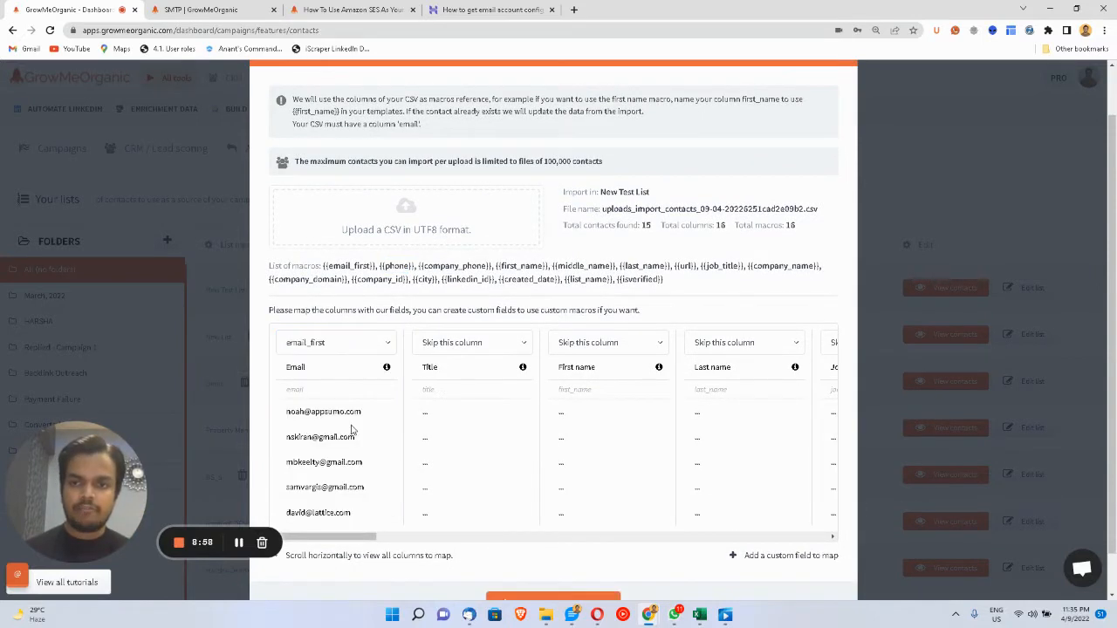
pyautogui.click(568, 348)
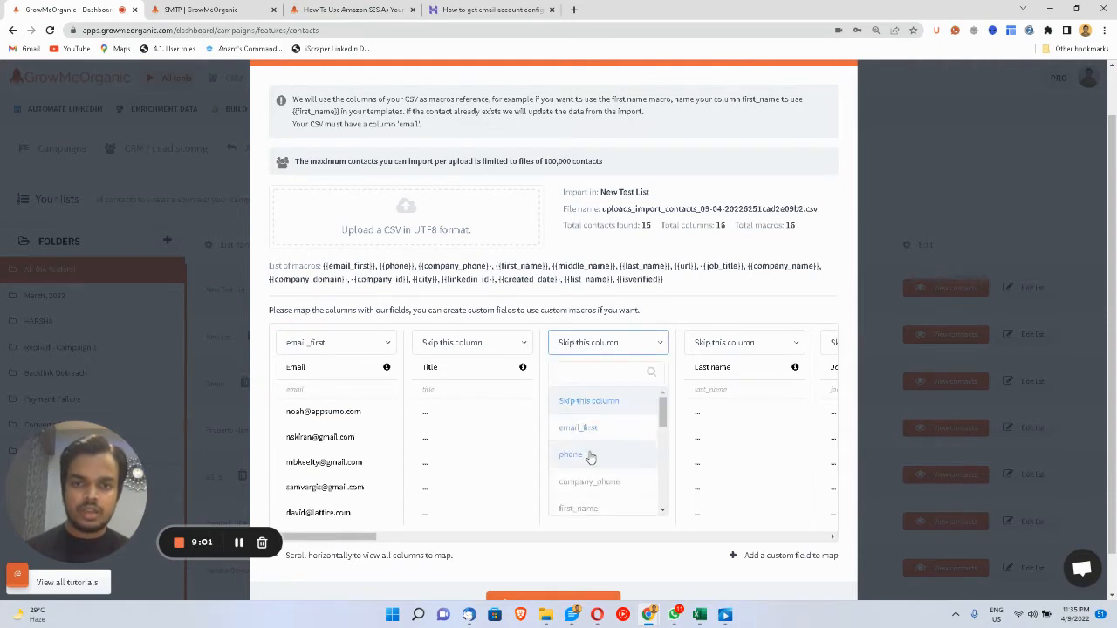
pyautogui.click(594, 505)
pyautogui.click(724, 346)
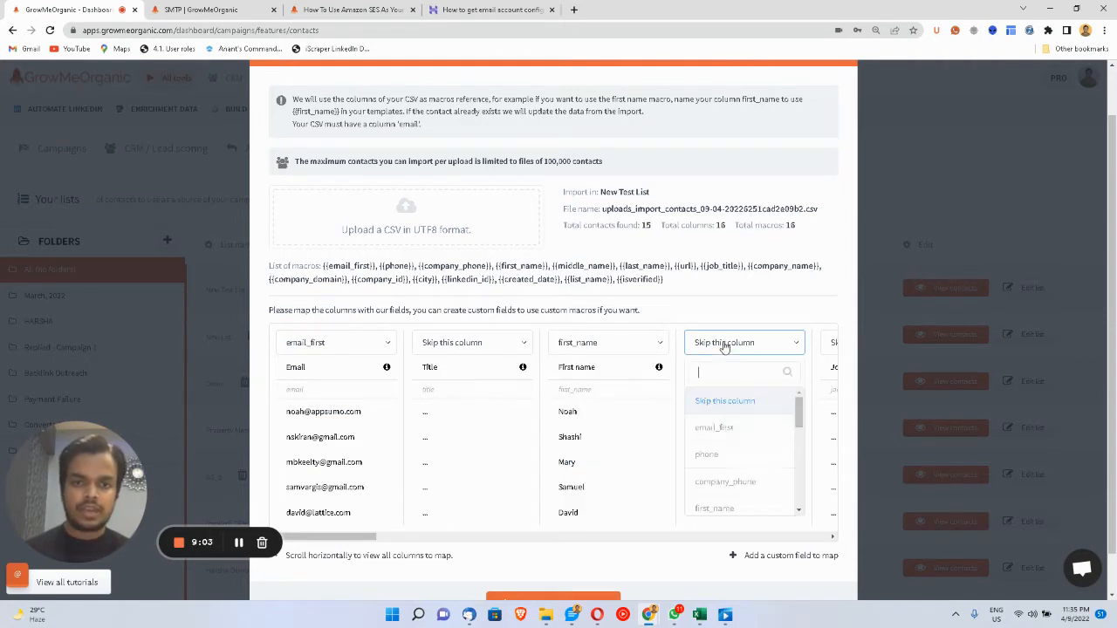
pyautogui.scroll(-1, 720, 486)
pyautogui.scroll(-1, 717, 493)
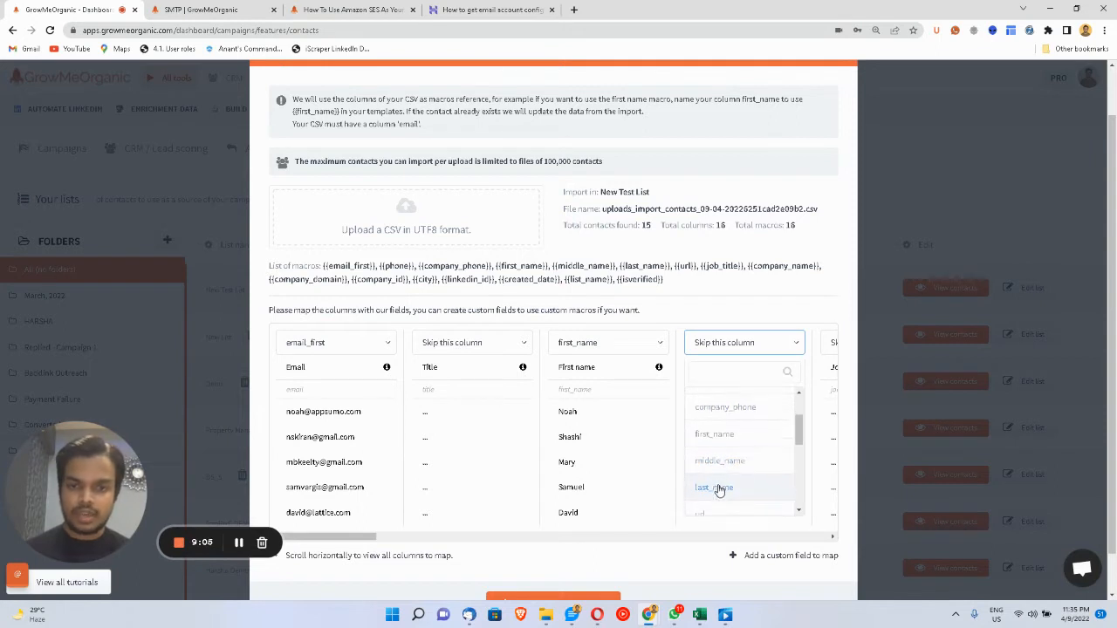
pyautogui.click(718, 488)
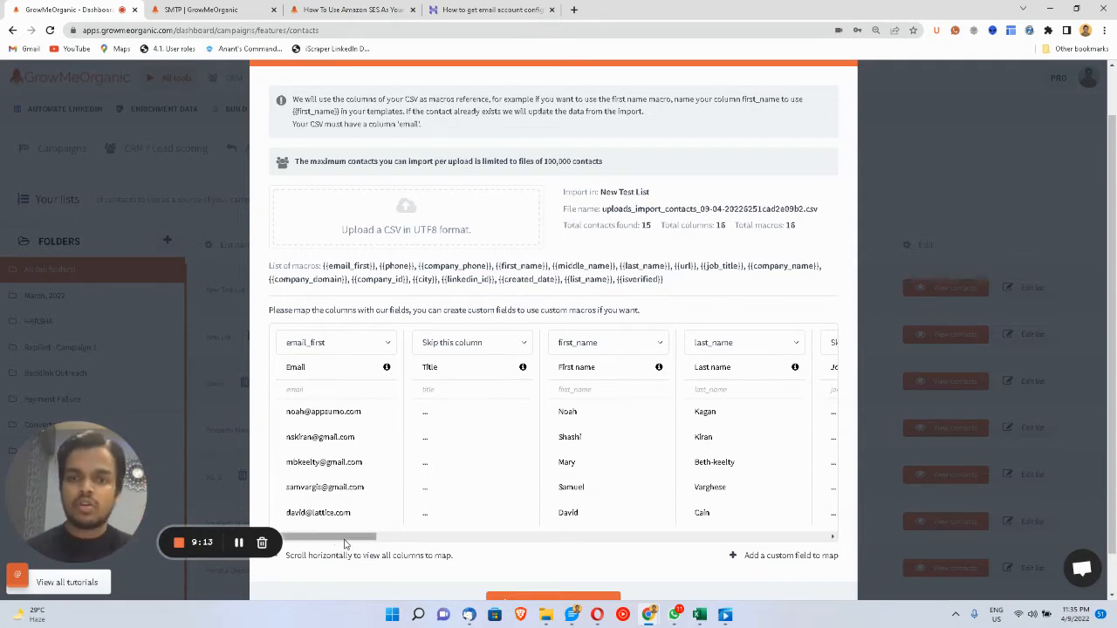
pyautogui.moveTo(345, 542); pyautogui.dragTo(802, 524)
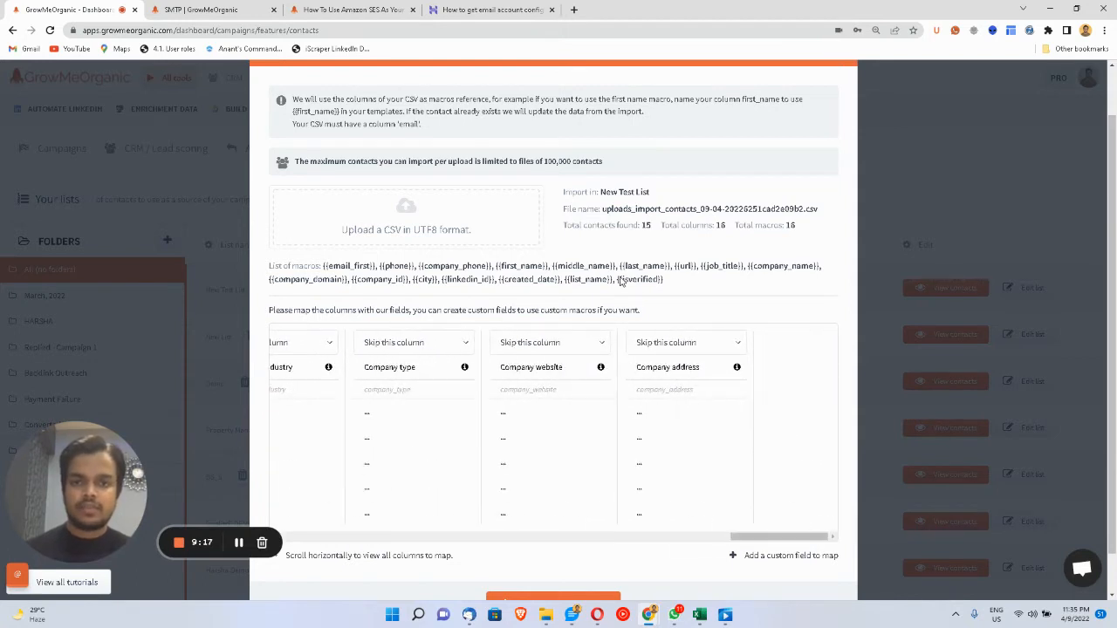
pyautogui.moveTo(619, 280); pyautogui.dragTo(666, 284)
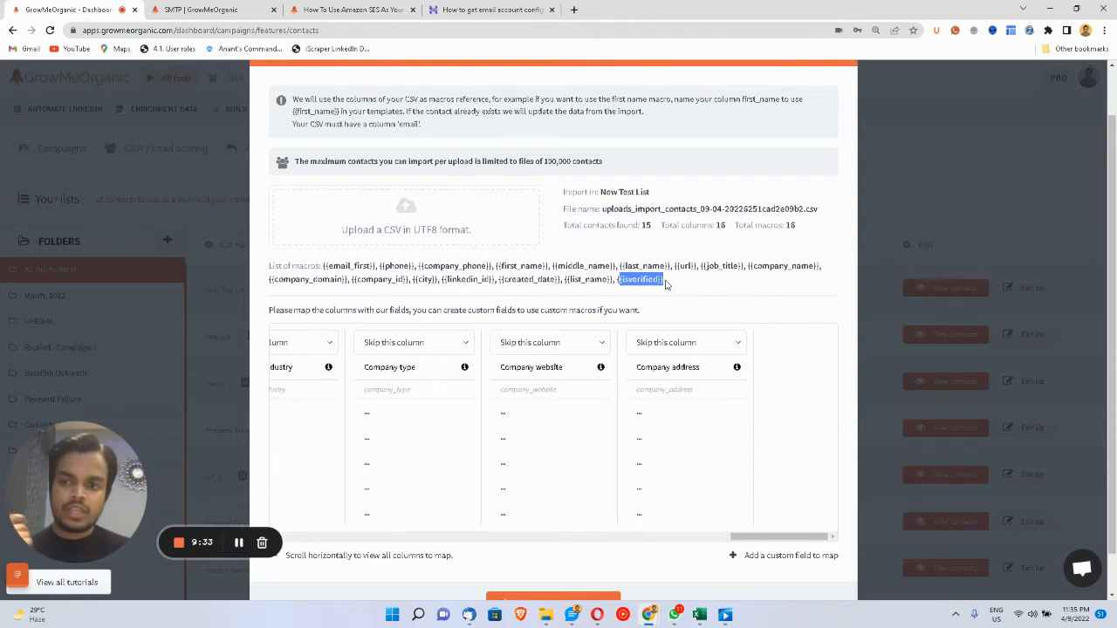
# - Add a custom field to the mapping and fill it from the isverified column
pyautogui.click(760, 558)
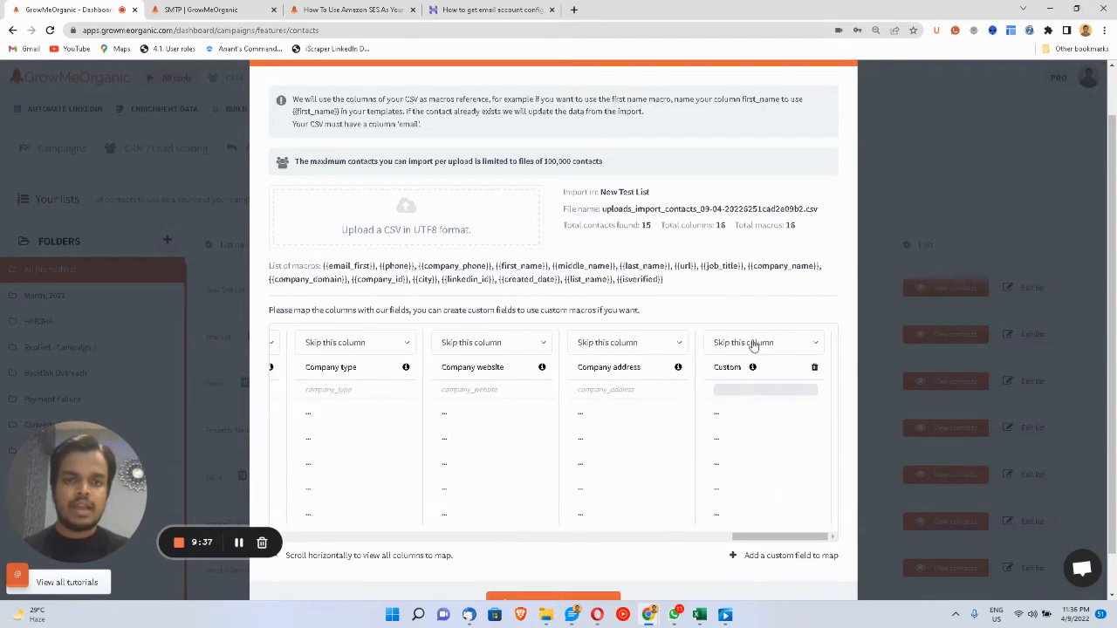
pyautogui.click(753, 343)
pyautogui.scroll(-5, 739, 476)
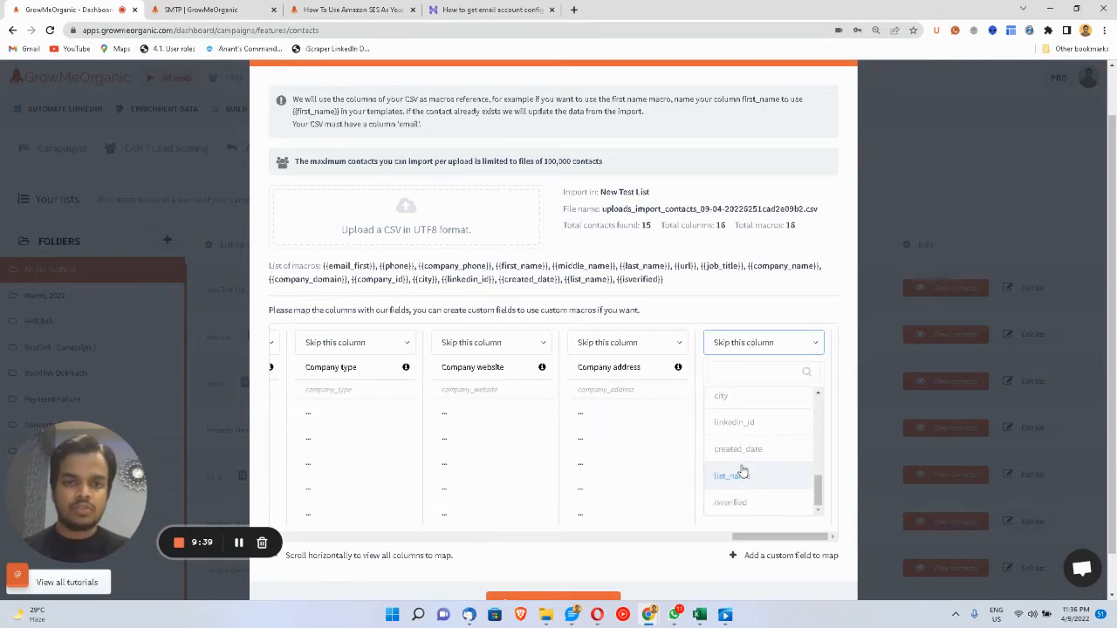
pyautogui.click(733, 503)
pyautogui.hscroll(-2, 541, 375)
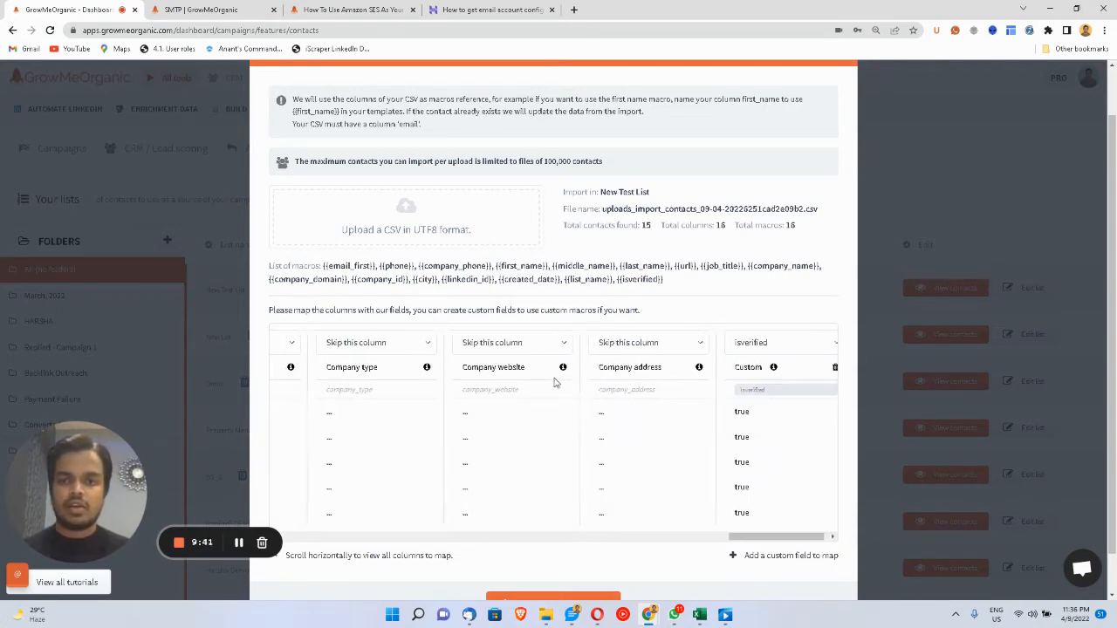
pyautogui.hscroll(-5, 554, 382)
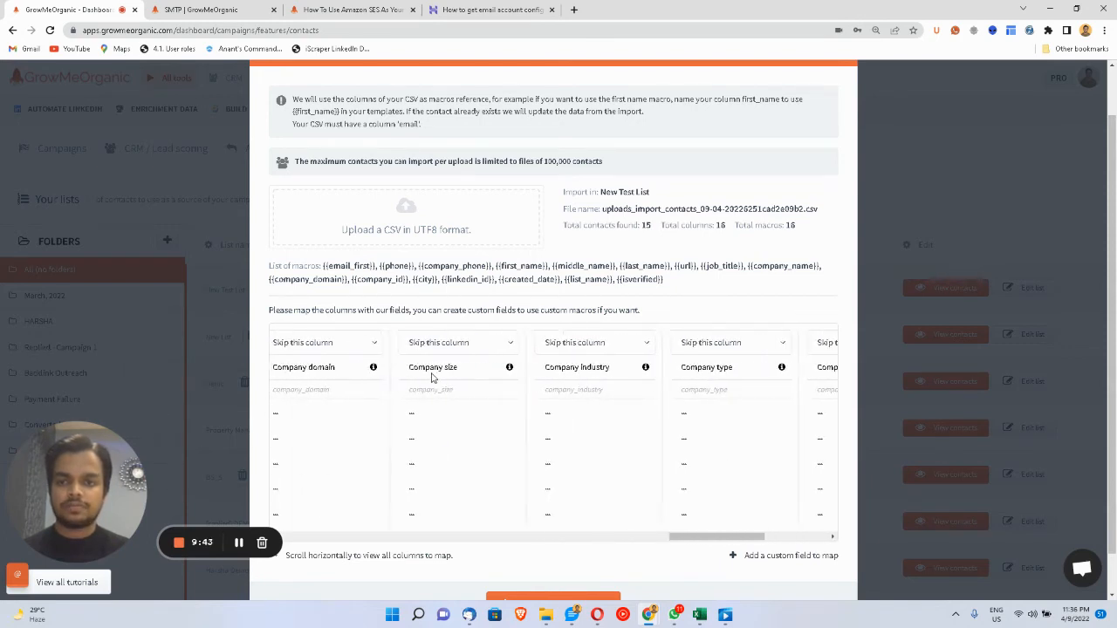
pyautogui.hscroll(-3, 346, 390)
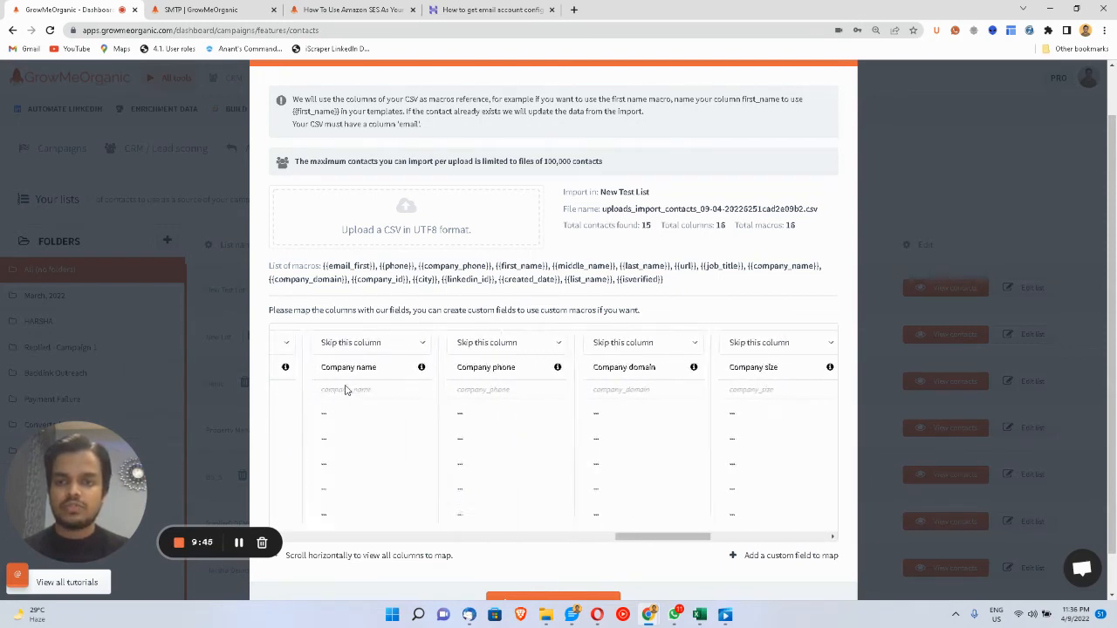
# - Map company_name to Company name and company_domain to Company domain
pyautogui.click(395, 346)
pyautogui.scroll(-3, 386, 453)
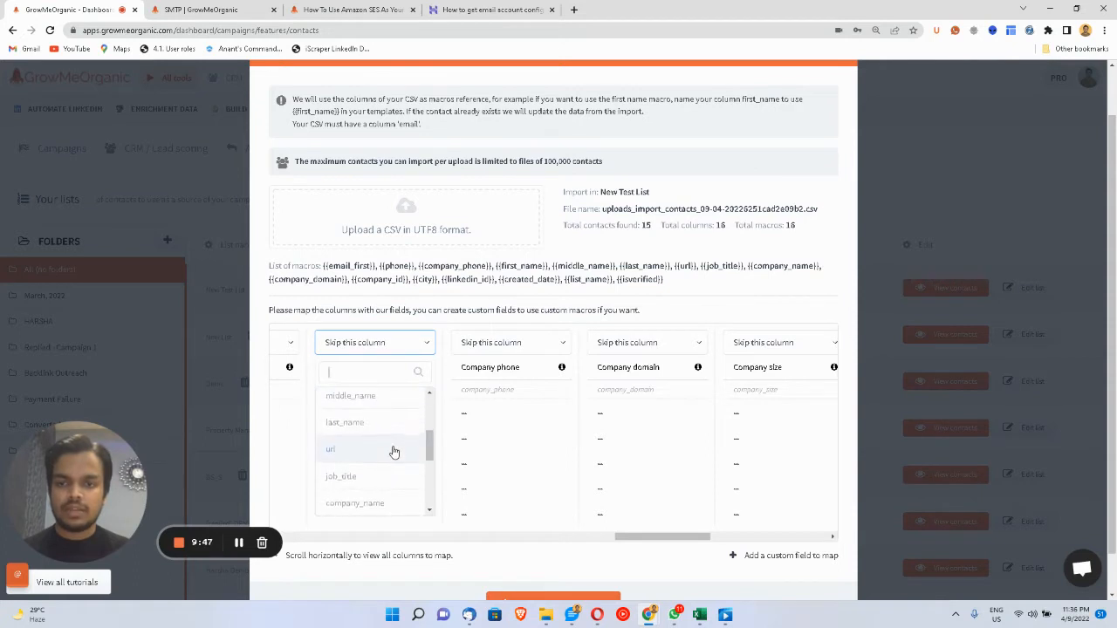
pyautogui.scroll(-2, 392, 450)
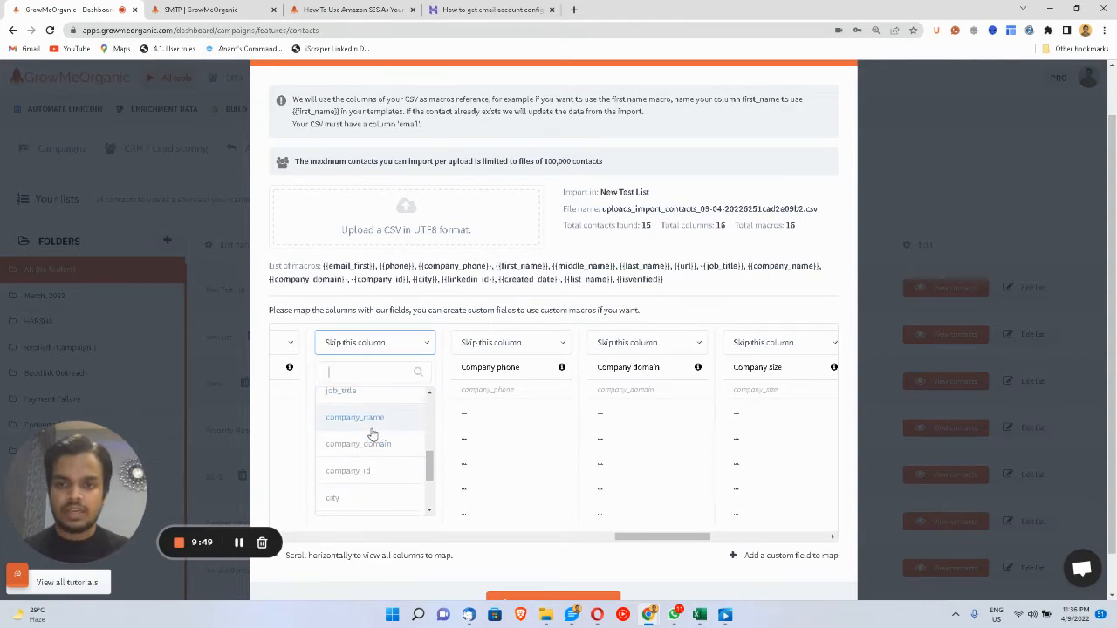
pyautogui.click(392, 449)
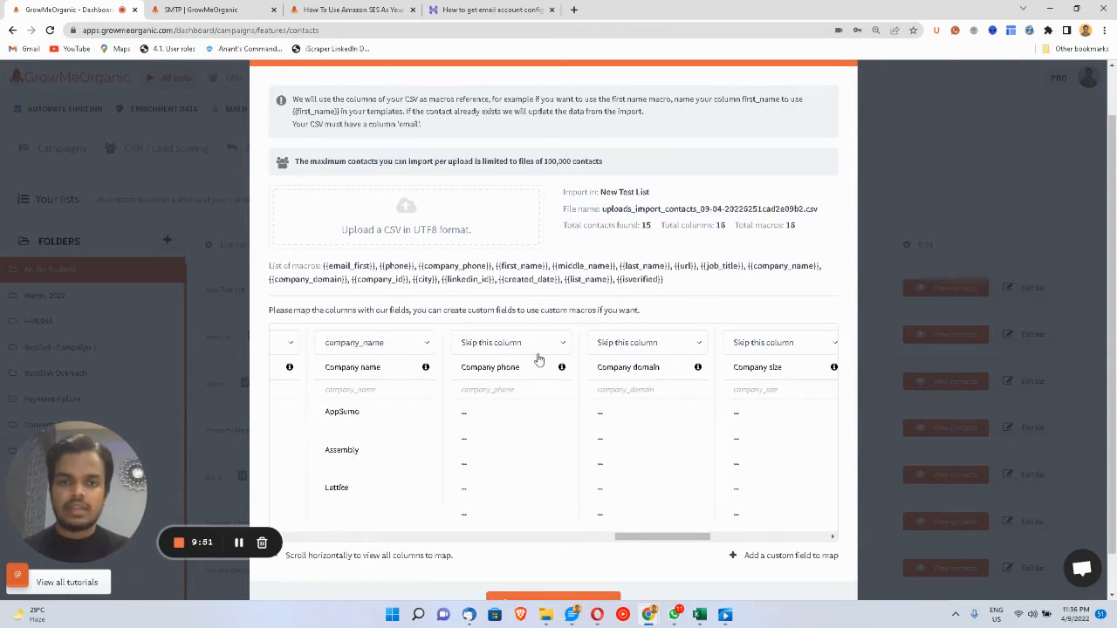
pyautogui.click(630, 342)
pyautogui.scroll(-4, 628, 437)
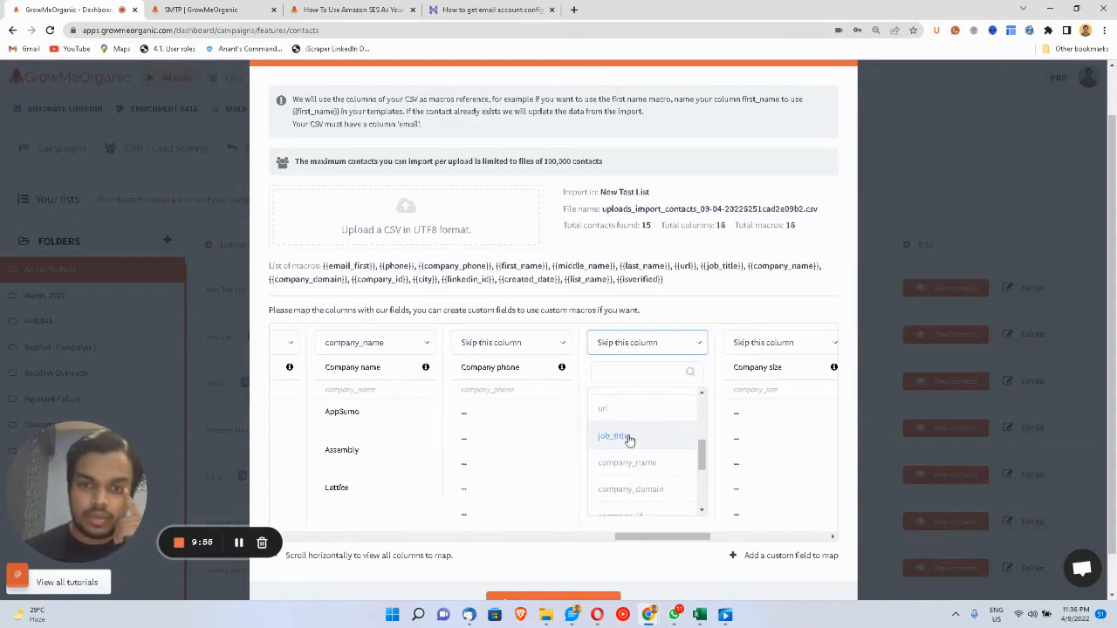
pyautogui.click(630, 489)
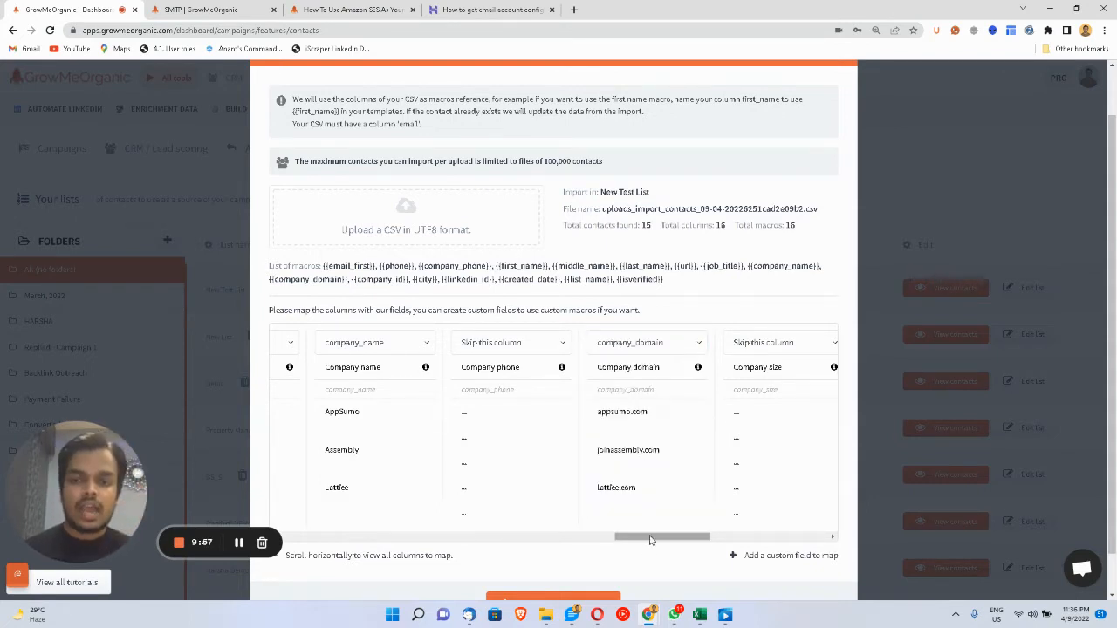
pyautogui.moveTo(651, 539); pyautogui.dragTo(400, 532)
pyautogui.scroll(-1, 486, 542)
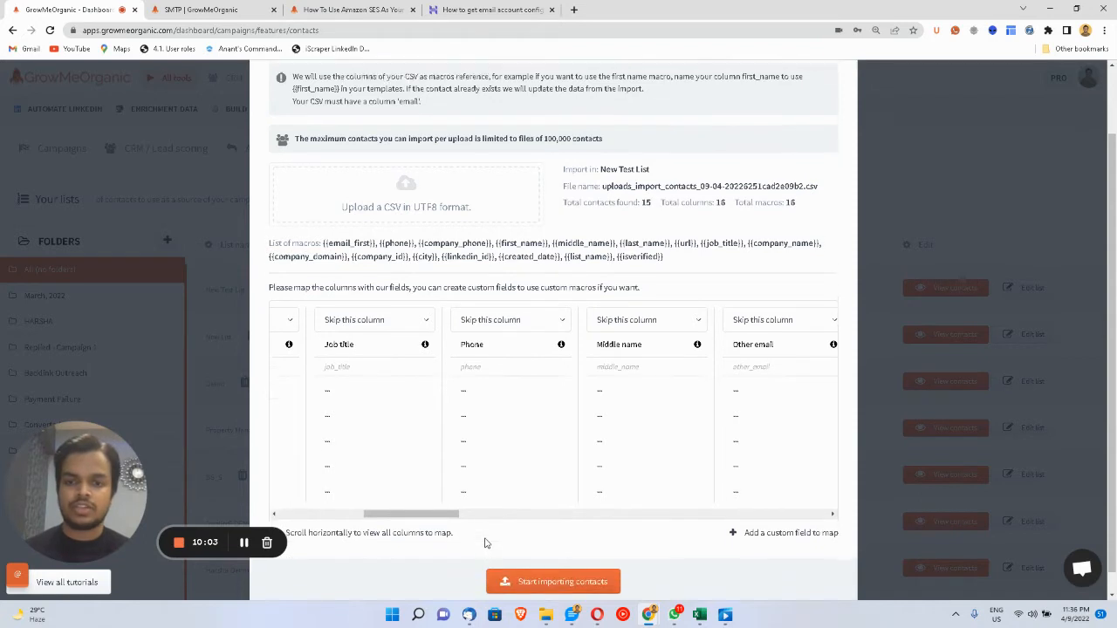
pyautogui.moveTo(414, 509); pyautogui.dragTo(375, 509)
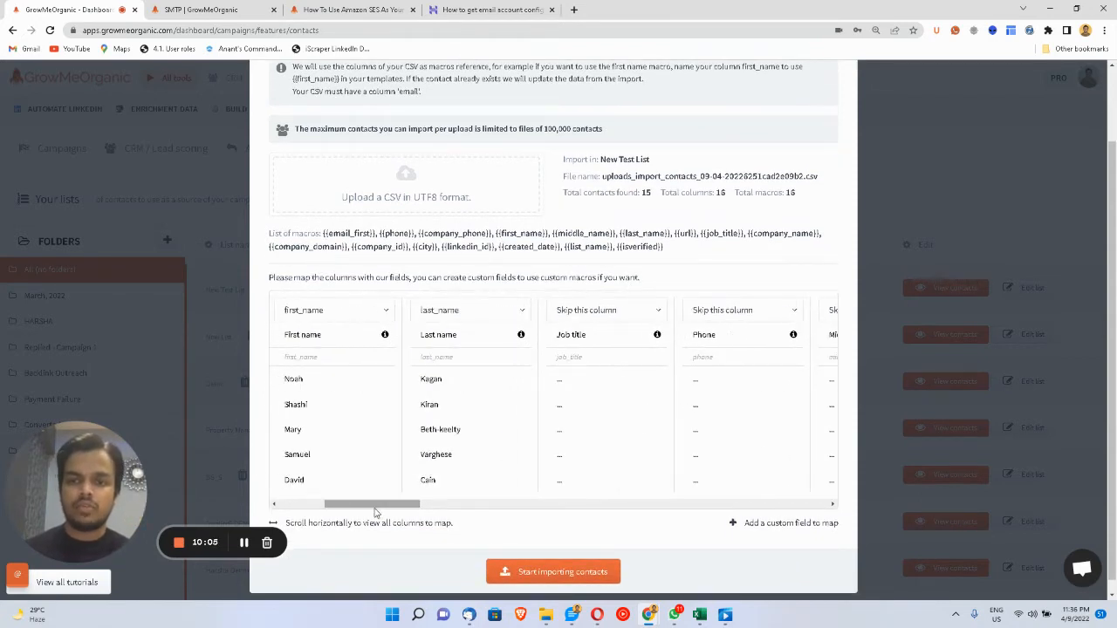
# - Map job_title to Job title and start importing the 15 contacts
pyautogui.click(601, 314)
pyautogui.scroll(-3, 576, 436)
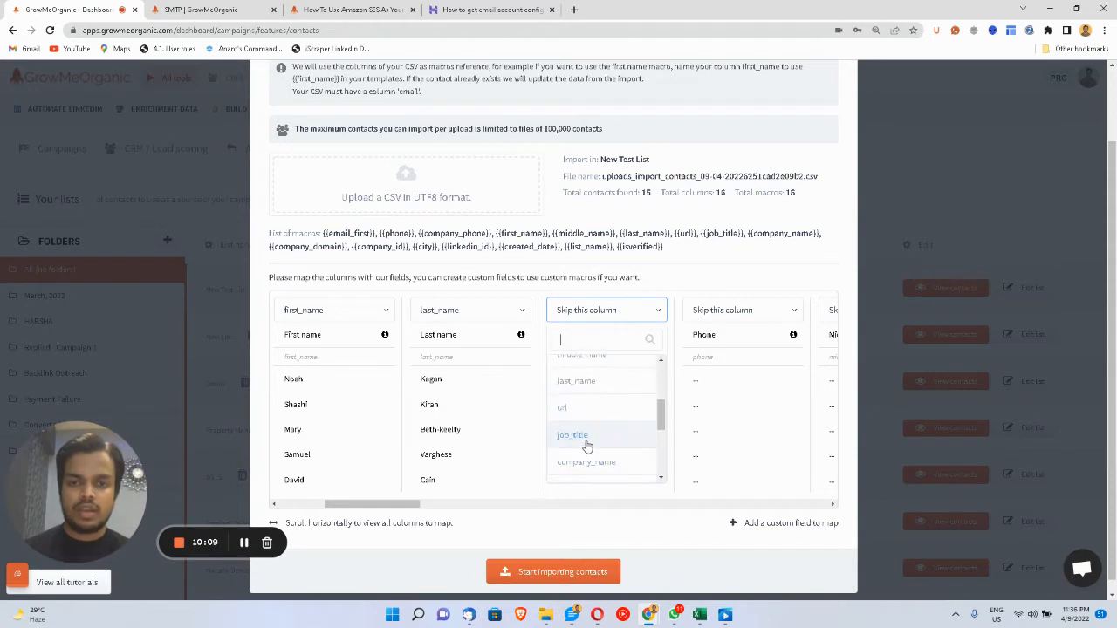
pyautogui.click(587, 443)
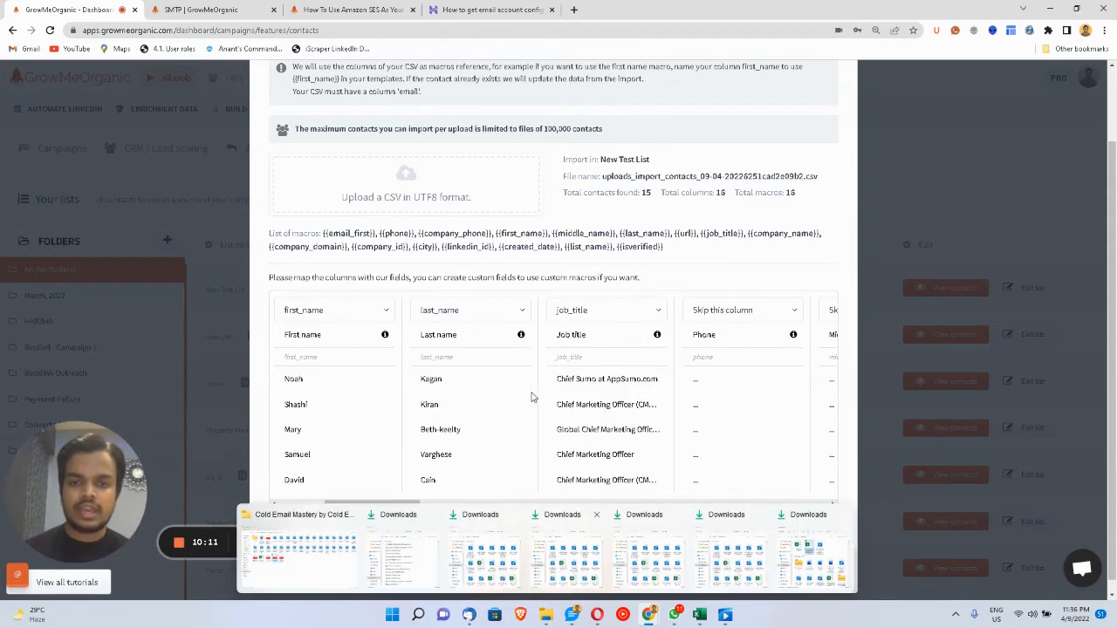
pyautogui.click(564, 571)
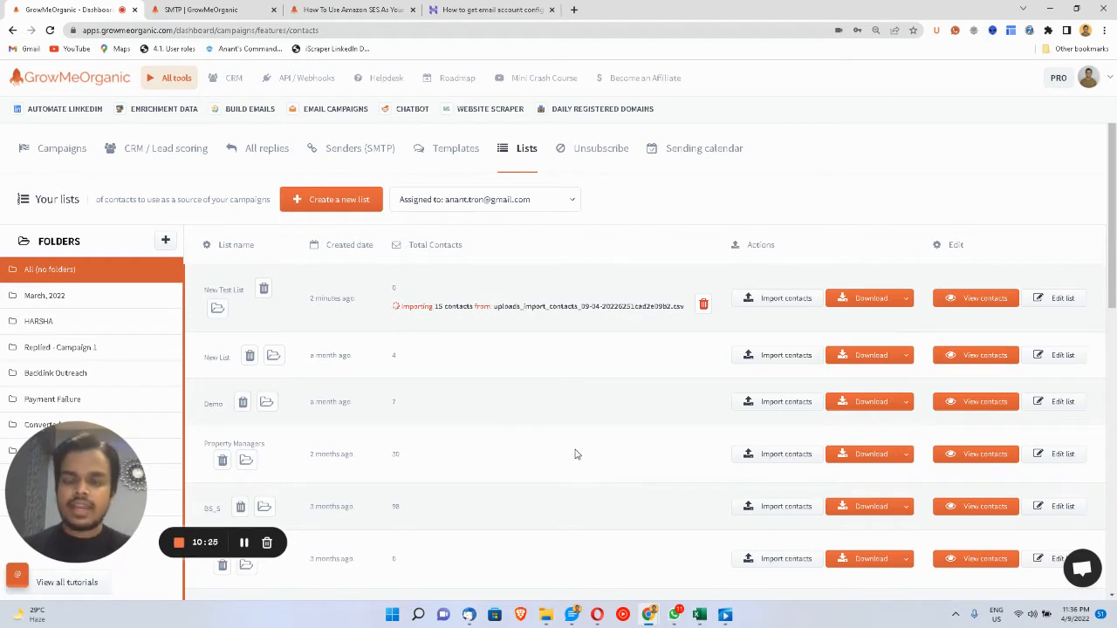
# - Go to the email templates page and start a blank template in the 'Create & edit a template' editor
pyautogui.click(448, 166)
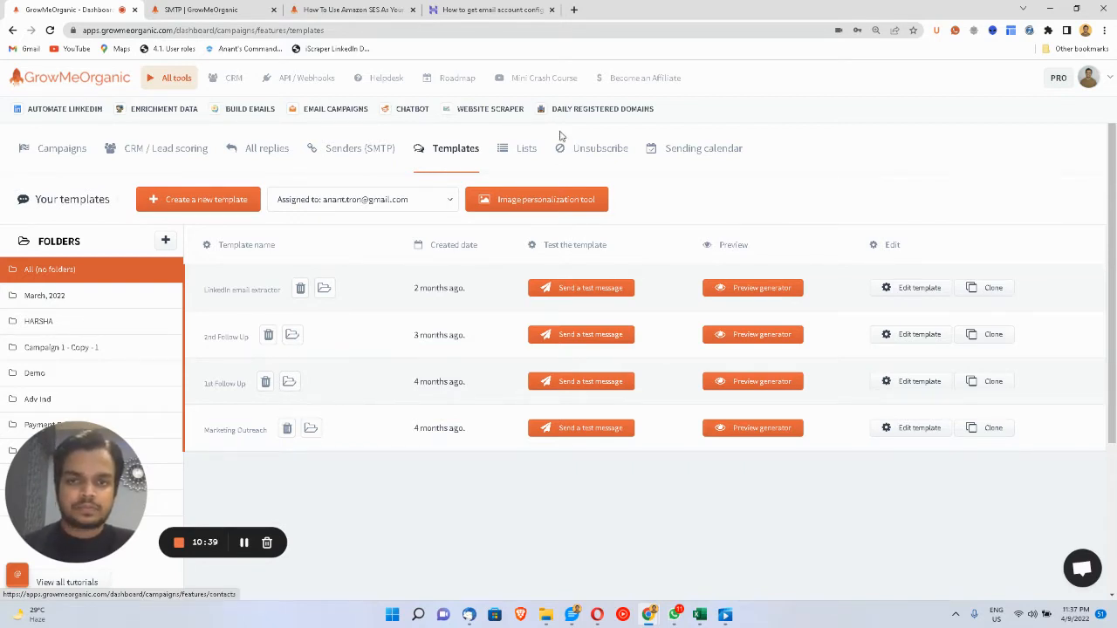
pyautogui.click(195, 201)
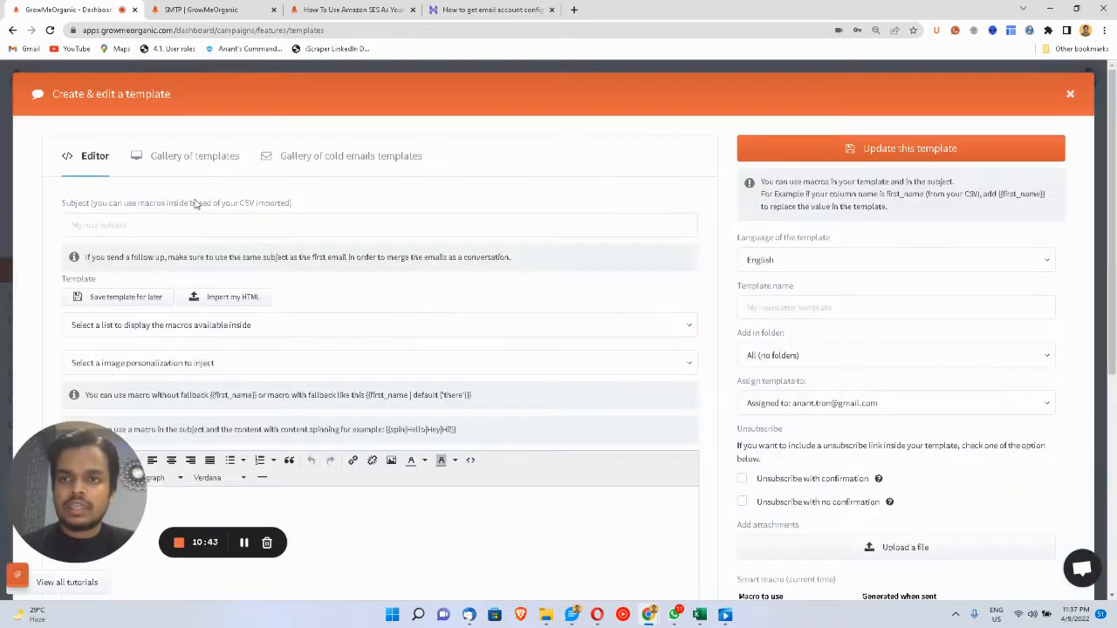
# - Try the subject and body fields, then browse the Gallery of ready-made templates
pyautogui.click(151, 225)
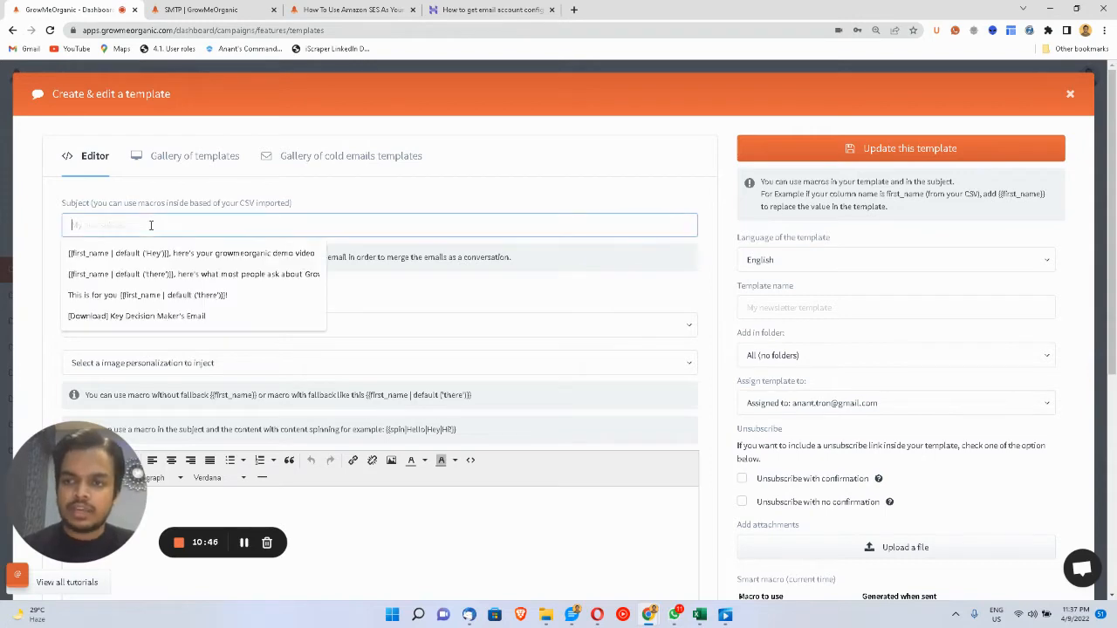
pyautogui.click(293, 503)
pyautogui.scroll(-1, 293, 507)
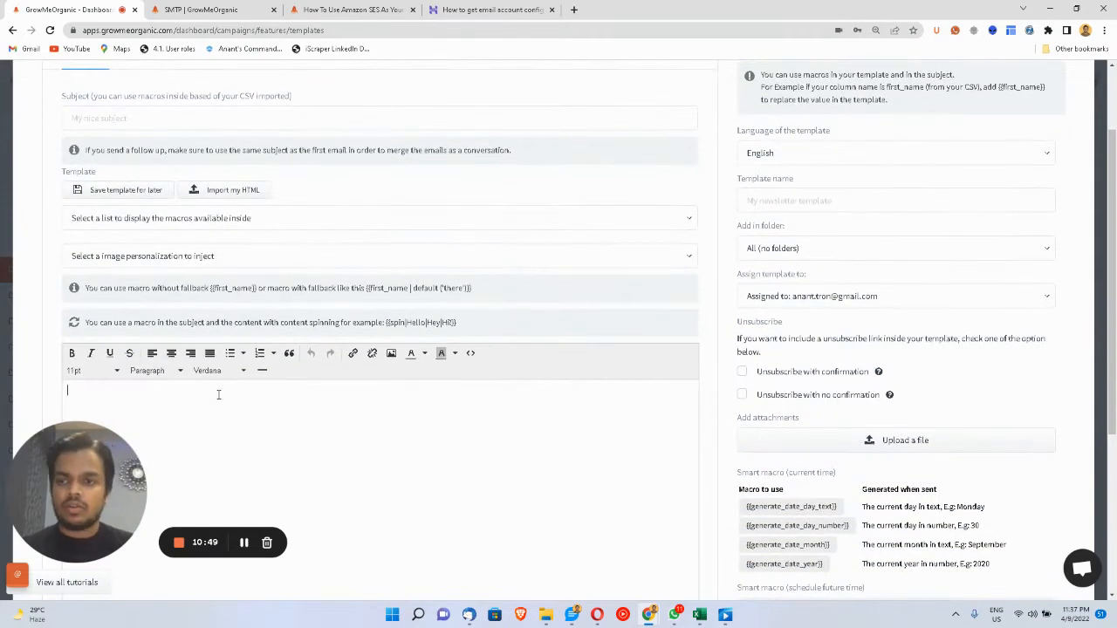
pyautogui.scroll(1, 218, 394)
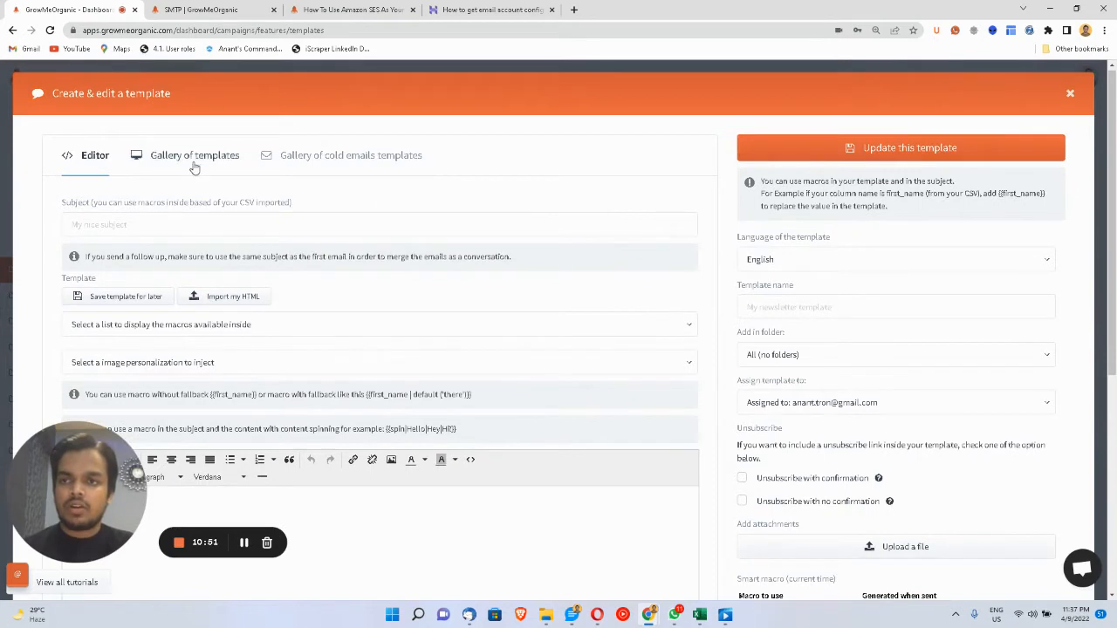
pyautogui.click(194, 157)
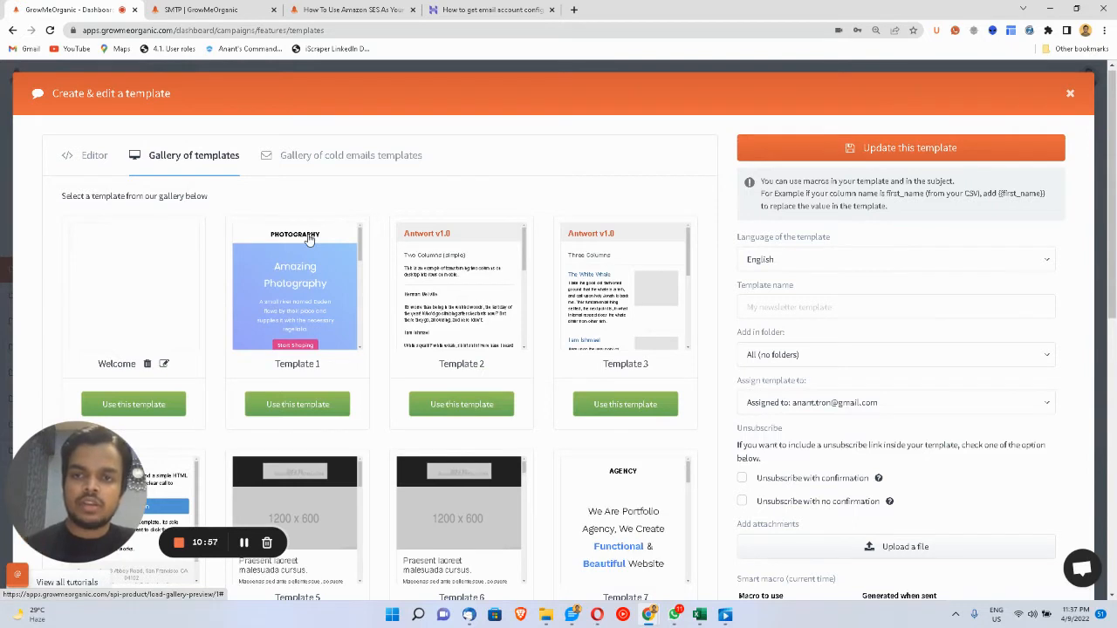
pyautogui.moveTo(363, 240); pyautogui.dragTo(370, 325)
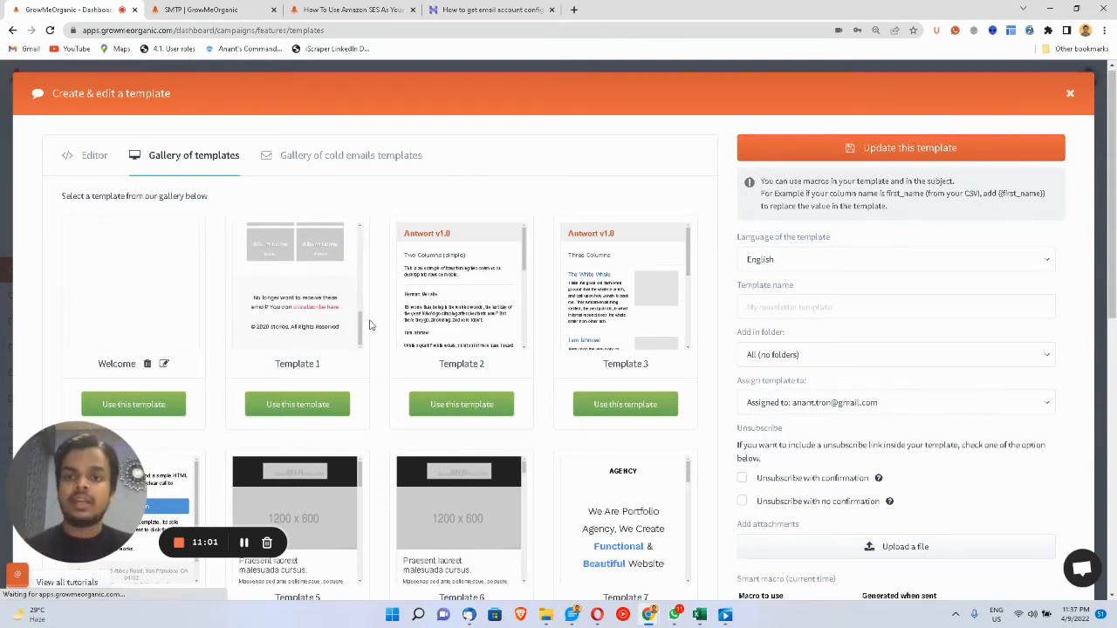
pyautogui.scroll(-5, 369, 325)
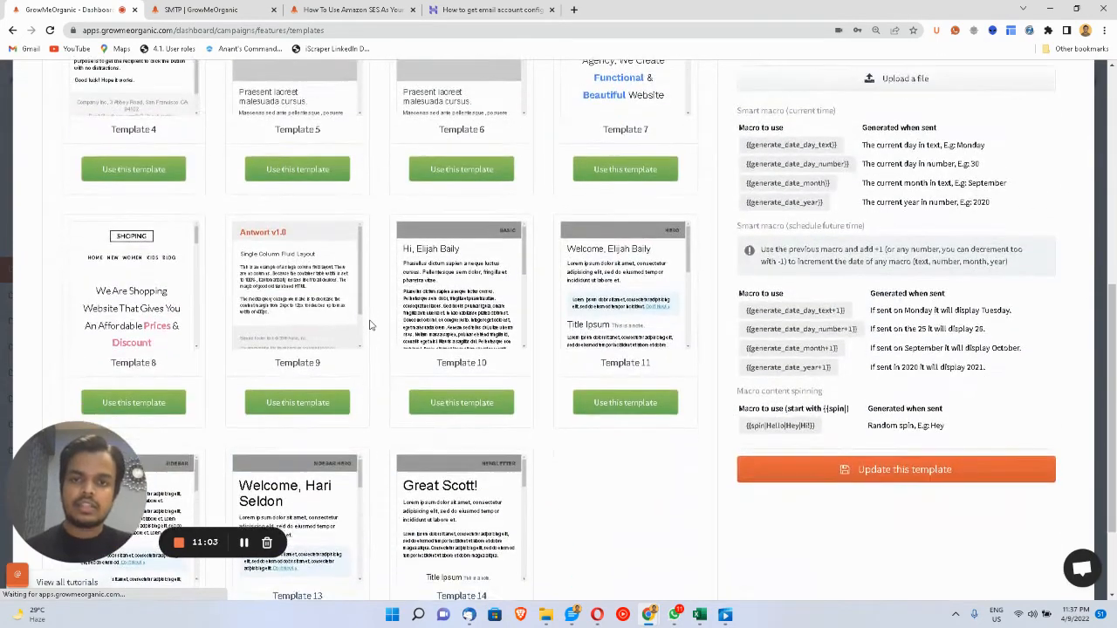
pyautogui.scroll(3, 369, 324)
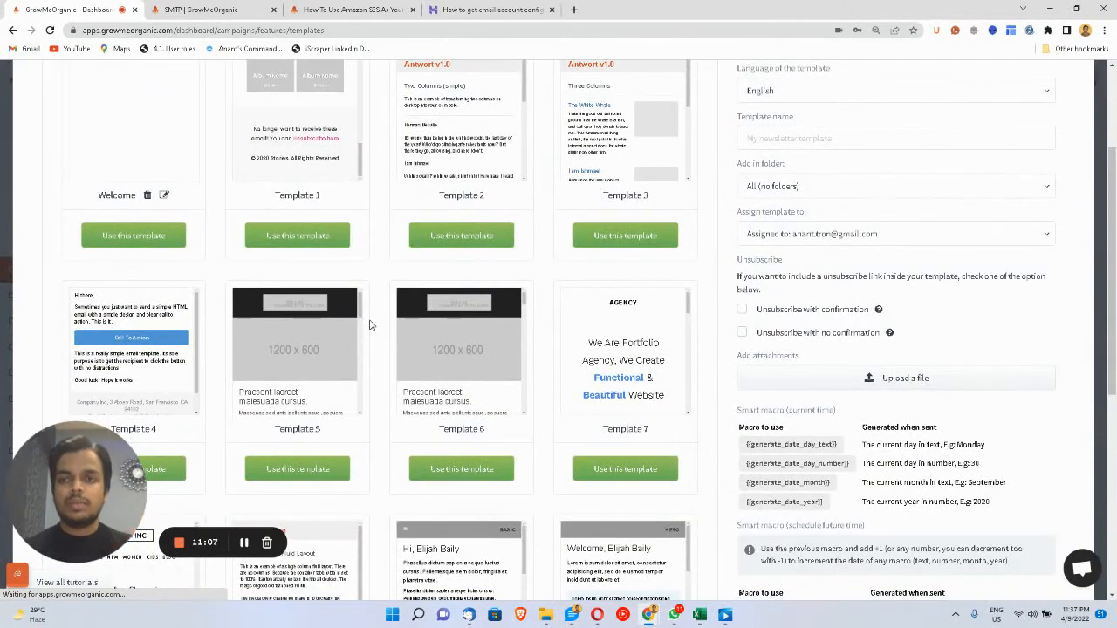
pyautogui.scroll(2, 369, 325)
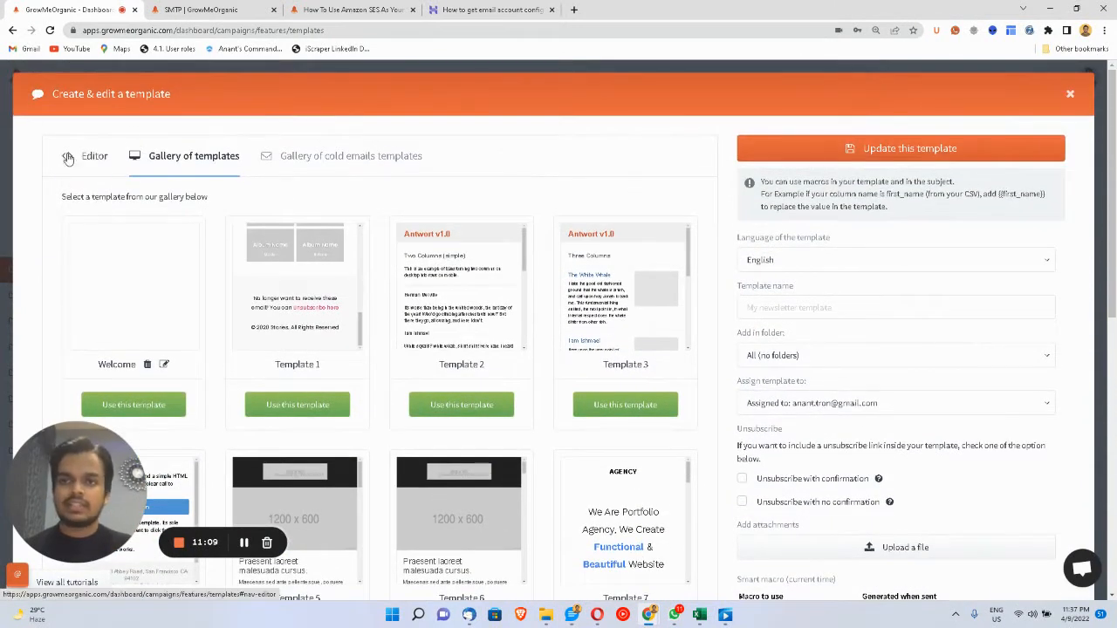
# - Check the cold email templates gallery categories, keeping Referral, then switch to the SMTP guides browser tab
pyautogui.click(68, 158)
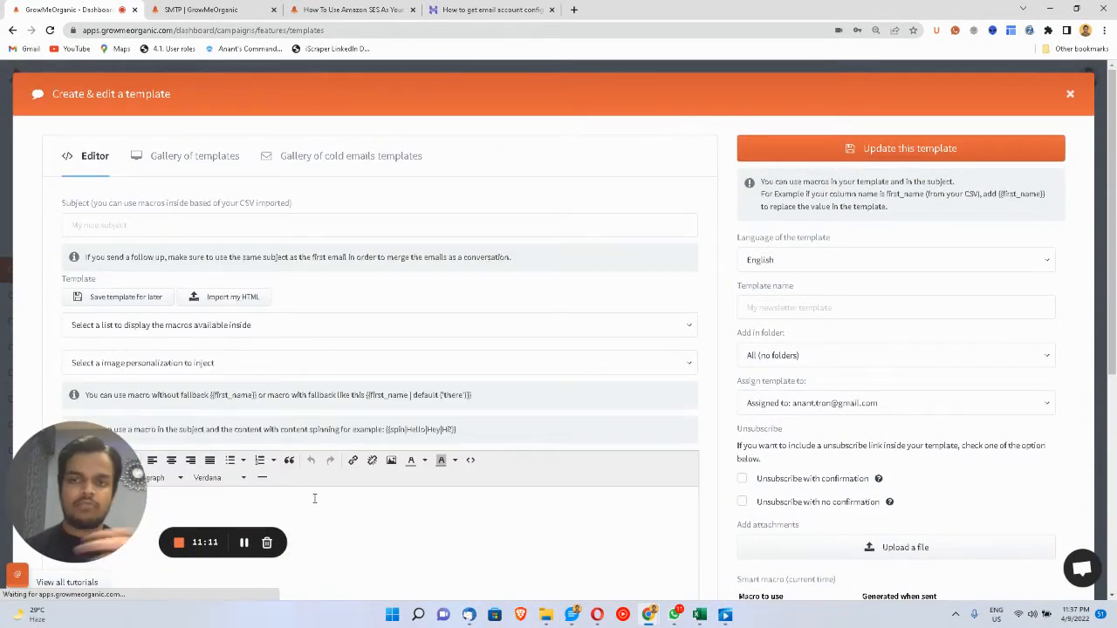
pyautogui.click(305, 170)
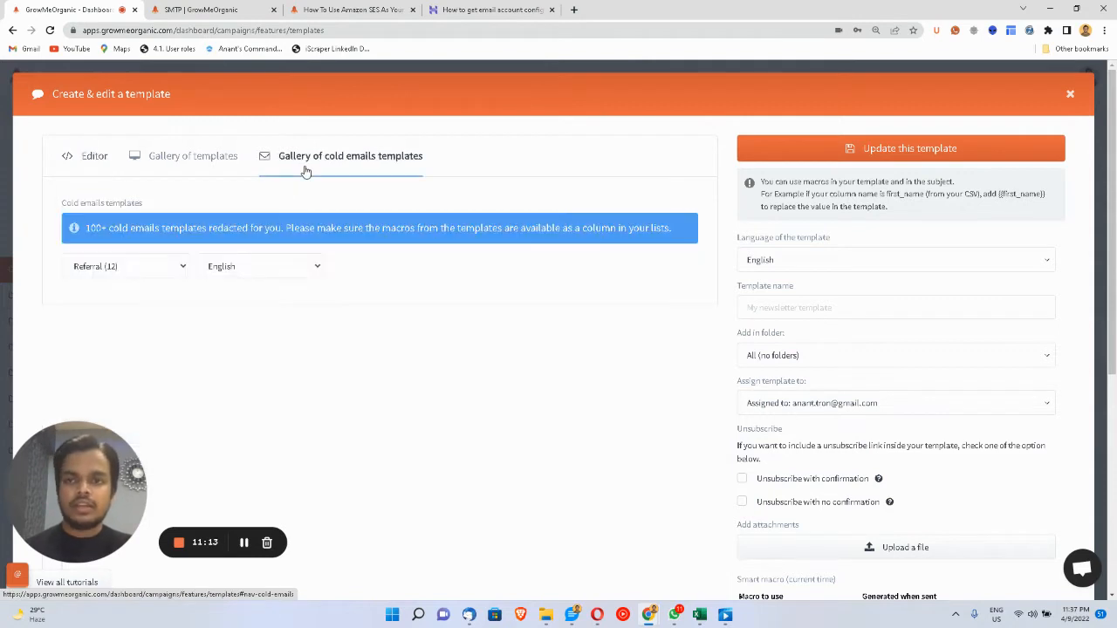
pyautogui.click(124, 277)
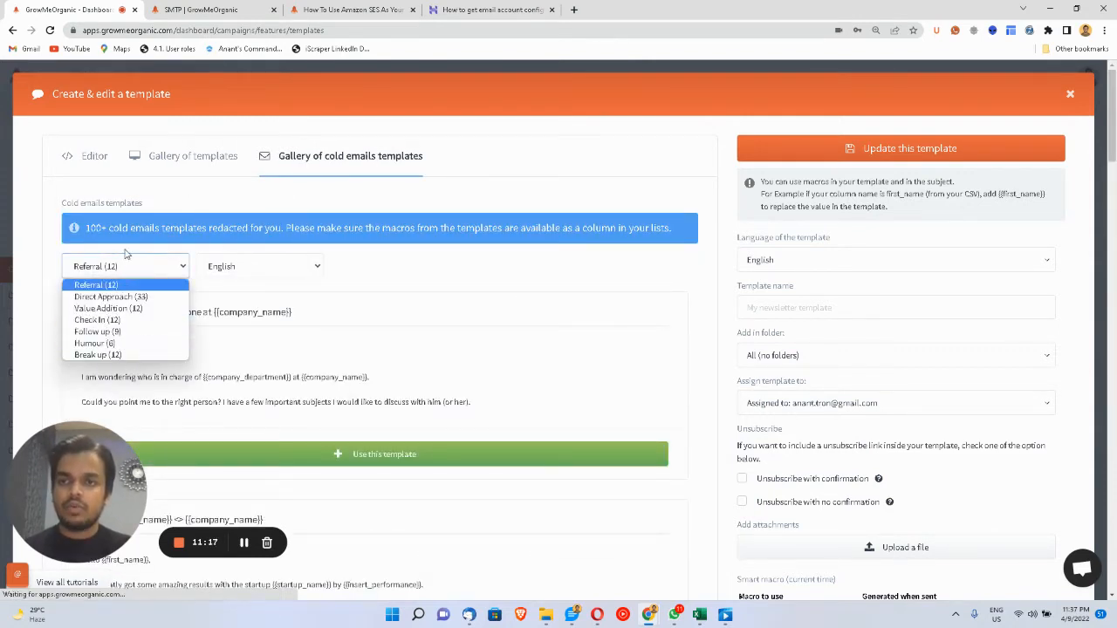
pyautogui.click(288, 197)
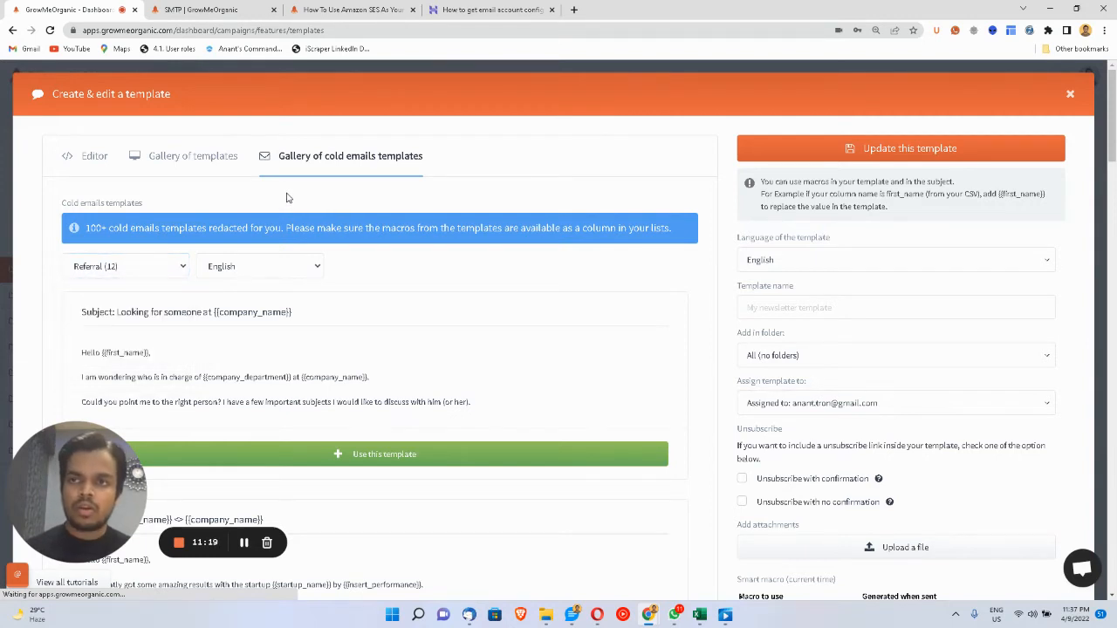
pyautogui.click(229, 10)
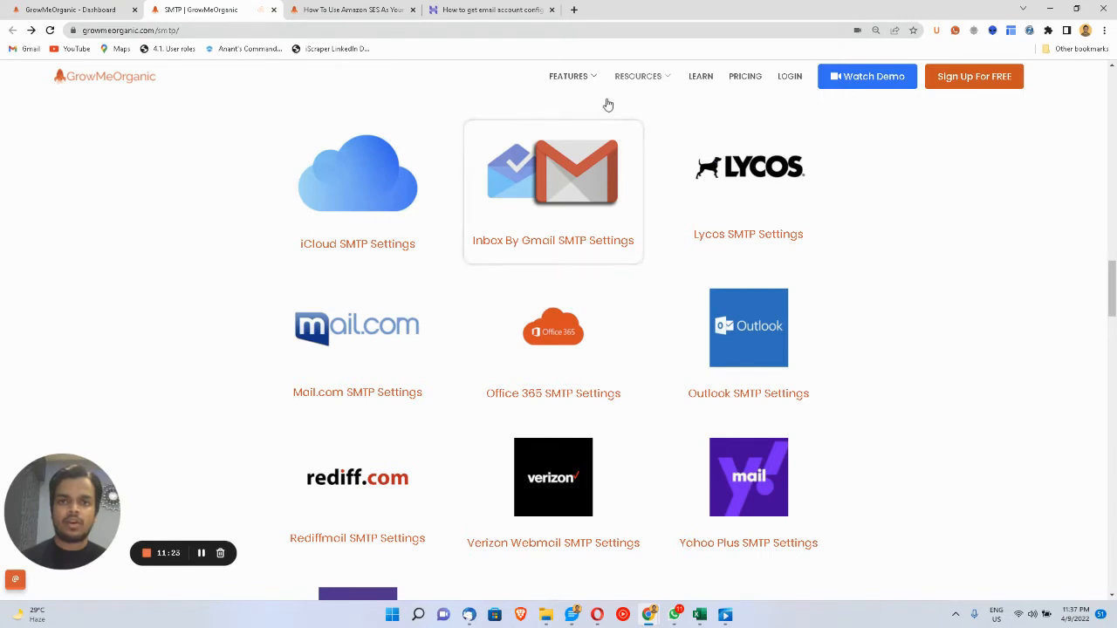
# - Through Resources > Cold Email Templates, filter to Sales and Follow-up, then open Partnership Offer
pyautogui.moveTo(616, 82)
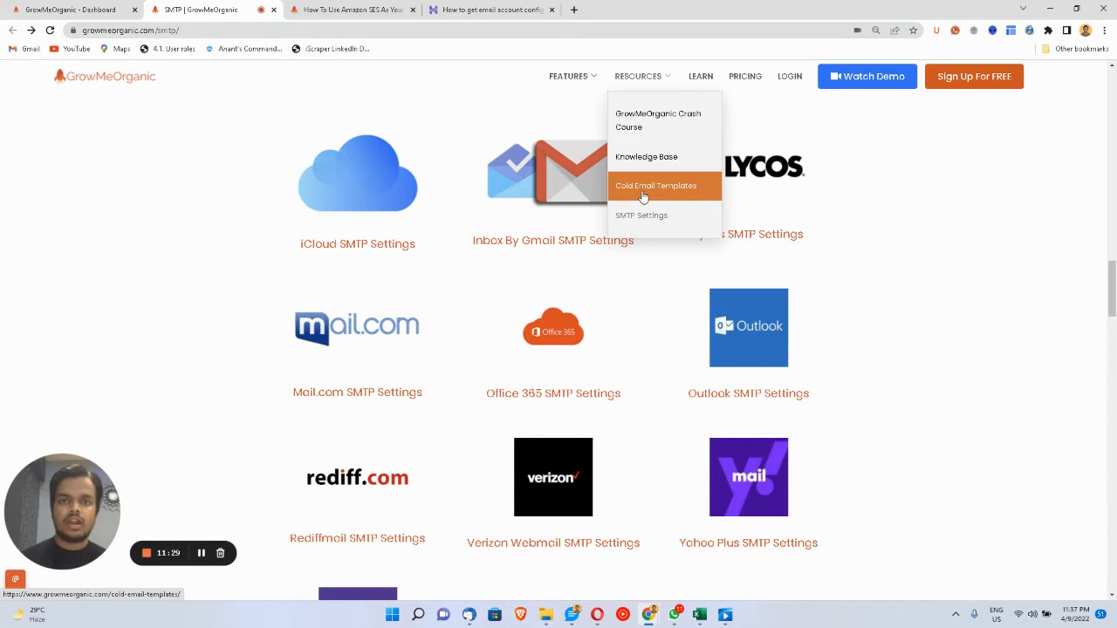
pyautogui.click(642, 187)
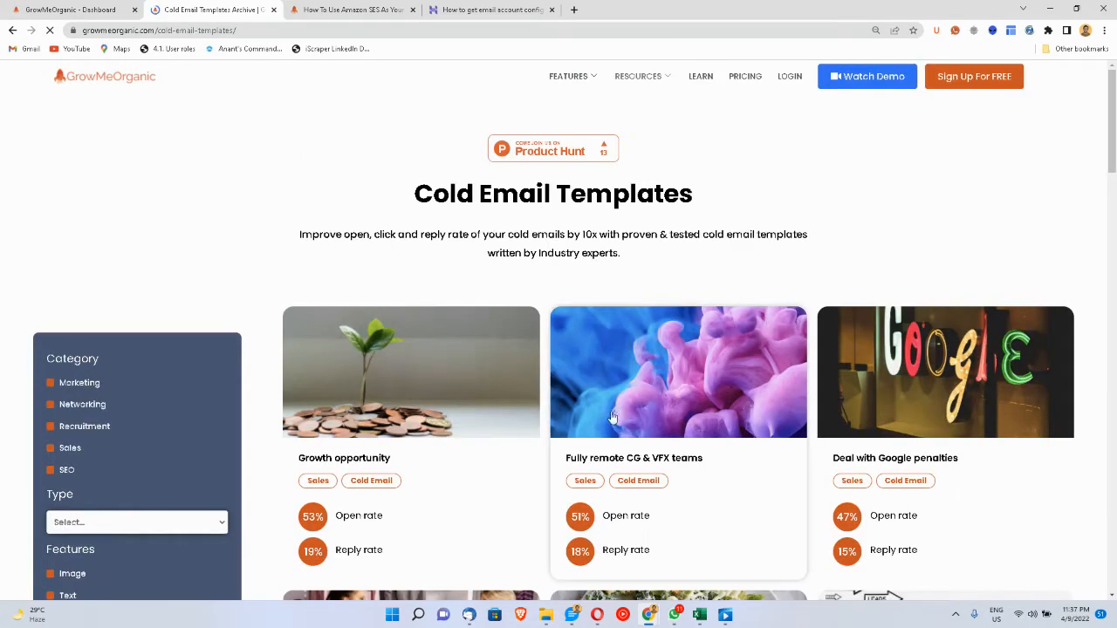
pyautogui.scroll(-2, 613, 417)
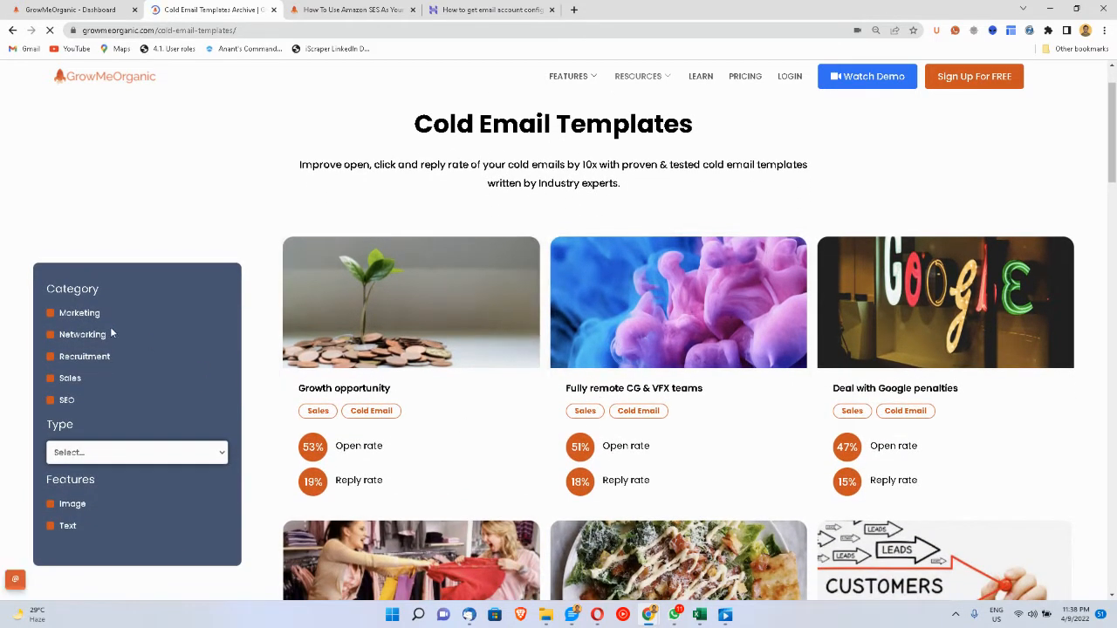
pyautogui.click(49, 380)
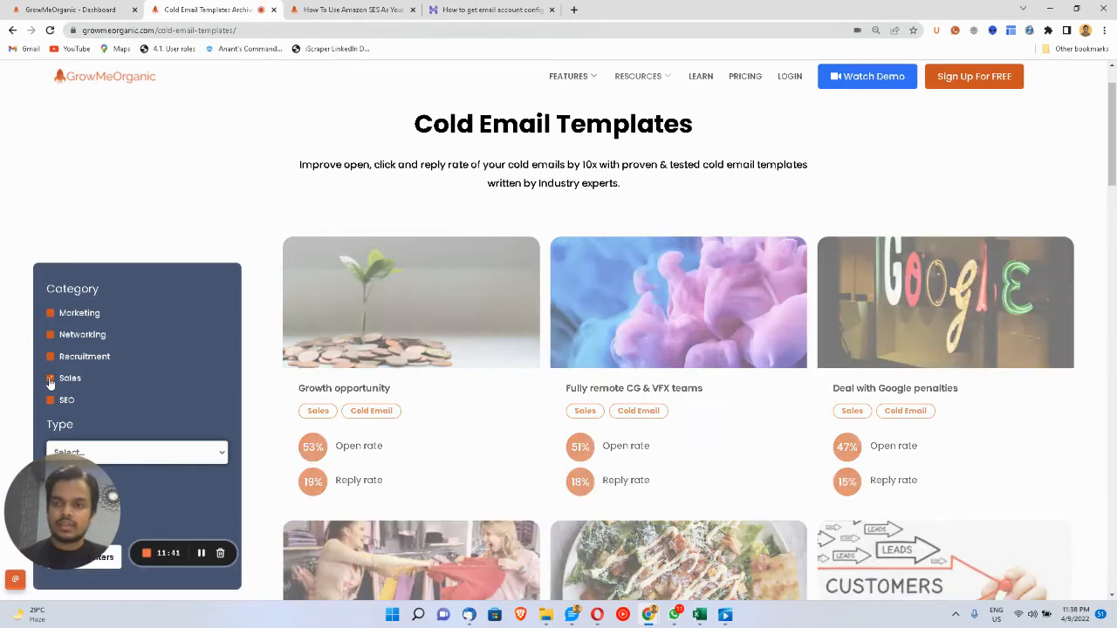
pyautogui.click(73, 367)
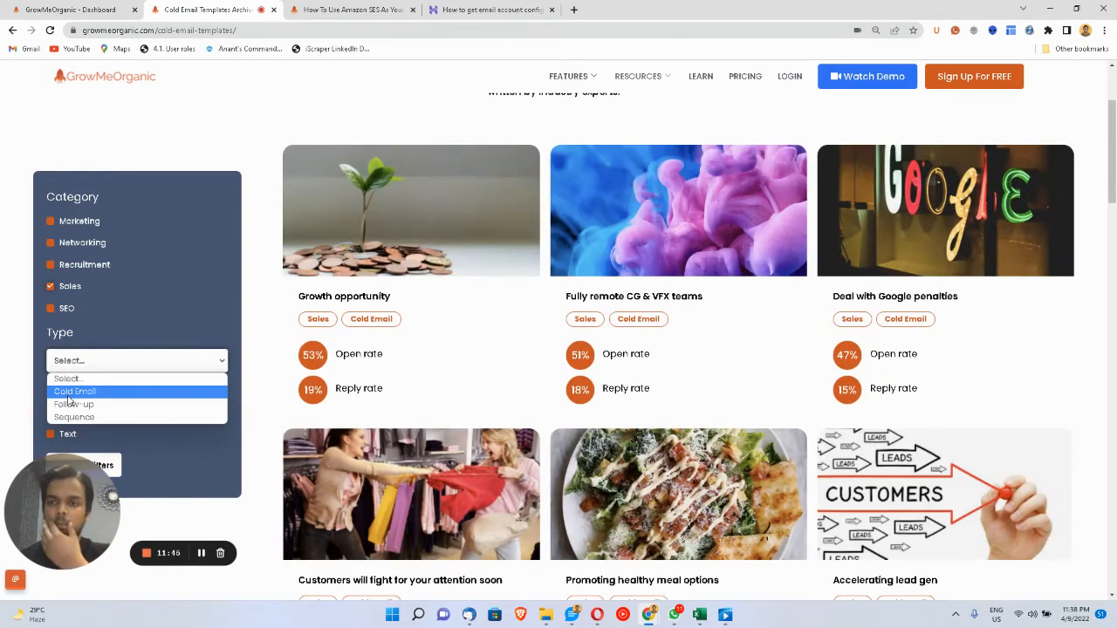
pyautogui.click(70, 404)
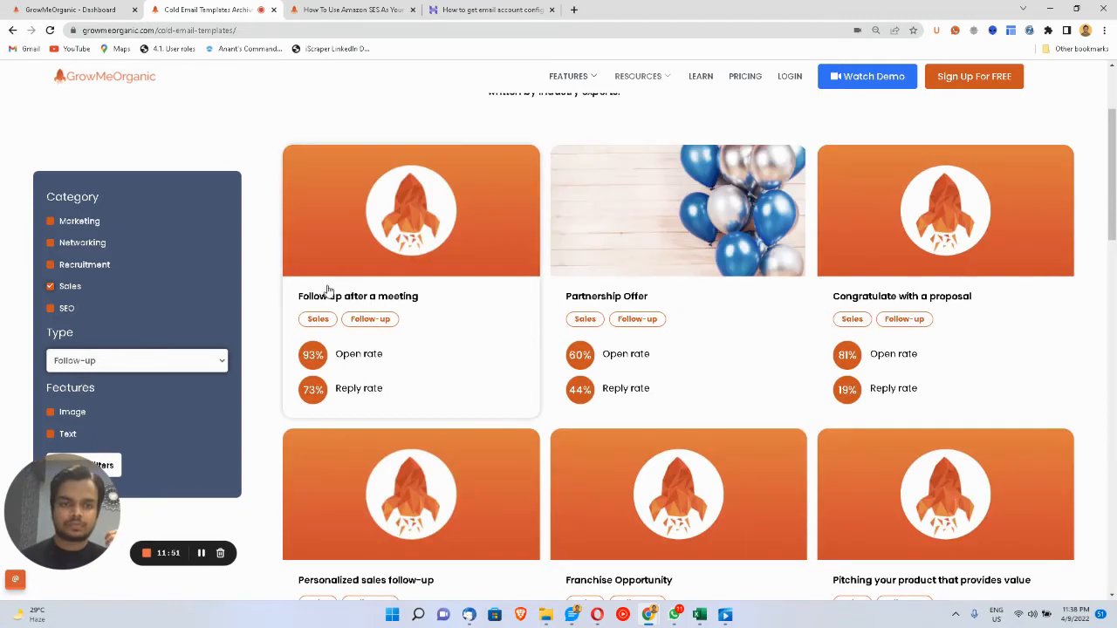
pyautogui.click(581, 297)
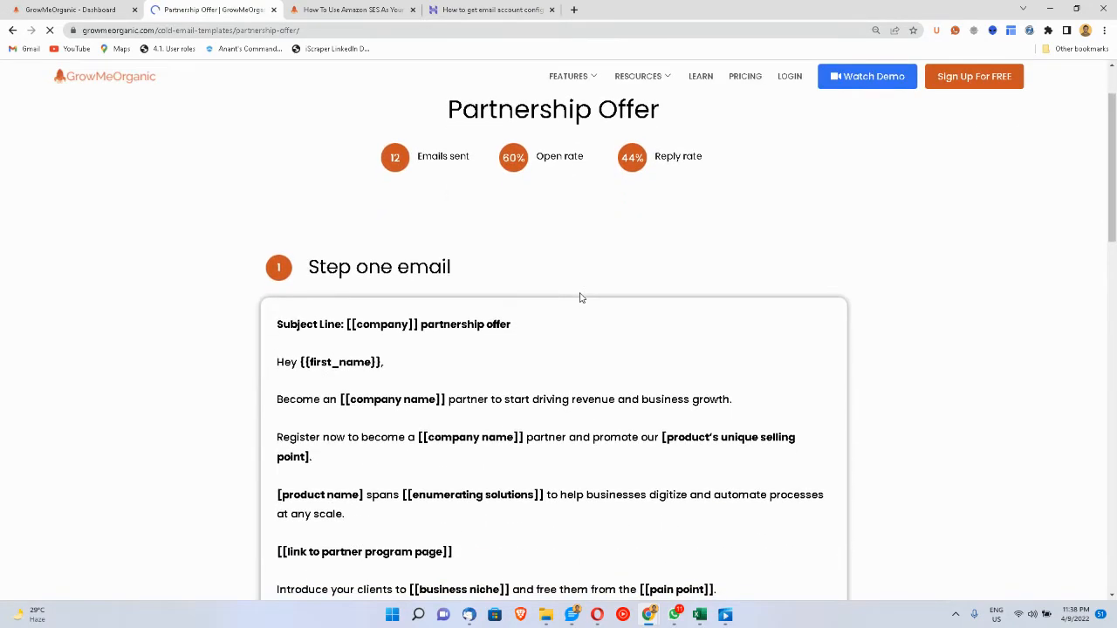
# - Scroll through the Partnership Offer steps, highlight the footer author name, and go back to the templates list
pyautogui.scroll(-1, 559, 292)
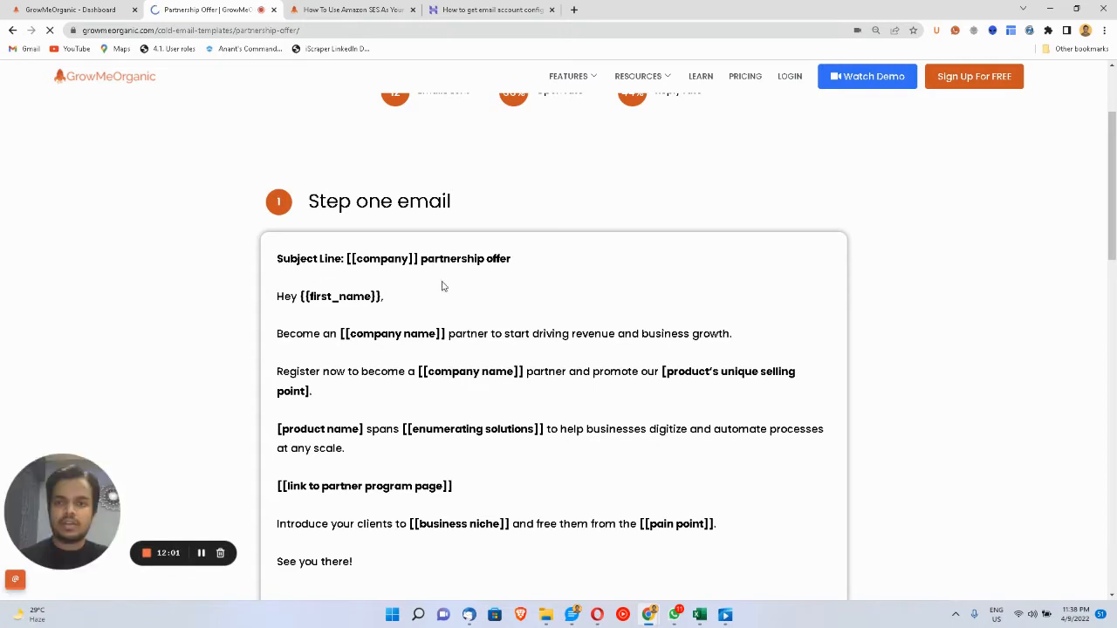
pyautogui.scroll(-2, 454, 319)
pyautogui.scroll(-3, 454, 319)
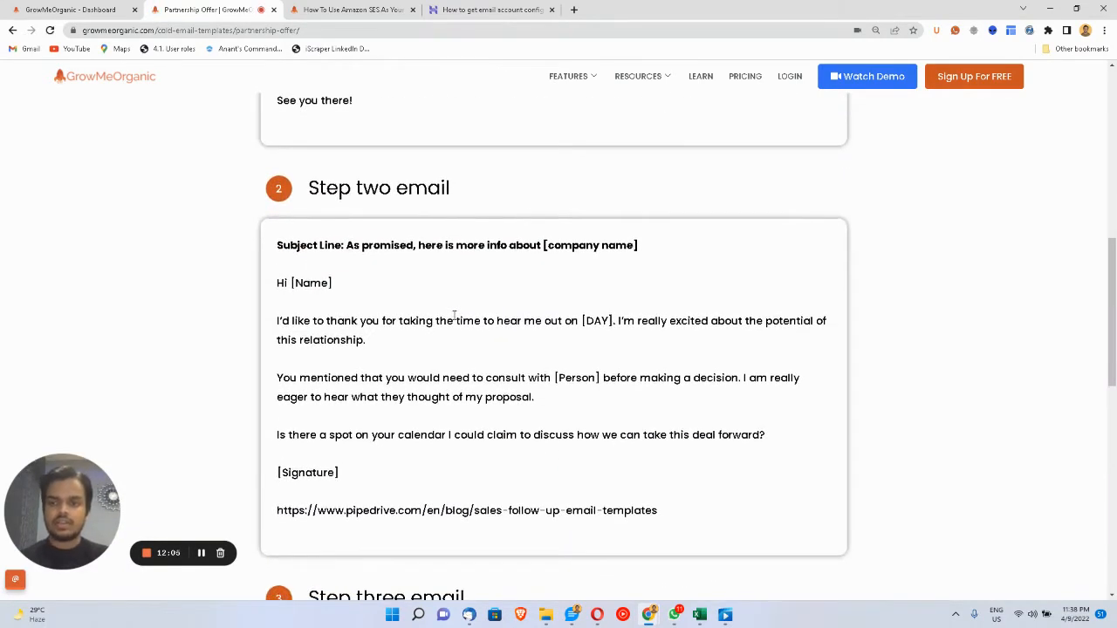
pyautogui.scroll(-1, 454, 317)
pyautogui.scroll(-1, 453, 317)
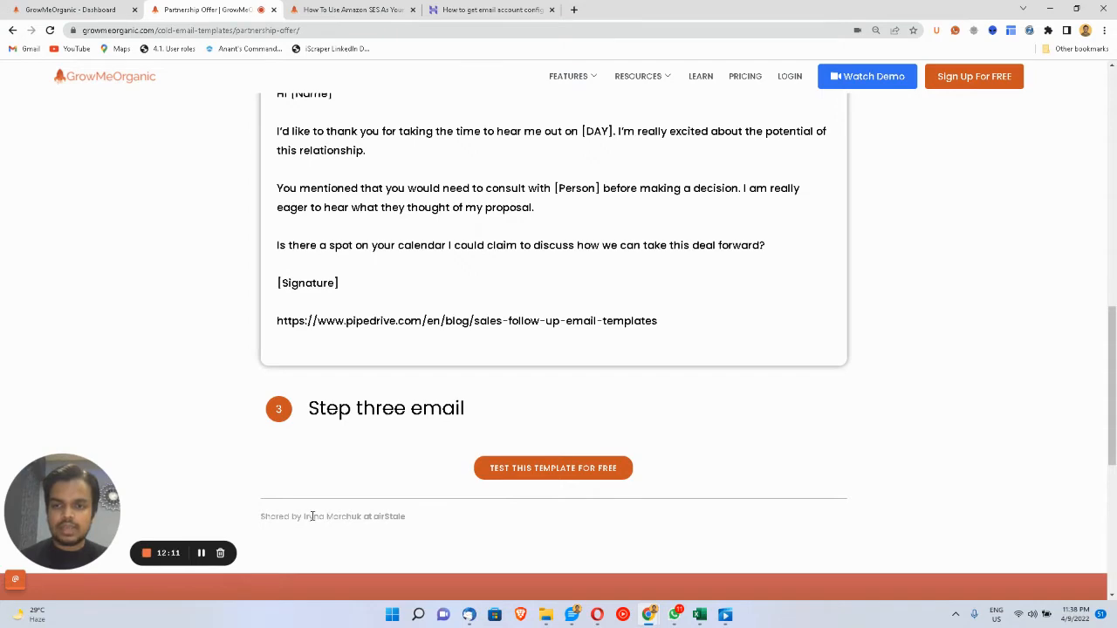
pyautogui.moveTo(305, 516); pyautogui.dragTo(361, 516)
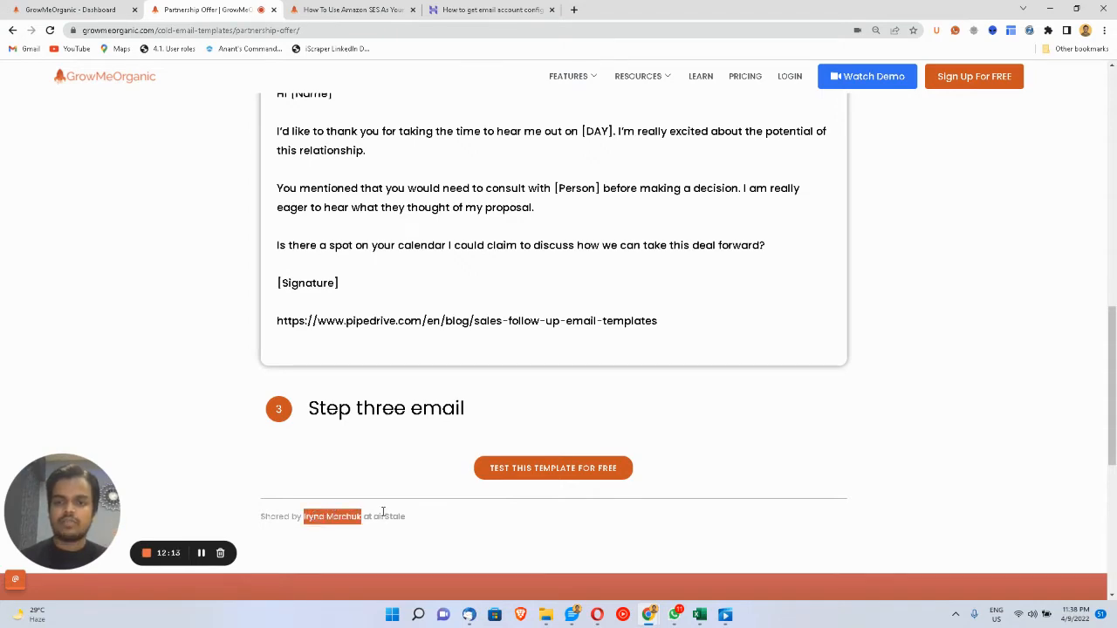
pyautogui.scroll(3, 357, 389)
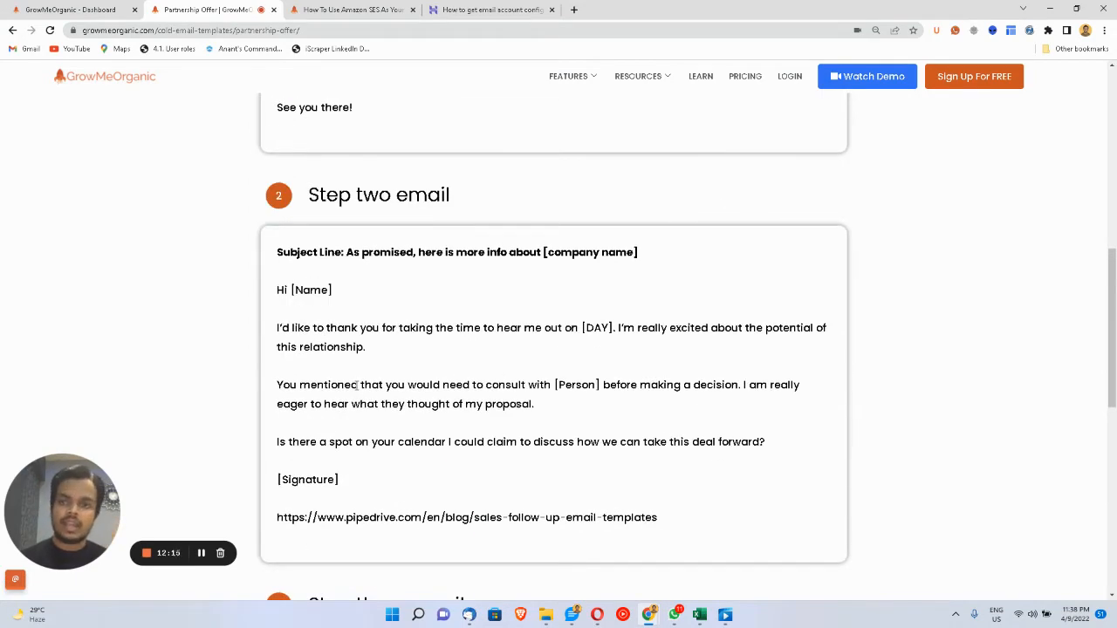
pyautogui.scroll(3, 357, 385)
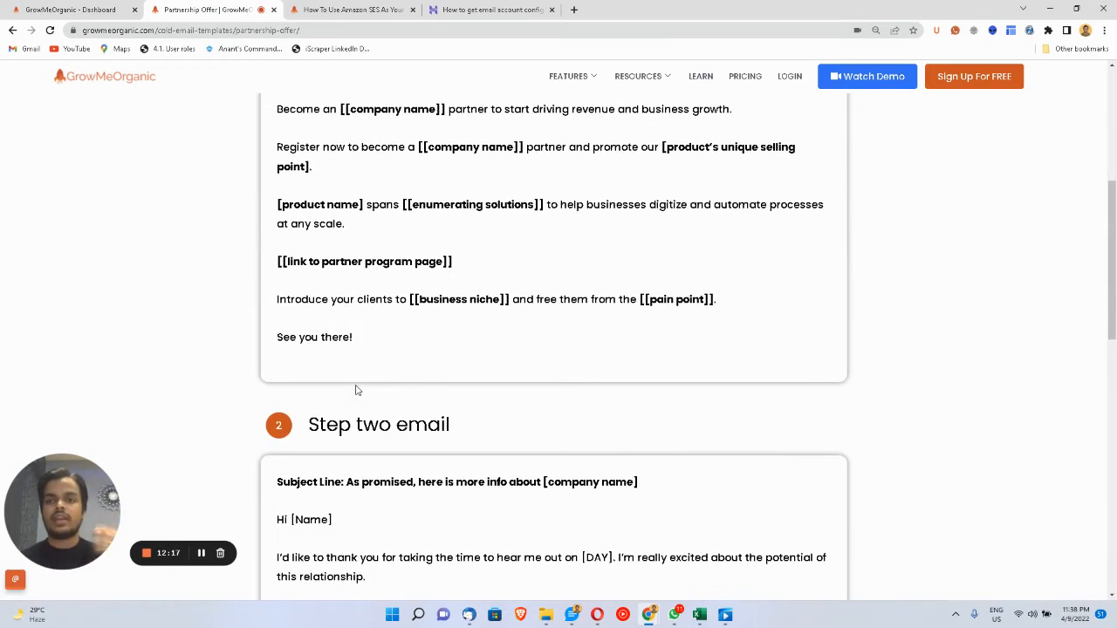
pyautogui.scroll(2, 357, 389)
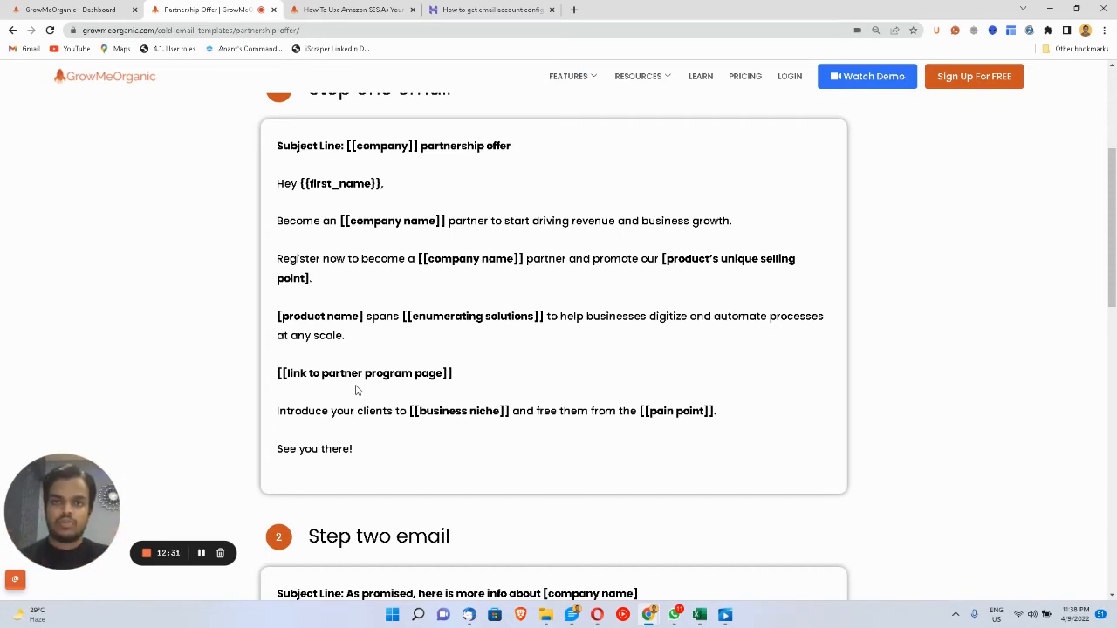
pyautogui.scroll(3, 356, 390)
pyautogui.click(13, 30)
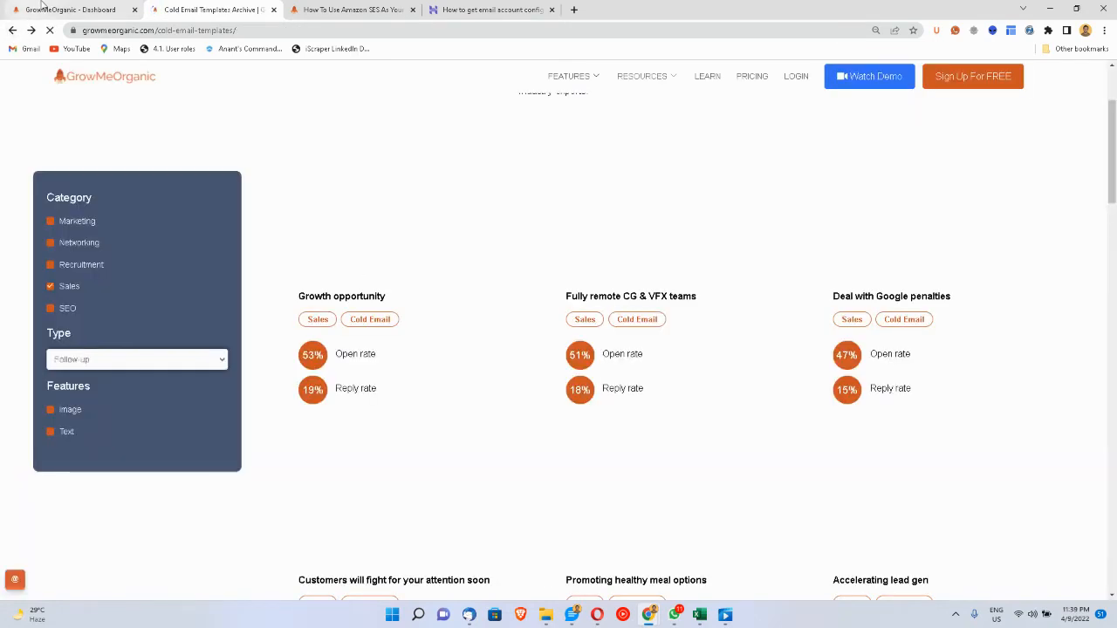
# - Back in the dashboard, open the Marketing Outreach template for editing with its subject and body shown
pyautogui.click(41, 7)
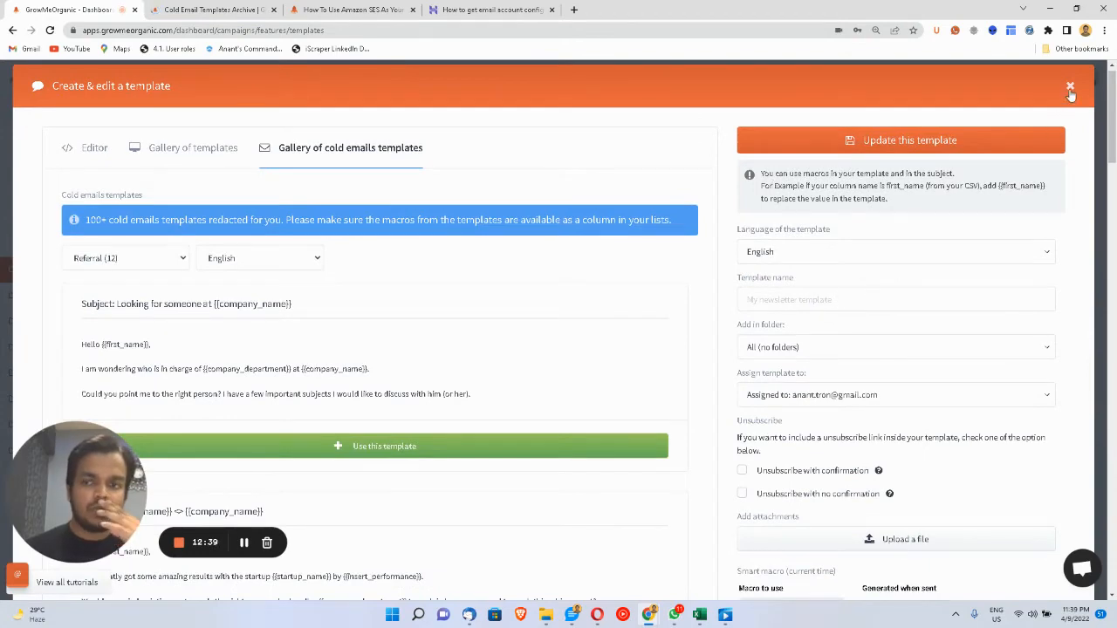
pyautogui.click(1070, 88)
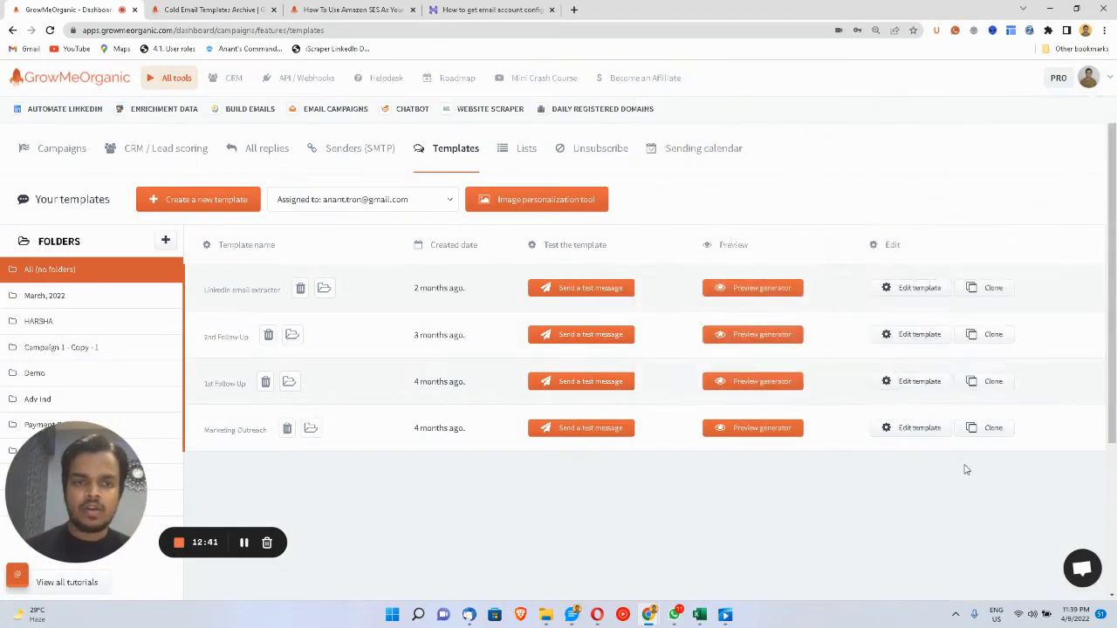
pyautogui.click(914, 433)
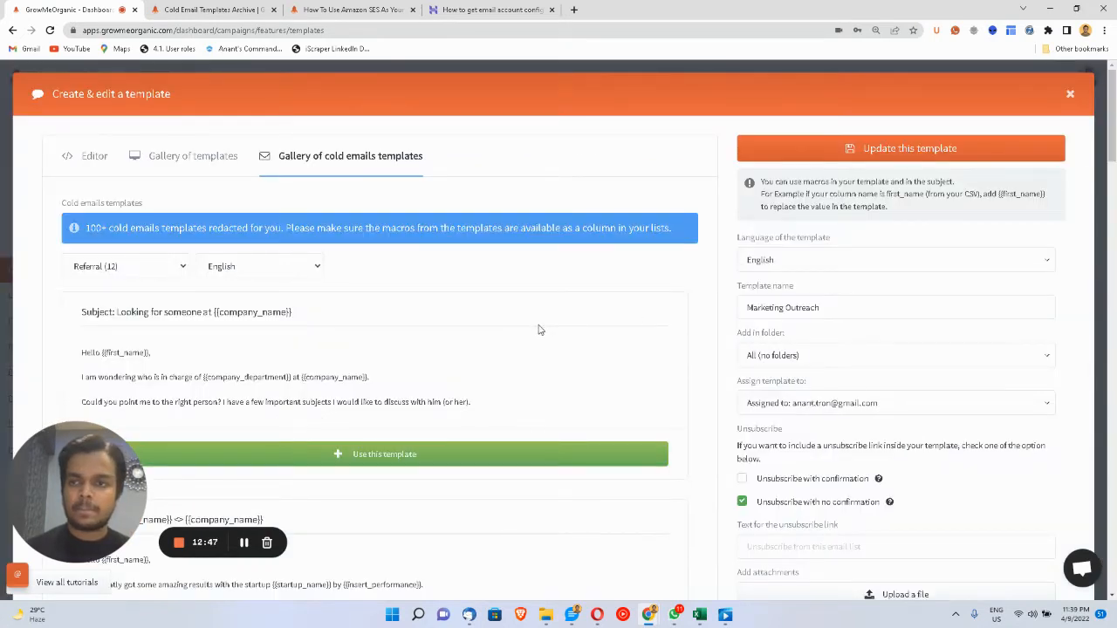
pyautogui.click(72, 164)
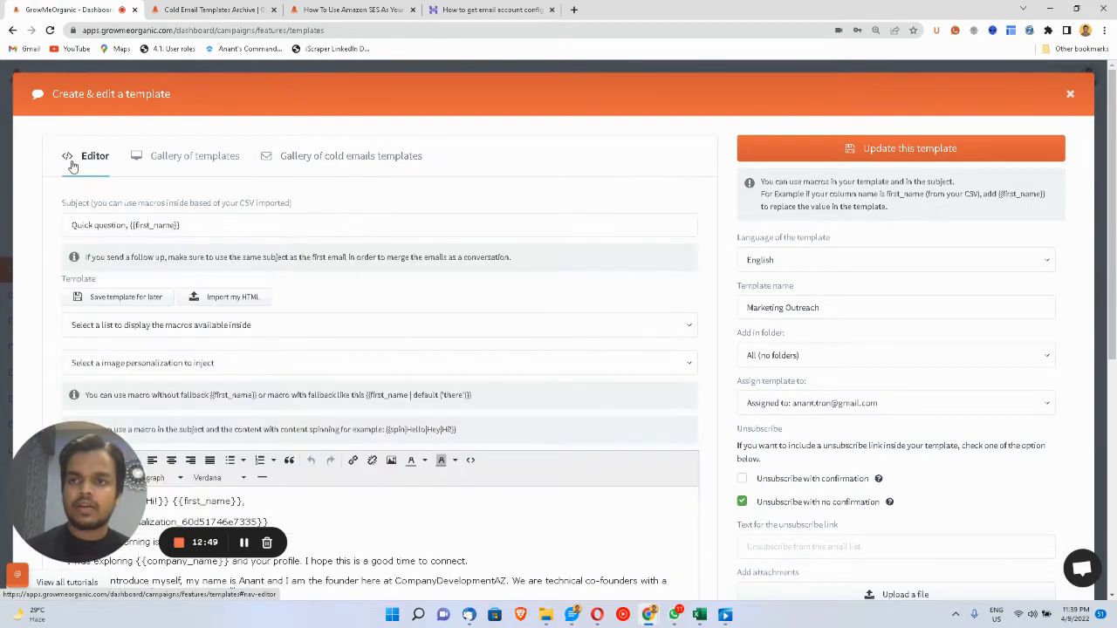
# - Select 'Quick question' in the subject, then the {{first_name | default ('there')}} example macro
pyautogui.scroll(-1, 242, 345)
pyautogui.scroll(-1, 243, 343)
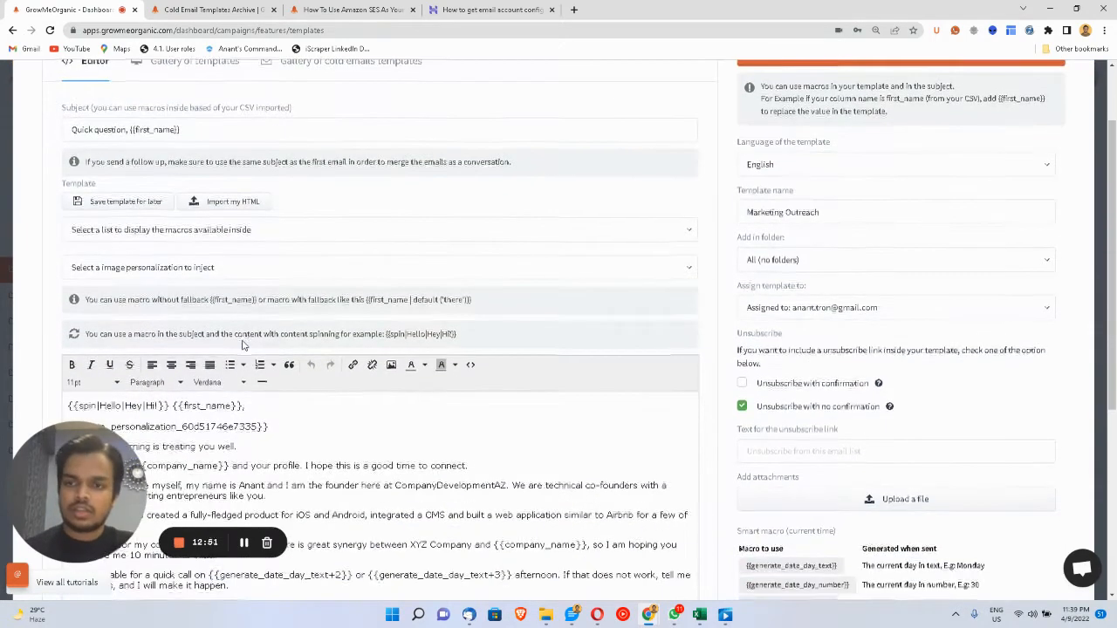
pyautogui.scroll(1, 244, 343)
pyautogui.moveTo(68, 141); pyautogui.dragTo(195, 139)
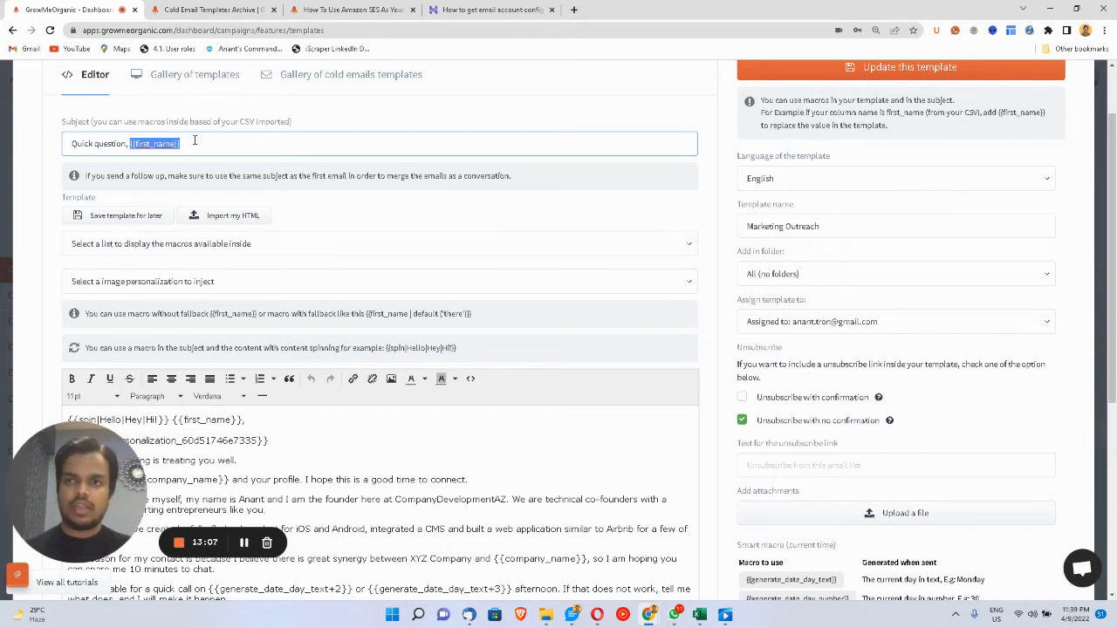
pyautogui.click(371, 313)
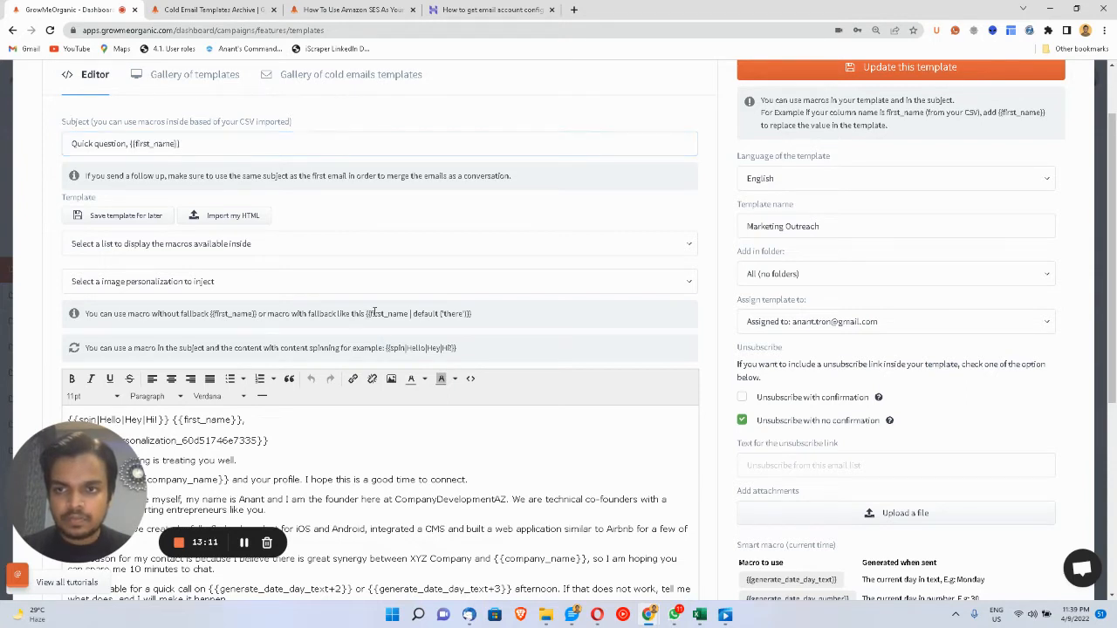
pyautogui.moveTo(469, 314); pyautogui.dragTo(367, 328)
pyautogui.hotkey('ctrl', 'c')
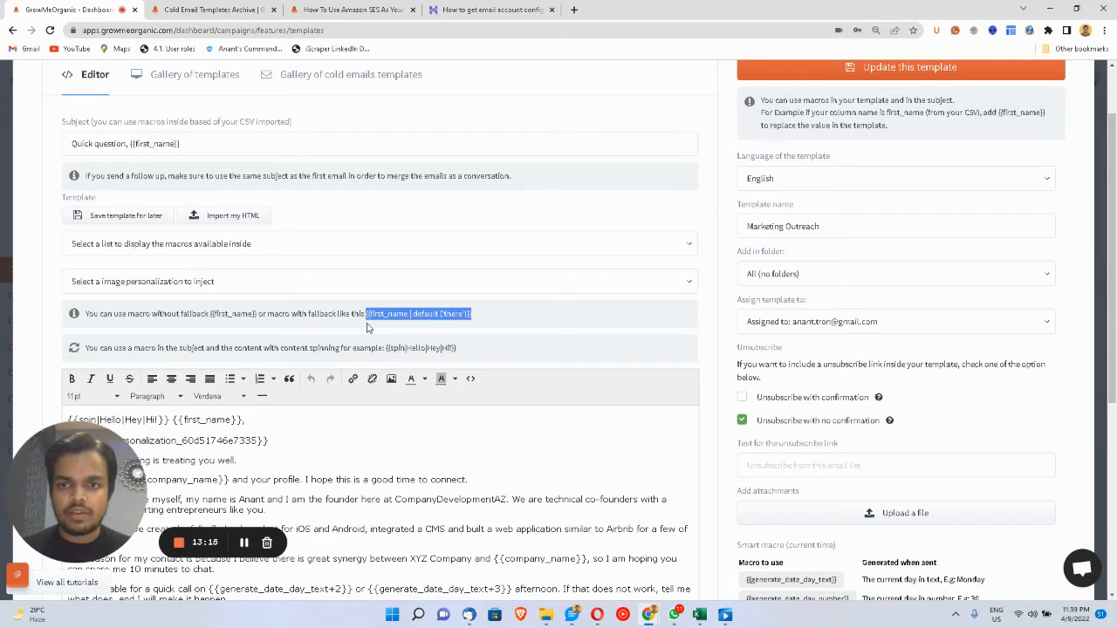
pyautogui.scroll(-2, 368, 328)
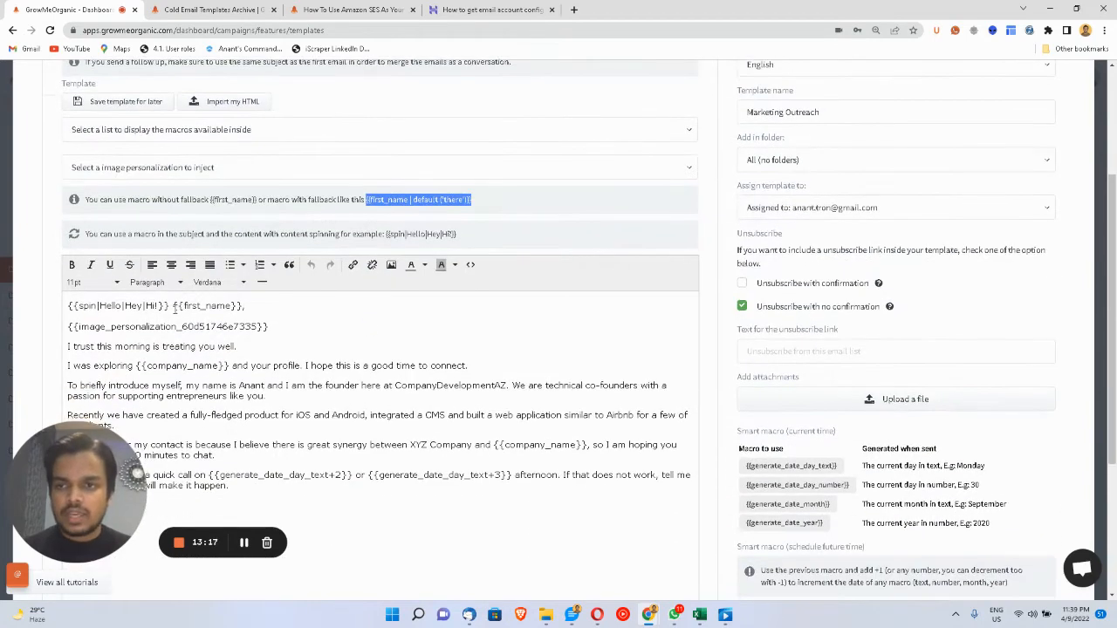
# - Paste {{first_name | default ("there")}} over the greeting's {{first_name}} macro
pyautogui.moveTo(174, 306); pyautogui.dragTo(242, 304)
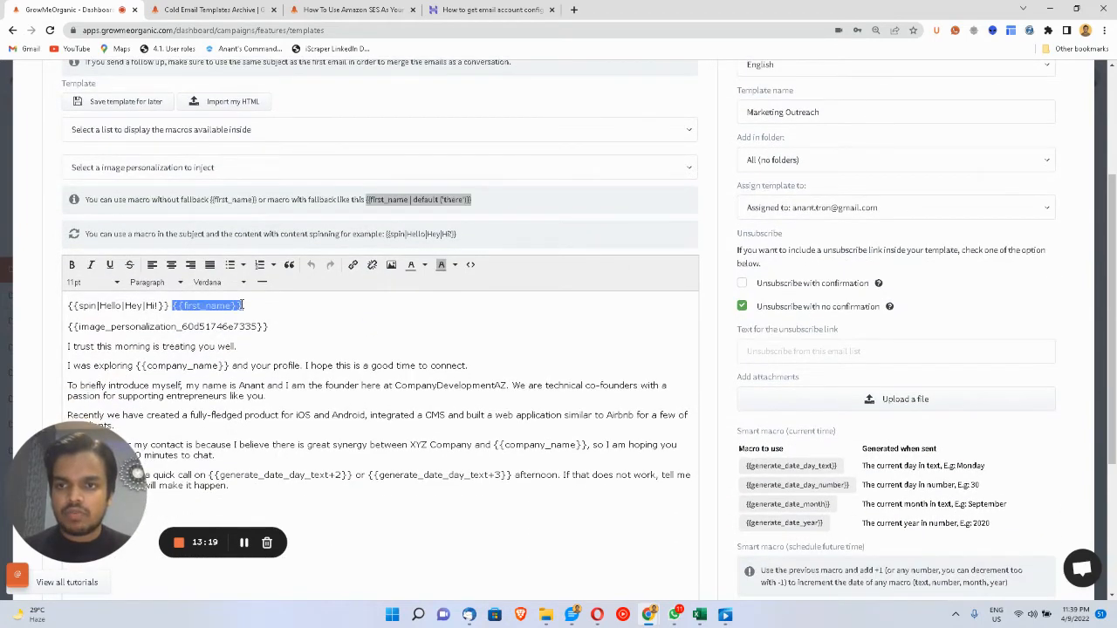
pyautogui.hotkey('ctrl', 'v')
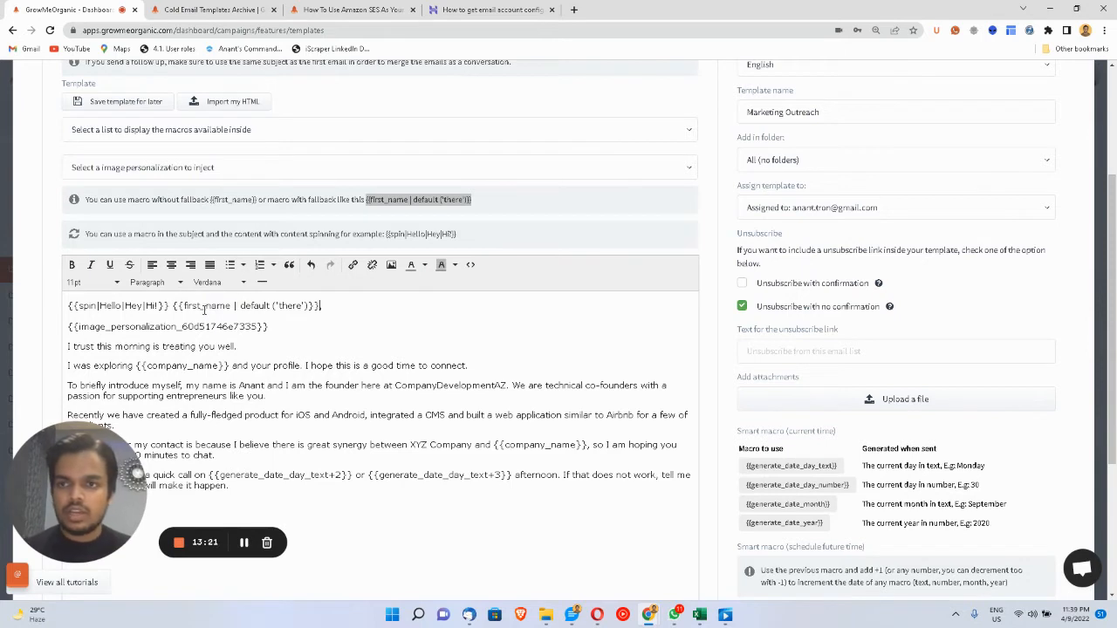
pyautogui.doubleClick(192, 306)
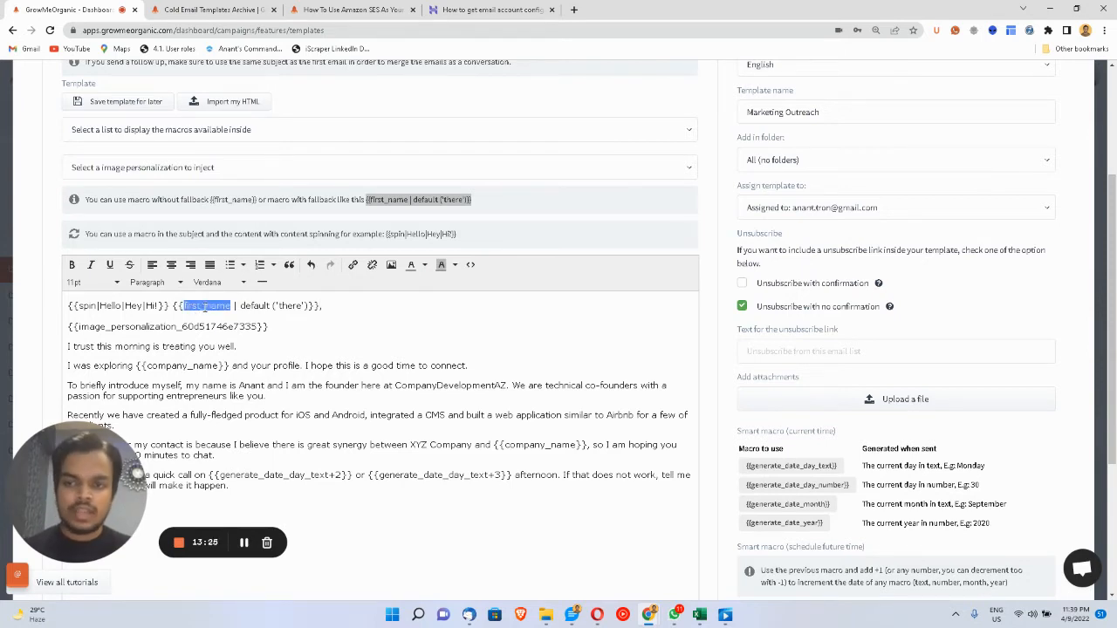
pyautogui.doubleClick(287, 306)
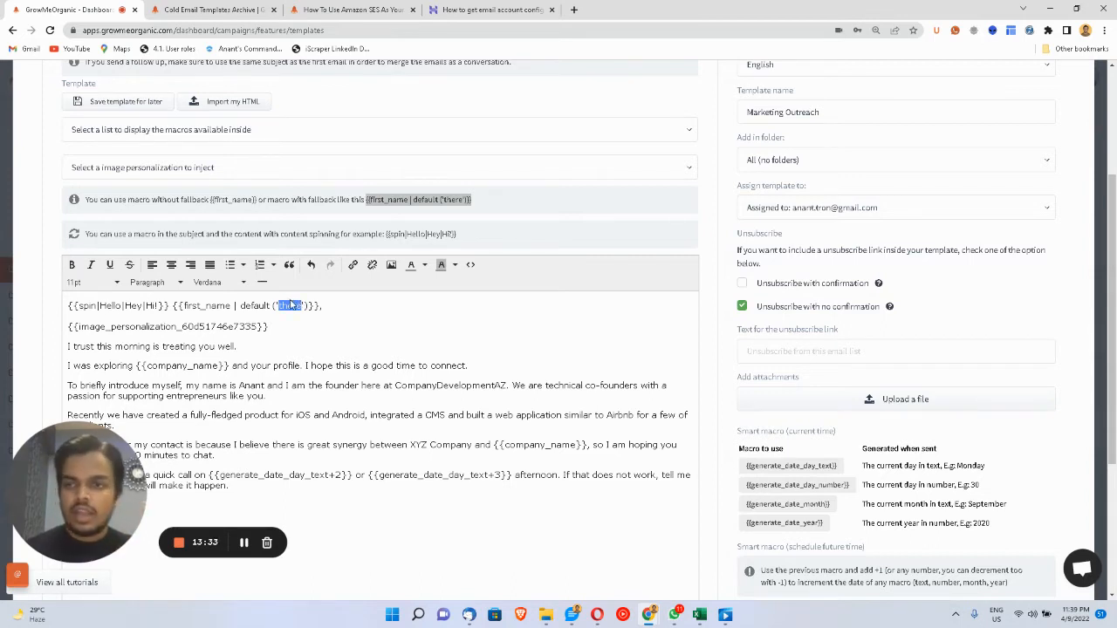
pyautogui.moveTo(68, 305); pyautogui.dragTo(169, 305)
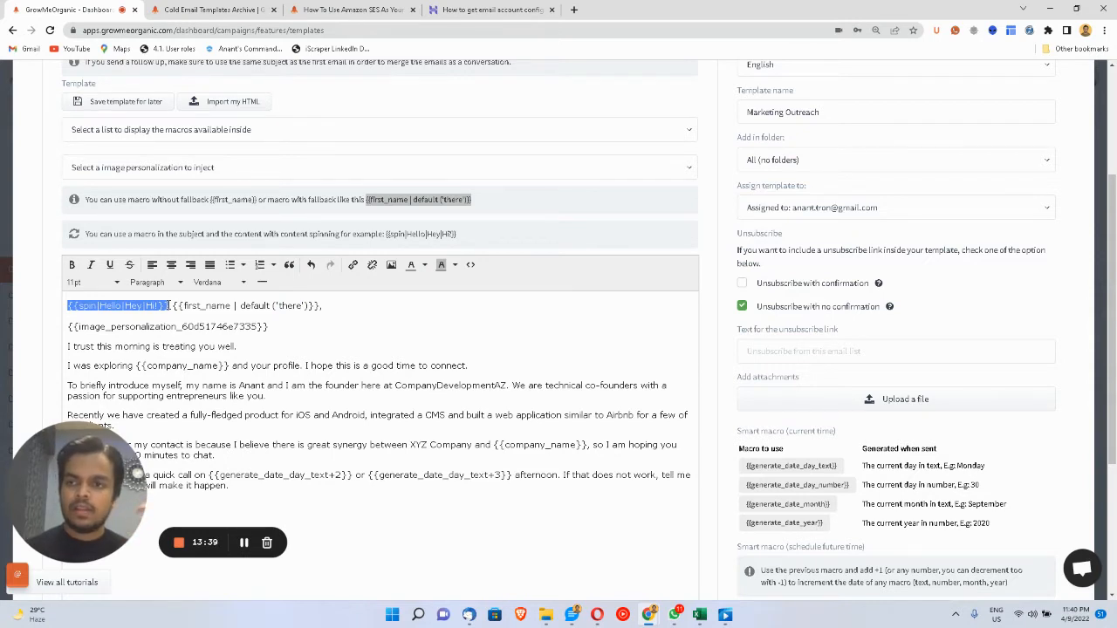
pyautogui.doubleClick(109, 305)
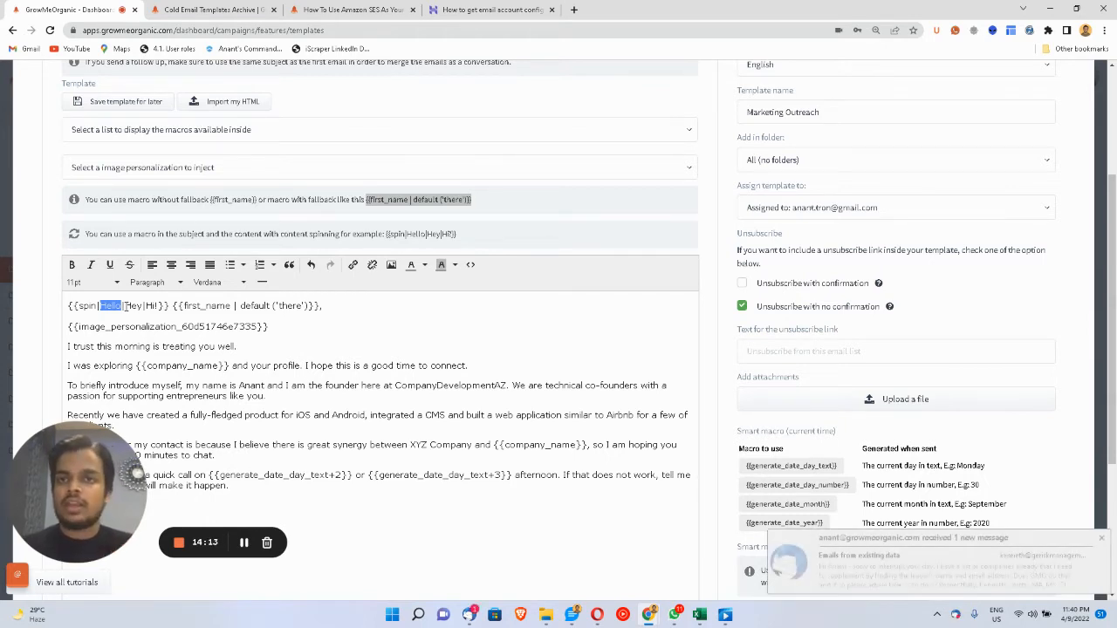
pyautogui.click(1101, 538)
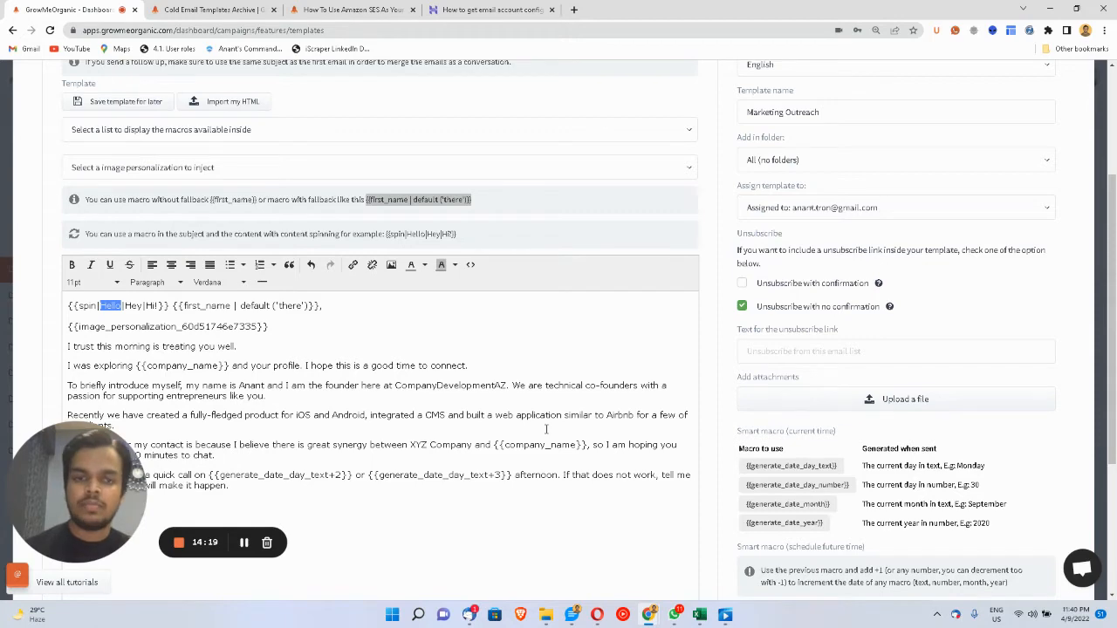
pyautogui.scroll(-2, 546, 428)
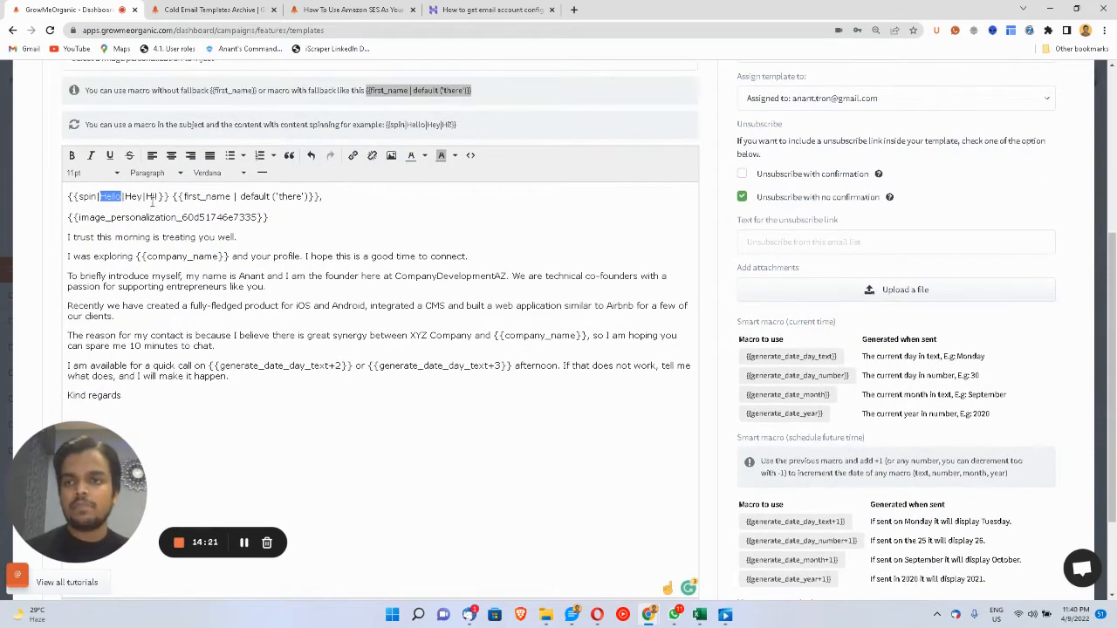
pyautogui.moveTo(166, 197); pyautogui.dragTo(81, 197)
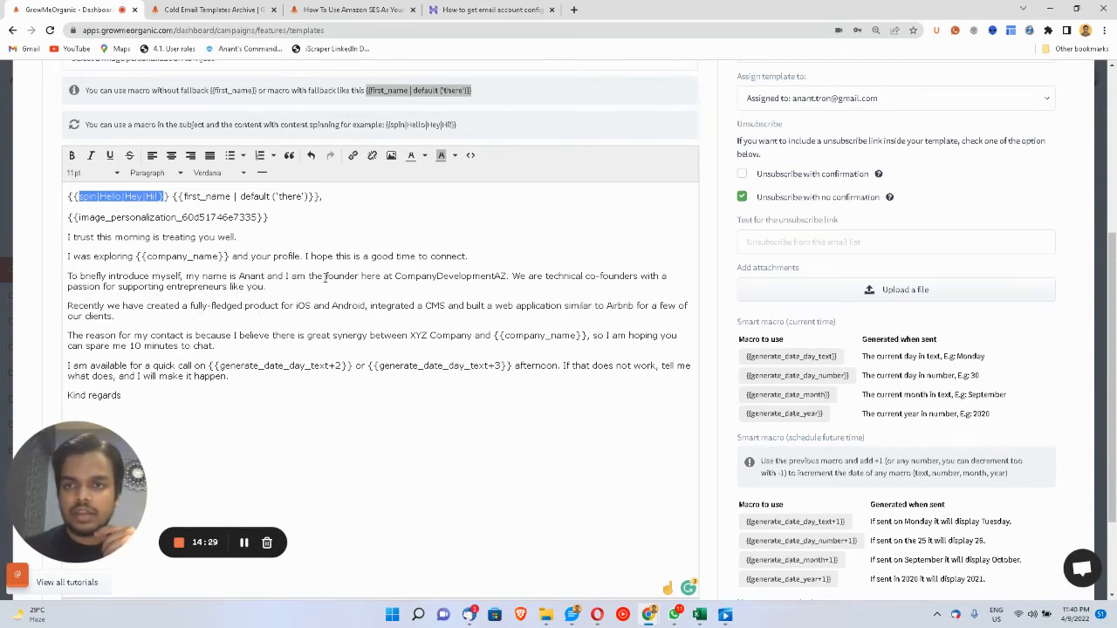
pyautogui.moveTo(326, 277); pyautogui.dragTo(358, 278)
pyautogui.doubleClick(358, 277)
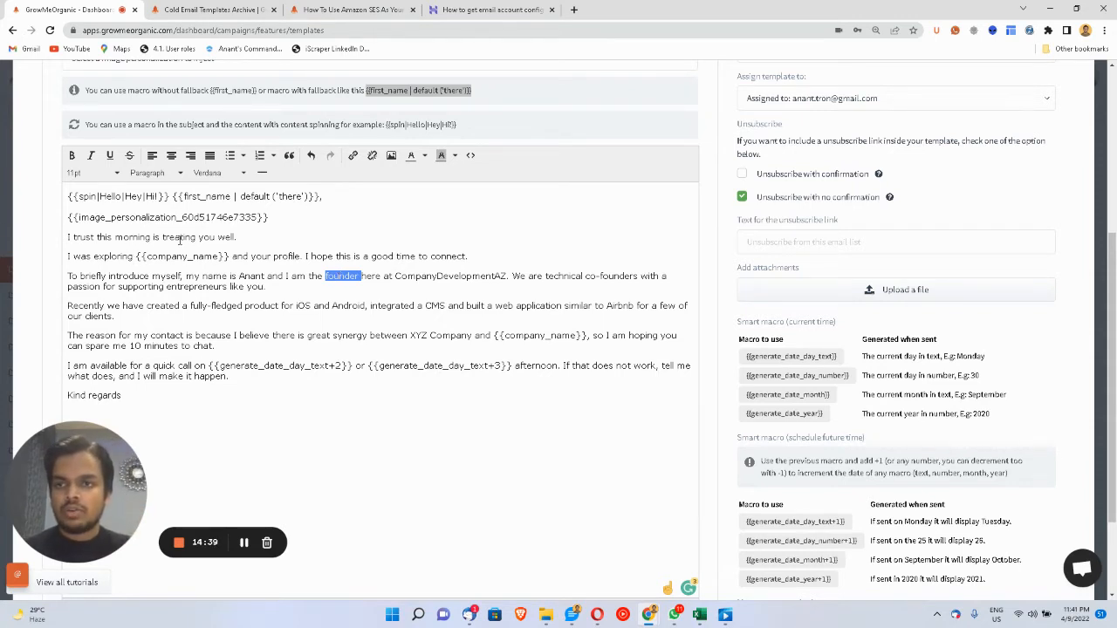
# - Copy the greeting's {{spin|Hello|Hey|Hi!}} macro and paste it over 'founder' in the introduction
pyautogui.click(170, 198)
pyautogui.moveTo(170, 197); pyautogui.dragTo(68, 197)
pyautogui.hotkey('ctrl', 'c')
pyautogui.doubleClick(342, 275)
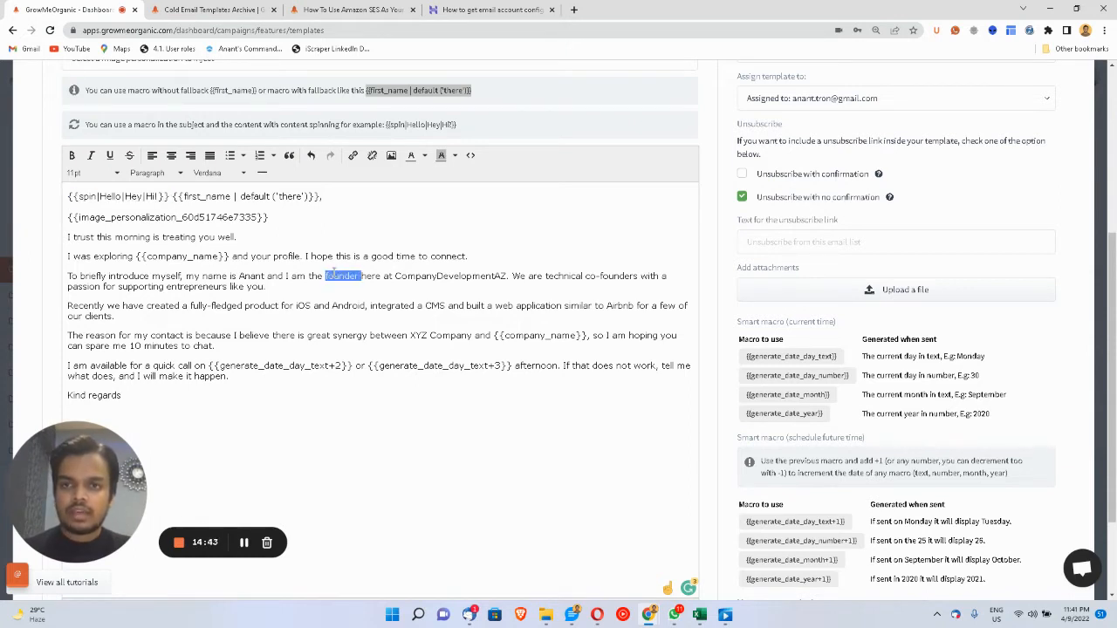
pyautogui.hotkey('ctrl', 'v')
# - Change the pasted spin options to founder, owner and CEO
pyautogui.doubleClick(370, 277)
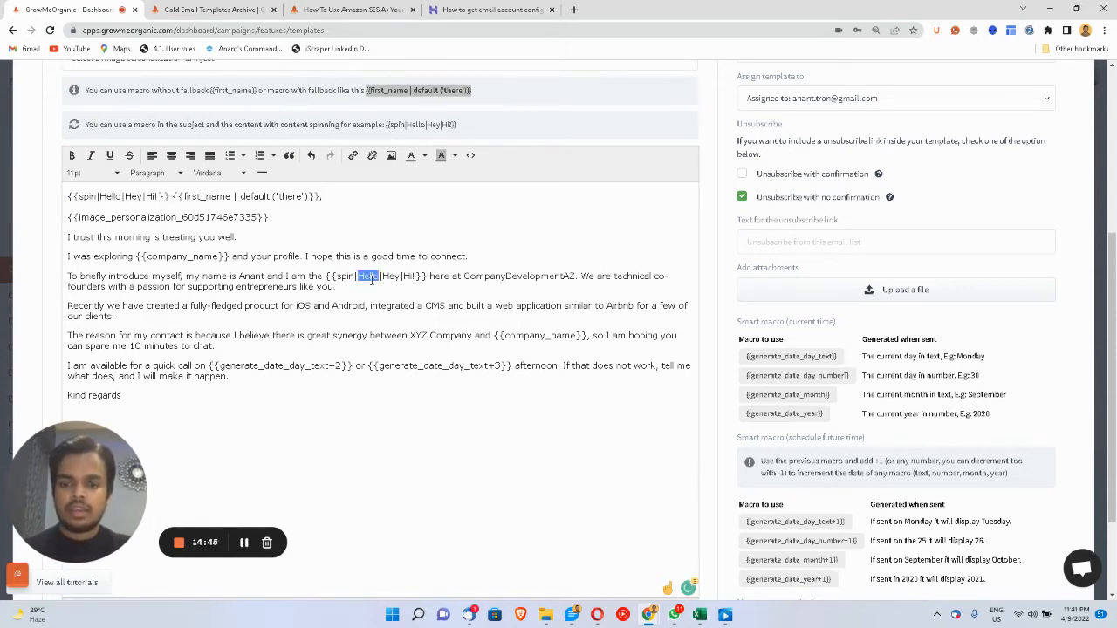
pyautogui.write('founder')
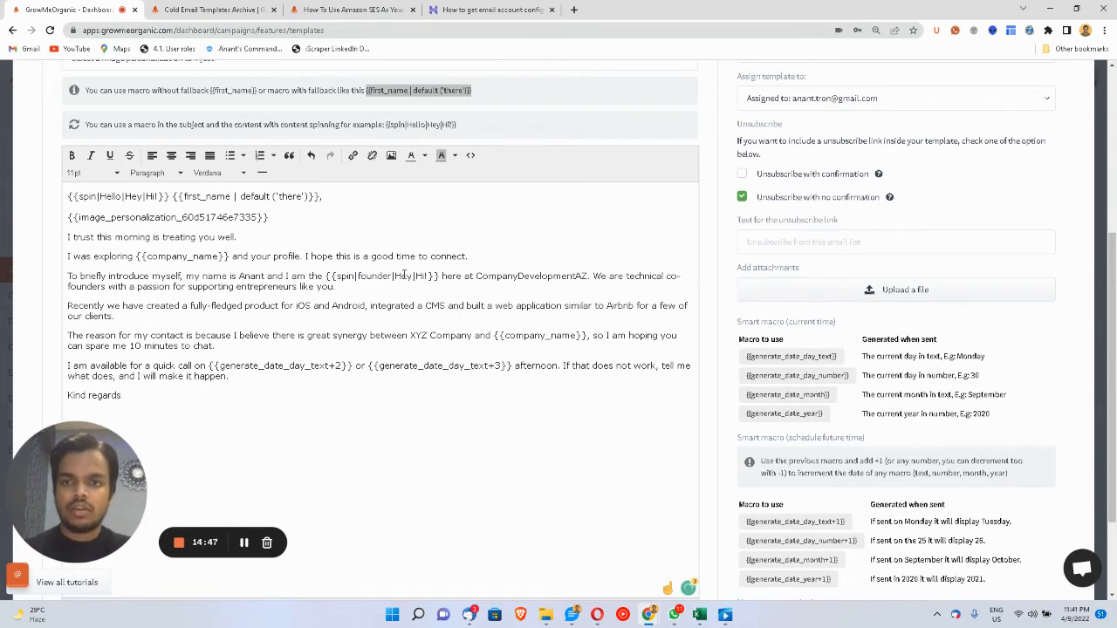
pyautogui.doubleClick(403, 275)
pyautogui.write('co')
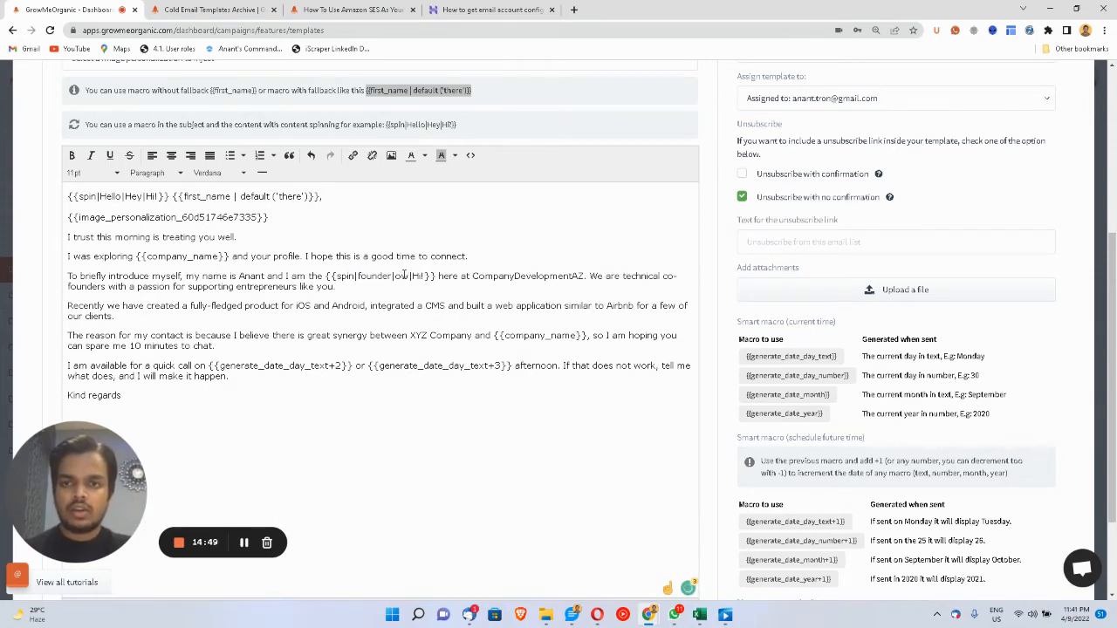
pyautogui.write('wner')
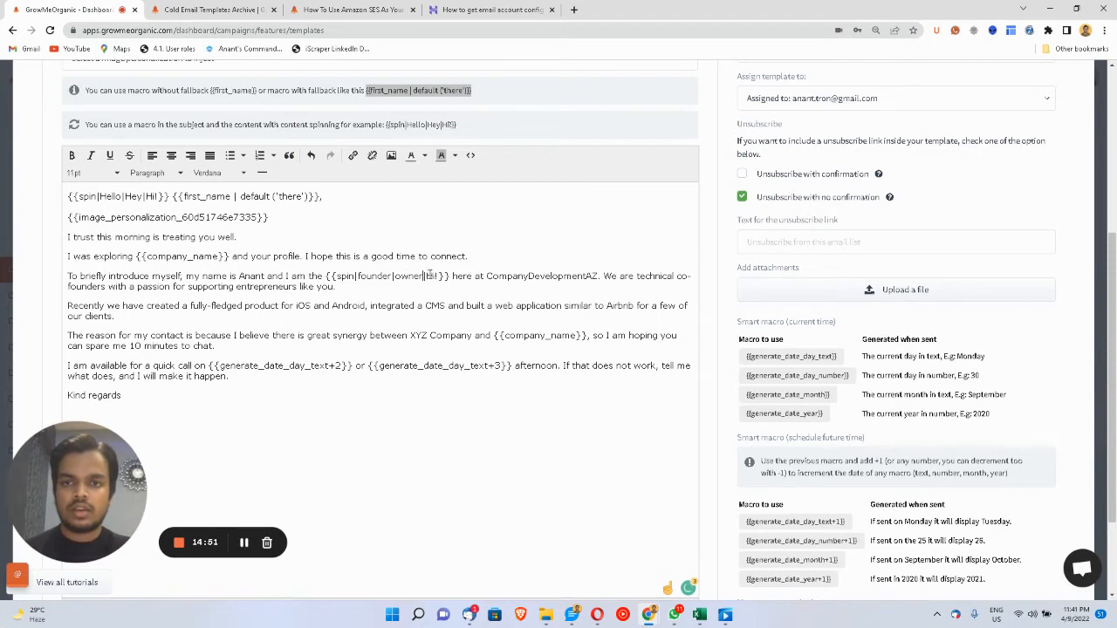
pyautogui.doubleClick(429, 275)
pyautogui.moveTo(431, 275); pyautogui.dragTo(434, 275)
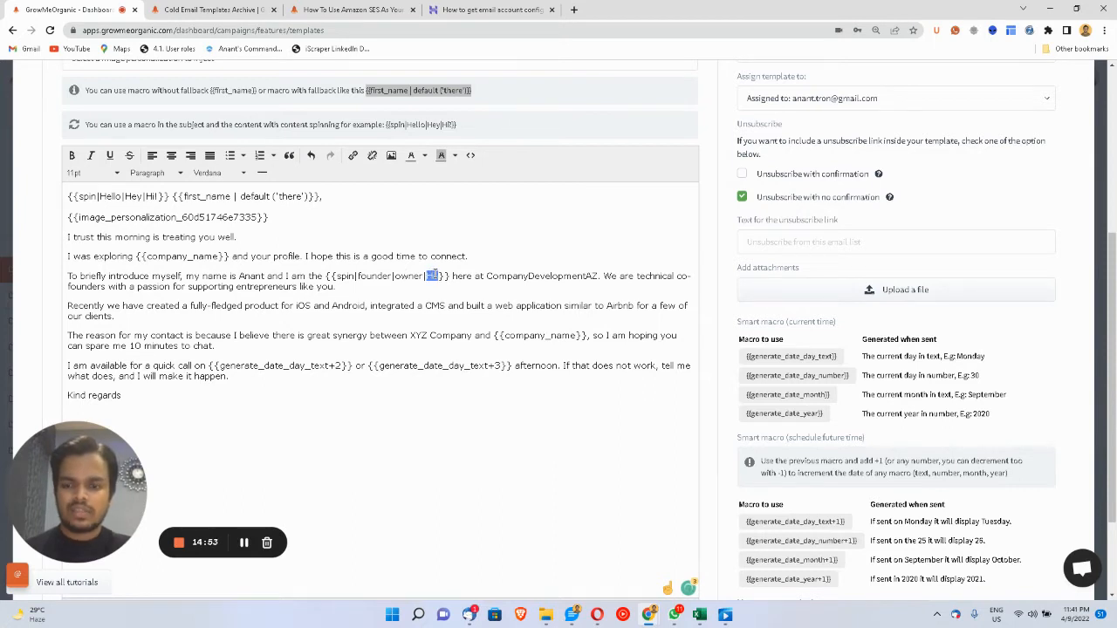
pyautogui.write('CEO')
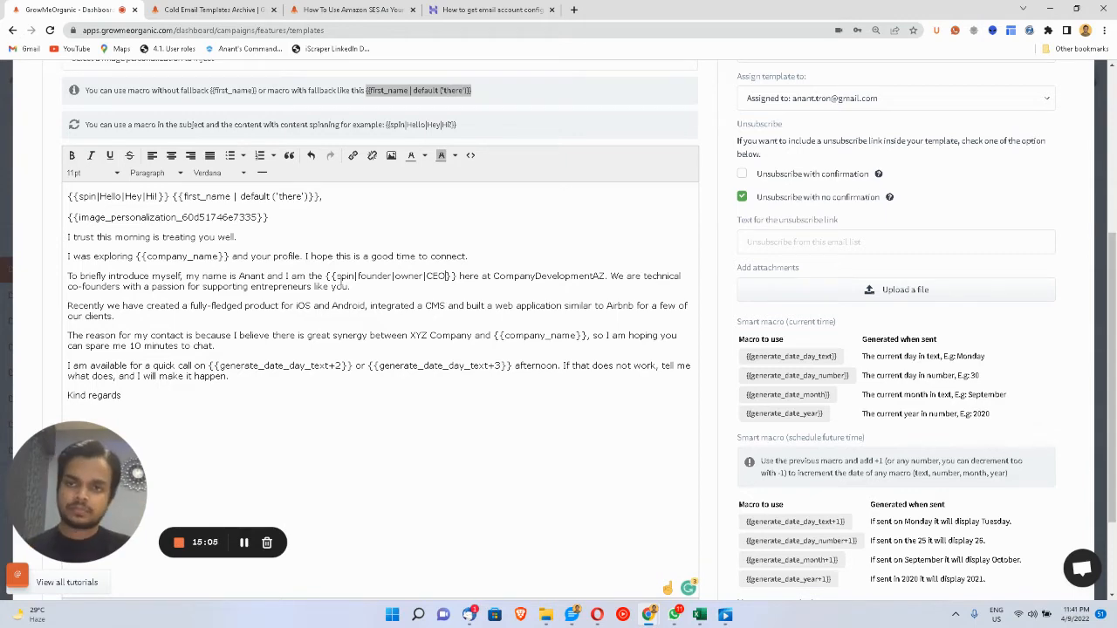
pyautogui.scroll(-1, 404, 373)
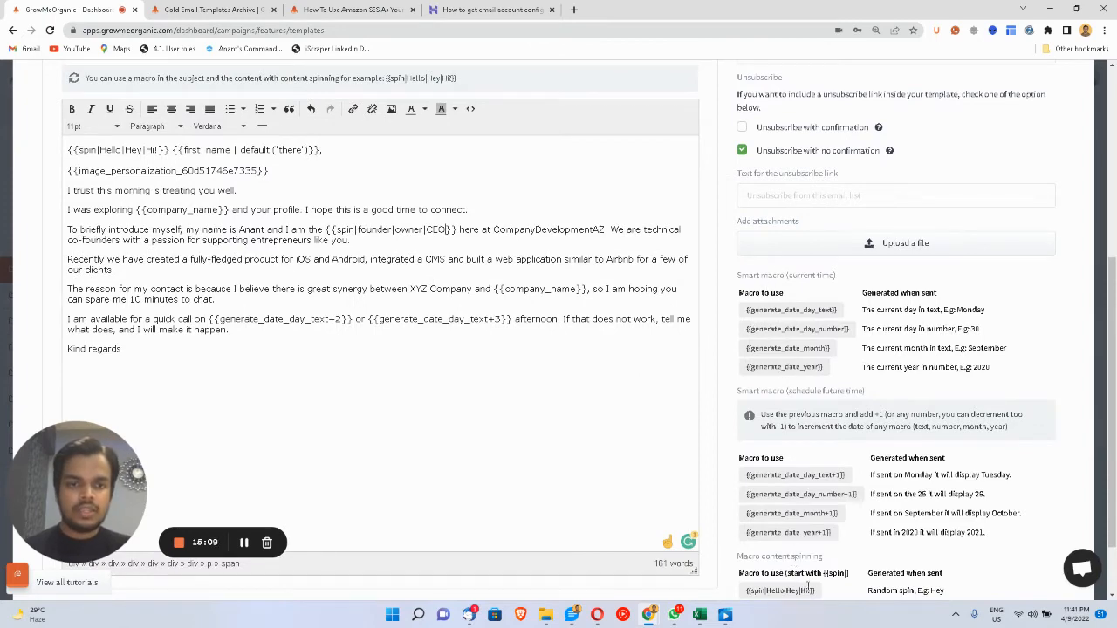
pyautogui.scroll(-1, 808, 577)
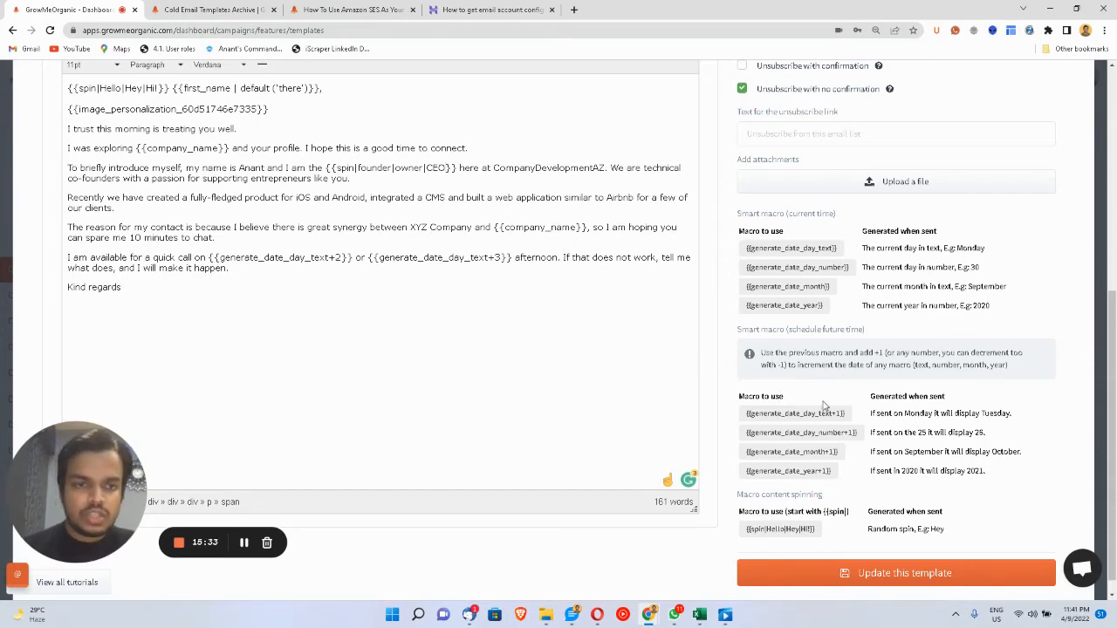
# - Undo a misplaced date macro and swap {{generate_date_day_text+2}} for {{generate_date_day_text+1}} in the availability line
pyautogui.moveTo(851, 417); pyautogui.dragTo(748, 426)
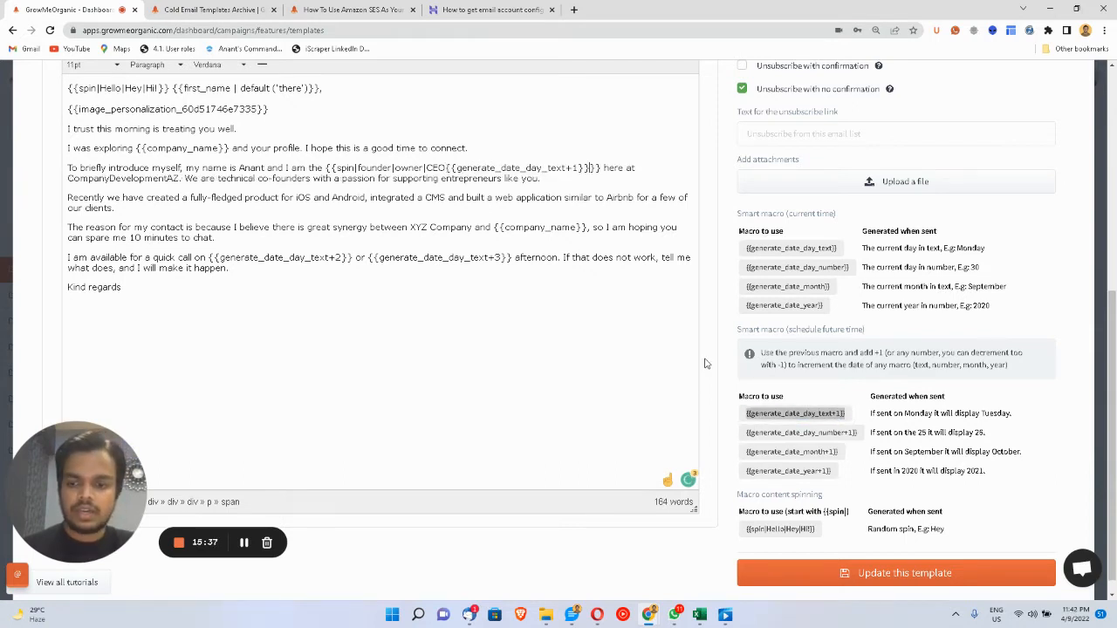
pyautogui.click(582, 352)
pyautogui.hotkey('ctrl', 'z')
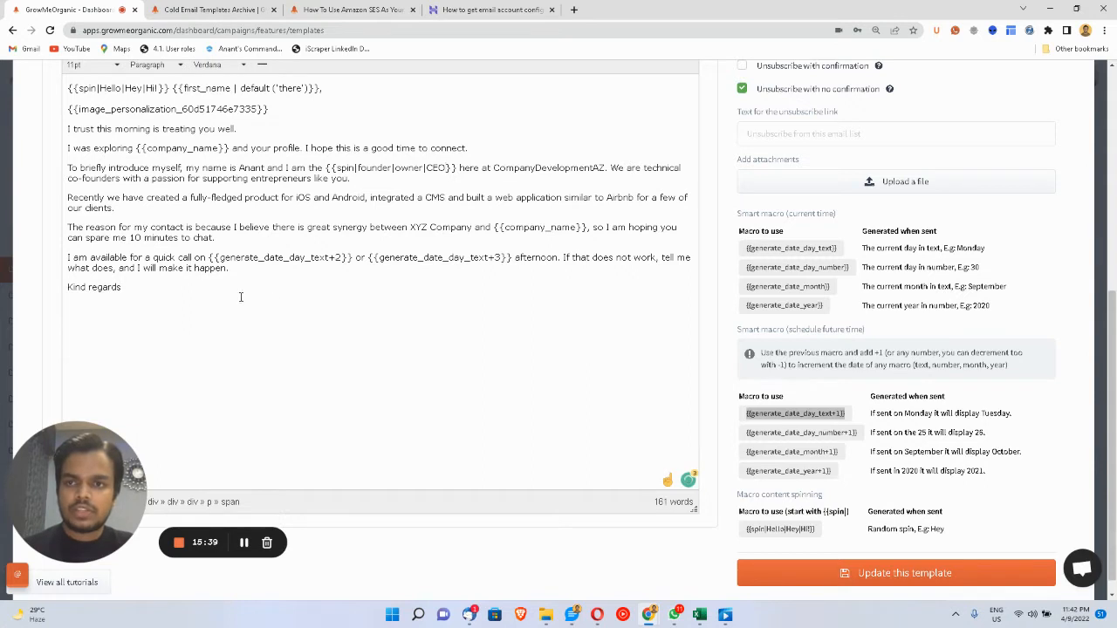
pyautogui.moveTo(209, 257); pyautogui.dragTo(352, 252)
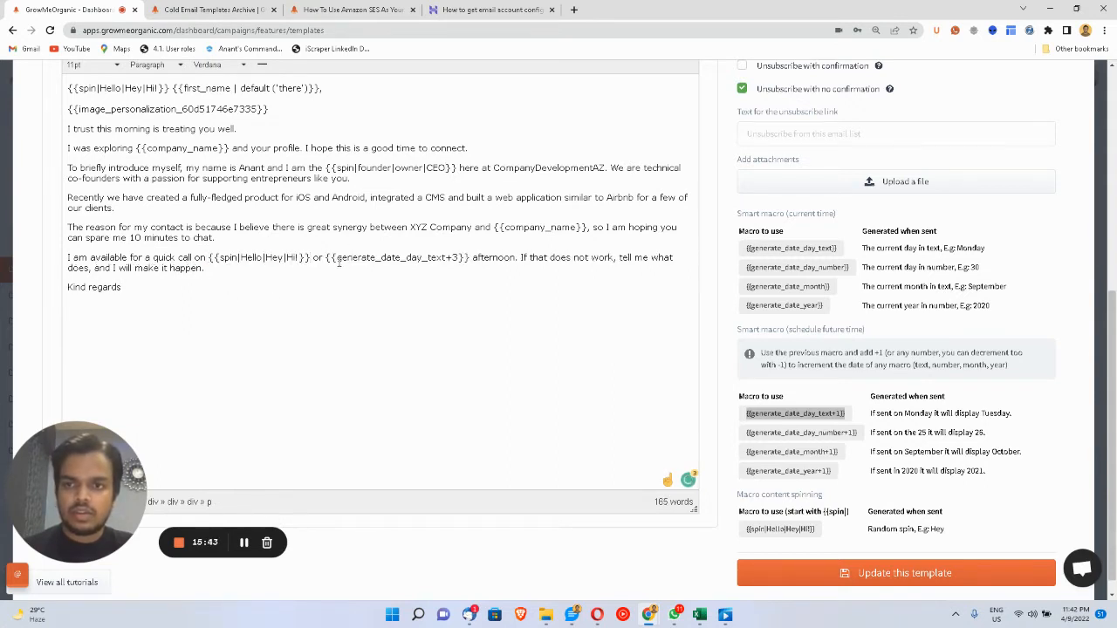
pyautogui.click(781, 413)
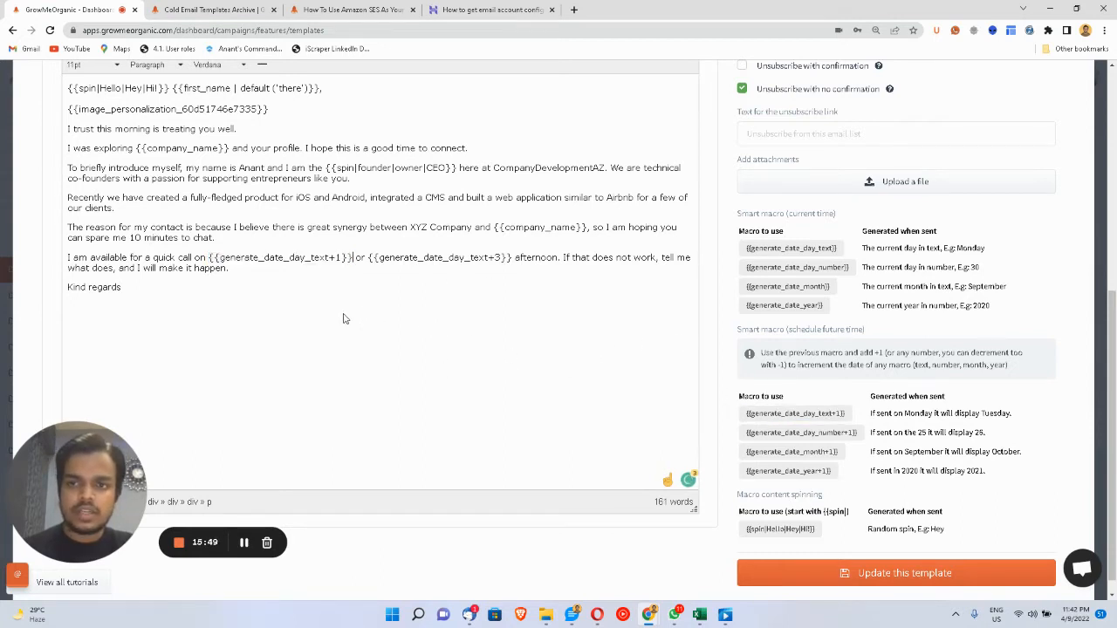
pyautogui.doubleClick(232, 260)
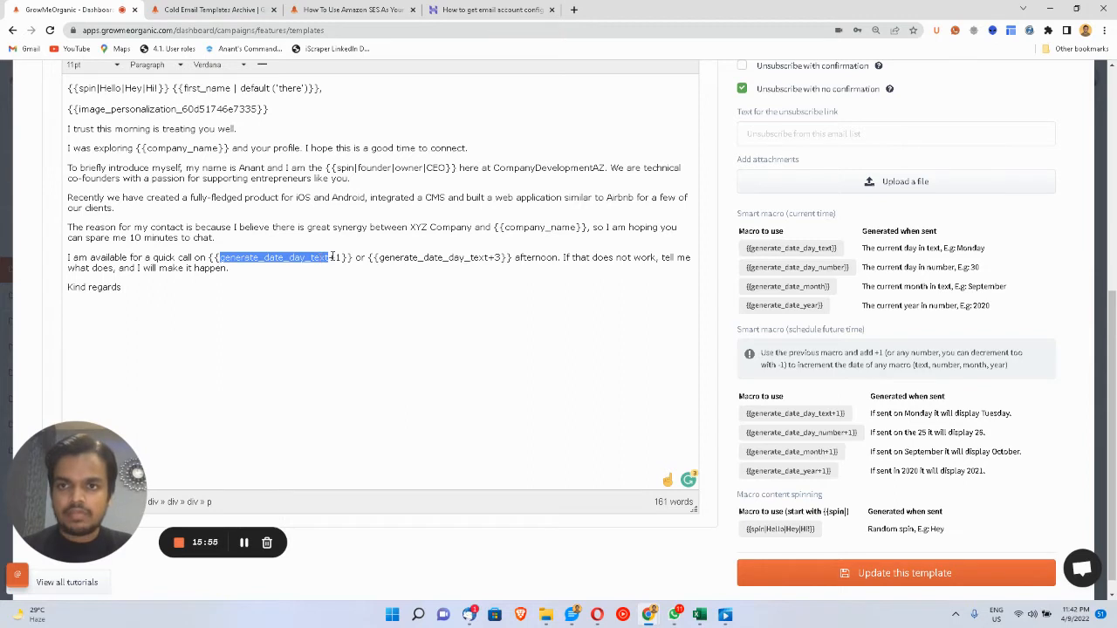
pyautogui.moveTo(329, 258); pyautogui.dragTo(336, 258)
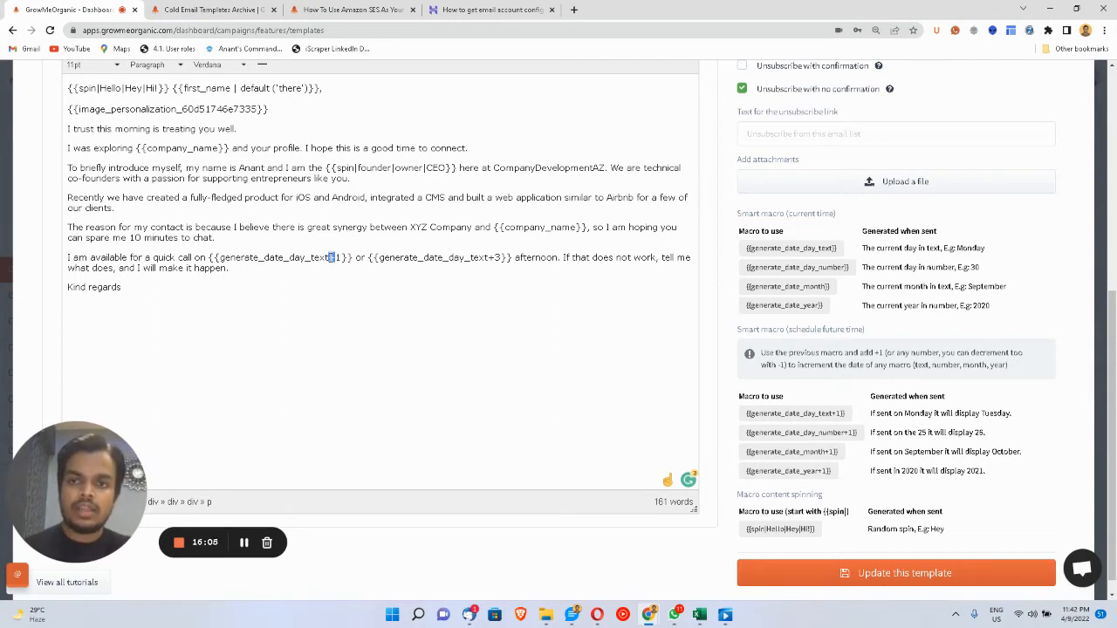
pyautogui.moveTo(208, 257); pyautogui.dragTo(352, 257)
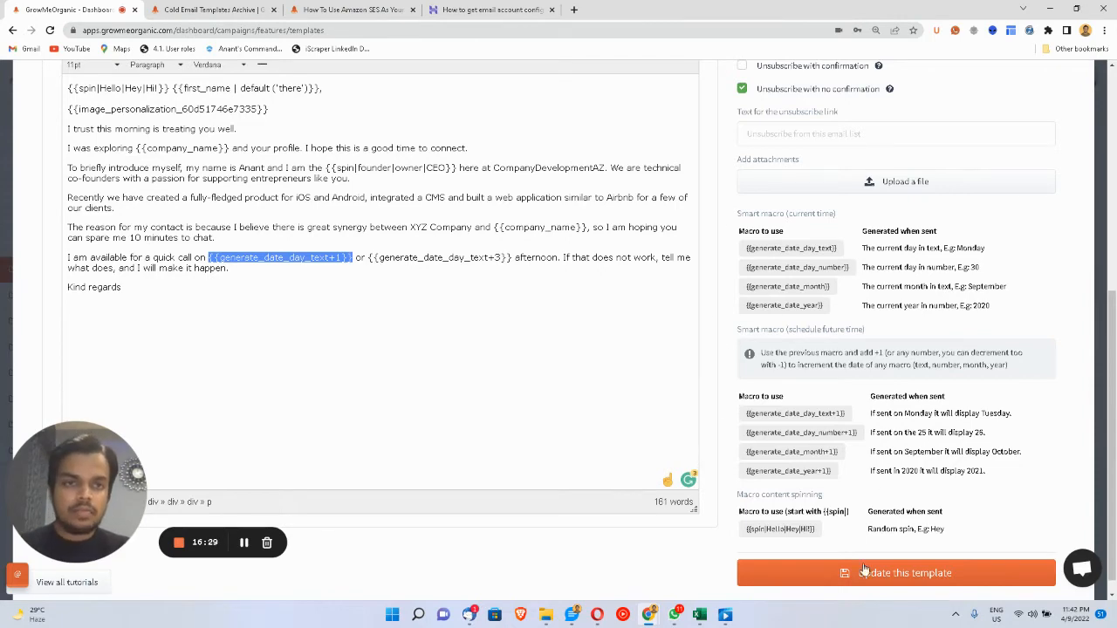
# - Review the Marketing Outreach template and save it with 'Update this template'
pyautogui.scroll(3, 810, 345)
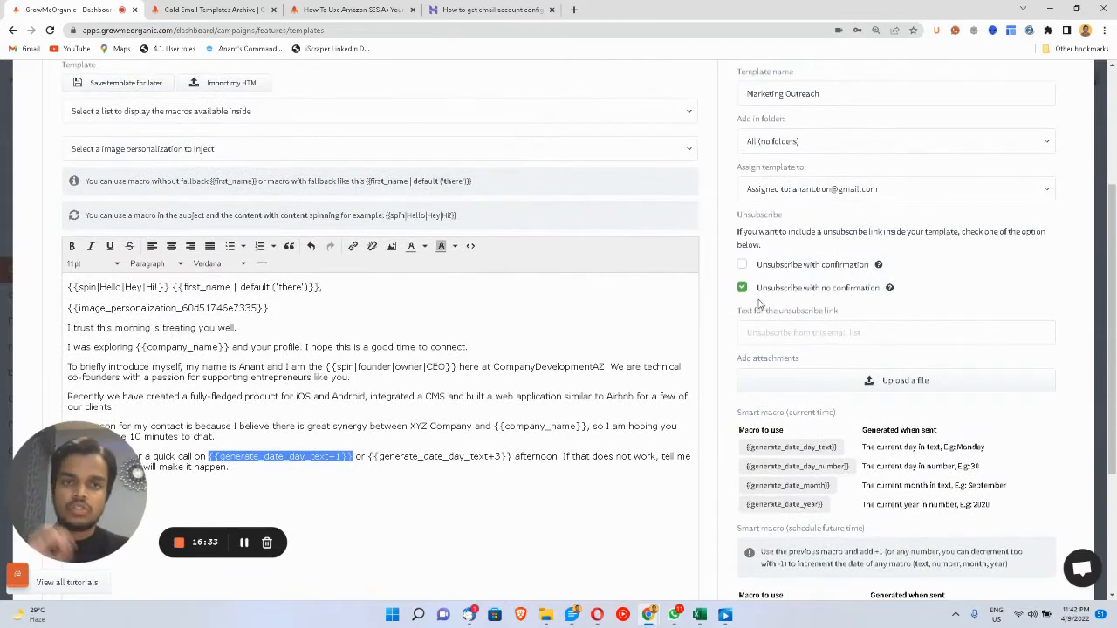
pyautogui.moveTo(746, 297)
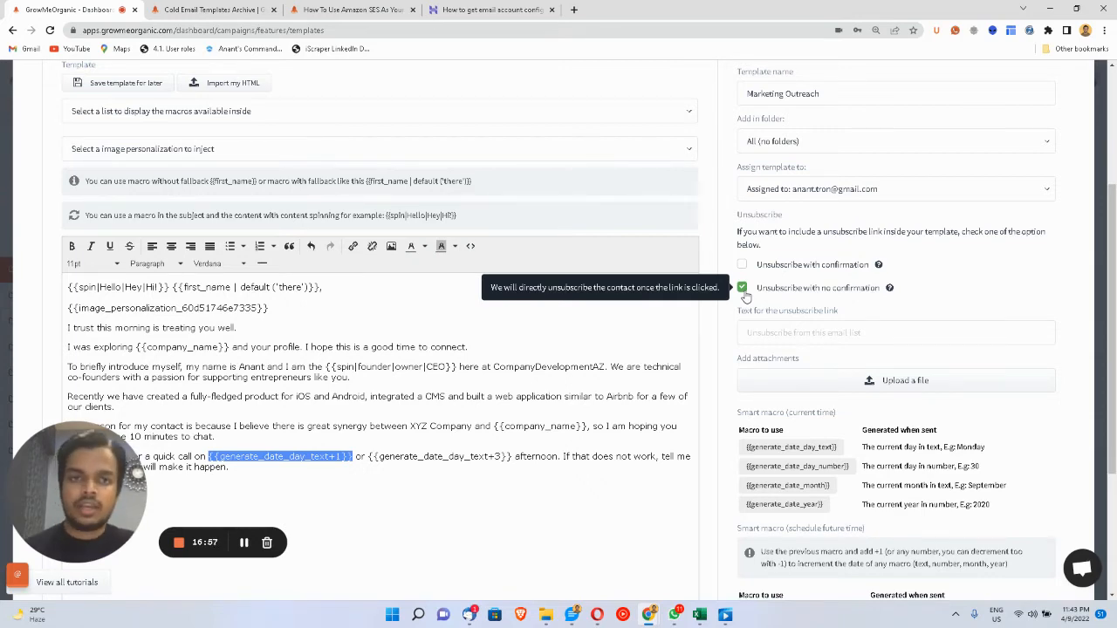
pyautogui.scroll(3, 746, 297)
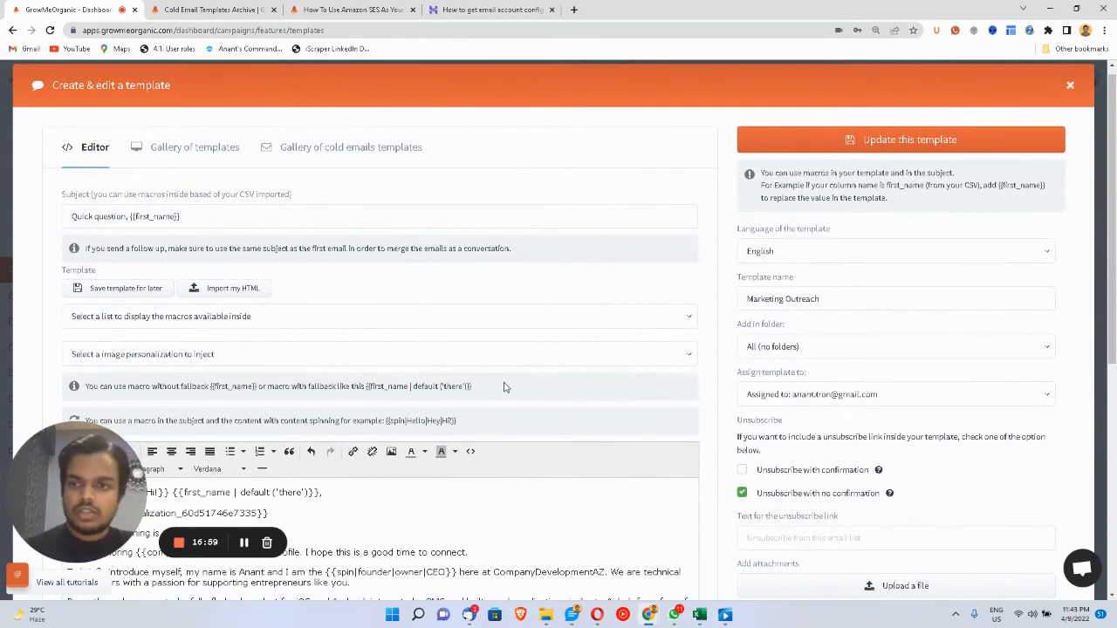
pyautogui.scroll(-1, 504, 386)
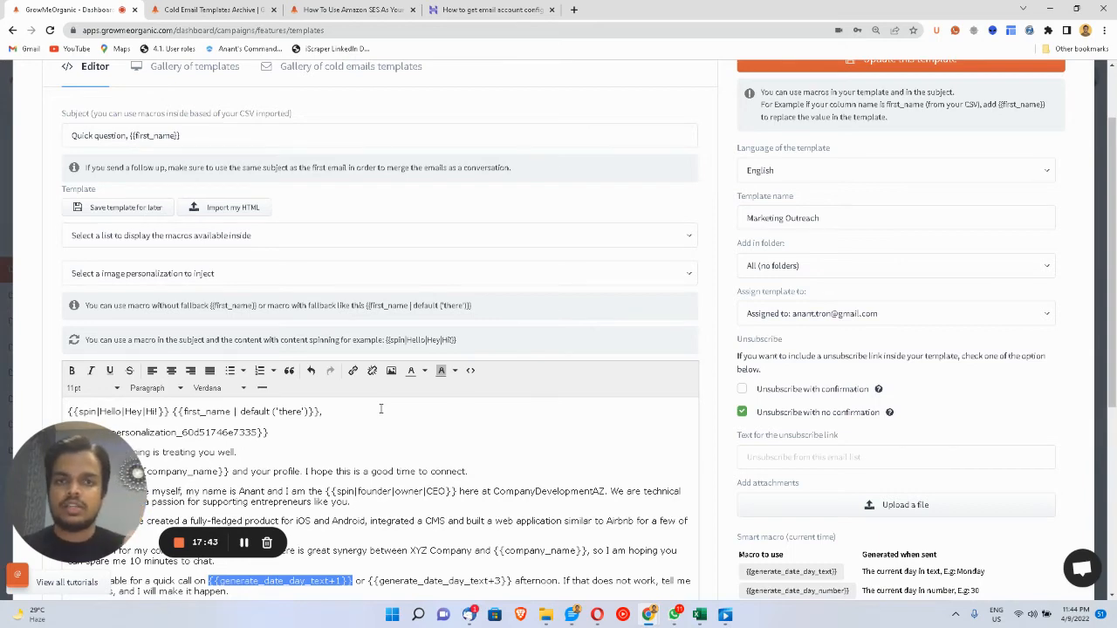
pyautogui.scroll(1, 380, 408)
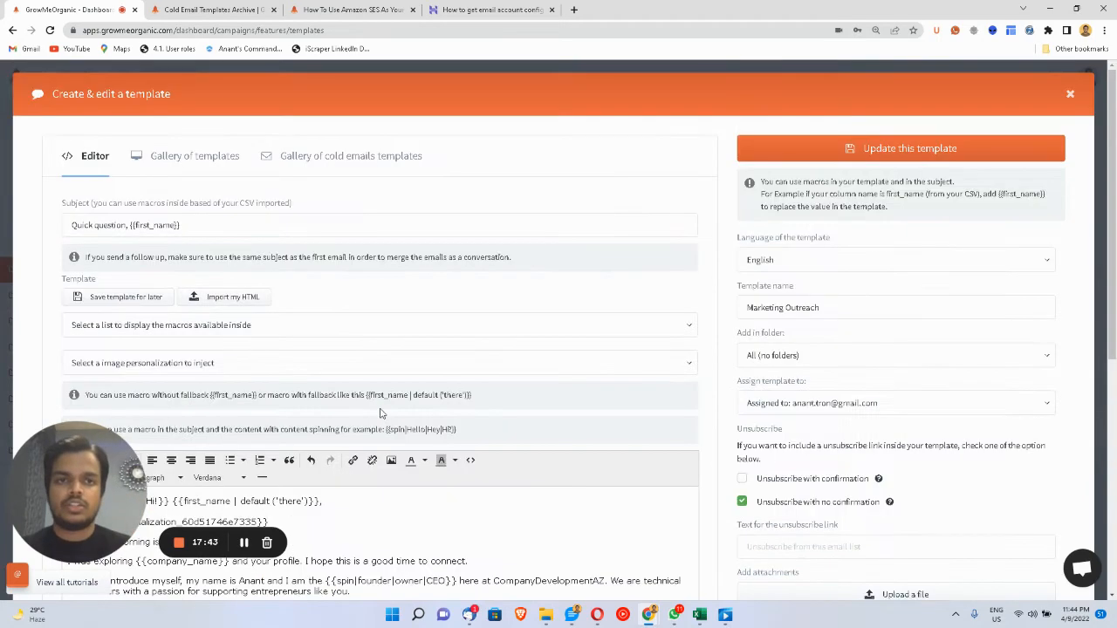
pyautogui.click(931, 146)
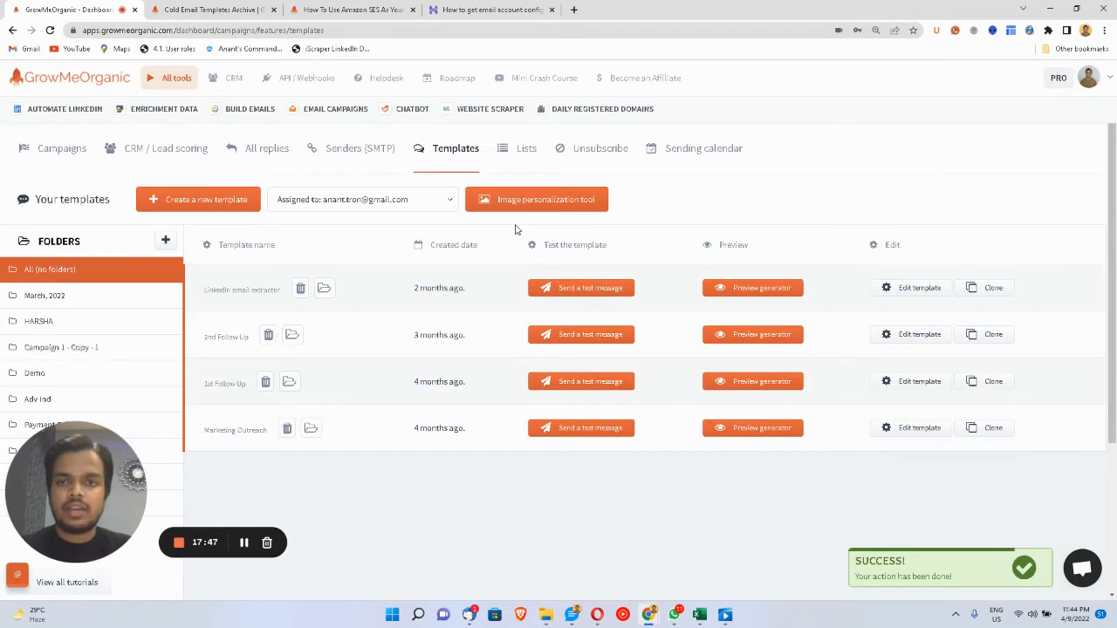
# - Open the image personalization tool, browse the Suggested backgrounds, and return to the Attention seeker editor
pyautogui.click(534, 203)
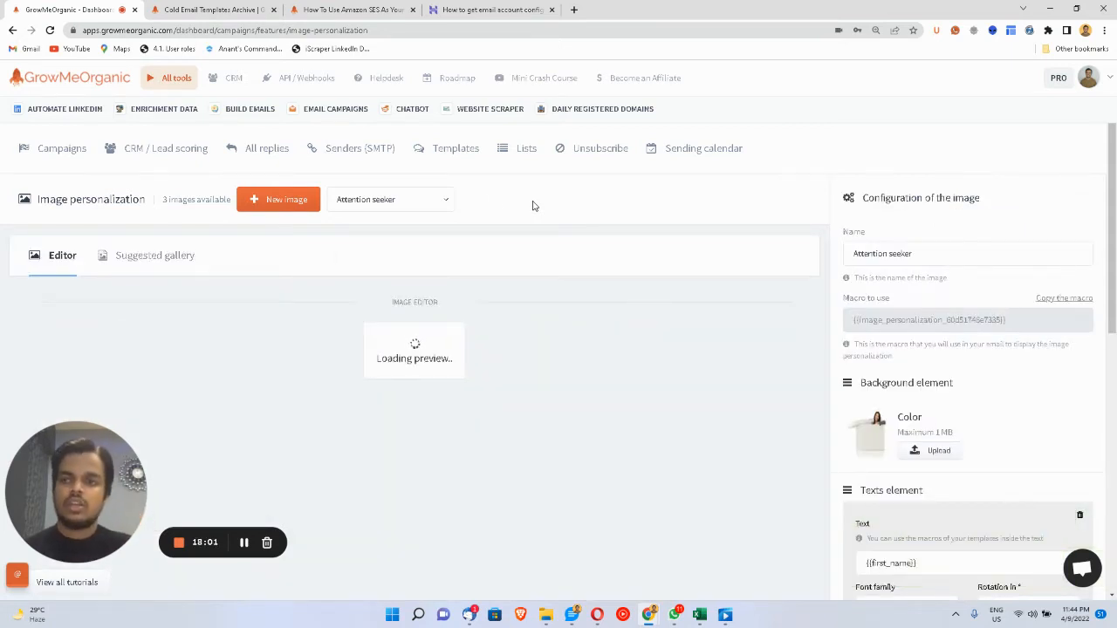
pyautogui.click(148, 267)
pyautogui.scroll(-10, 264, 340)
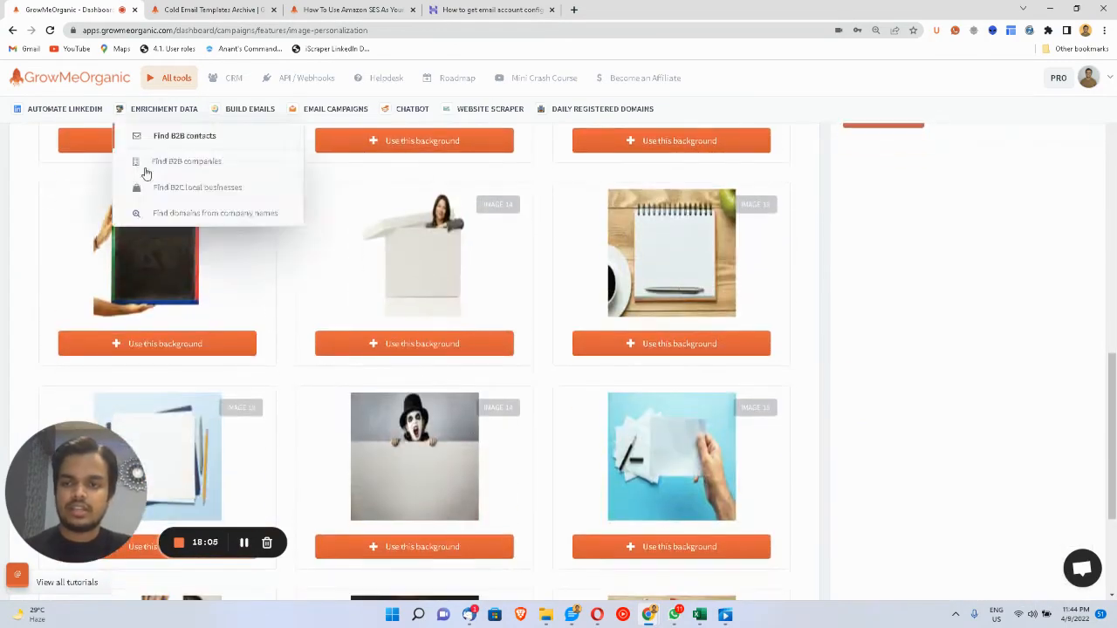
pyautogui.scroll(-3, 341, 460)
pyautogui.scroll(15, 323, 367)
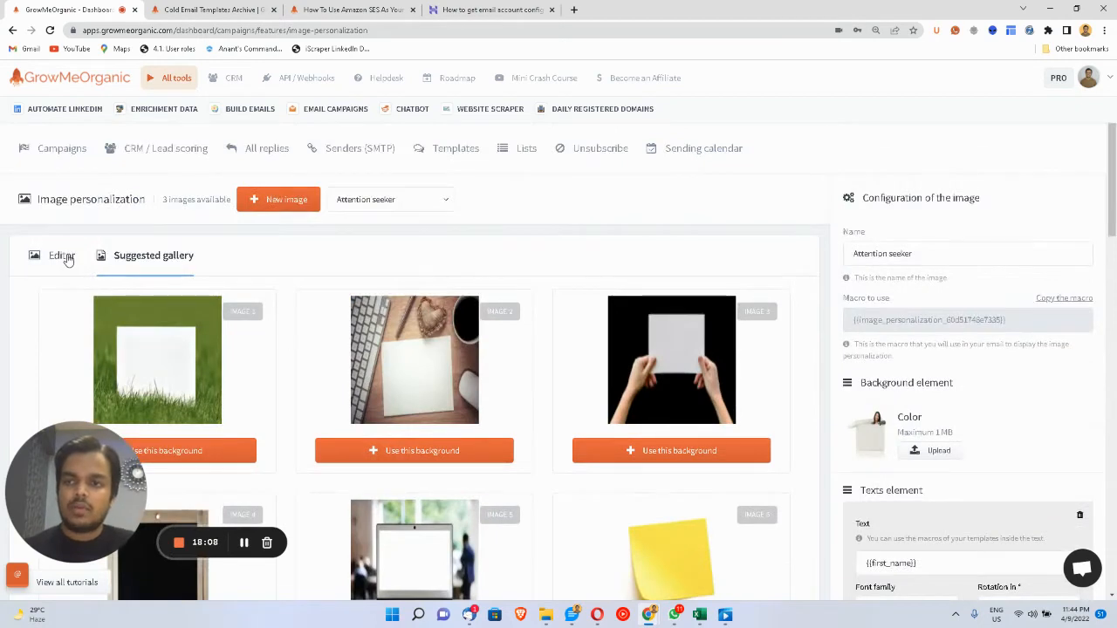
pyautogui.click(64, 256)
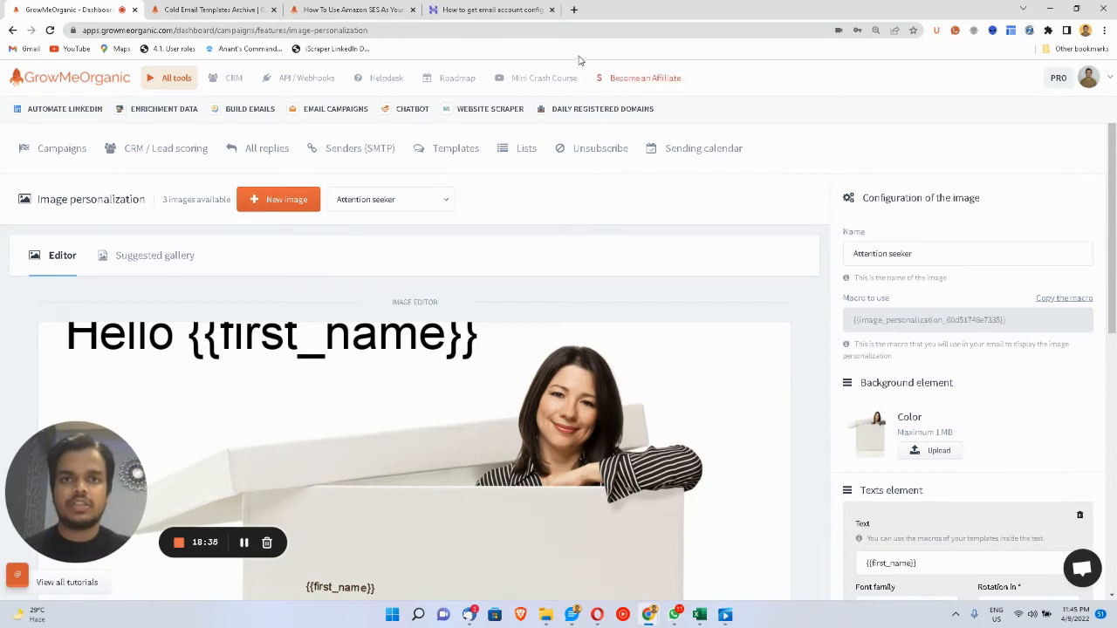
pyautogui.click(573, 7)
# - Search Google Images for 'dude with sign template'
pyautogui.write('dude')
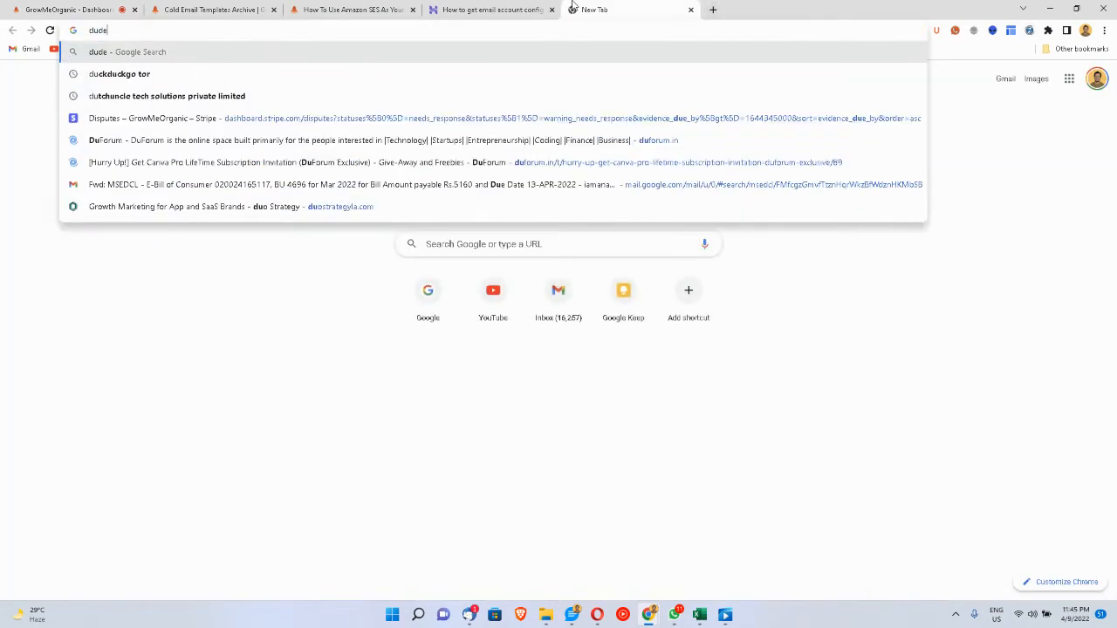
pyautogui.write(' with sign')
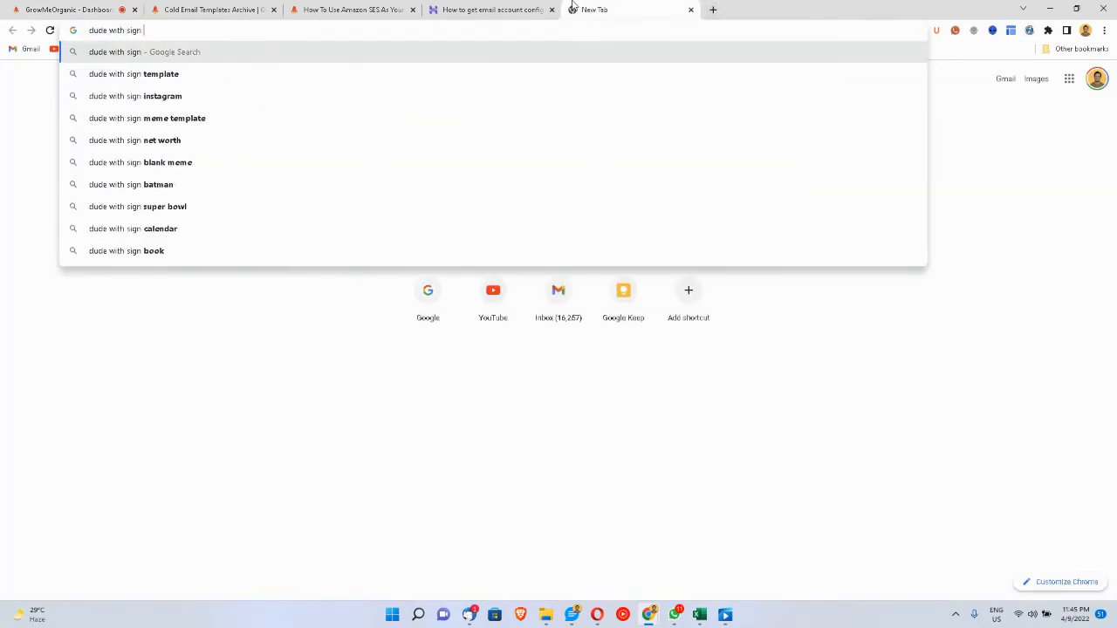
pyautogui.press('Down')
pyautogui.press('Return')
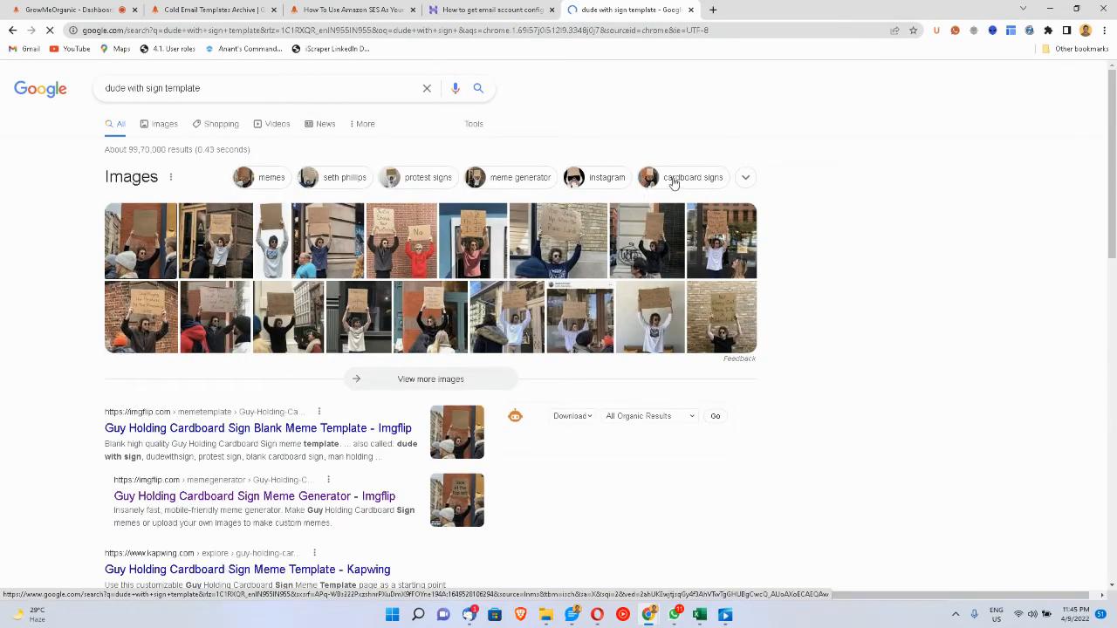
pyautogui.click(675, 179)
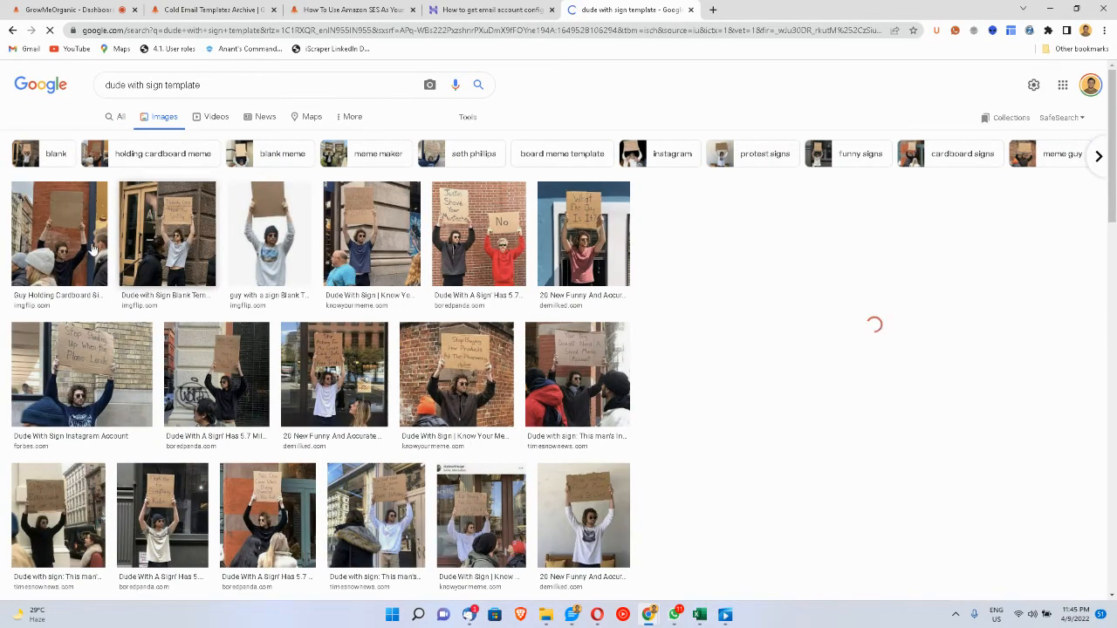
# - Save the first Guy-Holding-Cardboard-Sign photo to Downloads and return to GrowMeOrganic
pyautogui.click(83, 248)
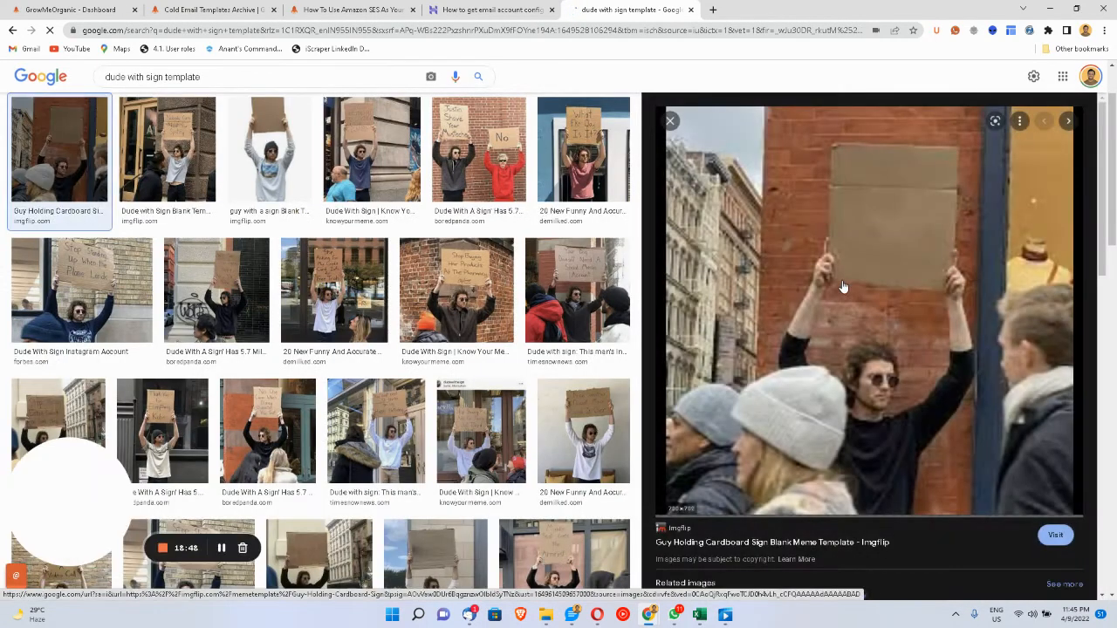
pyautogui.rightClick(842, 286)
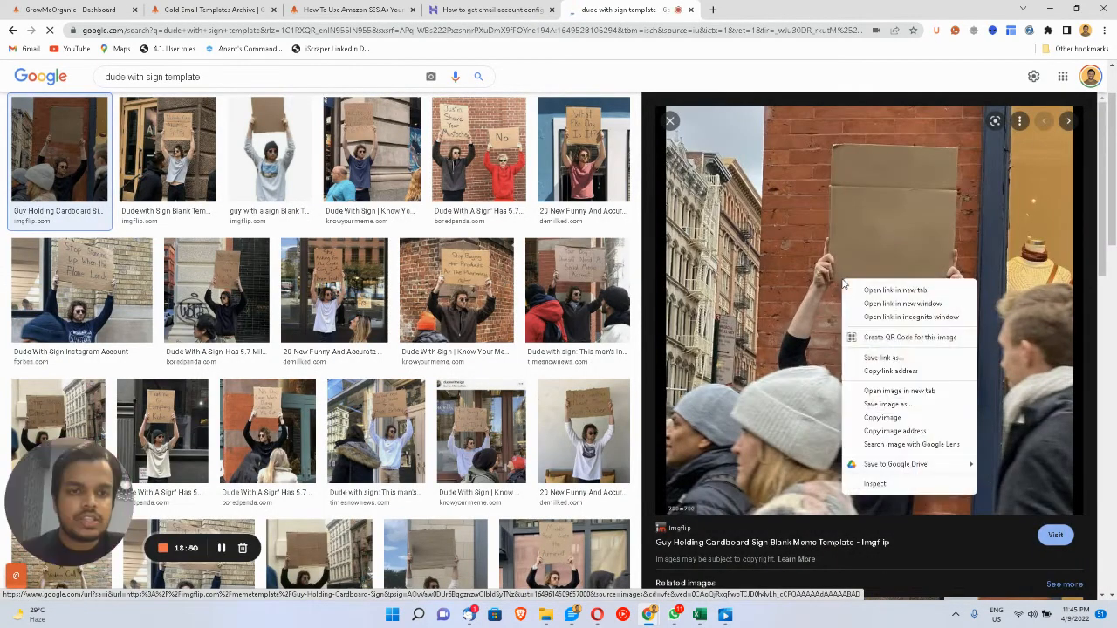
pyautogui.click(881, 404)
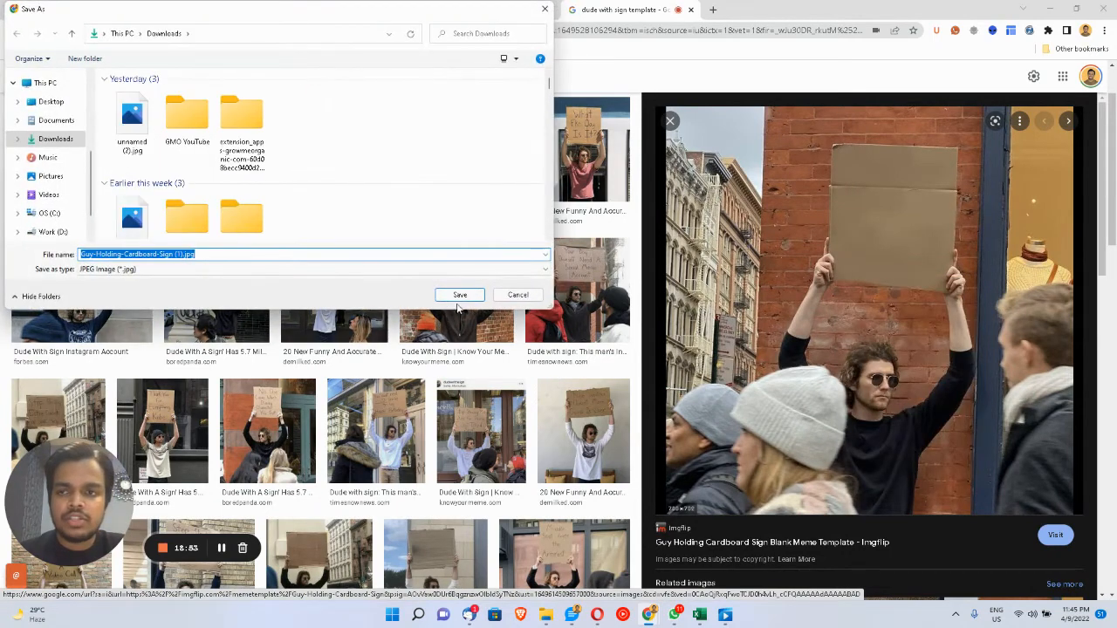
pyautogui.click(460, 297)
pyautogui.hotkey('ctrl', '1')
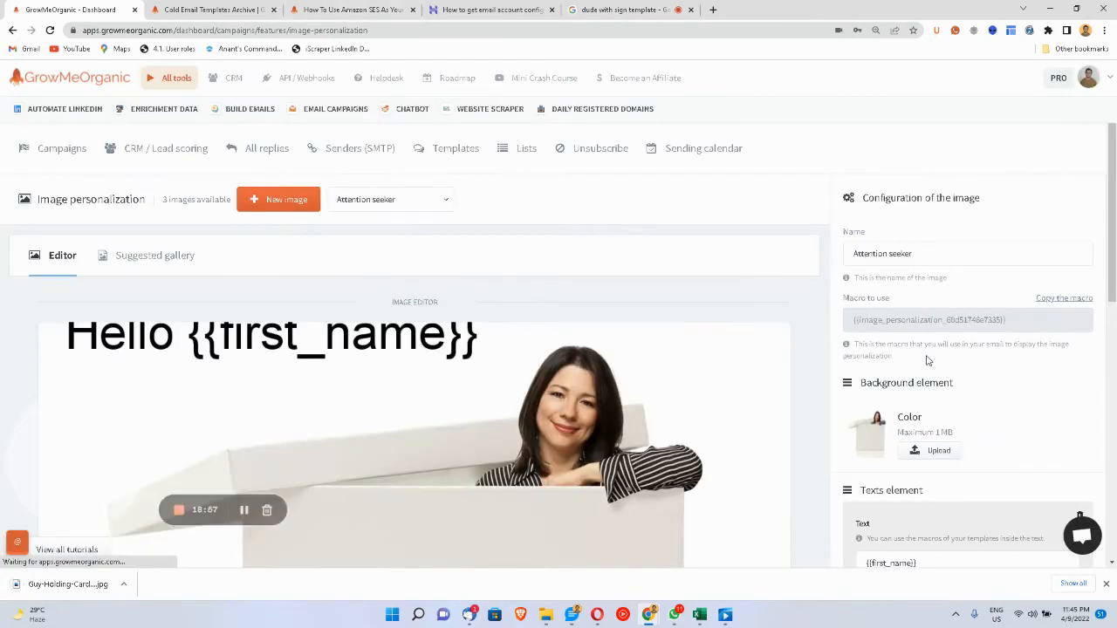
# - Upload the Guy-Holding-Cardboard-Sign photo from Downloads as the Attention seeker background
pyautogui.click(920, 452)
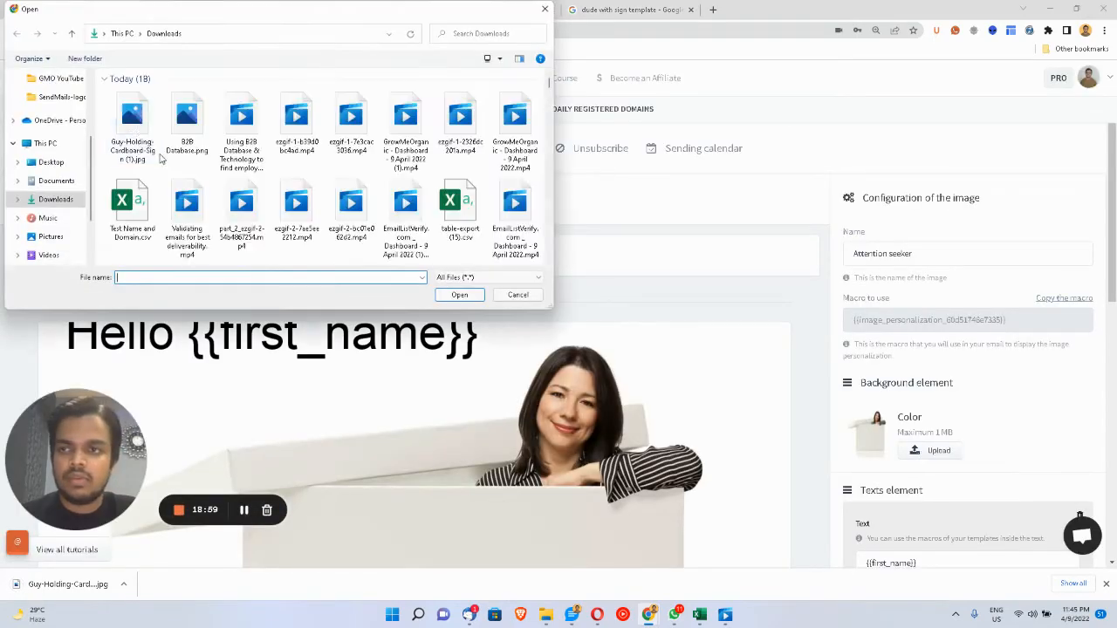
pyautogui.doubleClick(133, 127)
pyautogui.scroll(-3, 569, 380)
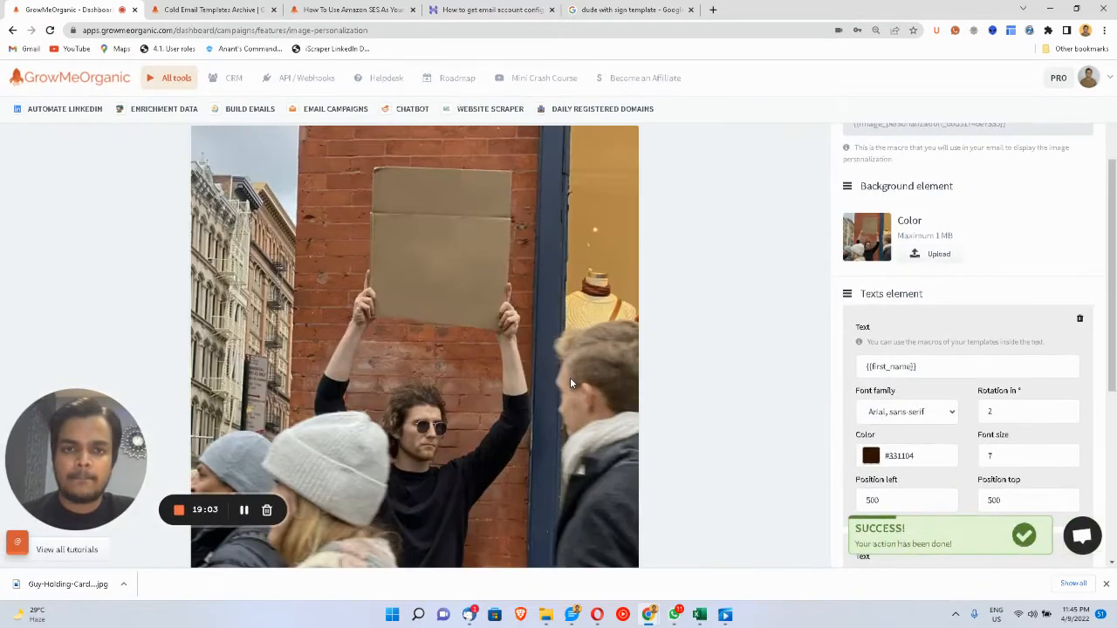
pyautogui.scroll(-1, 559, 417)
pyautogui.scroll(-2, 559, 417)
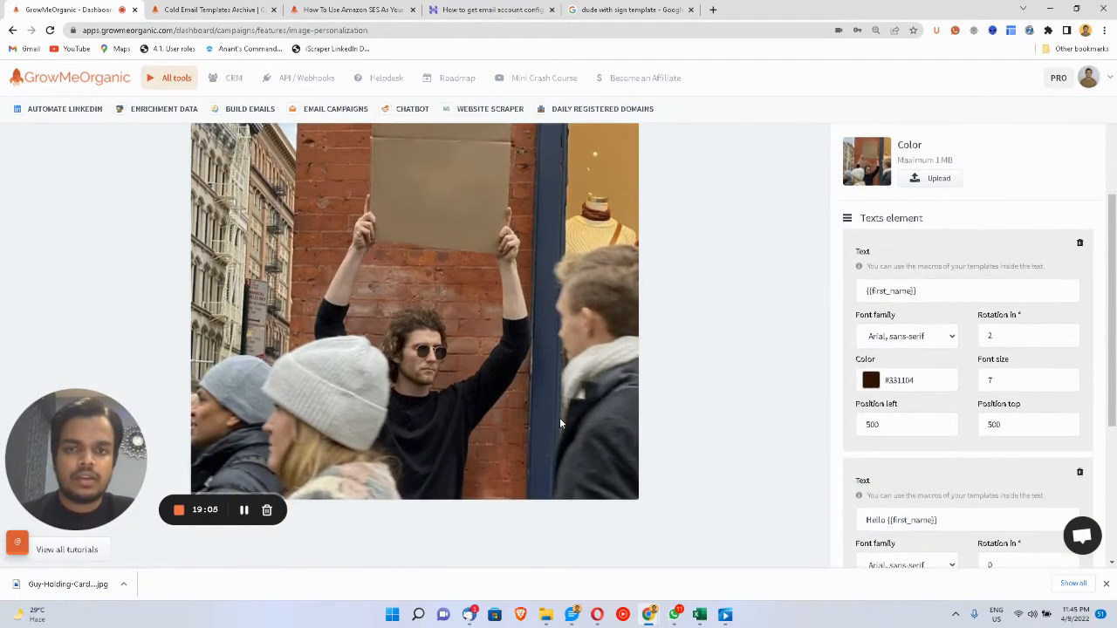
pyautogui.scroll(2, 560, 417)
pyautogui.scroll(-1, 560, 417)
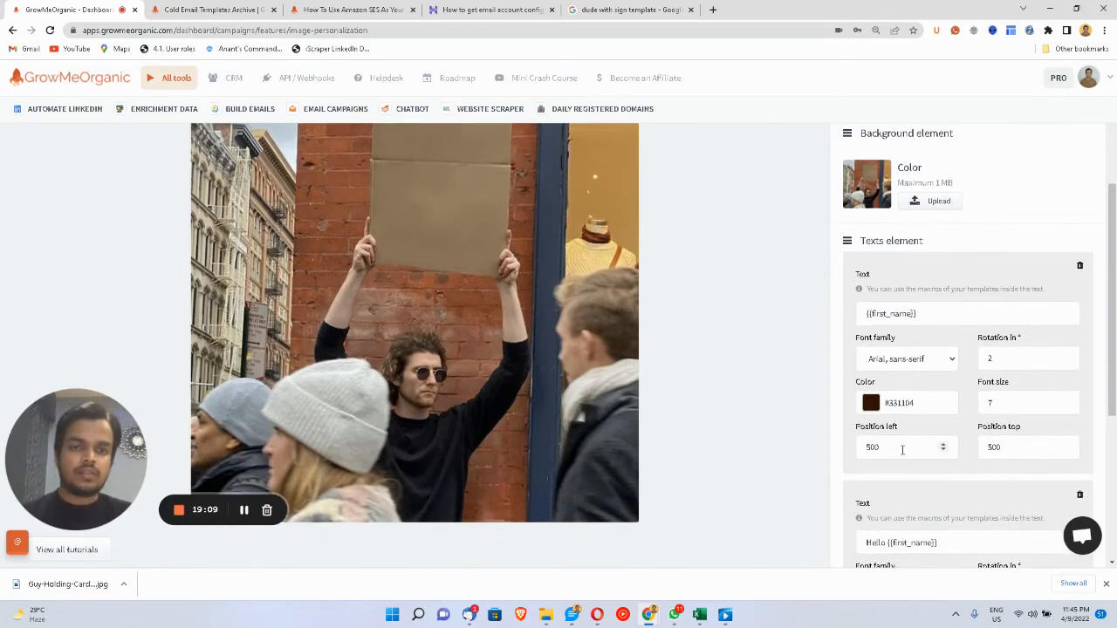
# - Try placing the {{first_name}} text at left position 700 and top position 1000
pyautogui.click(902, 449)
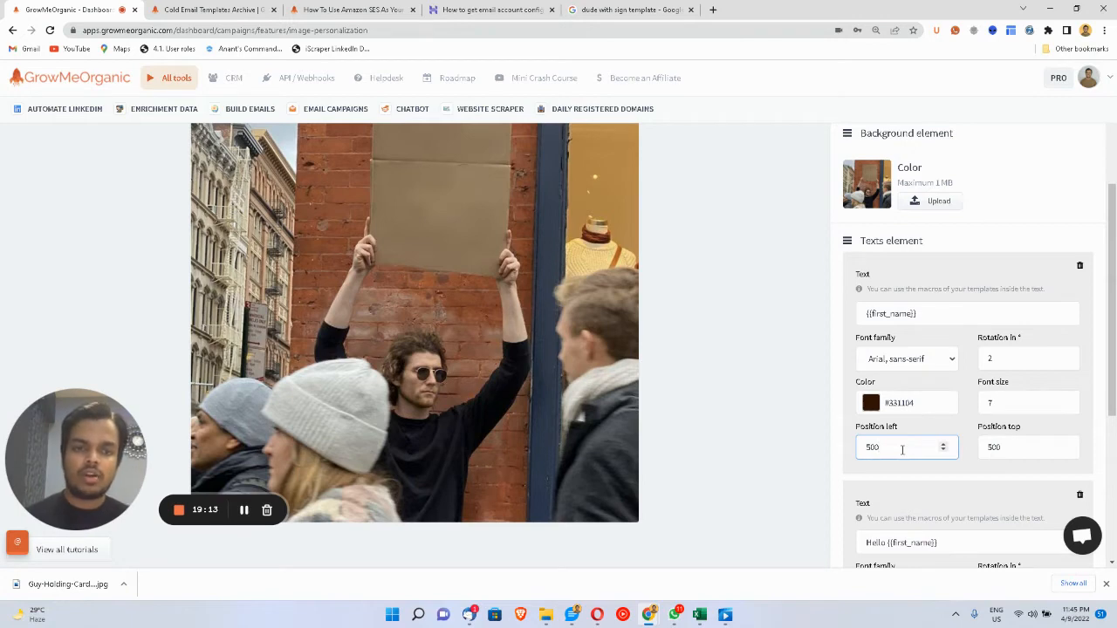
pyautogui.press('Up')
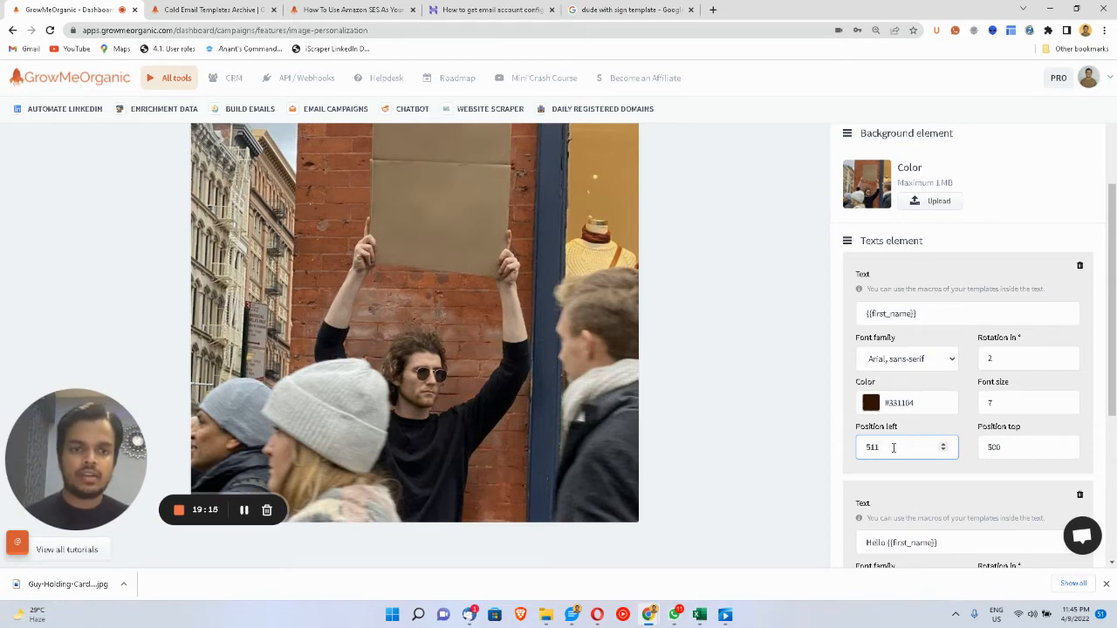
pyautogui.doubleClick(893, 448)
pyautogui.write('700')
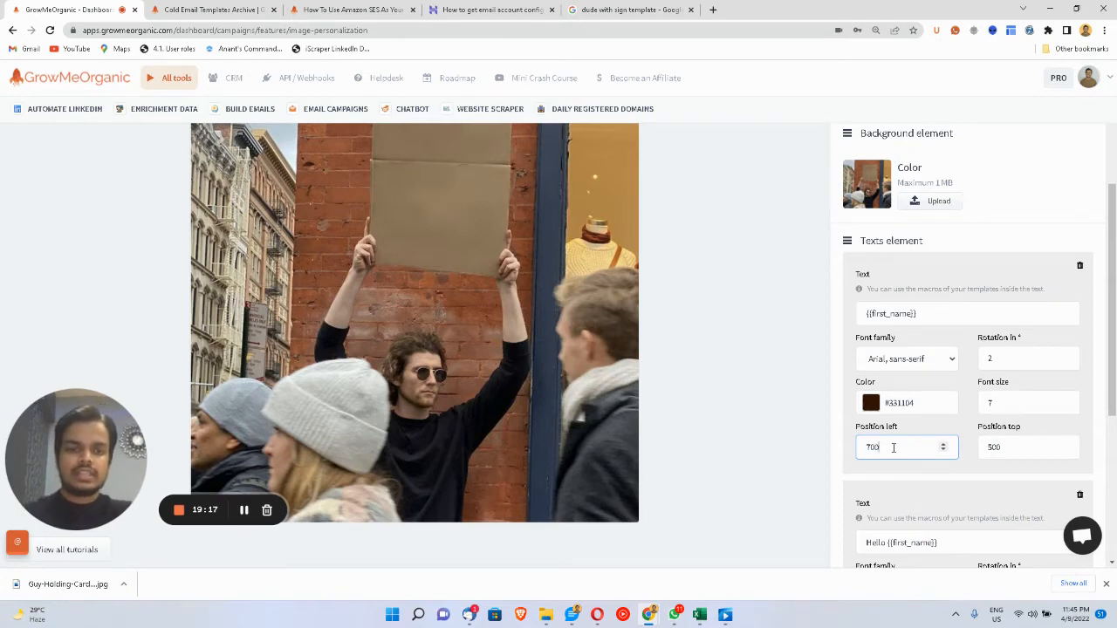
pyautogui.click(1006, 450)
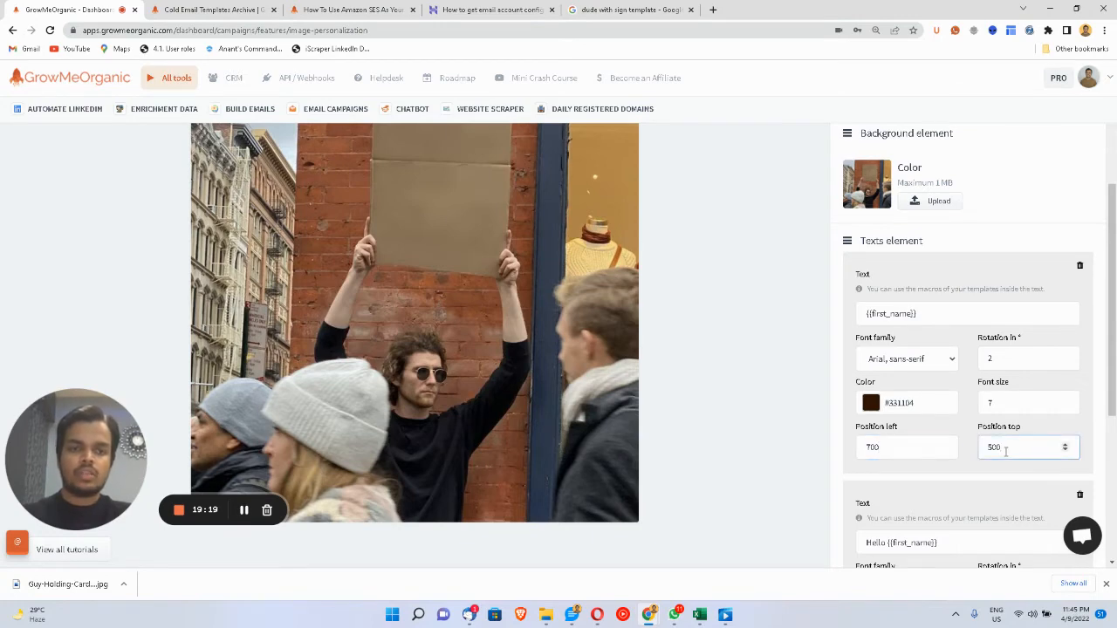
pyautogui.moveTo(1005, 451); pyautogui.dragTo(974, 454)
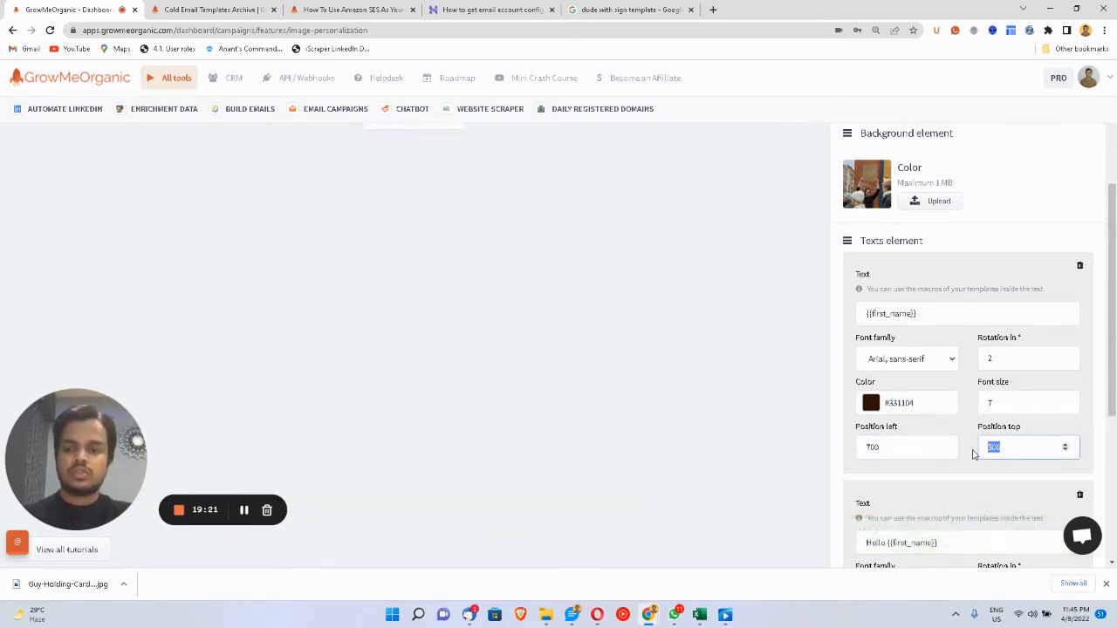
pyautogui.write('1000')
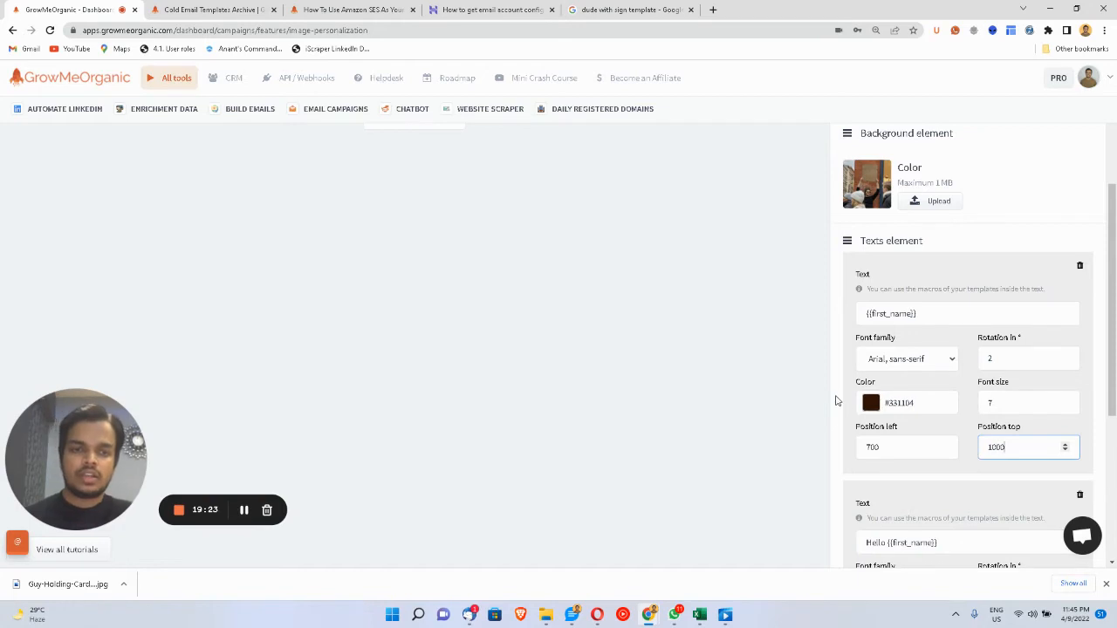
pyautogui.click(835, 401)
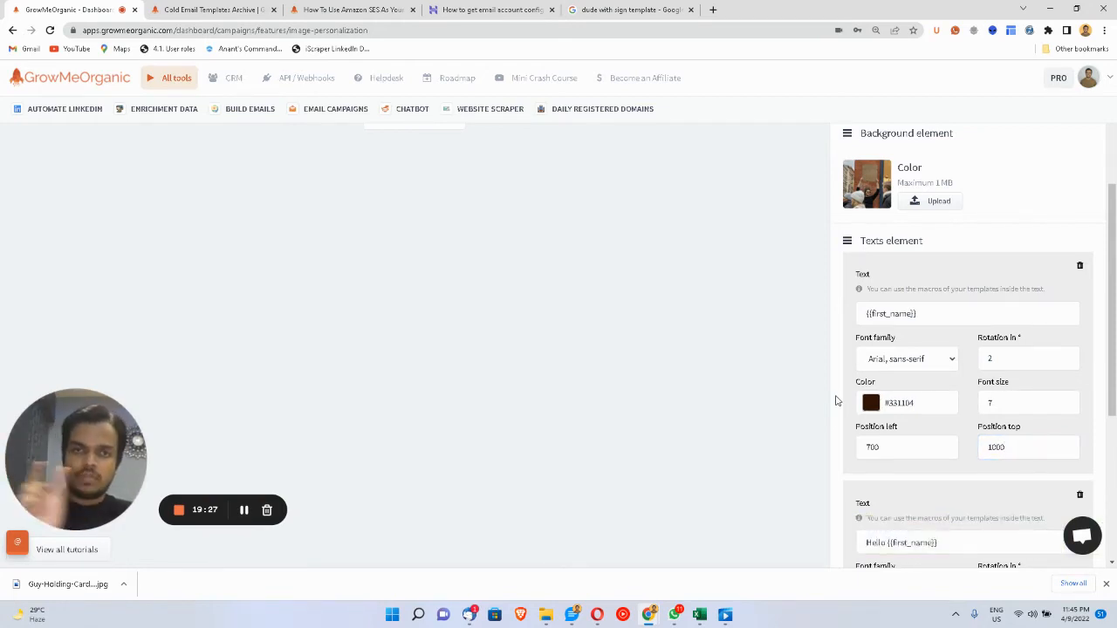
# - Delete the Hello {{first_name}} text layer and set the name text's font size to 12
pyautogui.click(1013, 411)
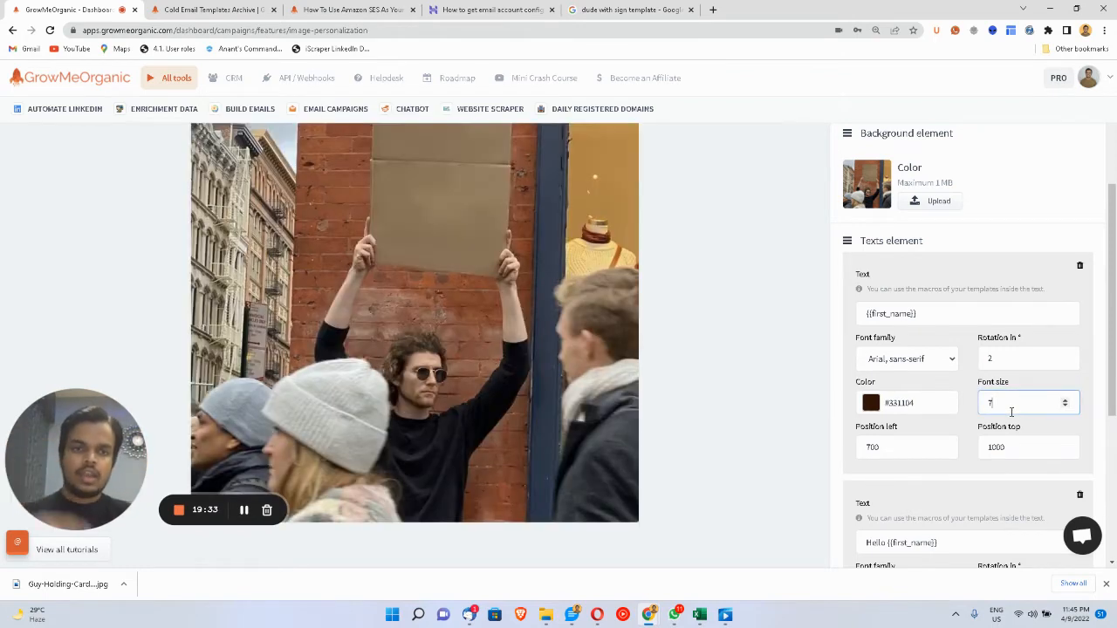
pyautogui.click(989, 358)
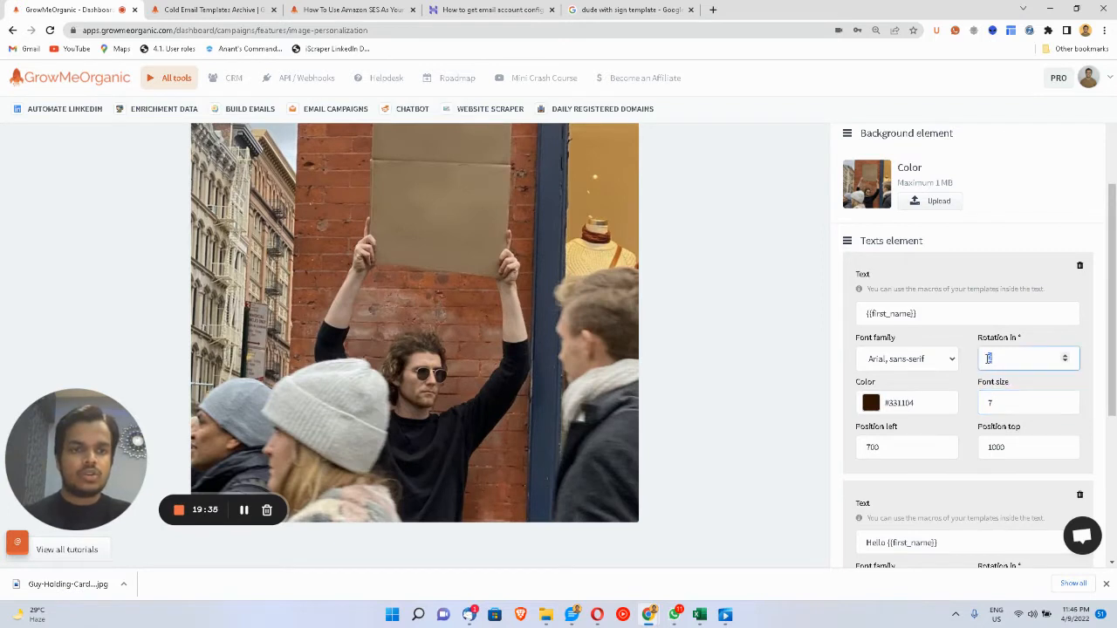
pyautogui.click(982, 403)
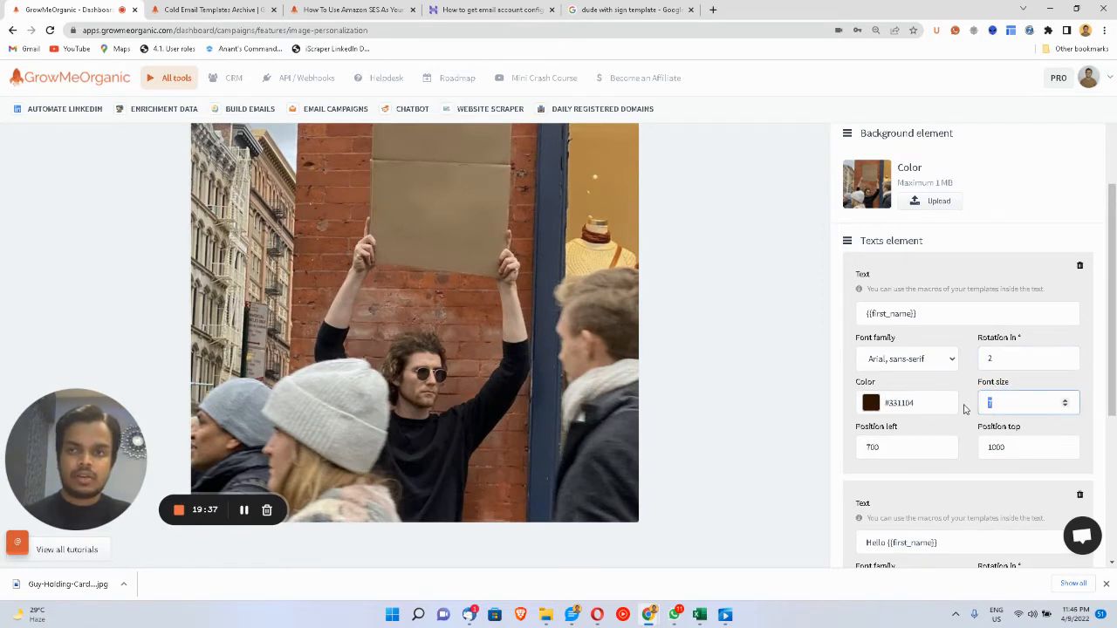
pyautogui.scroll(1, 772, 259)
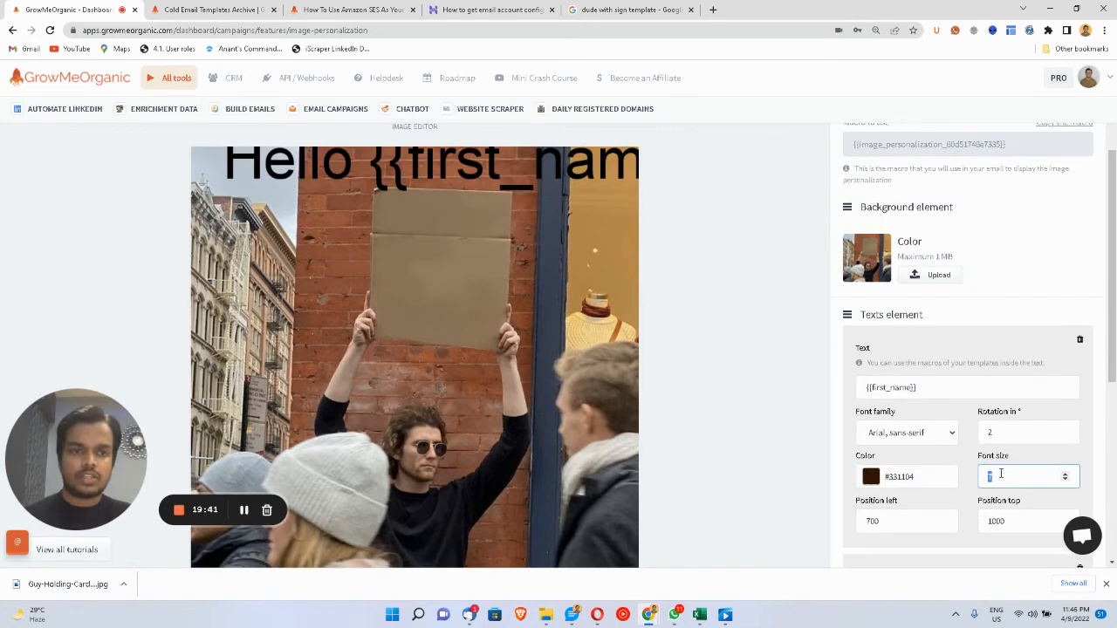
pyautogui.write('15')
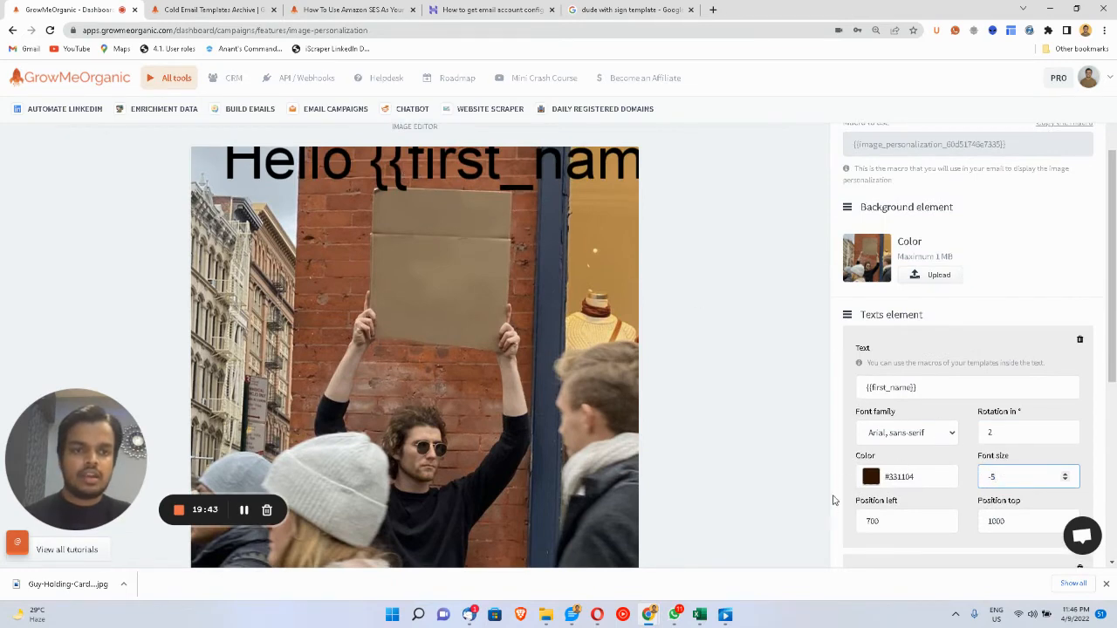
pyautogui.scroll(-2, 832, 504)
pyautogui.click(1079, 394)
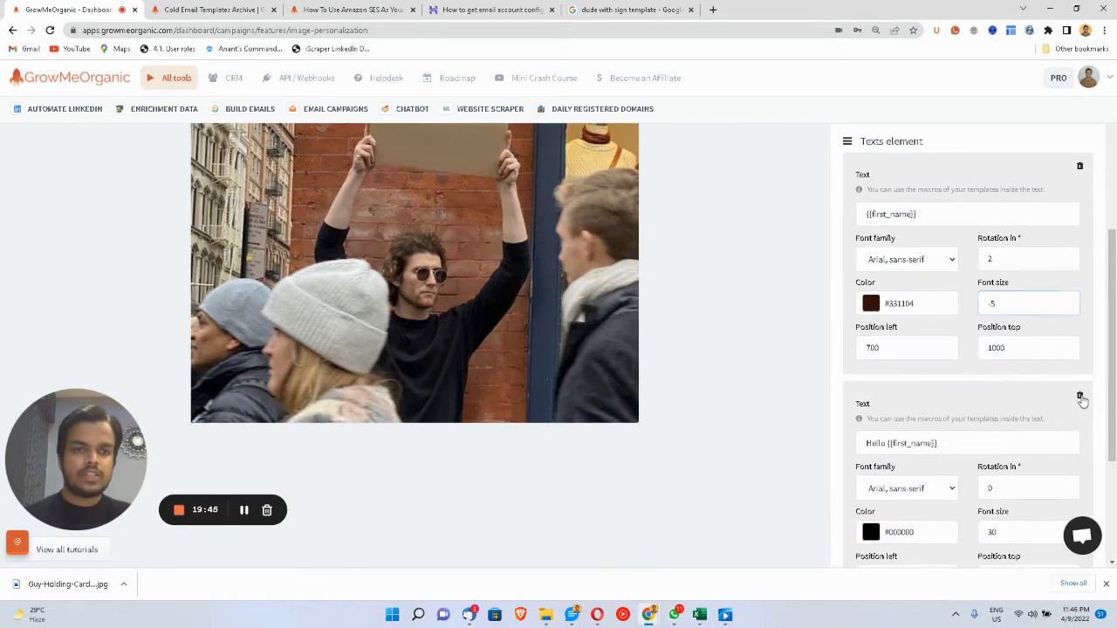
pyautogui.doubleClick(994, 322)
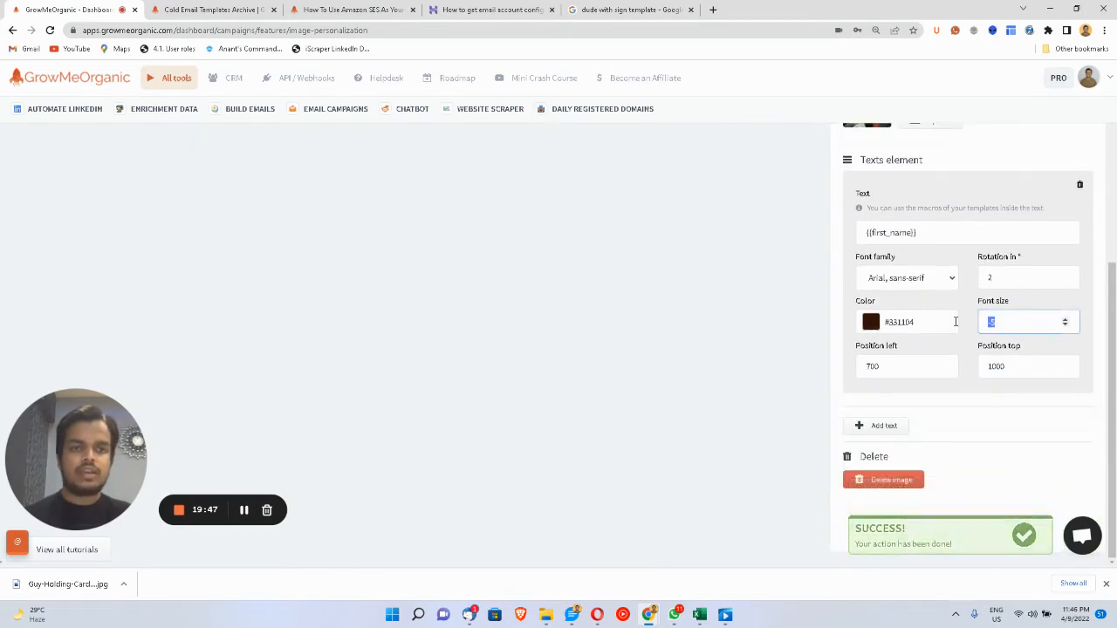
pyautogui.write('12')
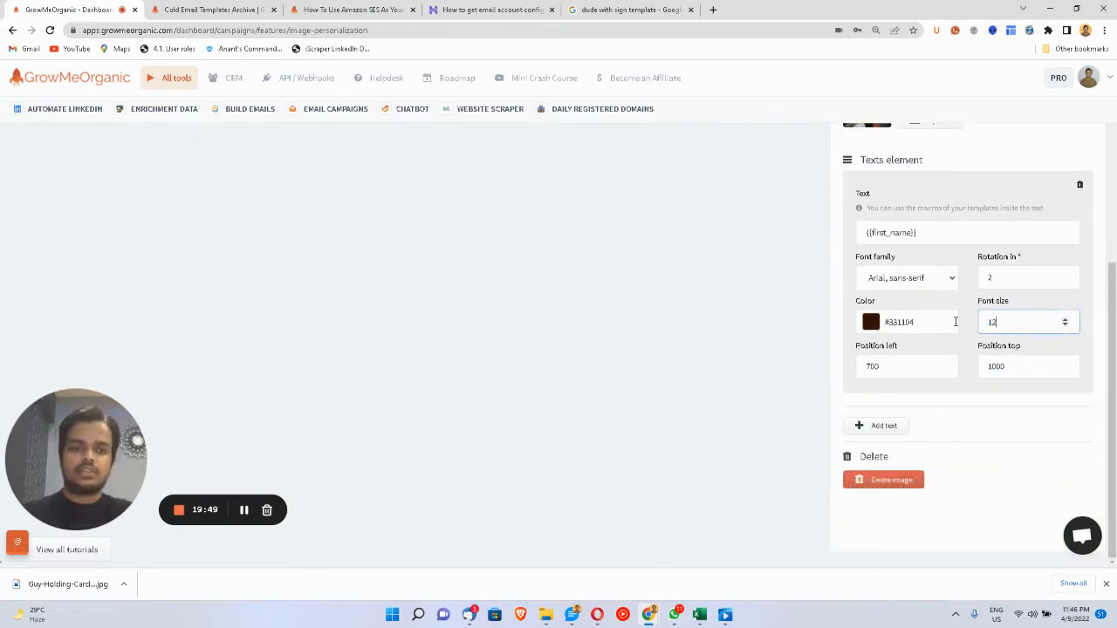
pyautogui.click(1019, 491)
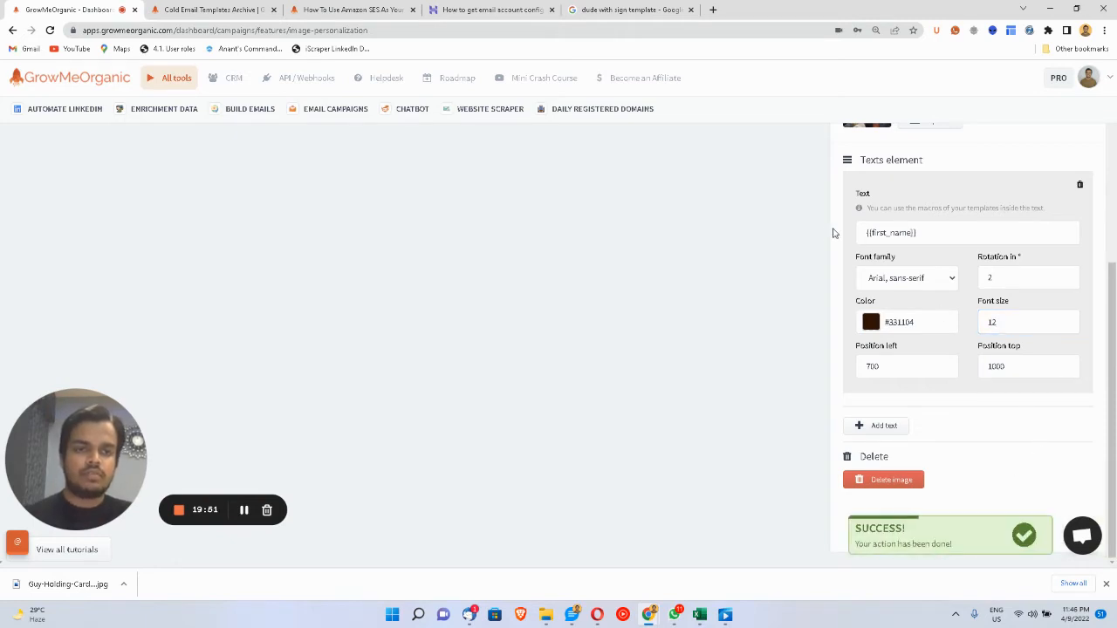
# - Set the name text's position to left 100 and top 100
pyautogui.scroll(5, 825, 233)
pyautogui.scroll(-1, 826, 233)
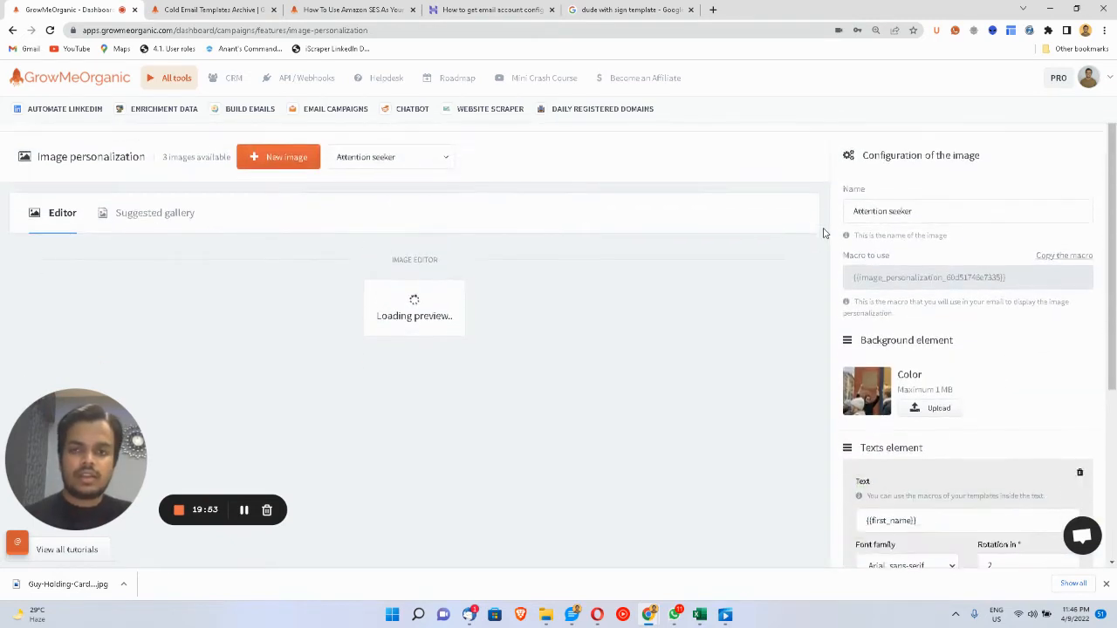
pyautogui.scroll(-1, 854, 349)
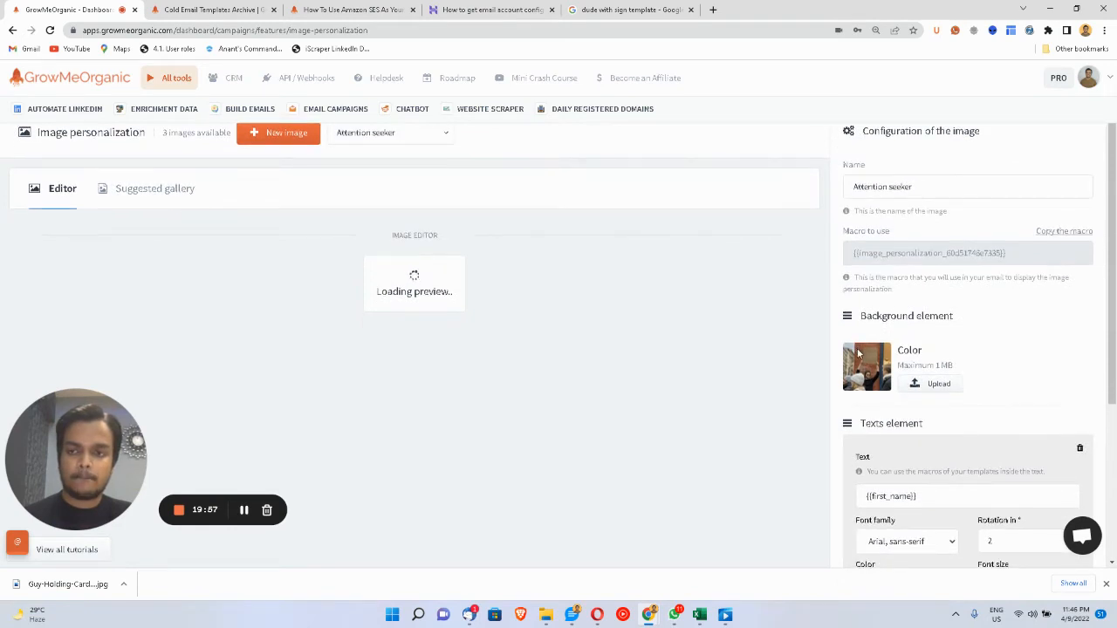
pyautogui.scroll(-3, 858, 352)
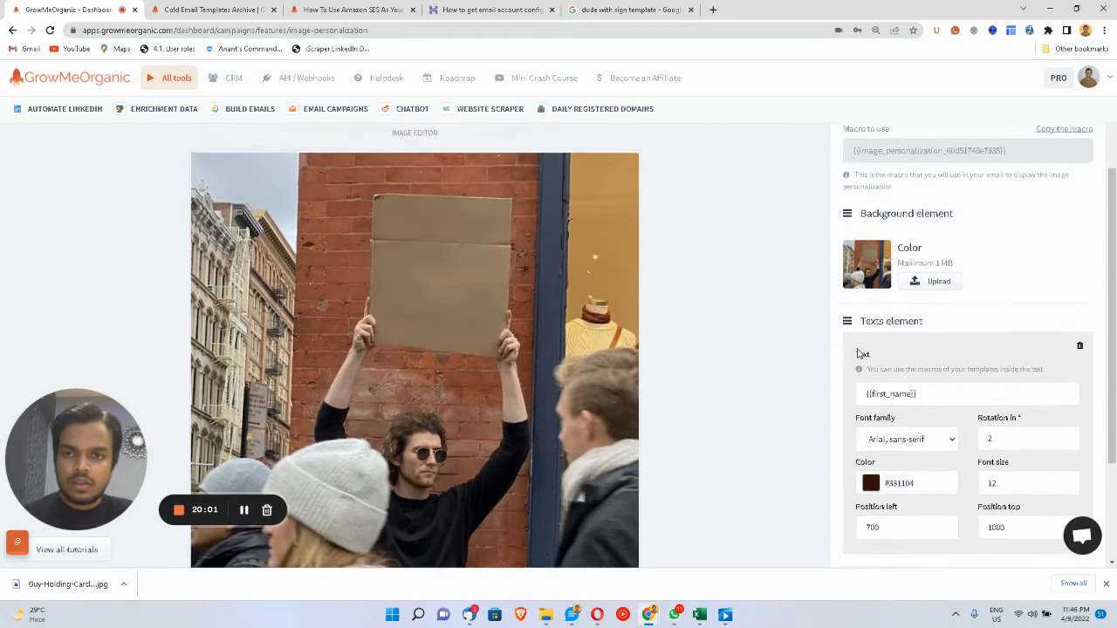
pyautogui.scroll(-1, 858, 351)
pyautogui.scroll(-1, 858, 351)
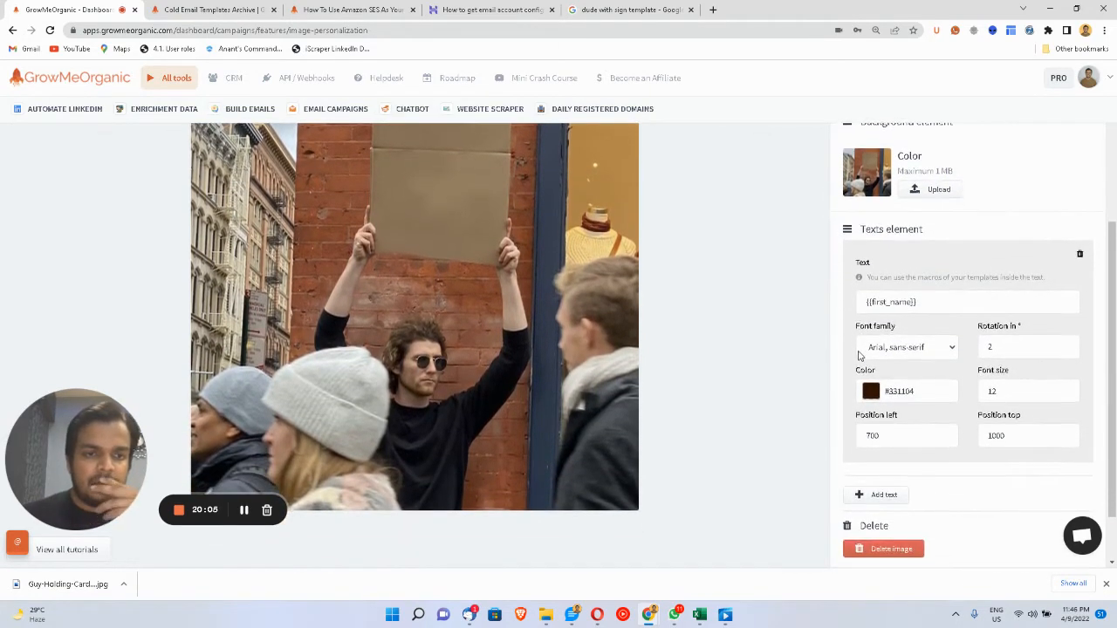
pyautogui.doubleClick(861, 434)
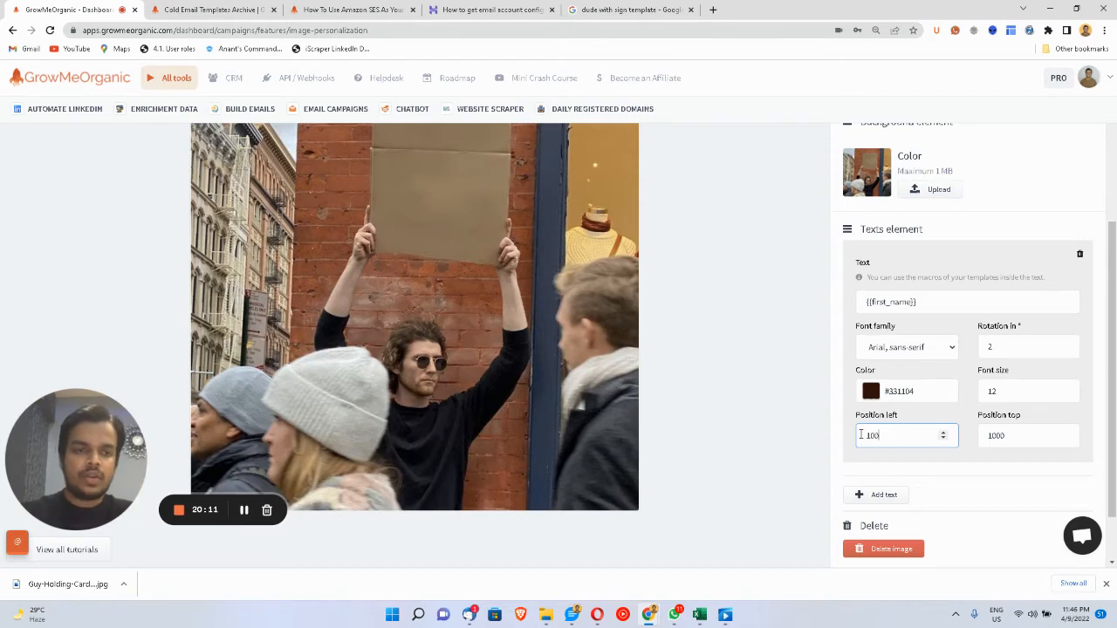
pyautogui.press('Tab')
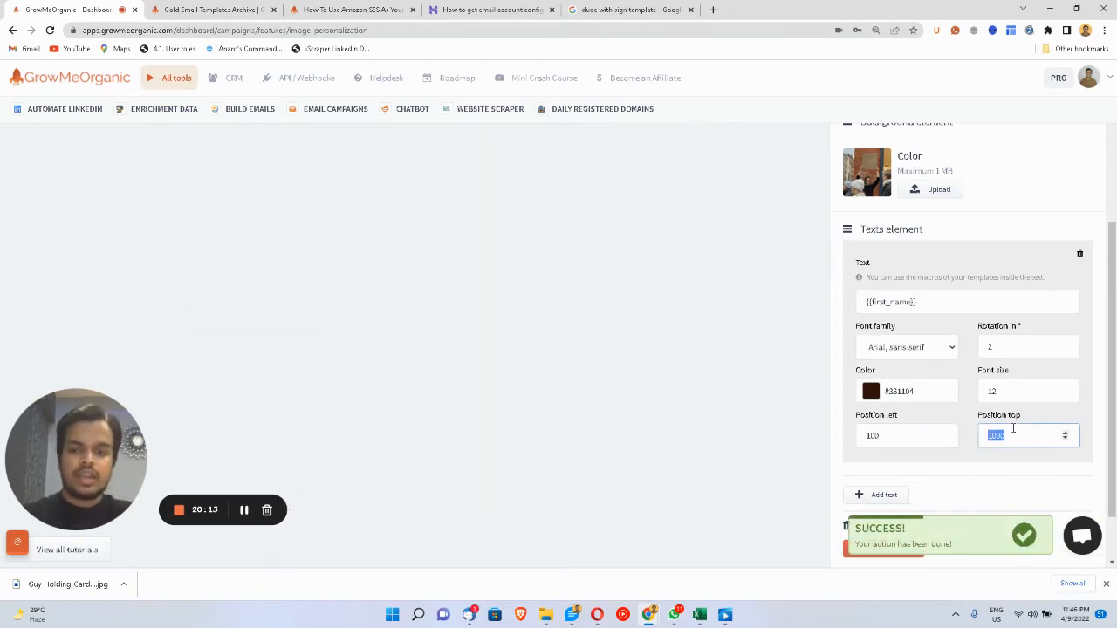
pyautogui.write('100')
pyautogui.click(1017, 391)
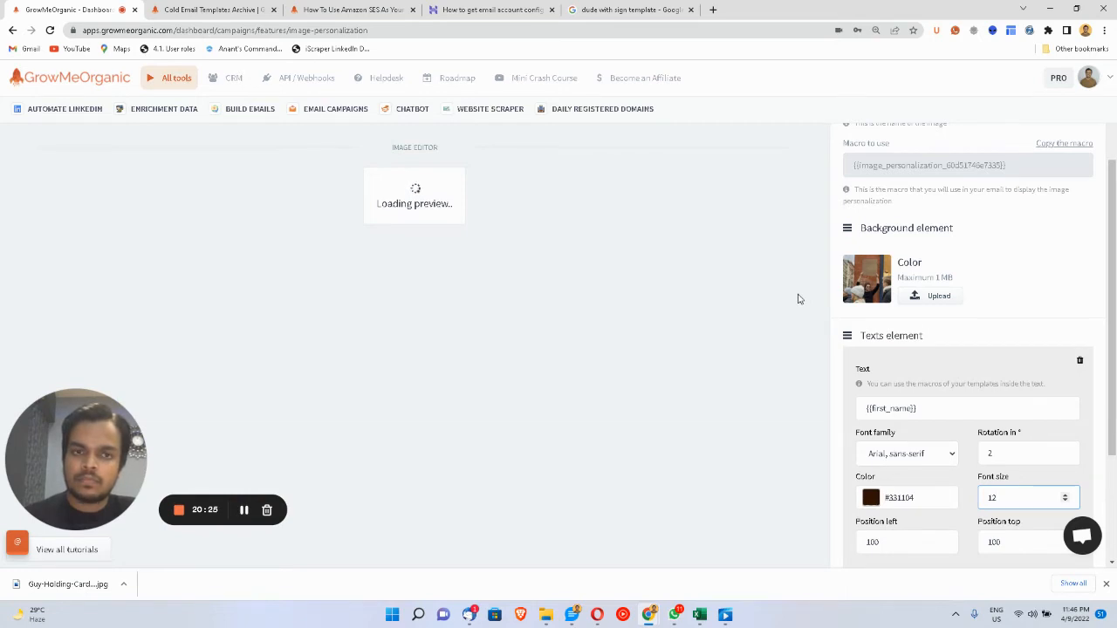
# - Try font size 18 and left position 200 for the name text, then refresh the preview
pyautogui.scroll(-1, 718, 274)
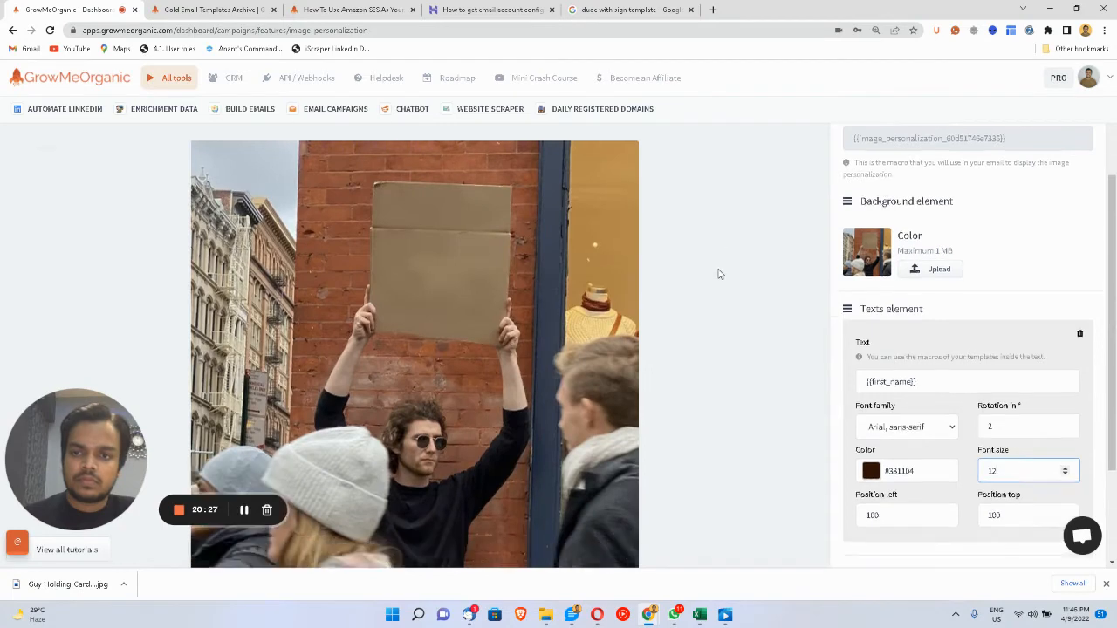
pyautogui.scroll(1, 563, 220)
pyautogui.scroll(-1, 563, 219)
pyautogui.scroll(3, 562, 251)
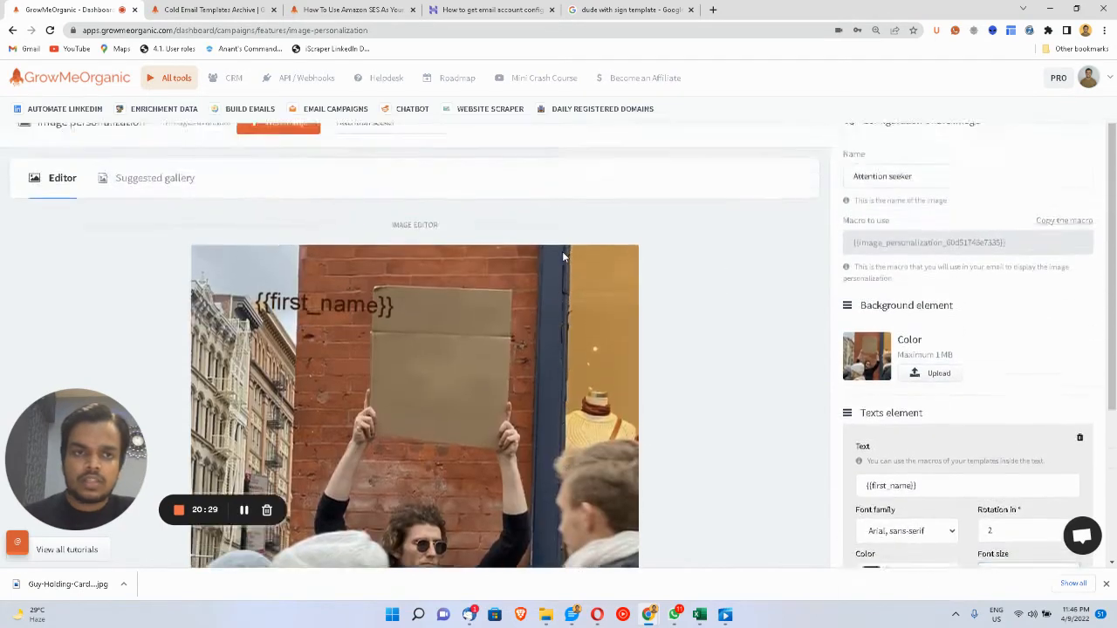
pyautogui.scroll(-5, 600, 295)
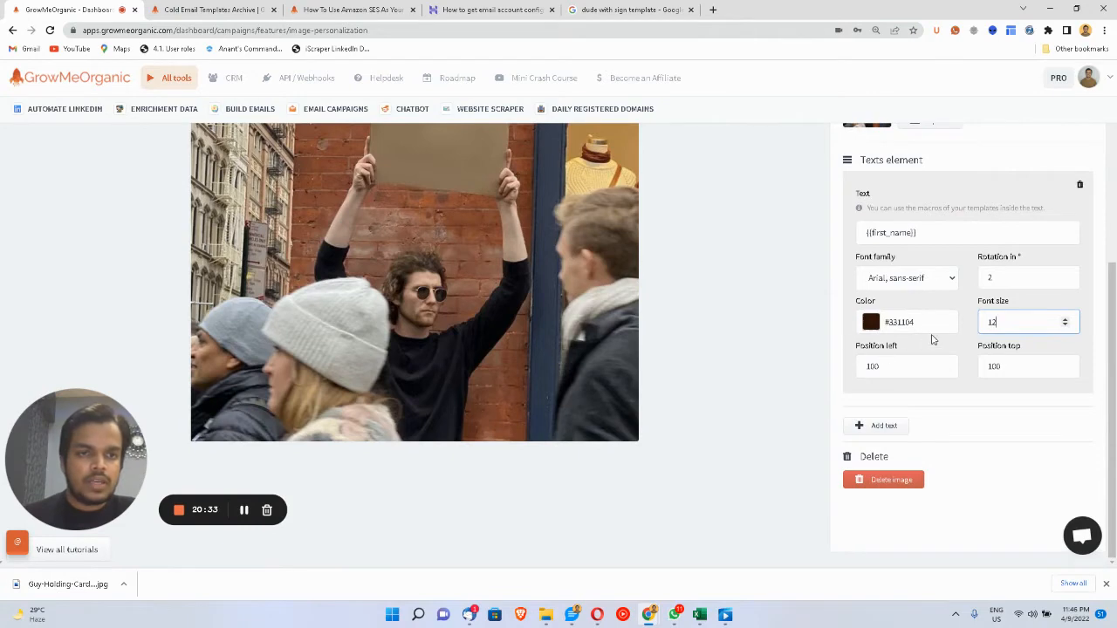
pyautogui.write('1')
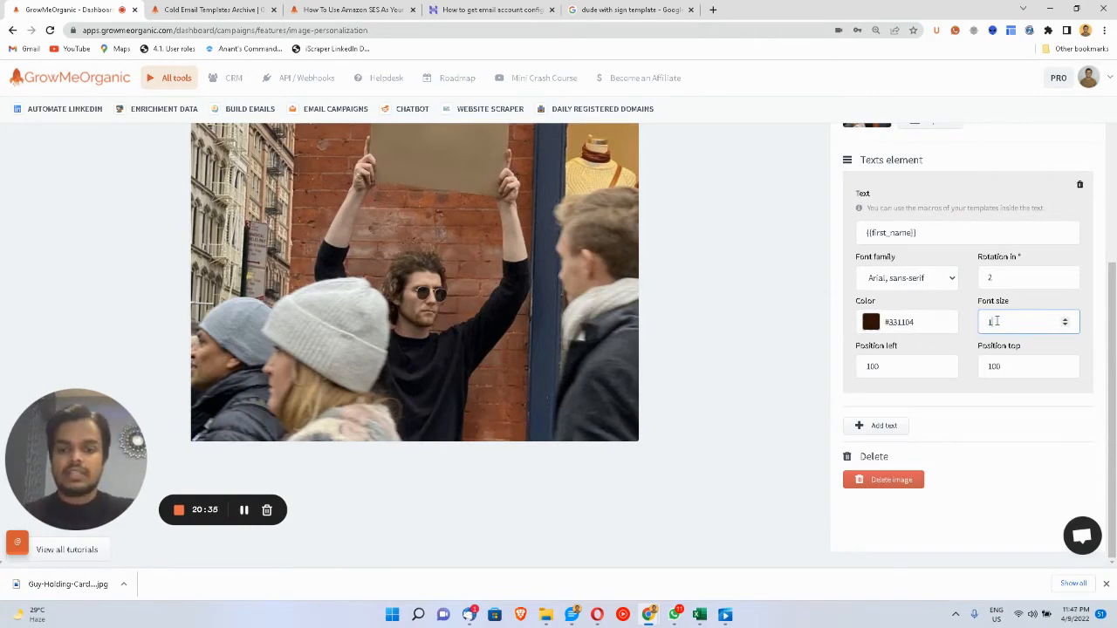
pyautogui.click(1011, 280)
pyautogui.click(996, 367)
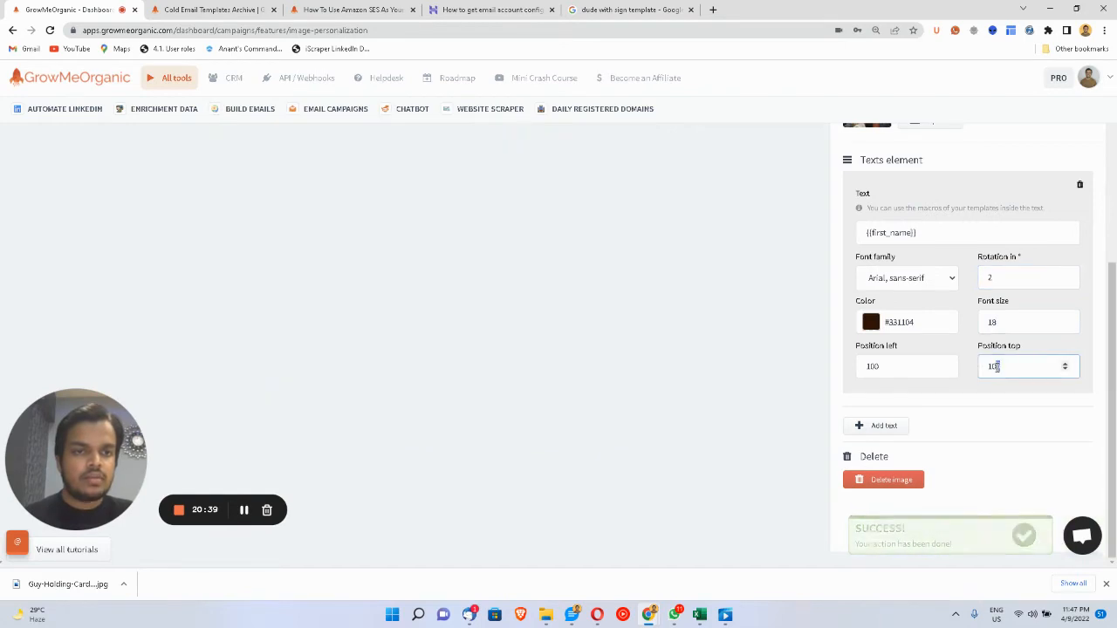
pyautogui.doubleClick(993, 368)
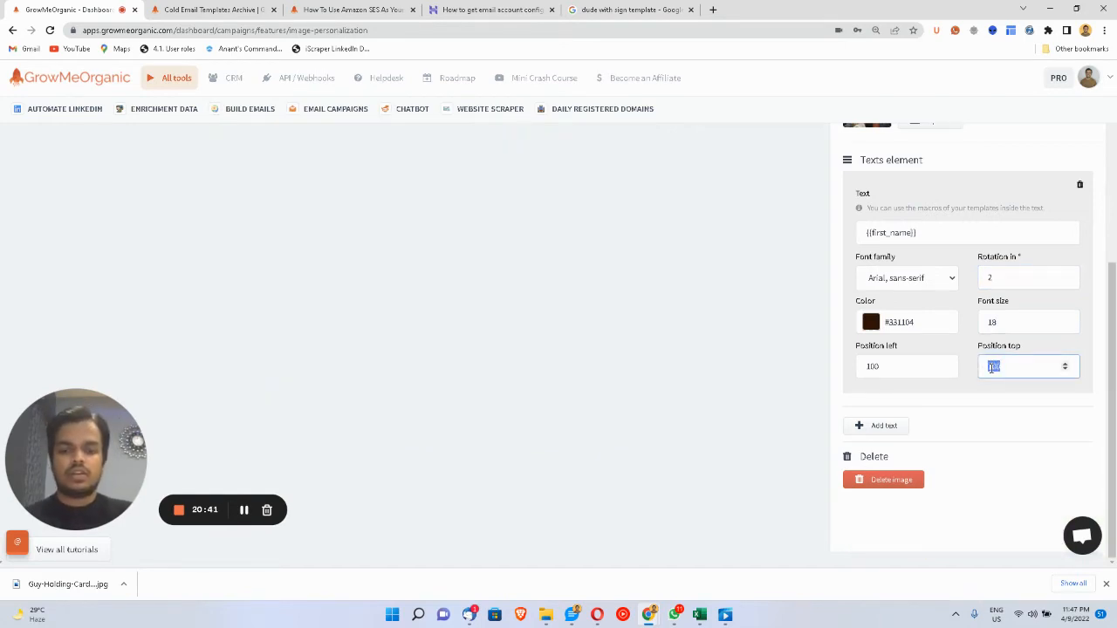
pyautogui.write('2')
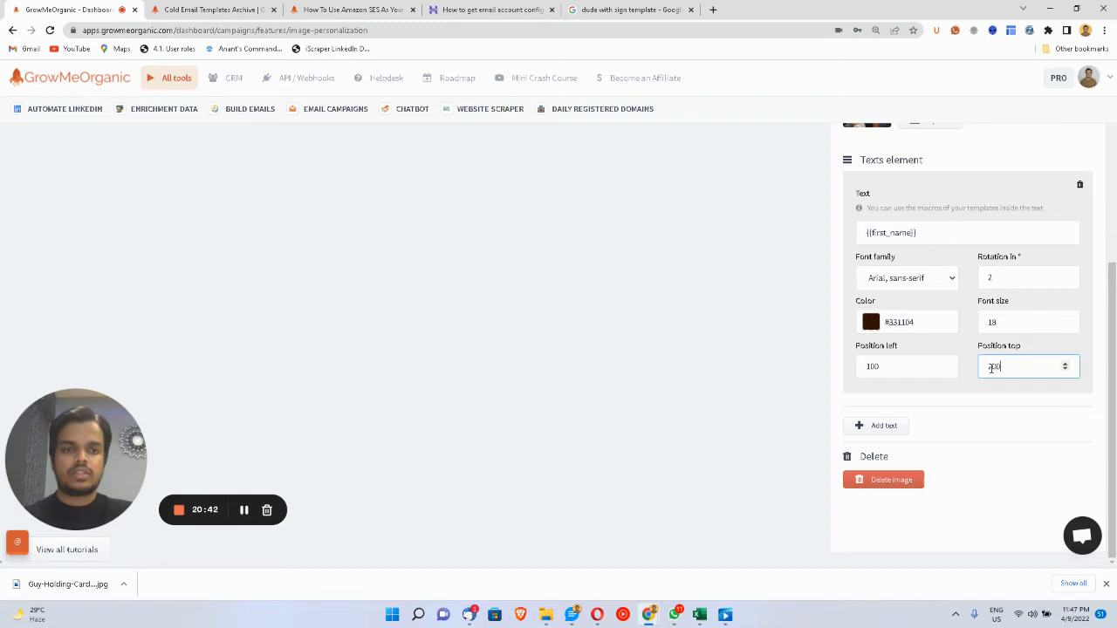
pyautogui.click(922, 366)
pyautogui.doubleClick(923, 365)
pyautogui.write('200')
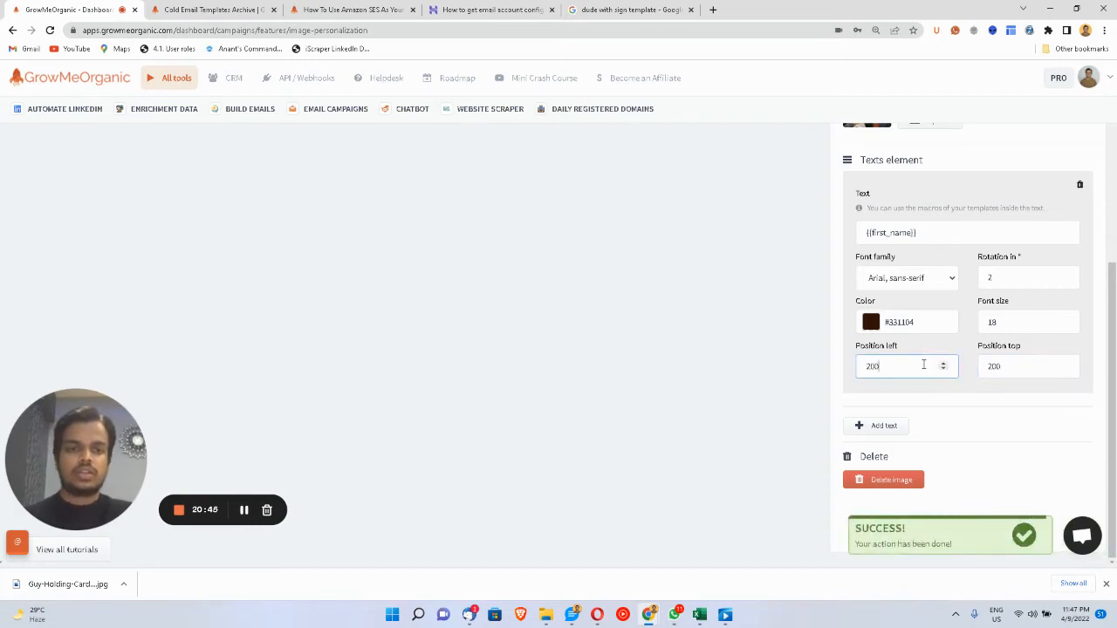
pyautogui.click(1010, 329)
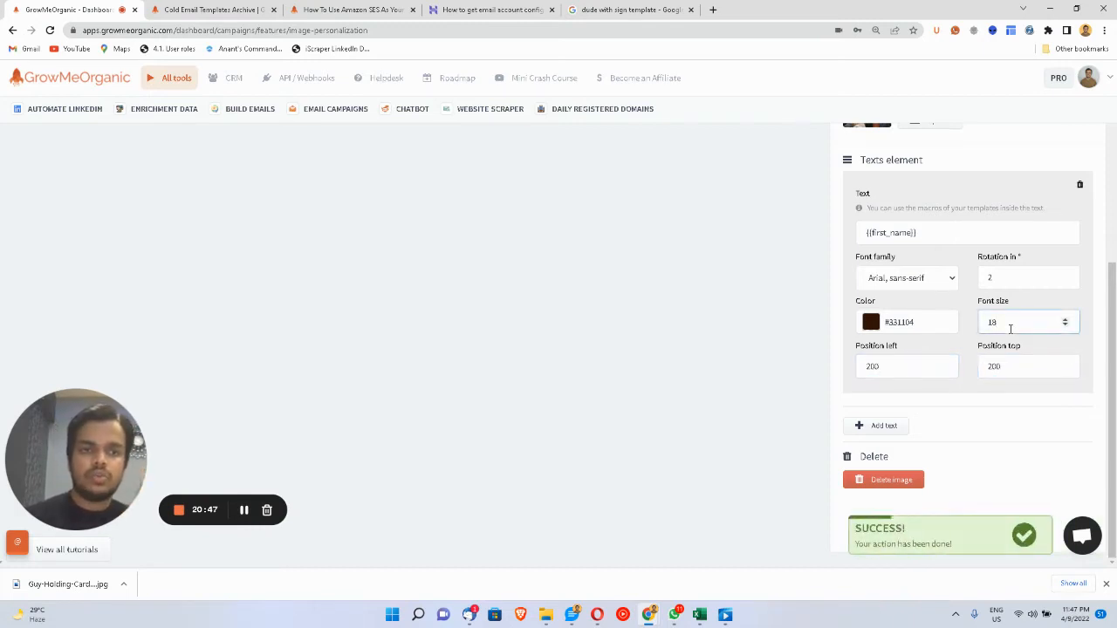
pyautogui.click(841, 281)
# - Adjust the font size and left position to move the name onto the sign
pyautogui.scroll(2, 840, 281)
pyautogui.scroll(1, 840, 281)
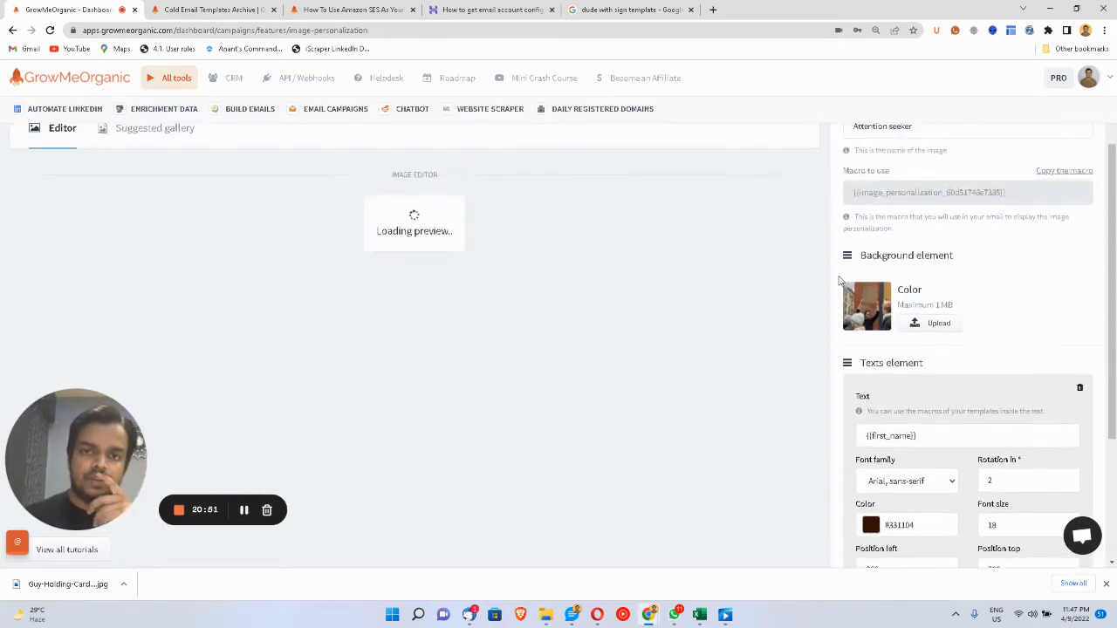
pyautogui.scroll(-1, 840, 281)
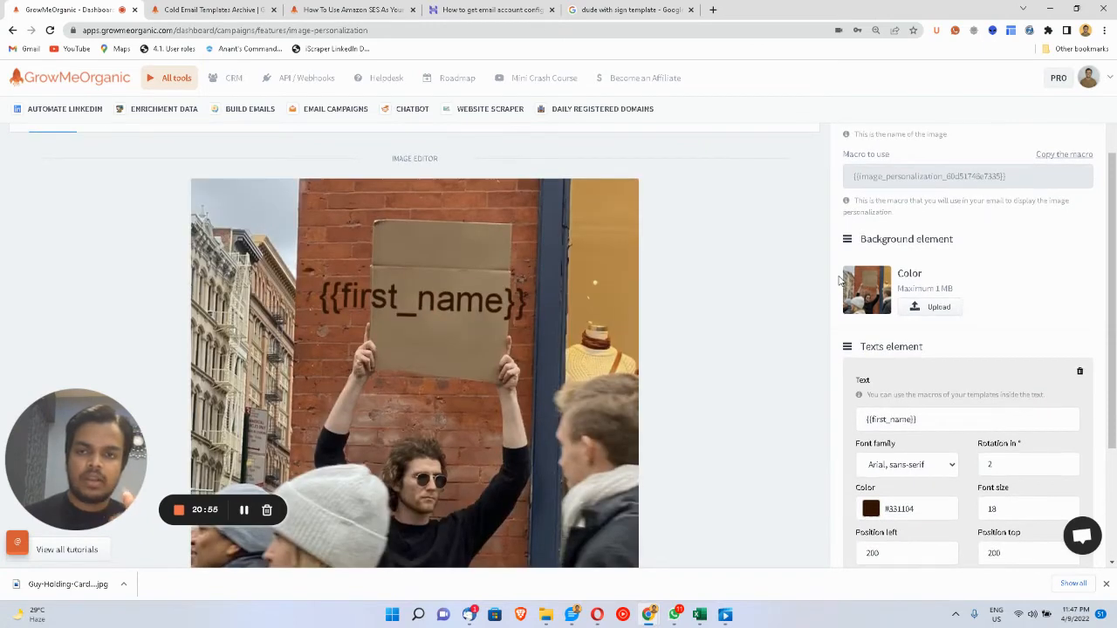
pyautogui.scroll(-1, 841, 281)
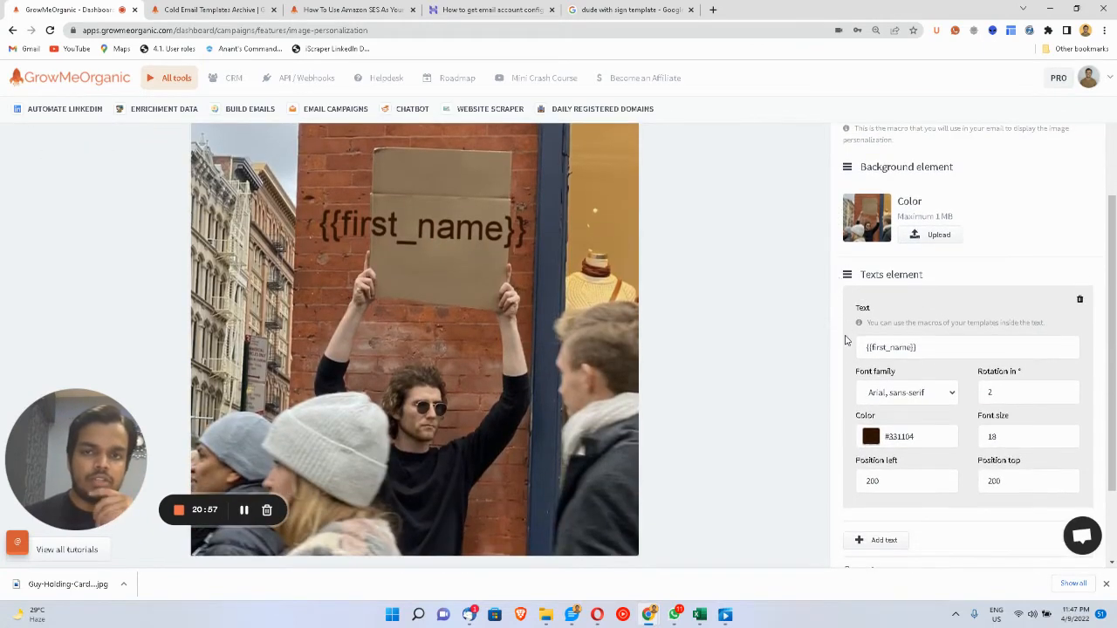
pyautogui.click(897, 477)
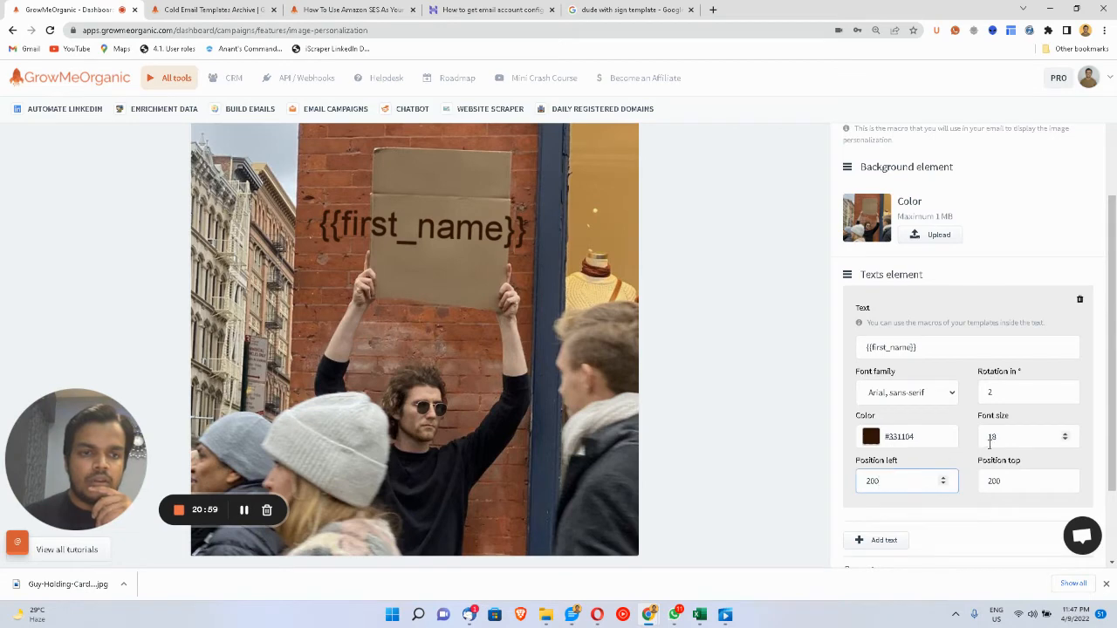
pyautogui.moveTo(995, 439); pyautogui.dragTo(961, 439)
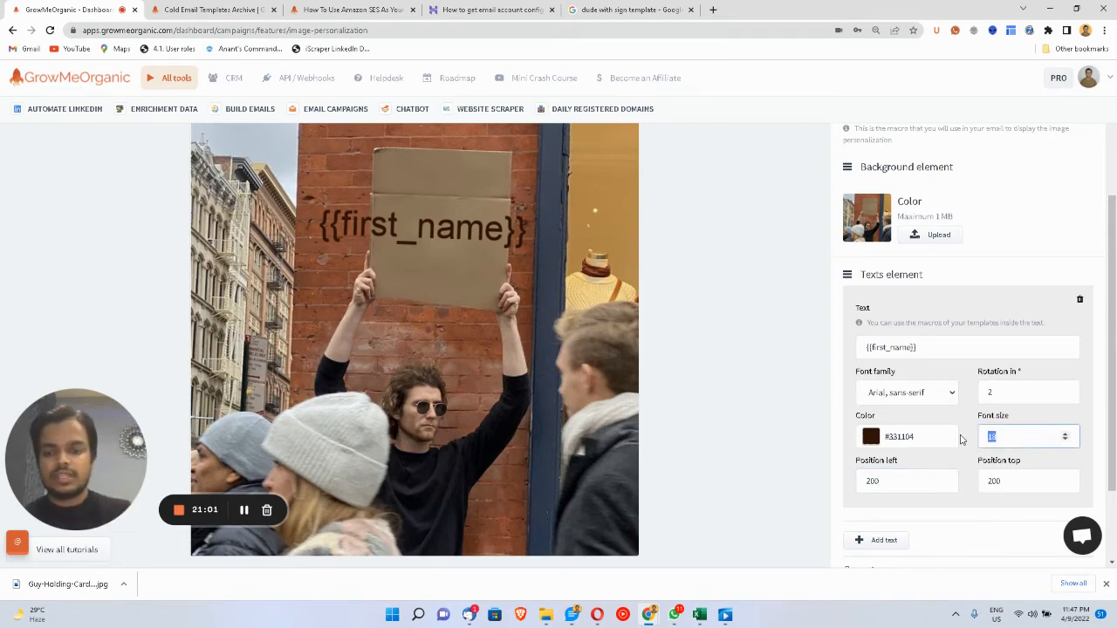
pyautogui.write('12')
pyautogui.moveTo(907, 480); pyautogui.dragTo(860, 487)
pyautogui.write('1')
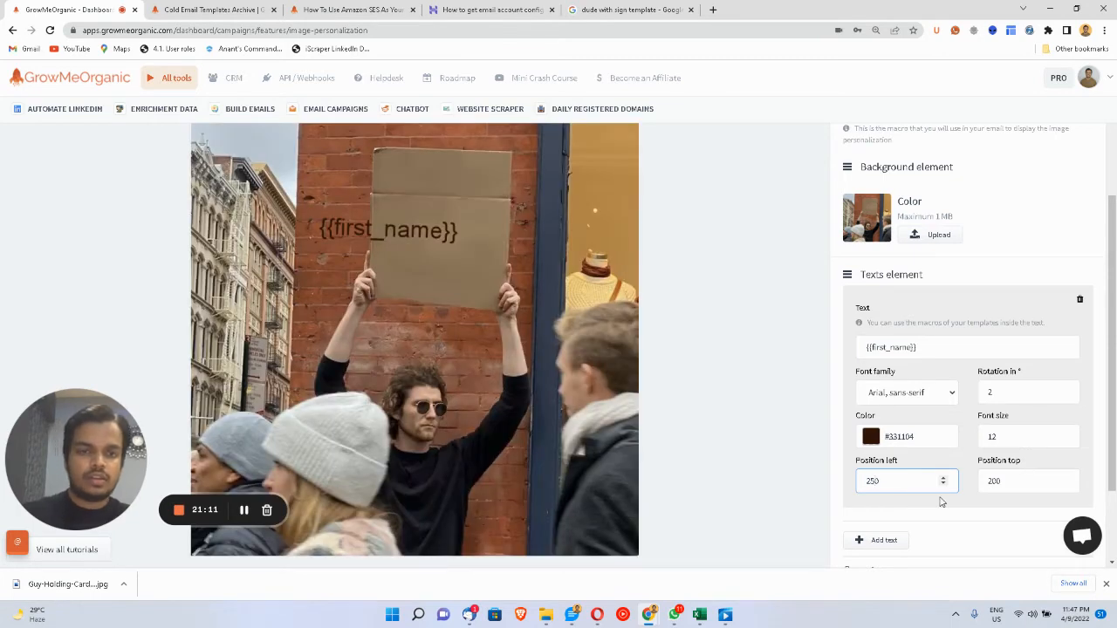
pyautogui.click(753, 392)
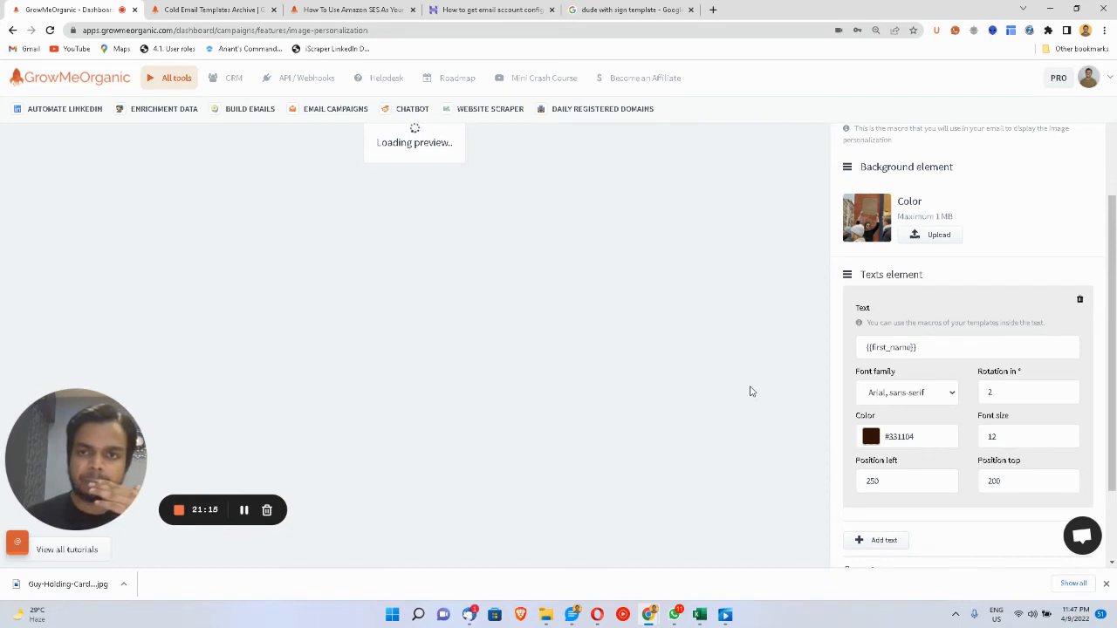
# - Finalize the name at top 180, size 8, rotation 0, then copy the image macro
pyautogui.click(1004, 476)
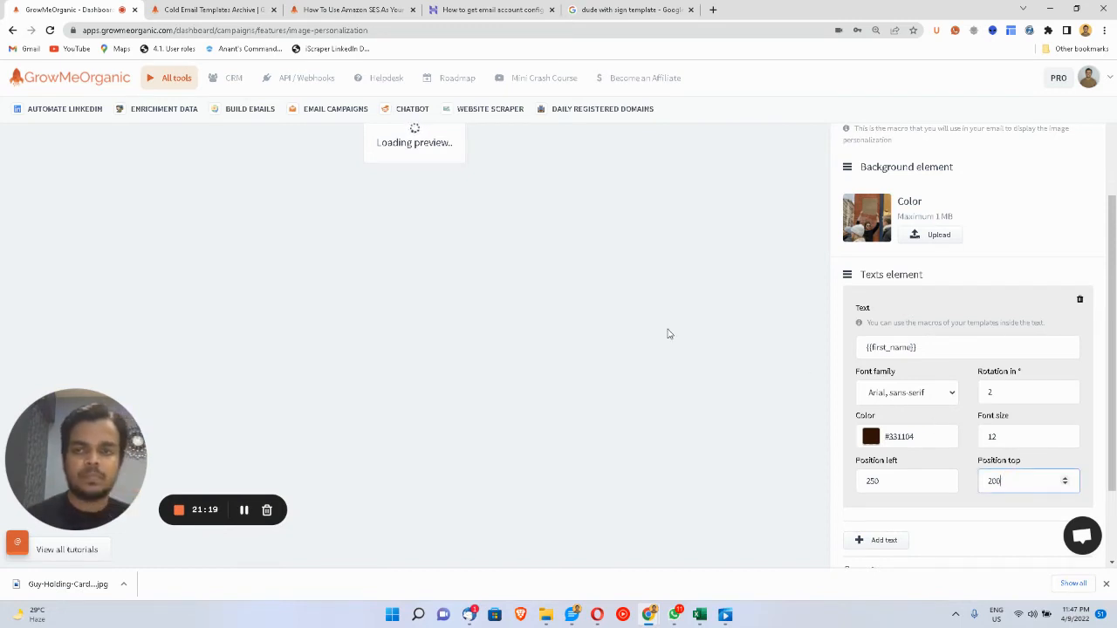
pyautogui.scroll(2, 668, 333)
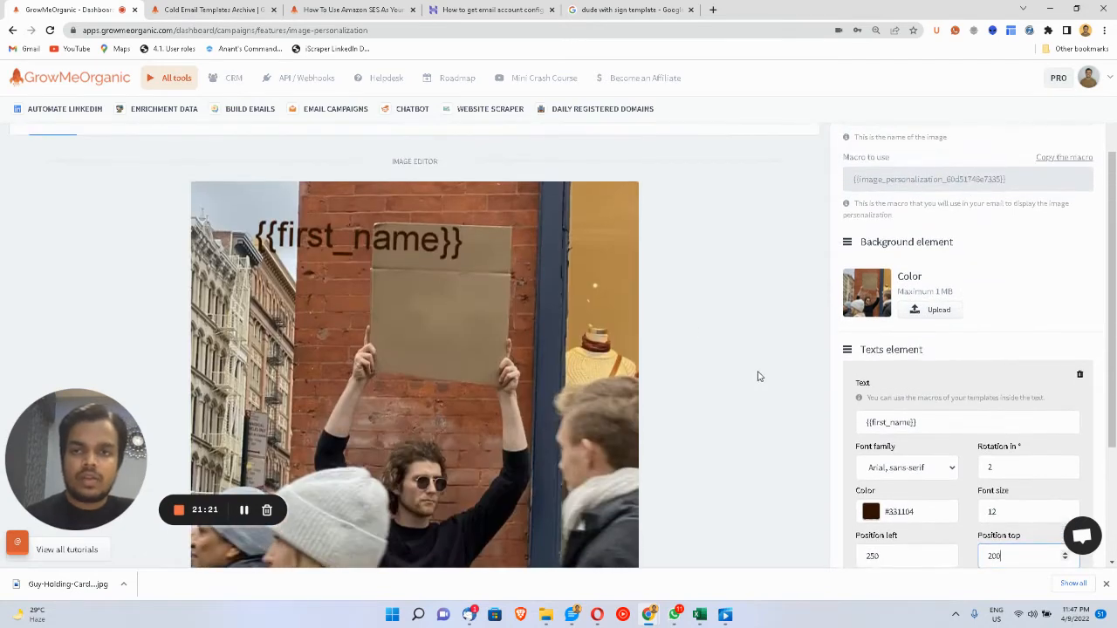
pyautogui.scroll(-1, 908, 559)
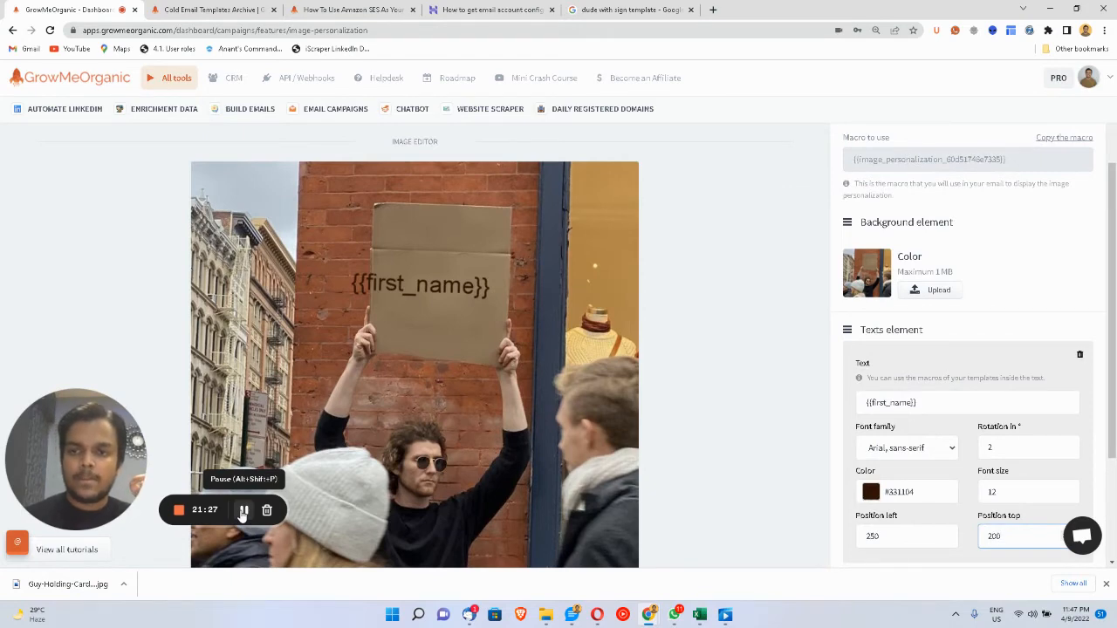
pyautogui.click(244, 513)
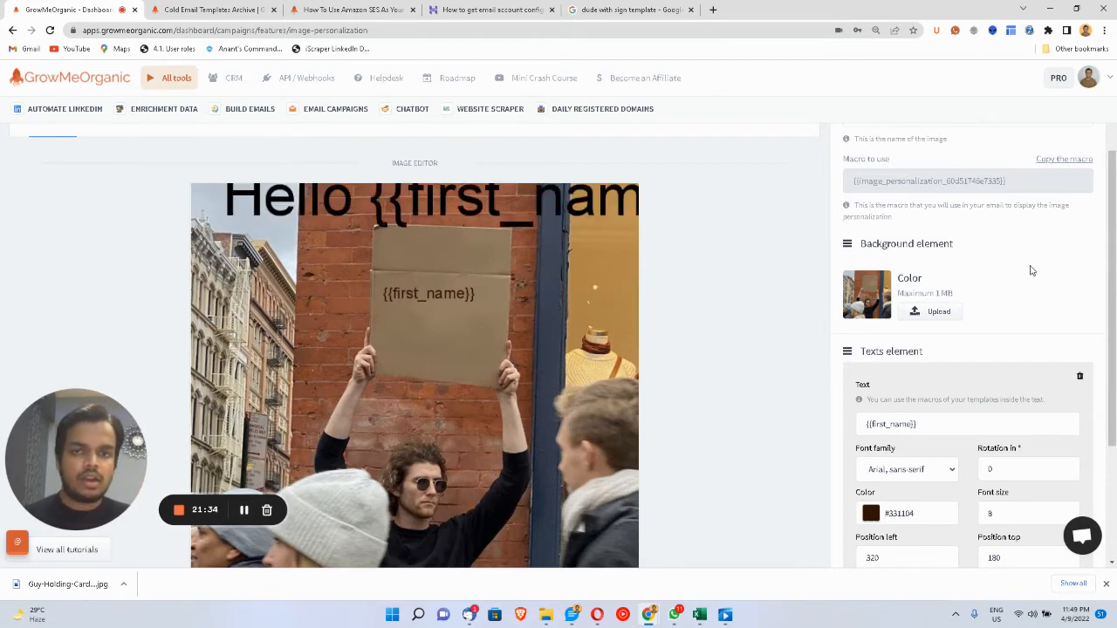
pyautogui.scroll(-2, 1029, 270)
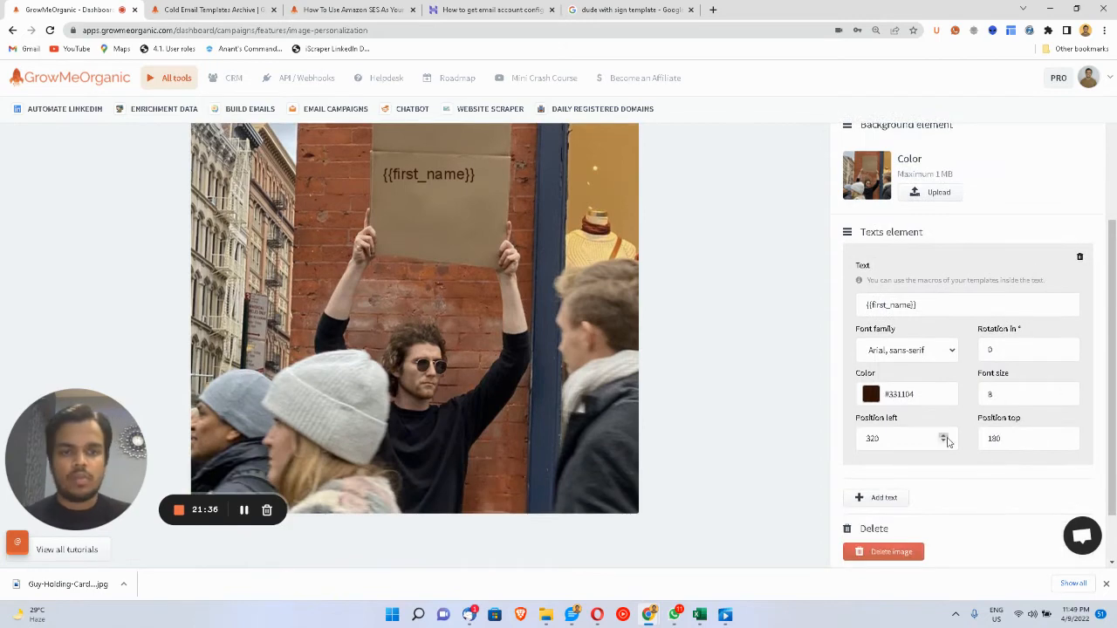
pyautogui.click(1018, 398)
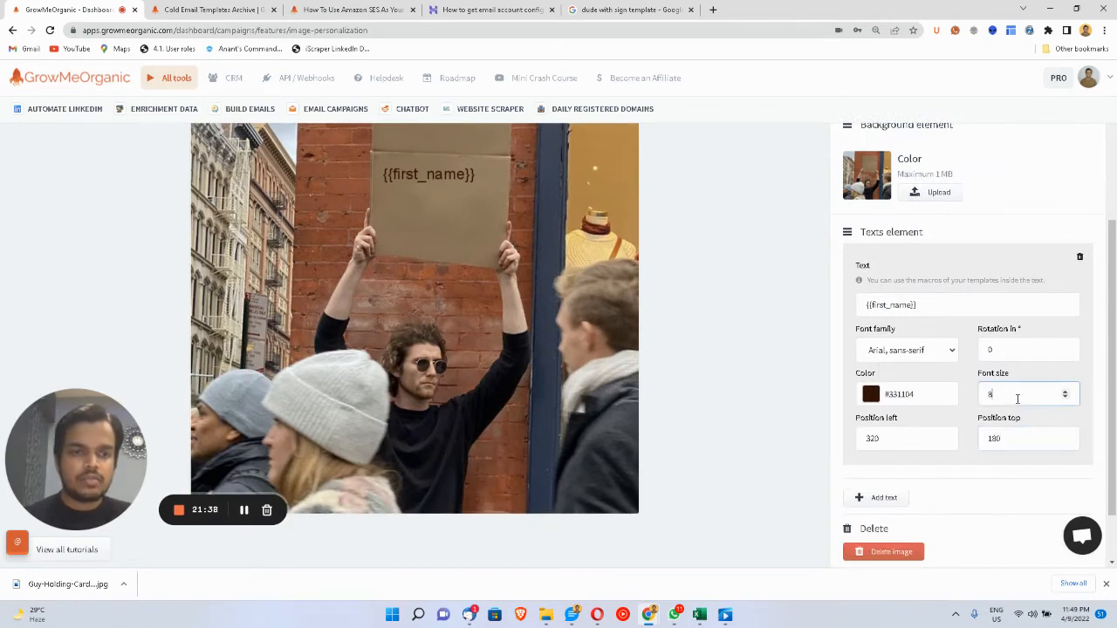
pyautogui.scroll(1, 243, 509)
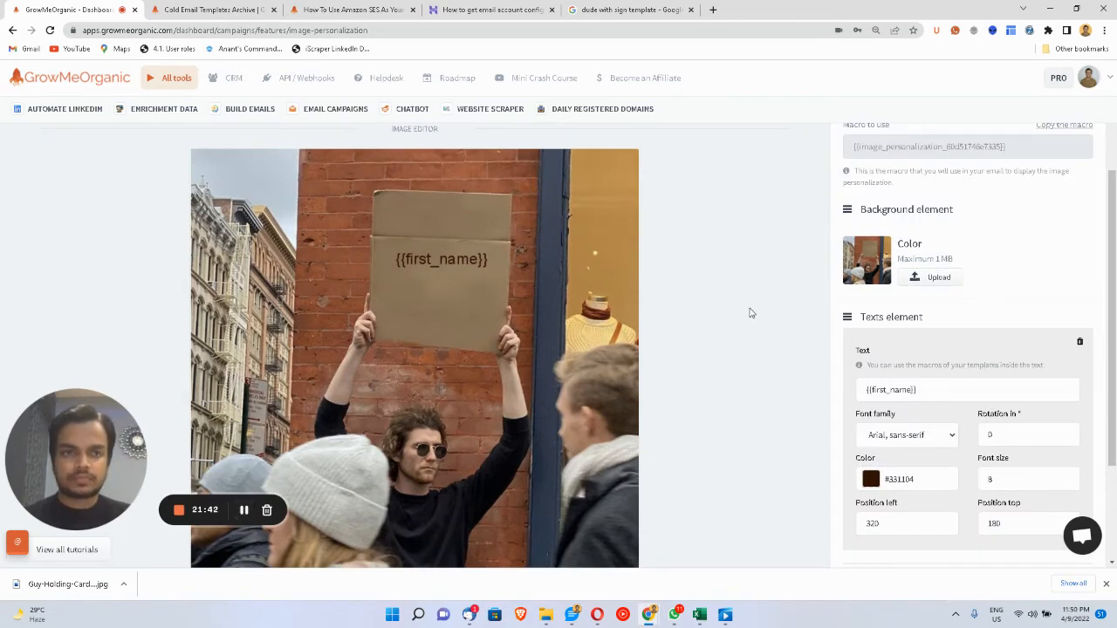
pyautogui.scroll(1, 807, 207)
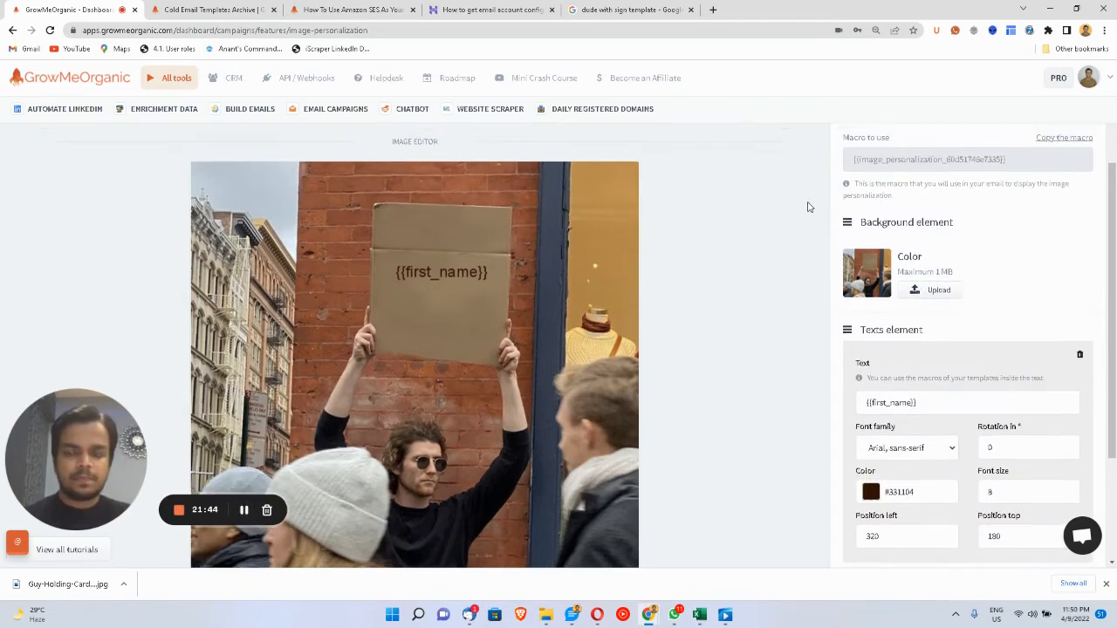
pyautogui.click(1066, 141)
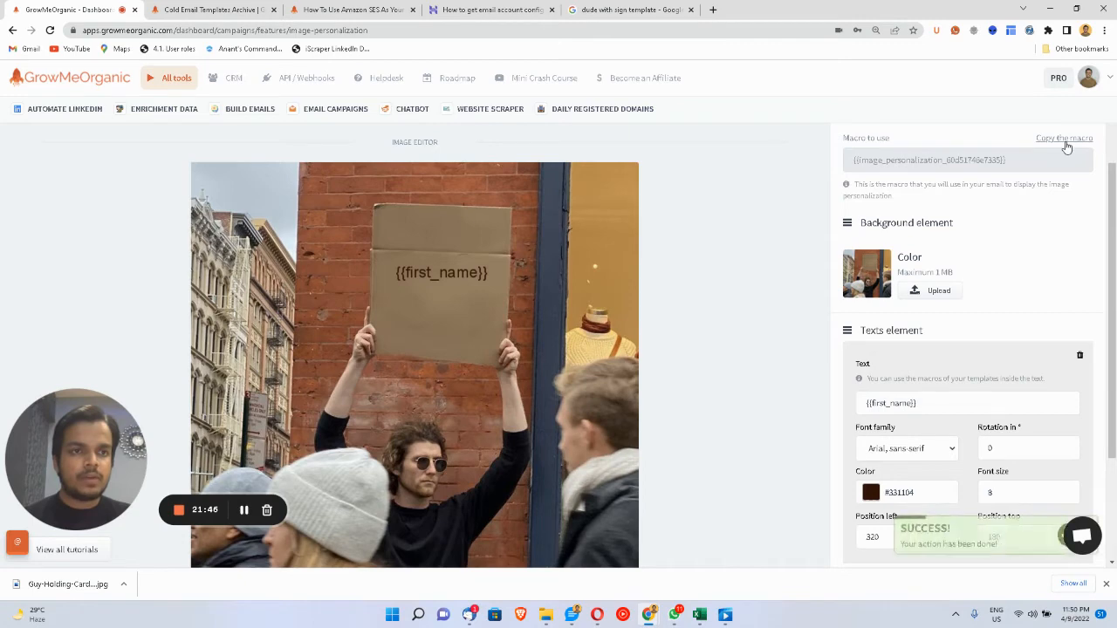
# - Open the Marketing Outreach template for editing from the Templates list
pyautogui.scroll(2, 738, 229)
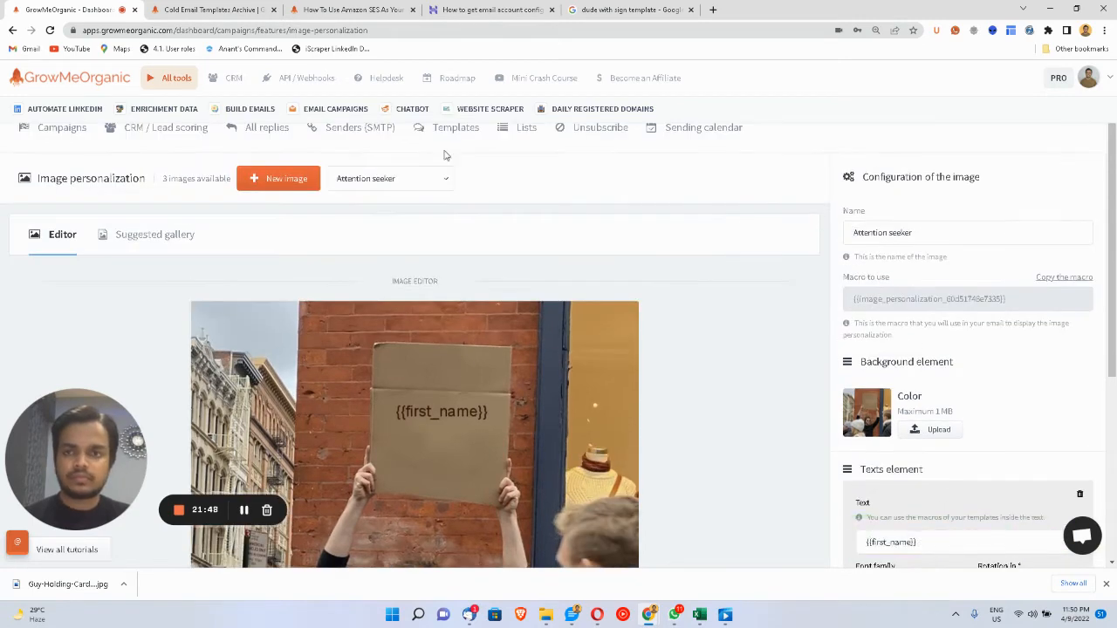
pyautogui.click(455, 138)
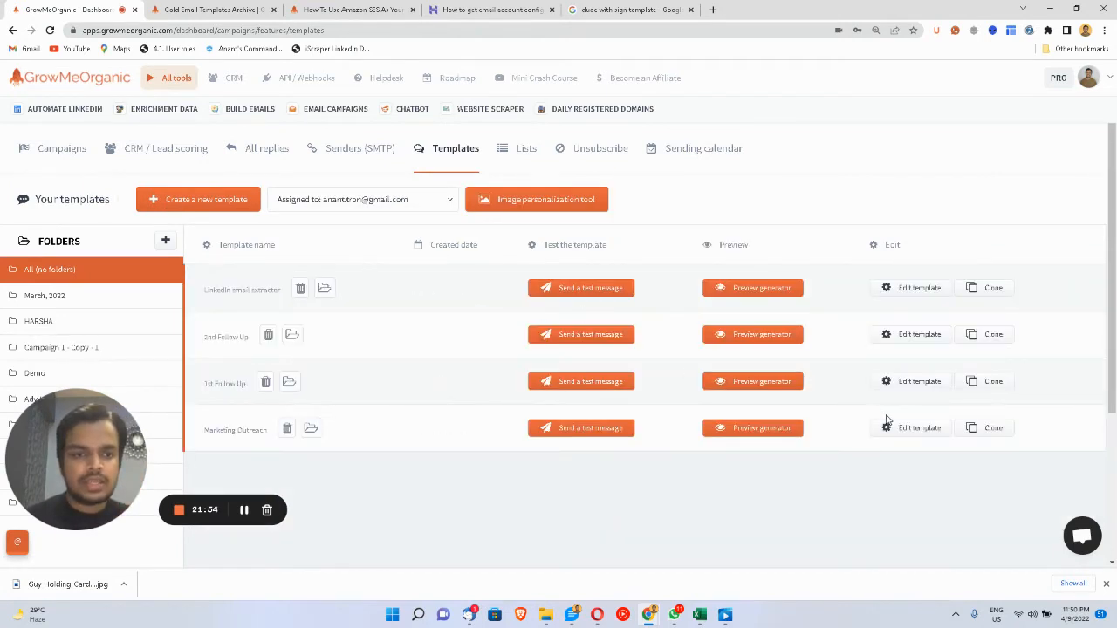
pyautogui.click(887, 427)
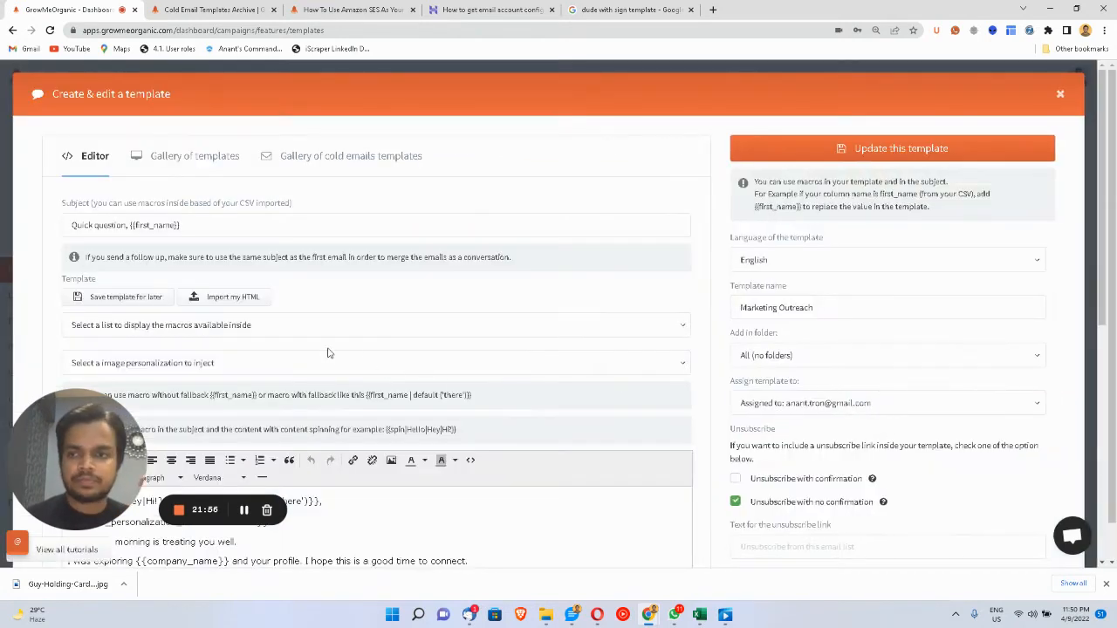
pyautogui.scroll(-2, 329, 353)
# - Replace the old image macro line with the copied macro and save the template
pyautogui.tripleClick(64, 341)
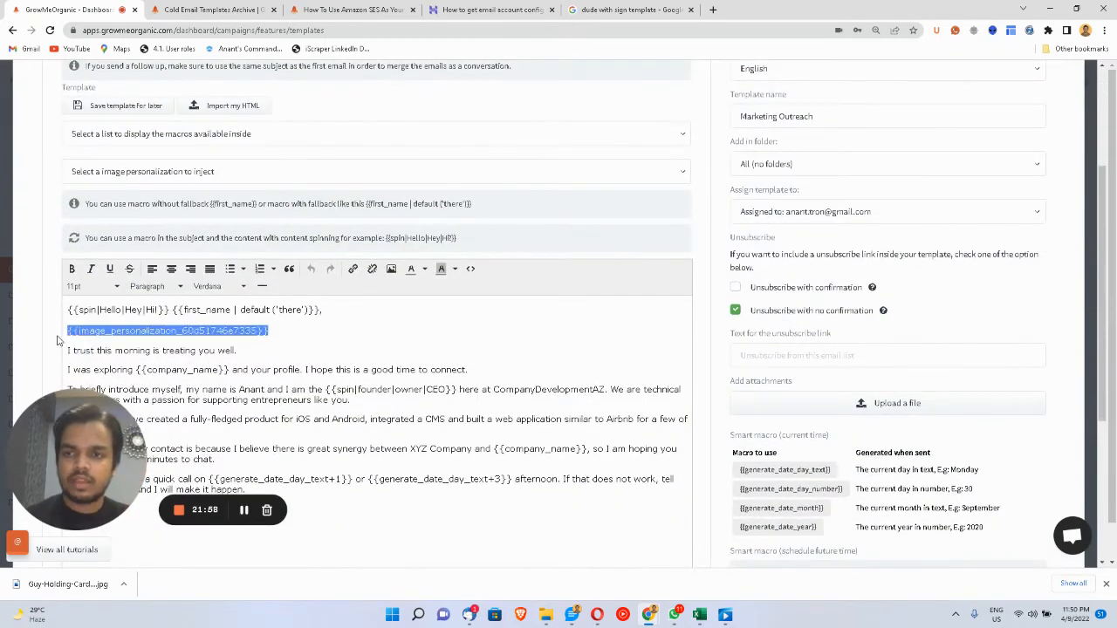
pyautogui.press('BackSpace')
pyautogui.hotkey('ctrl', 'z')
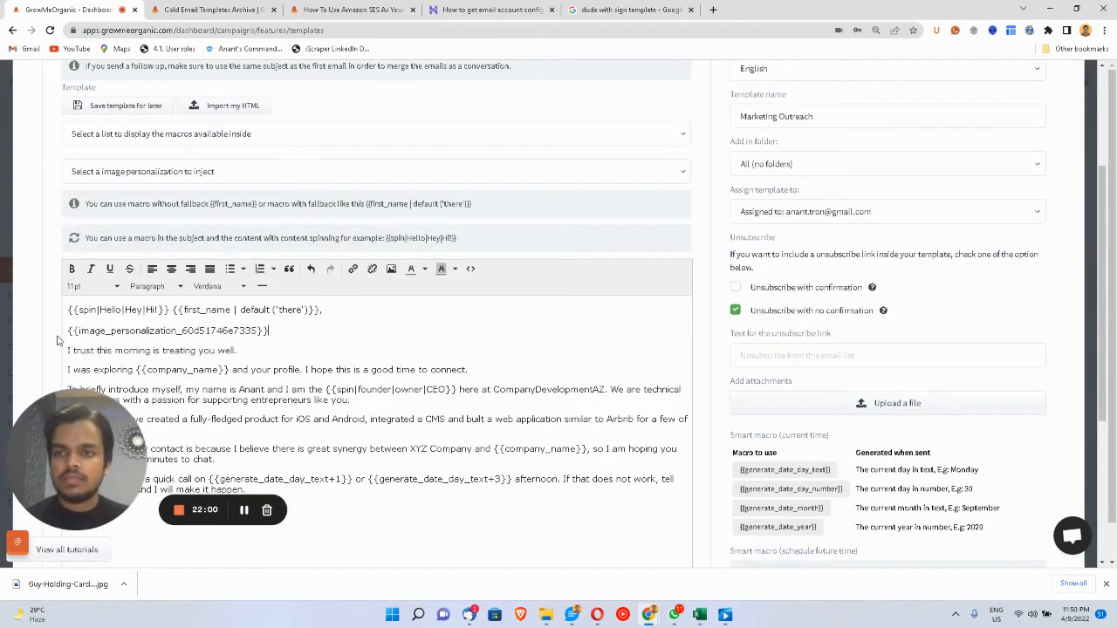
pyautogui.scroll(-5, 763, 381)
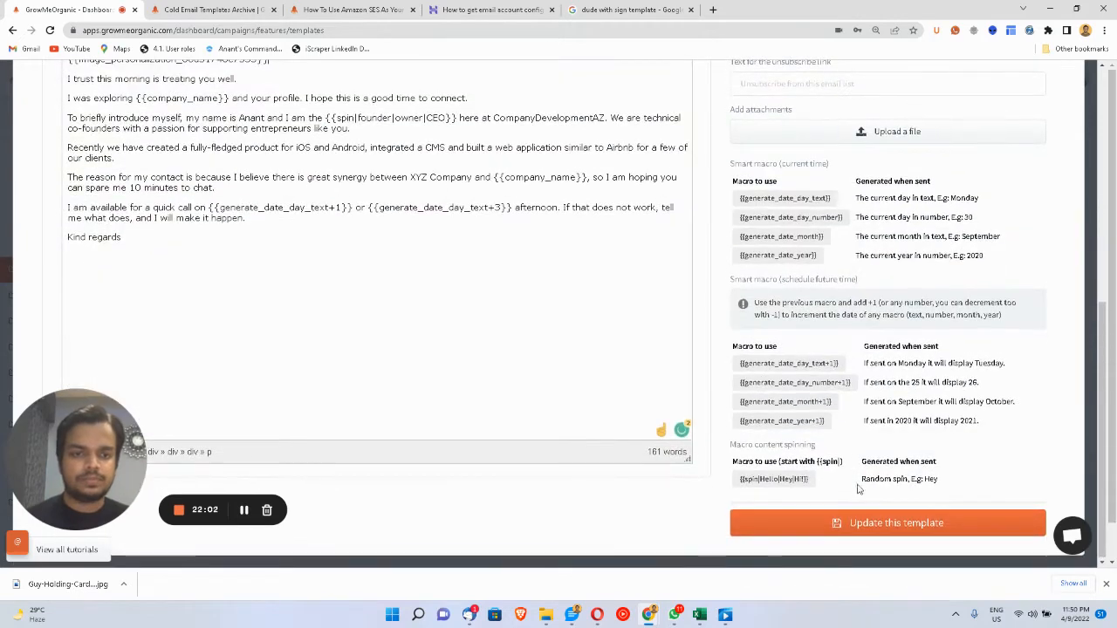
pyautogui.click(868, 524)
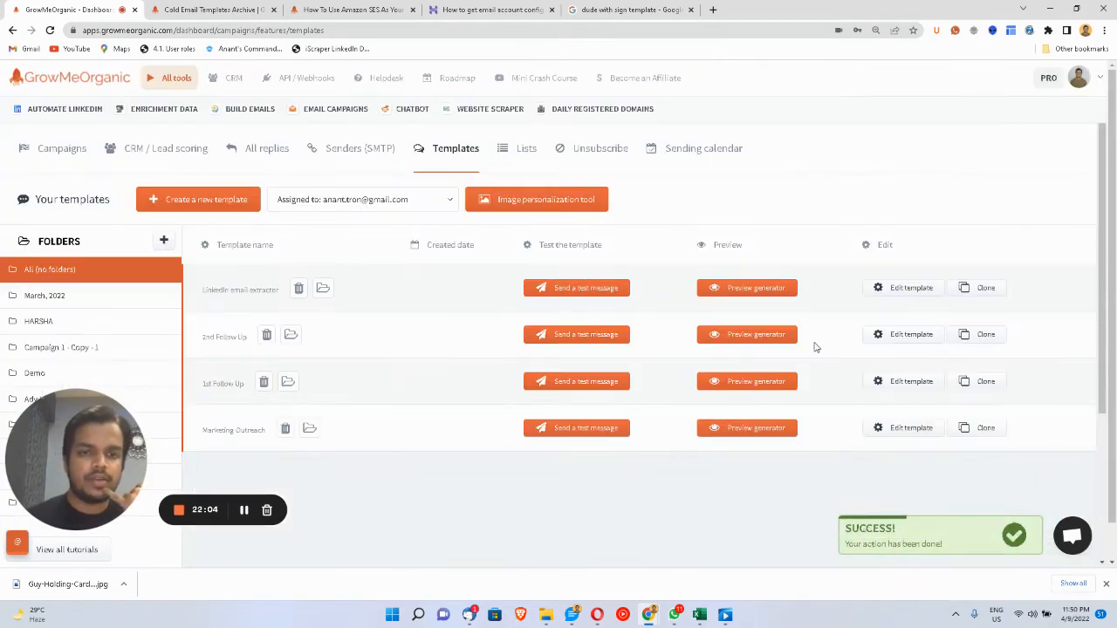
# - Preview the Marketing Outreach template with 'New Test List (15 contacts)' as the source
pyautogui.click(720, 431)
pyautogui.click(418, 201)
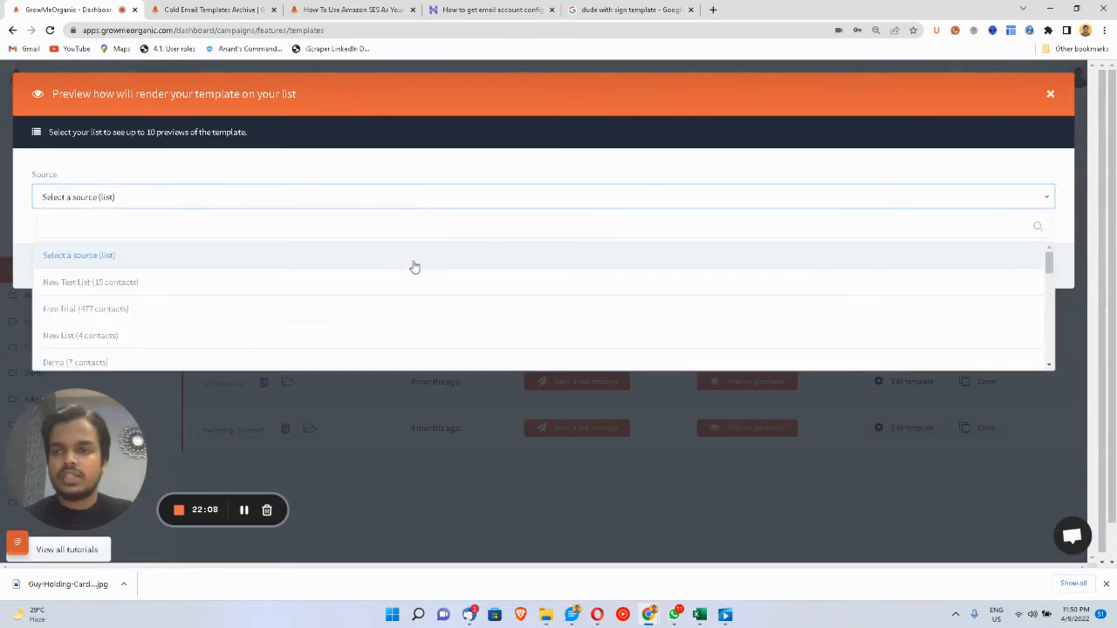
pyautogui.click(431, 279)
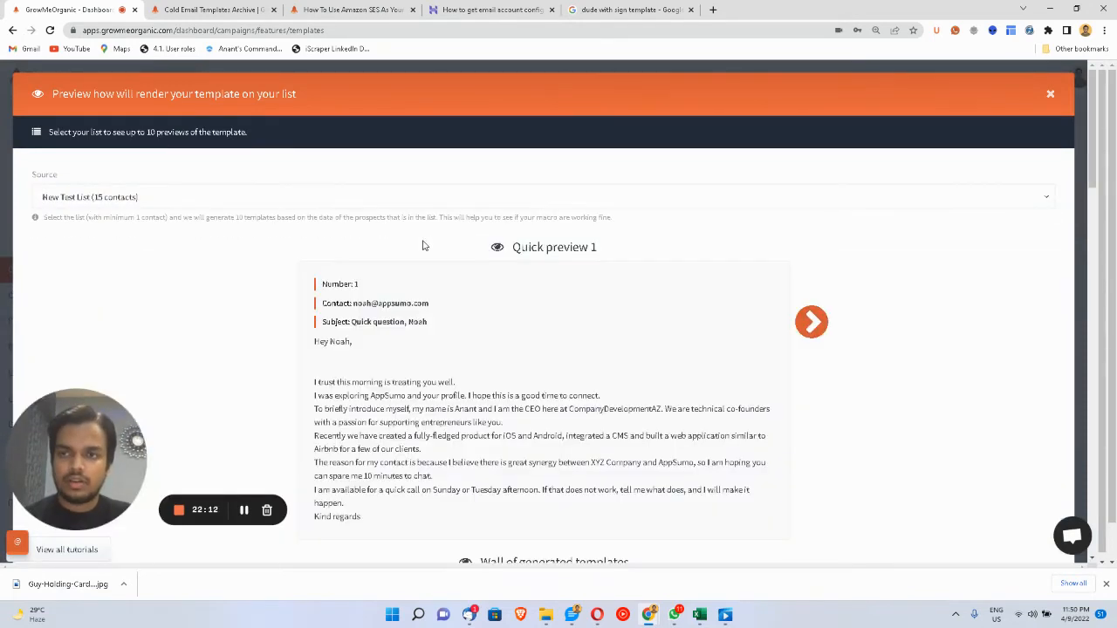
# - Scroll through the generated previews, checking each contact's first name on the sign image
pyautogui.scroll(-1, 425, 241)
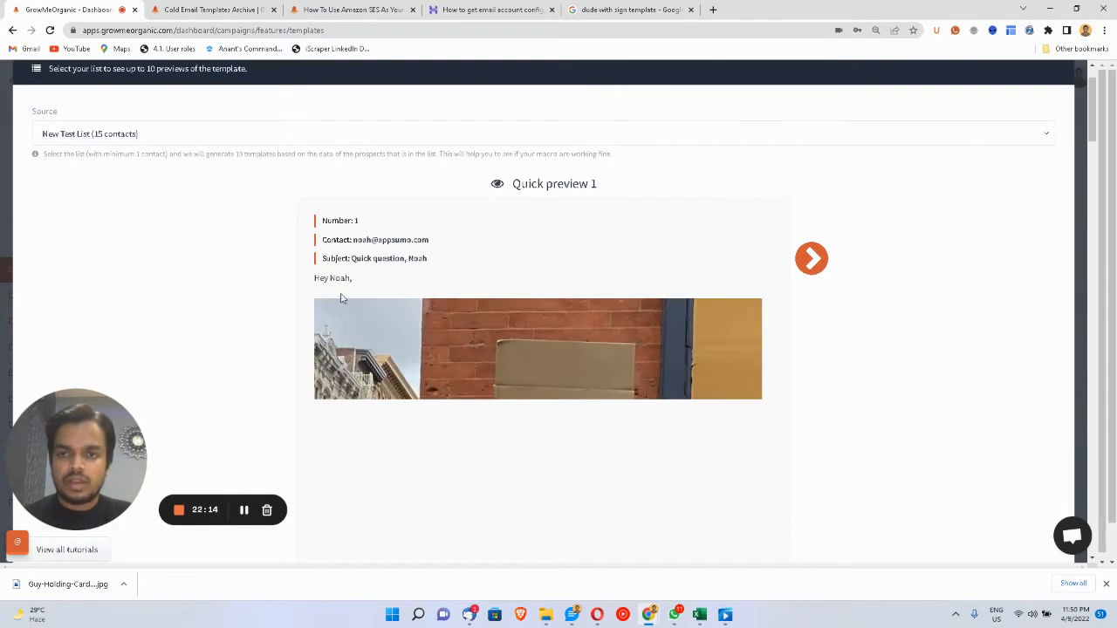
pyautogui.moveTo(329, 277); pyautogui.dragTo(367, 278)
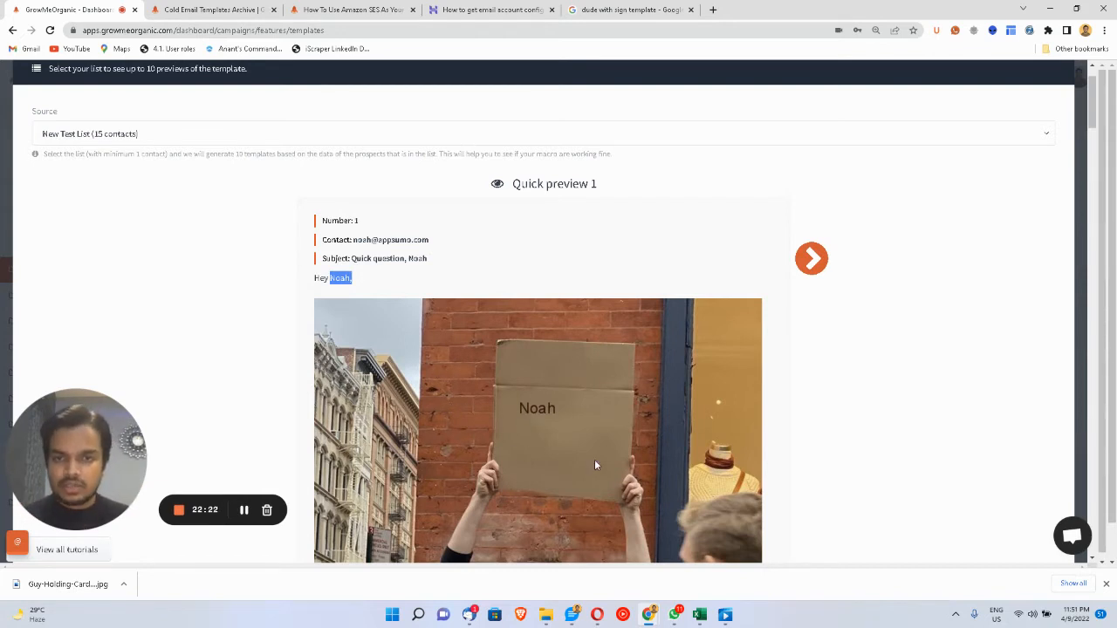
pyautogui.scroll(-10, 568, 451)
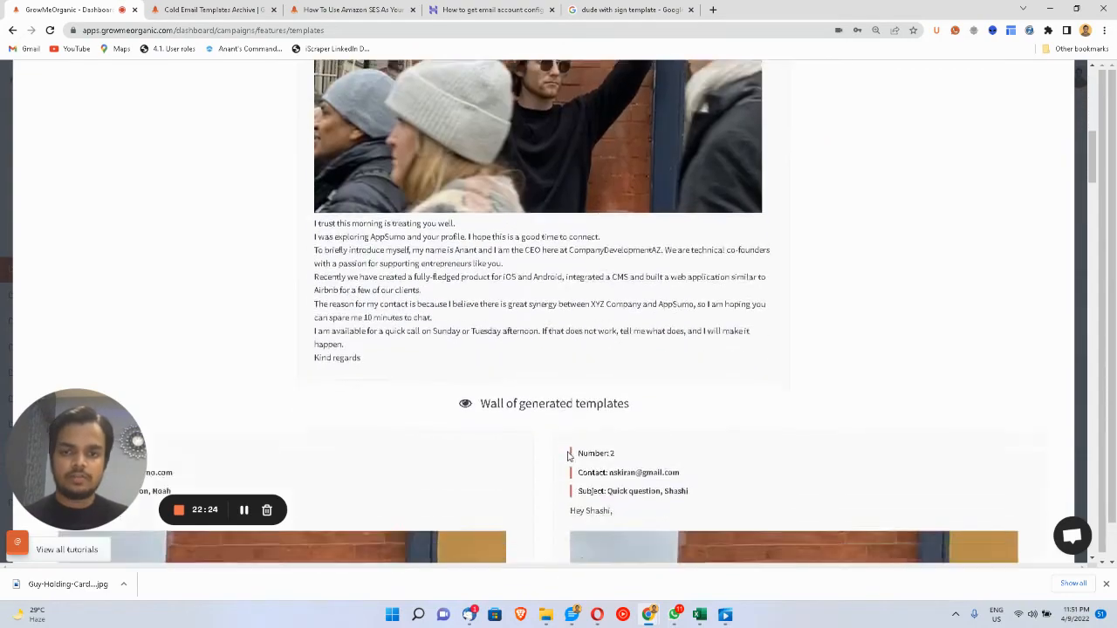
pyautogui.scroll(-6, 567, 454)
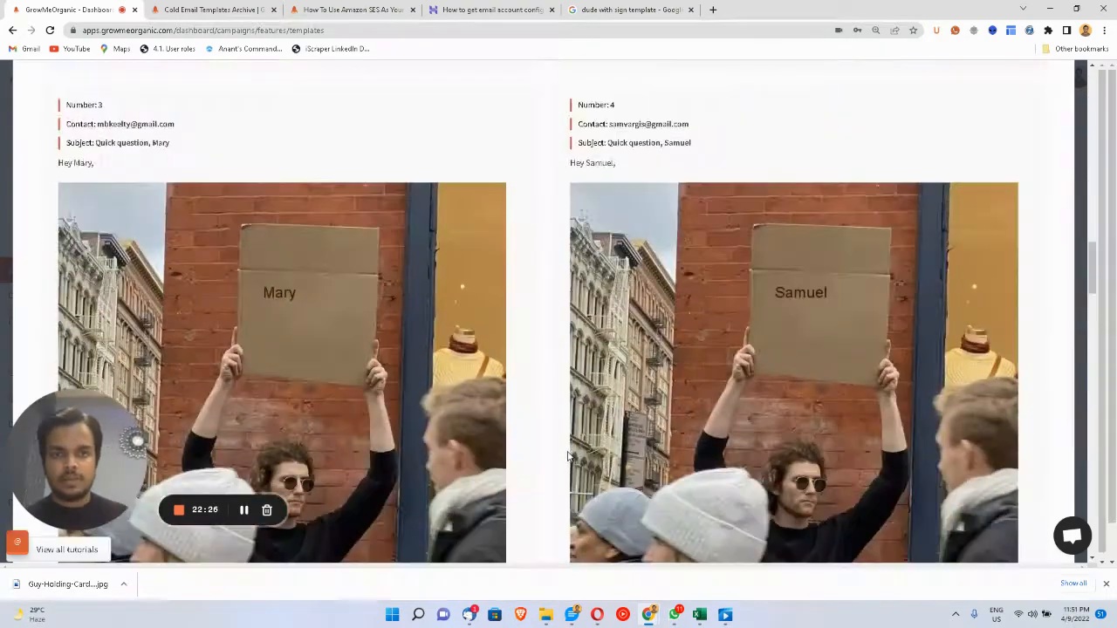
pyautogui.scroll(-1, 568, 456)
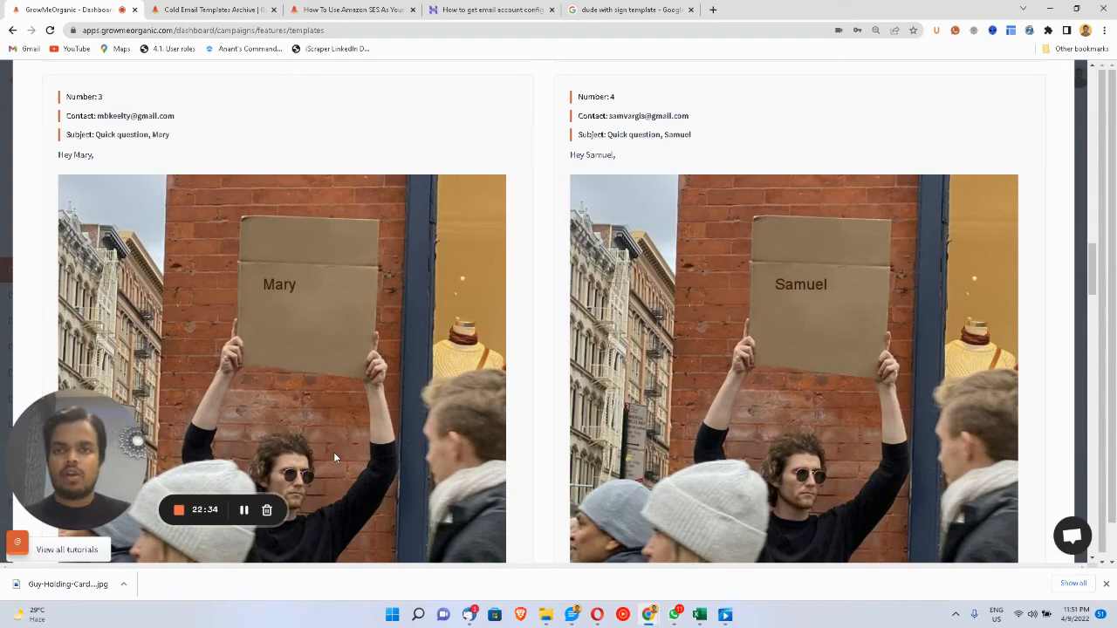
pyautogui.scroll(10, 334, 456)
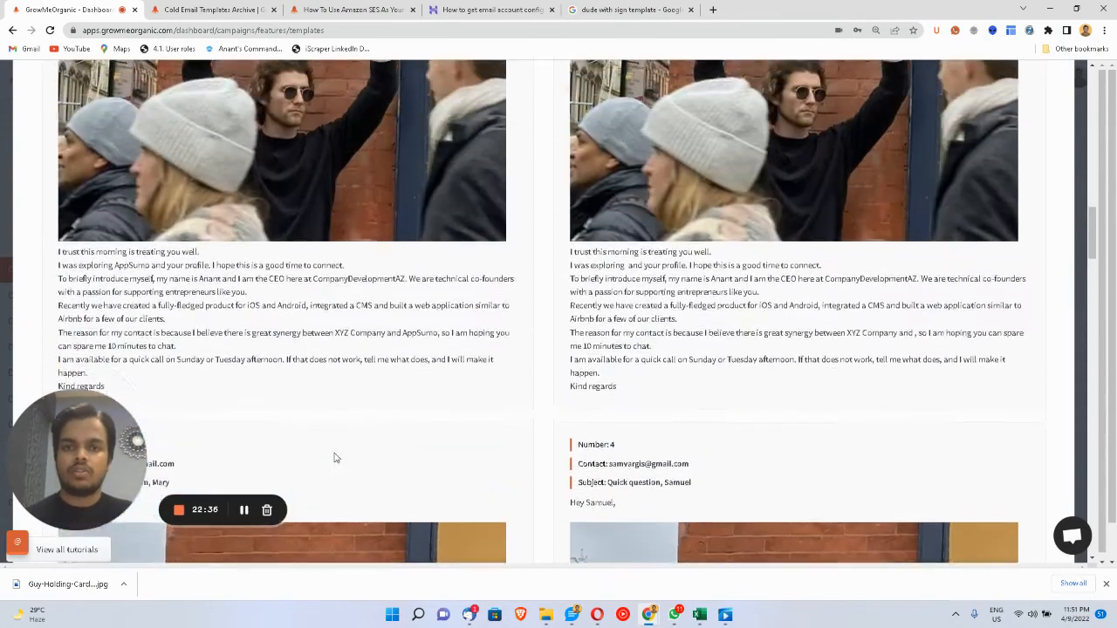
pyautogui.scroll(6, 654, 247)
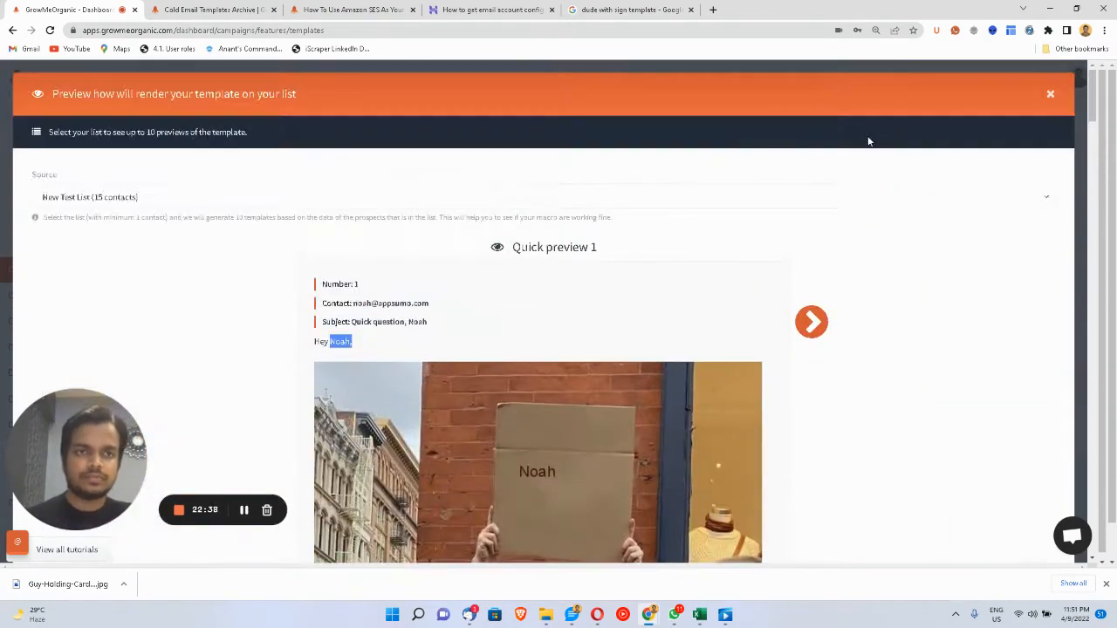
# - Close the template preview, dismiss the walkthrough video popup, and go to the Campaigns page
pyautogui.click(1051, 96)
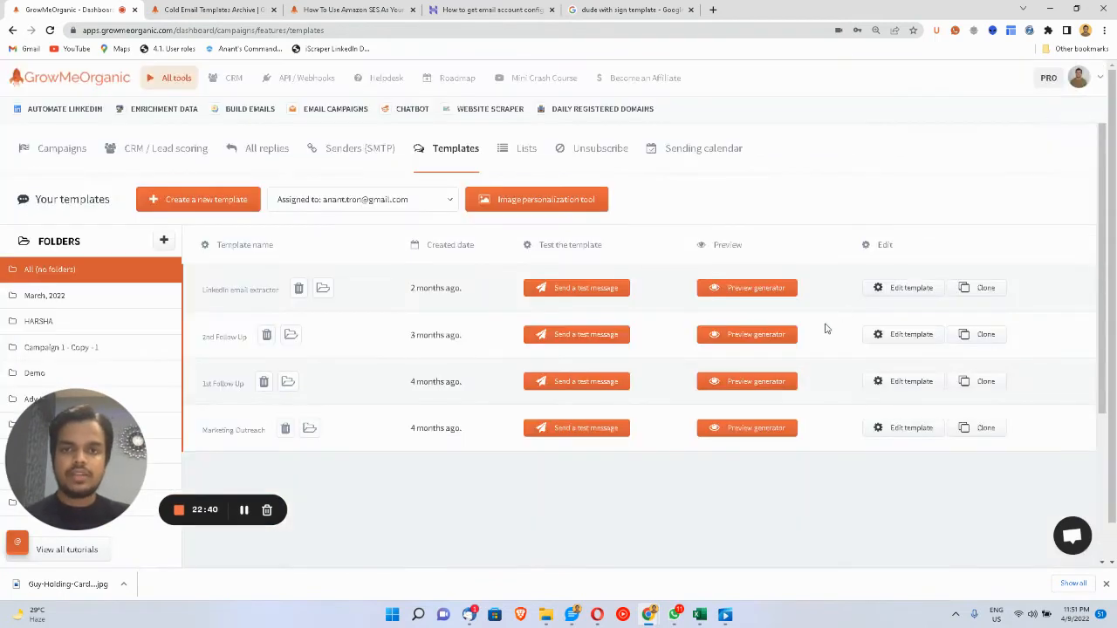
pyautogui.click(378, 166)
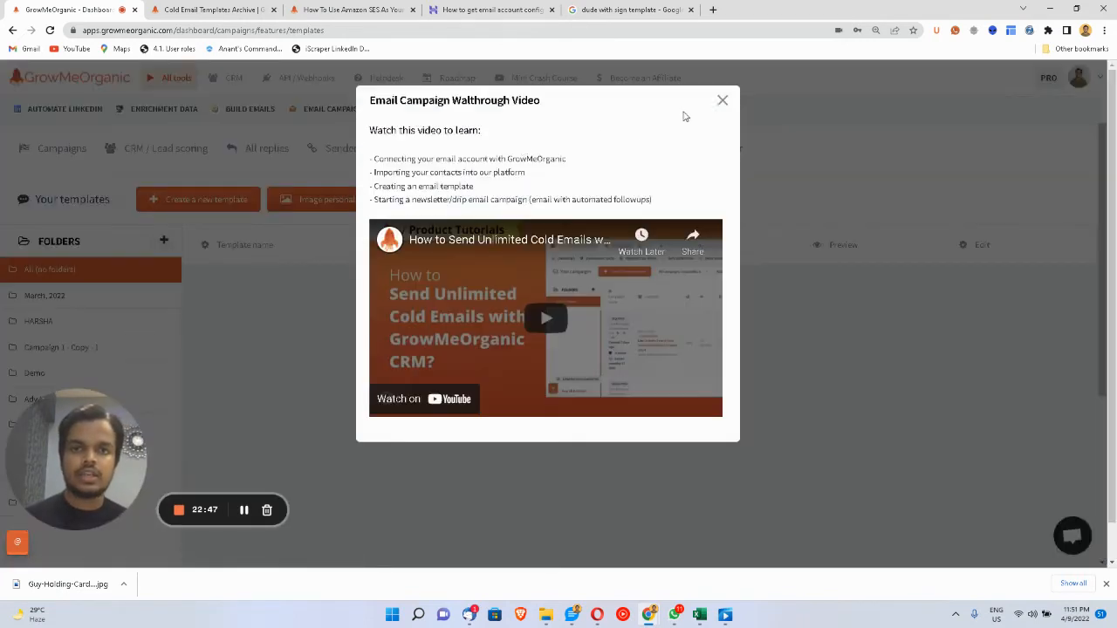
pyautogui.click(723, 100)
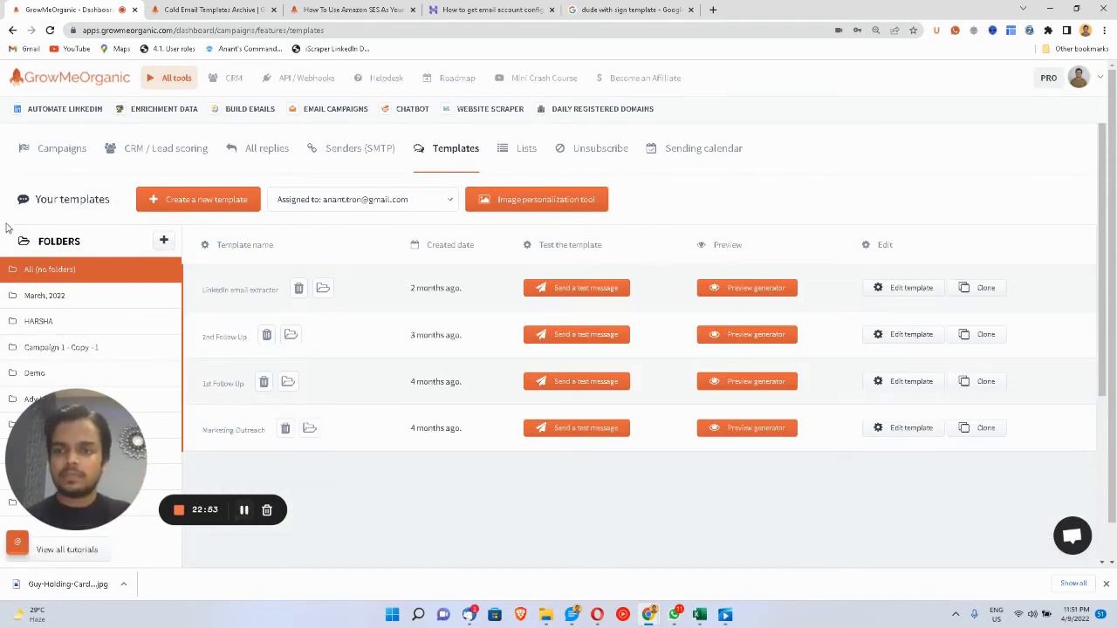
pyautogui.click(44, 156)
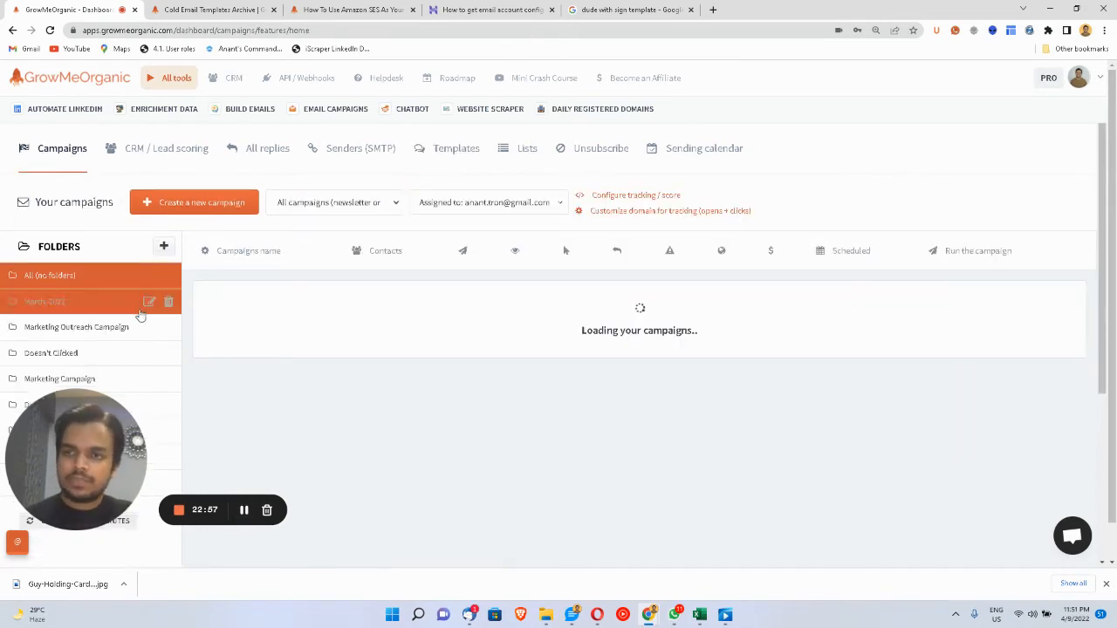
# - Add a new campaign folder named 'Test Folder' using the 'Test' suggestion, and save it
pyautogui.click(163, 249)
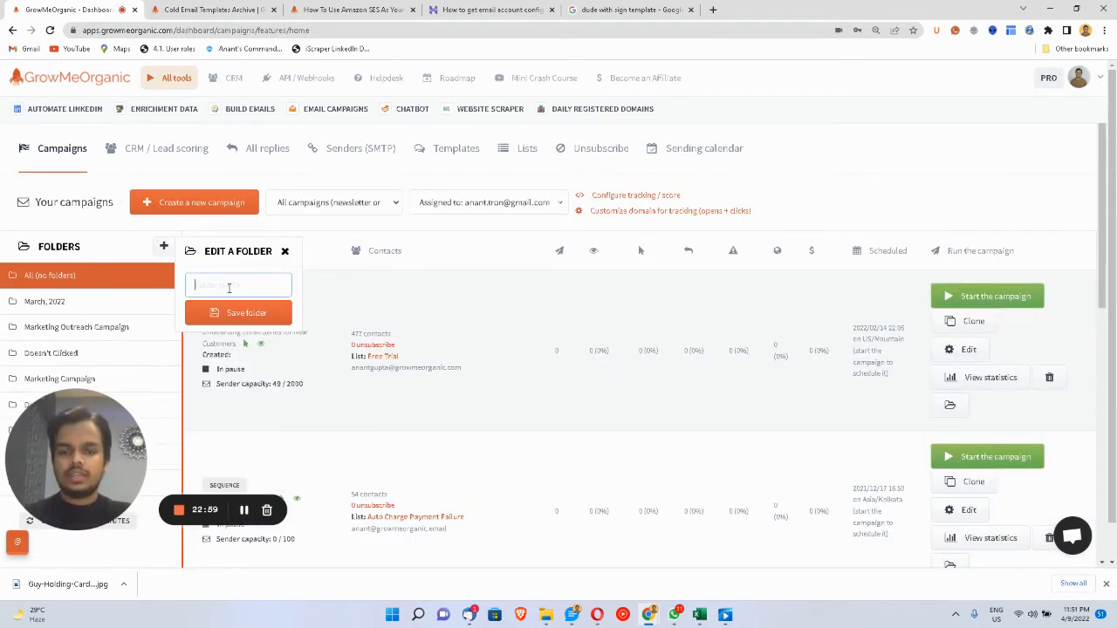
pyautogui.write('Test')
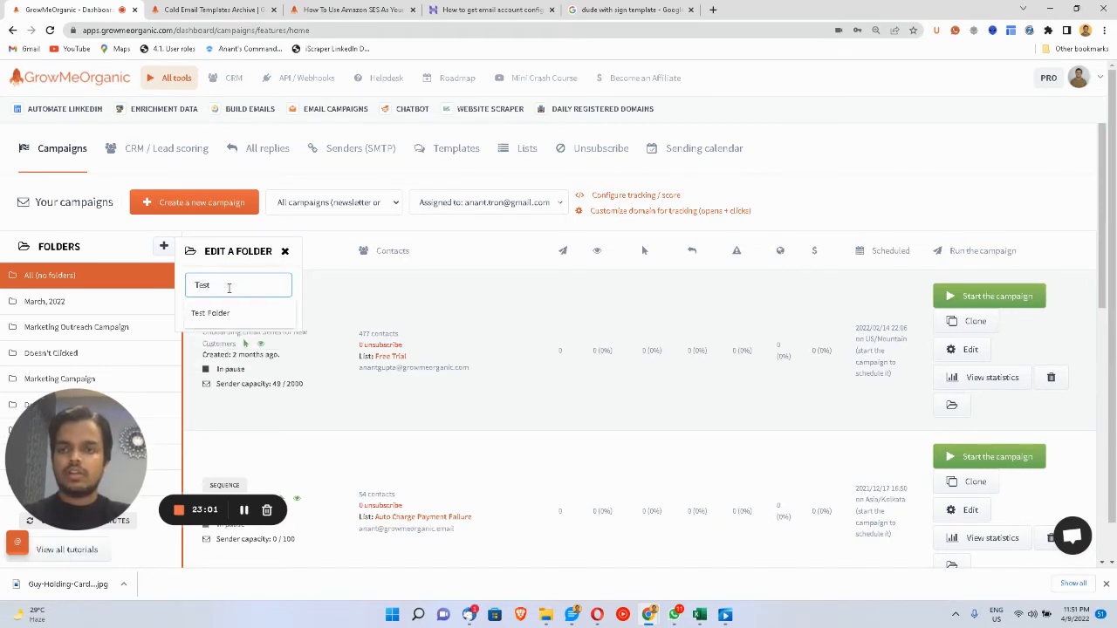
pyautogui.click(218, 315)
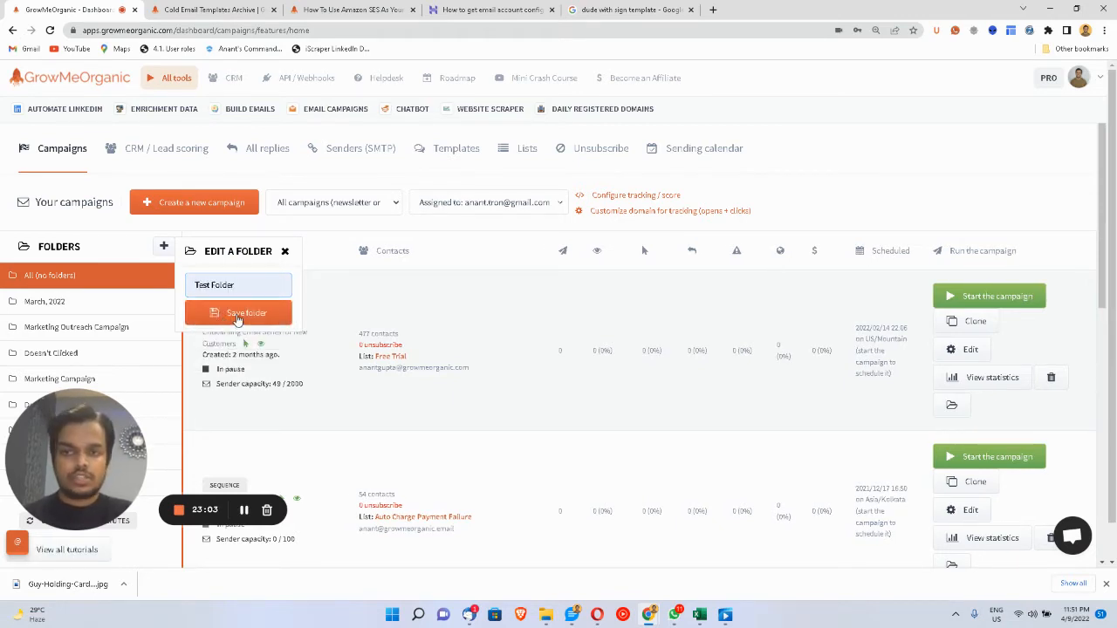
pyautogui.click(237, 312)
pyautogui.click(84, 301)
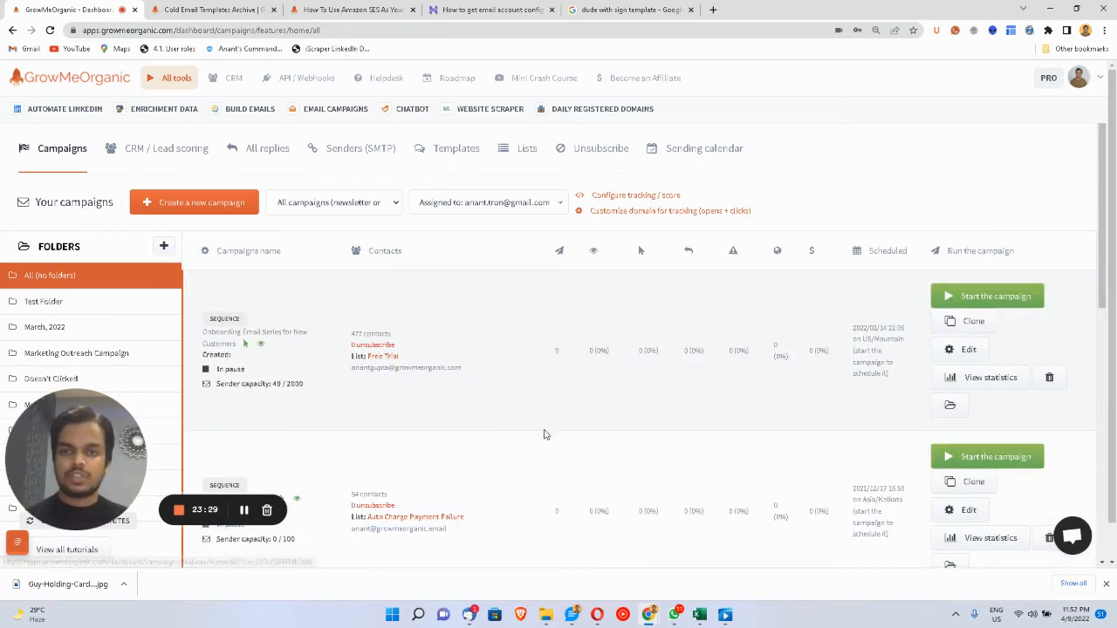
pyautogui.click(452, 153)
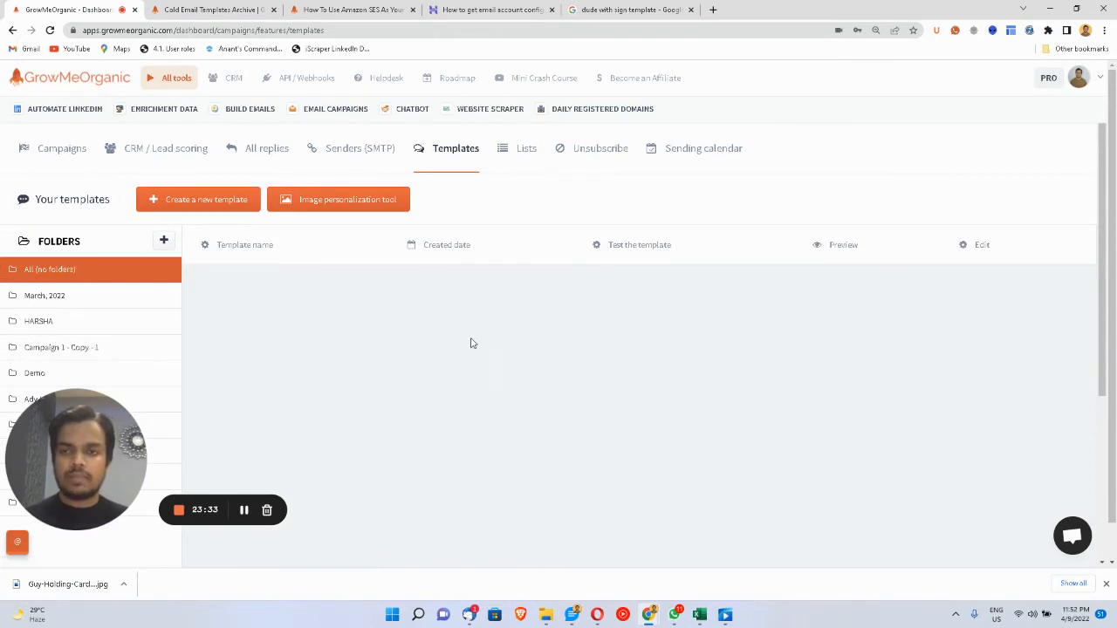
pyautogui.scroll(-1, 472, 343)
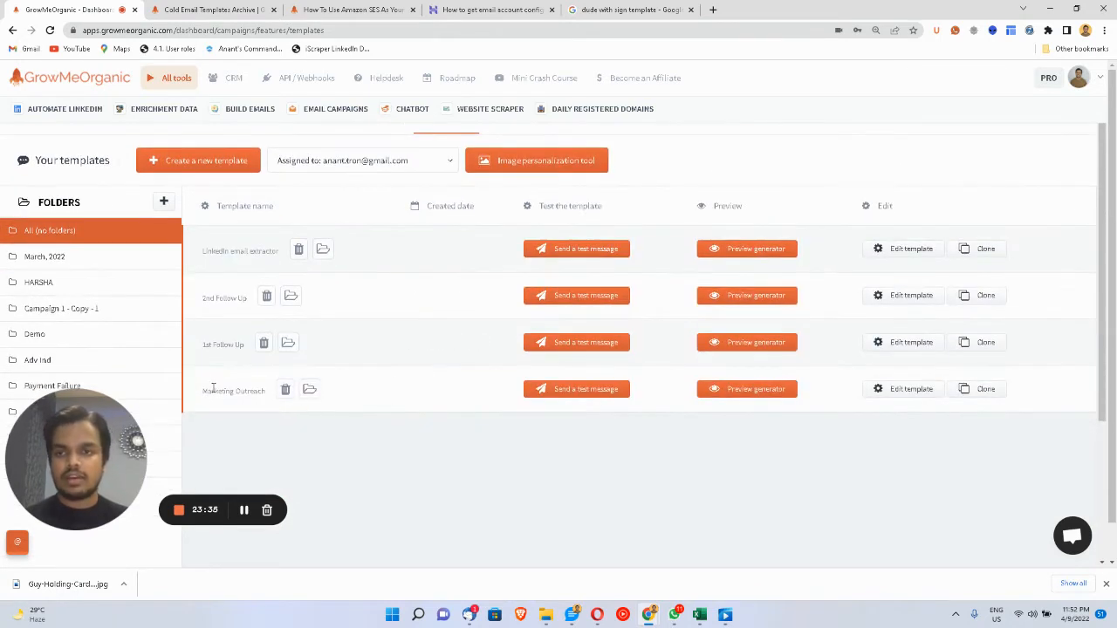
pyautogui.tripleClick(213, 389)
pyautogui.doubleClick(218, 344)
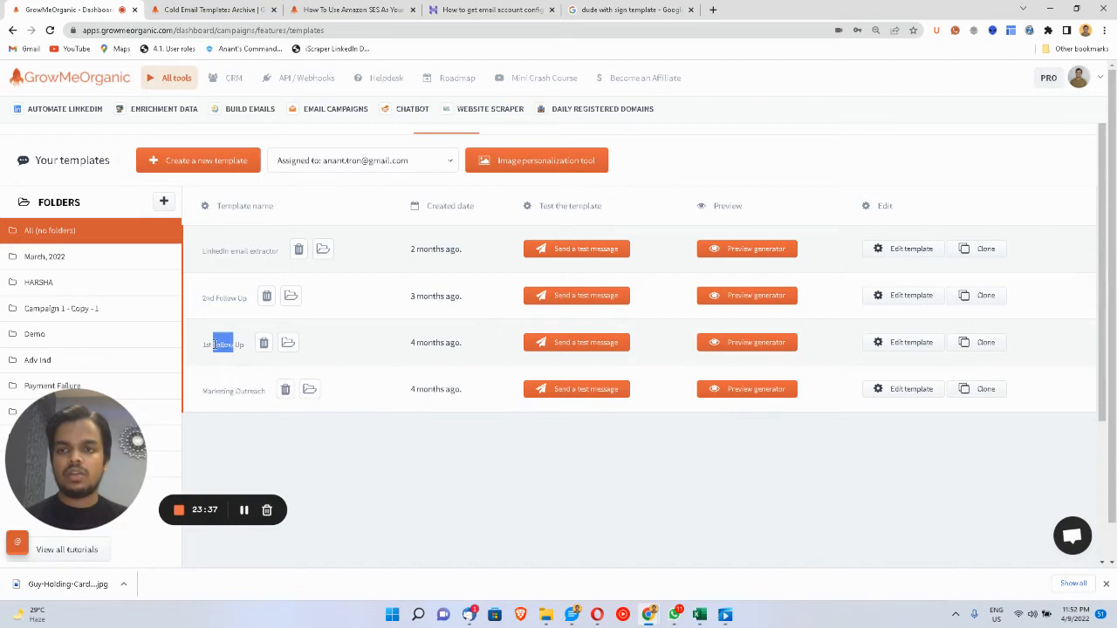
pyautogui.doubleClick(225, 297)
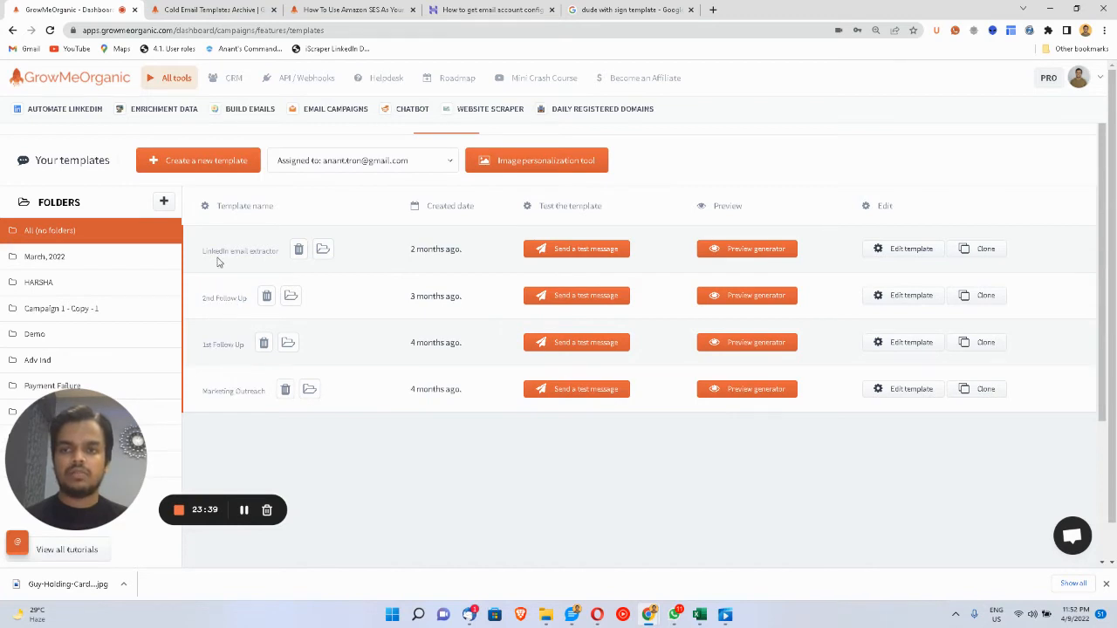
pyautogui.doubleClick(232, 251)
pyautogui.scroll(1, 363, 386)
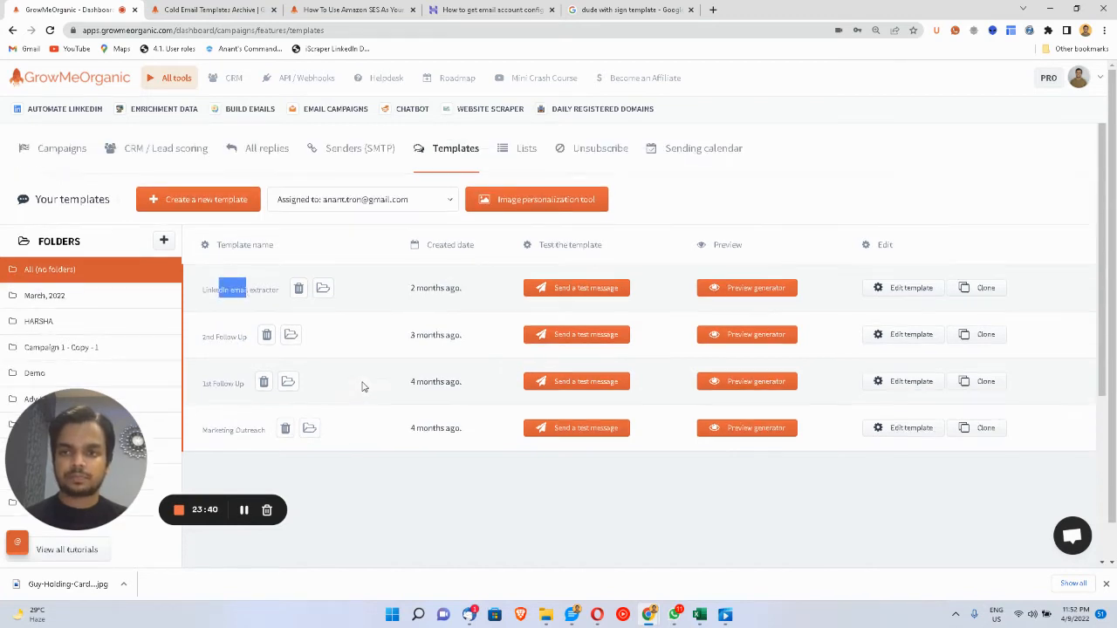
pyautogui.click(35, 152)
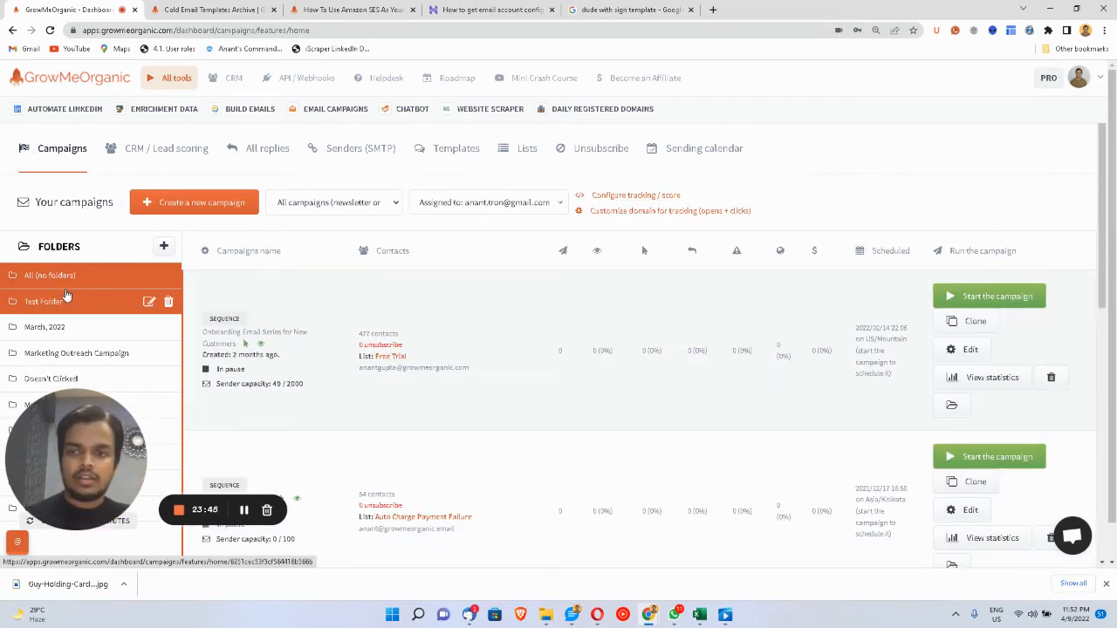
# - Open the empty Test Folder and start creating a campaign in it
pyautogui.click(65, 299)
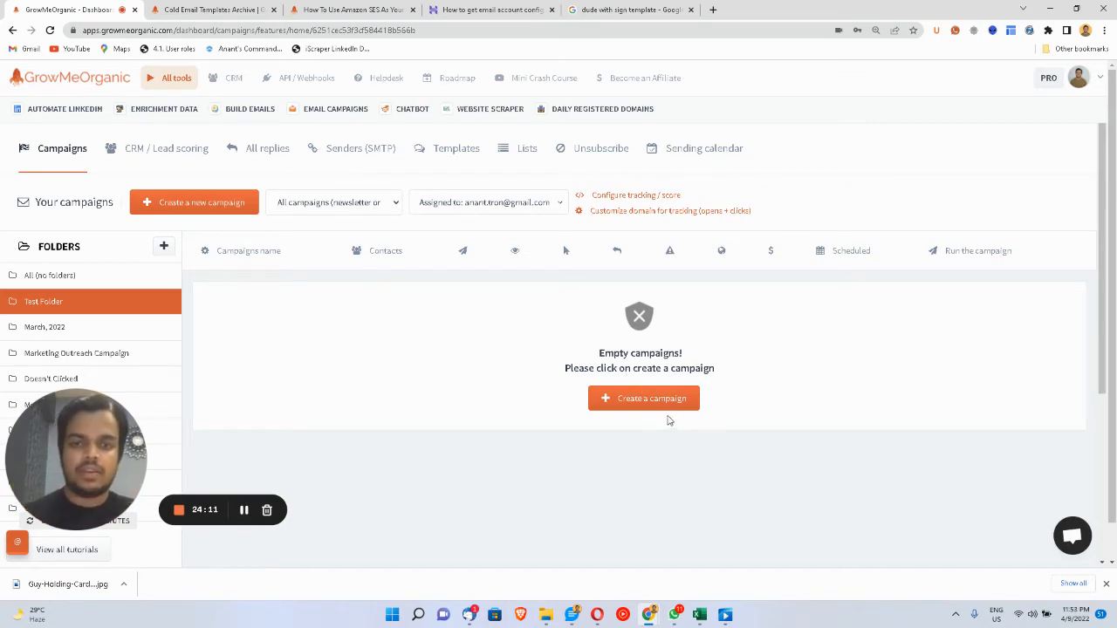
pyautogui.click(674, 409)
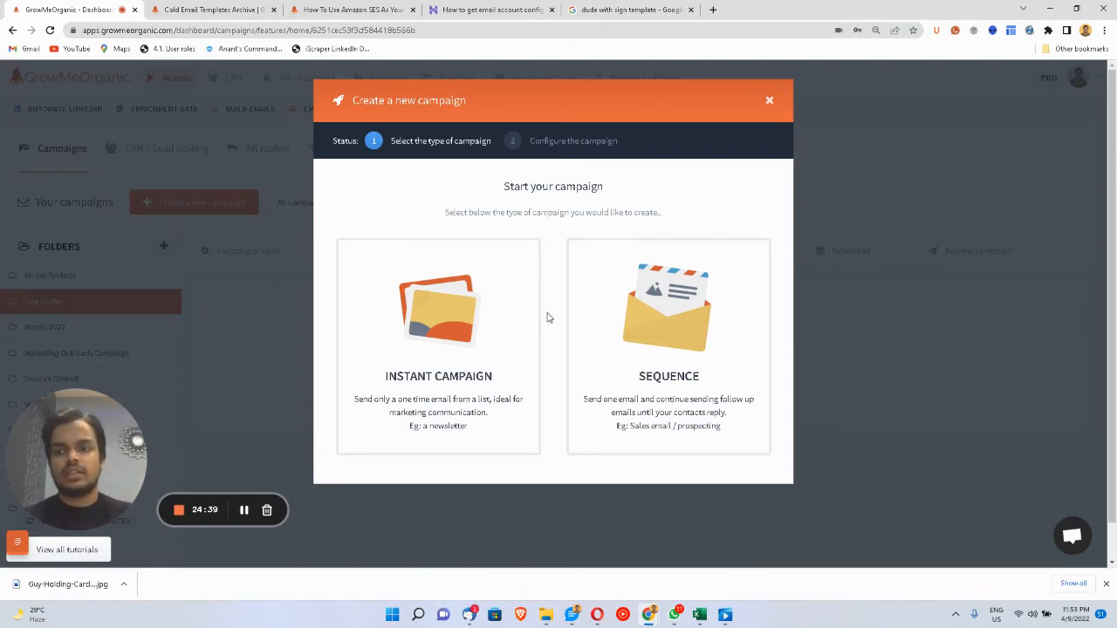
# - Choose a Sequence campaign named 'New Campaign', keeping the current sender unchanged
pyautogui.click(617, 325)
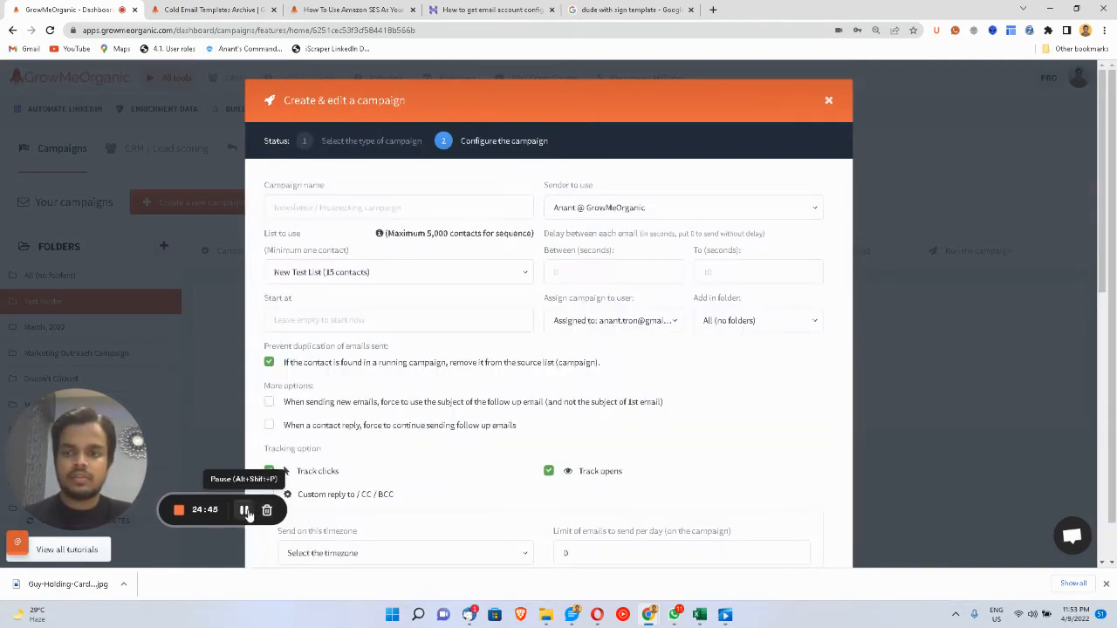
pyautogui.click(336, 209)
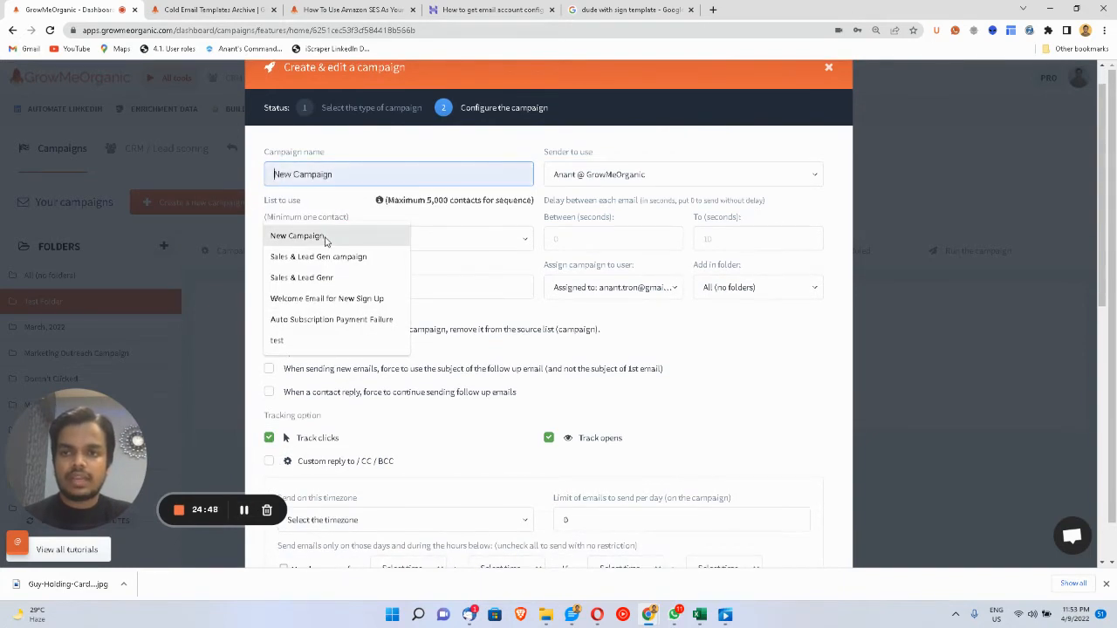
pyautogui.click(325, 236)
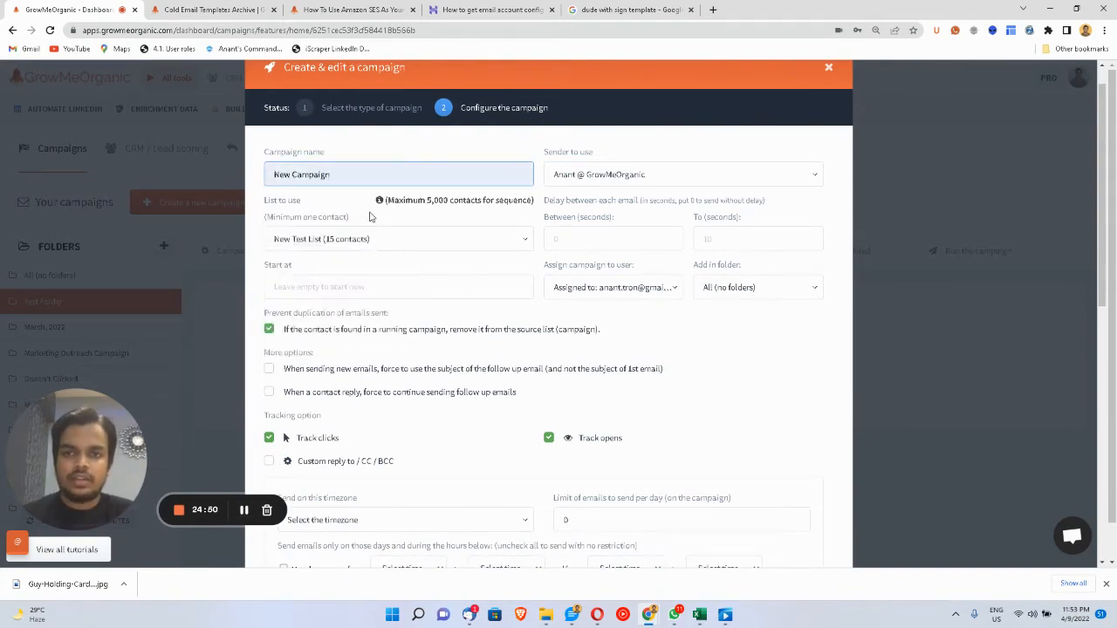
pyautogui.click(578, 181)
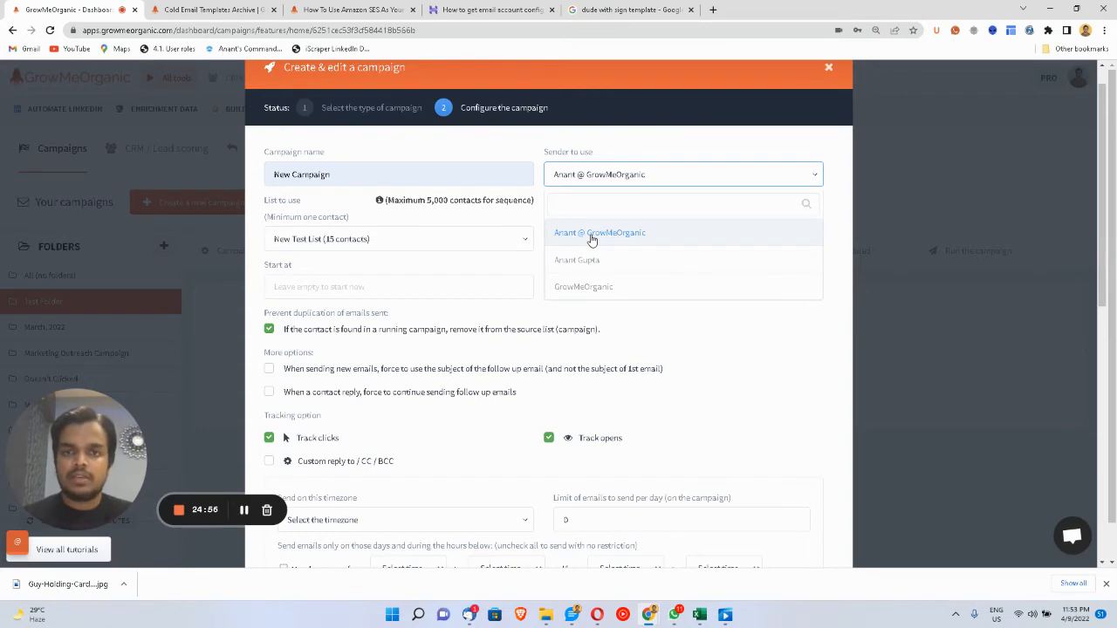
pyautogui.click(687, 324)
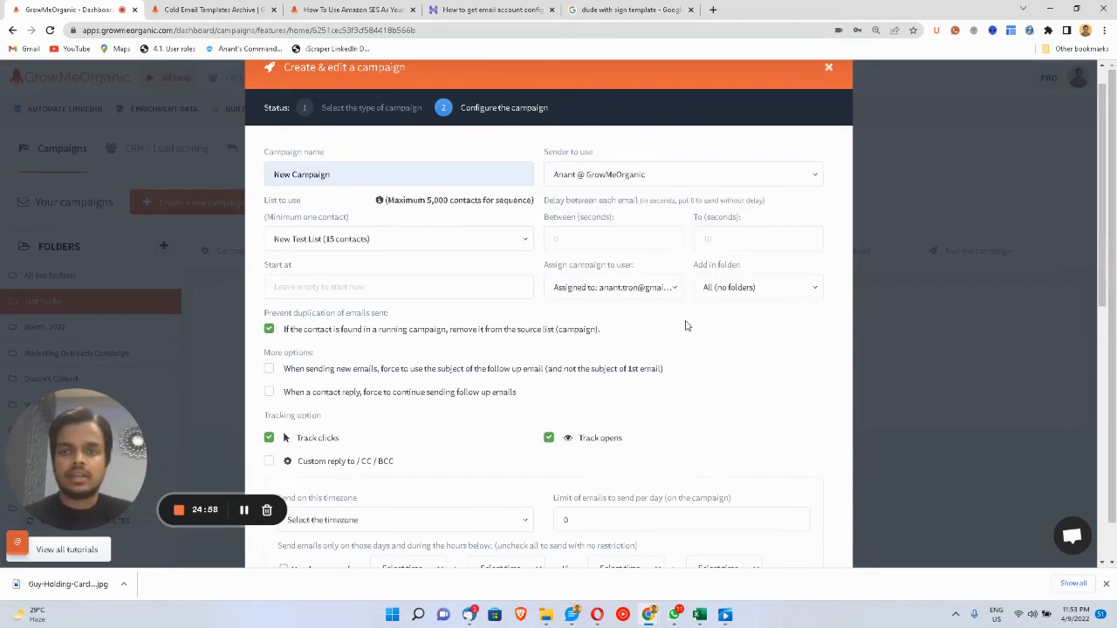
pyautogui.click(616, 181)
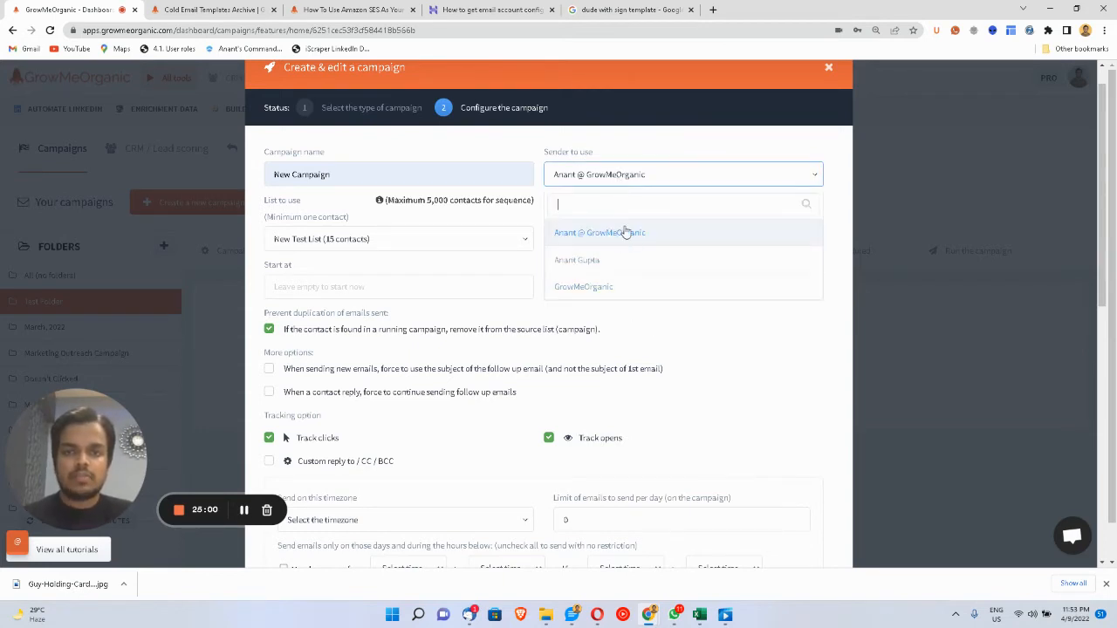
pyautogui.click(598, 178)
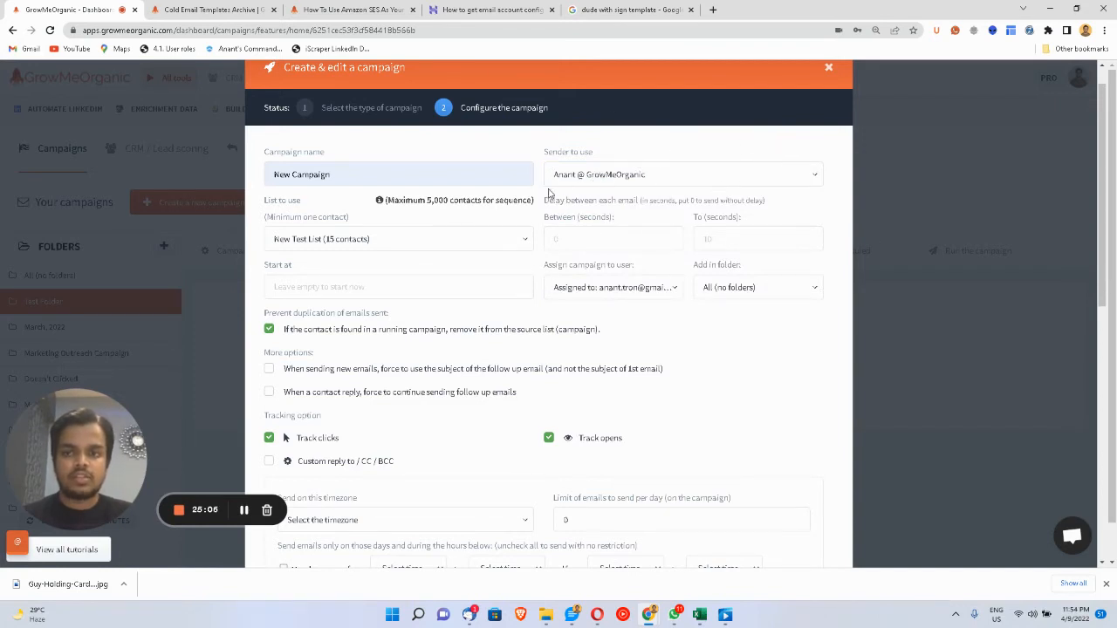
pyautogui.click(635, 175)
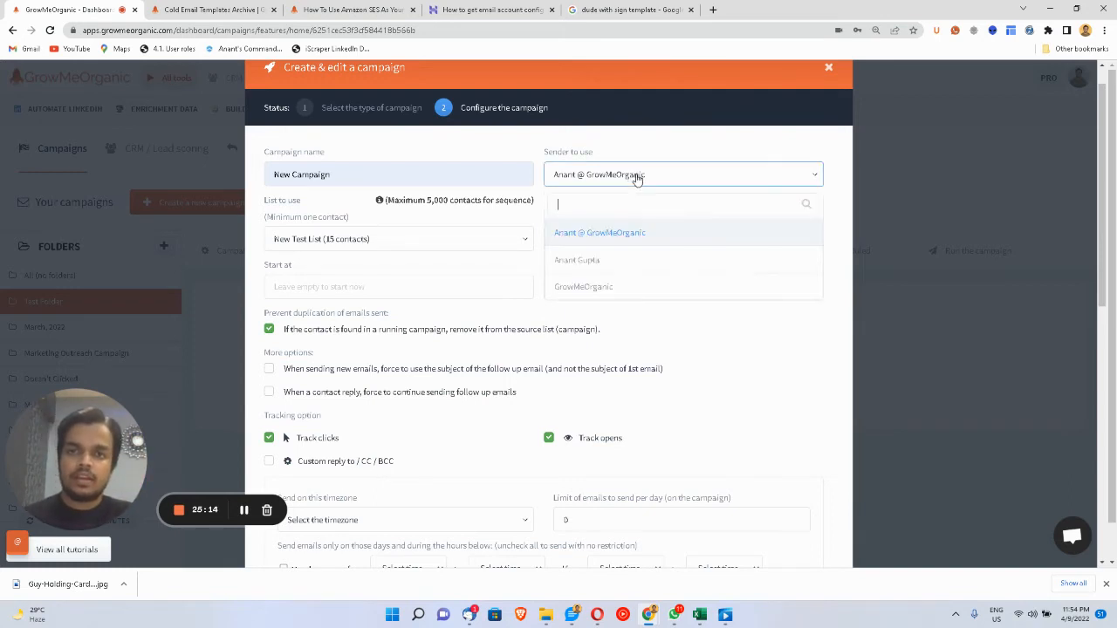
pyautogui.click(730, 341)
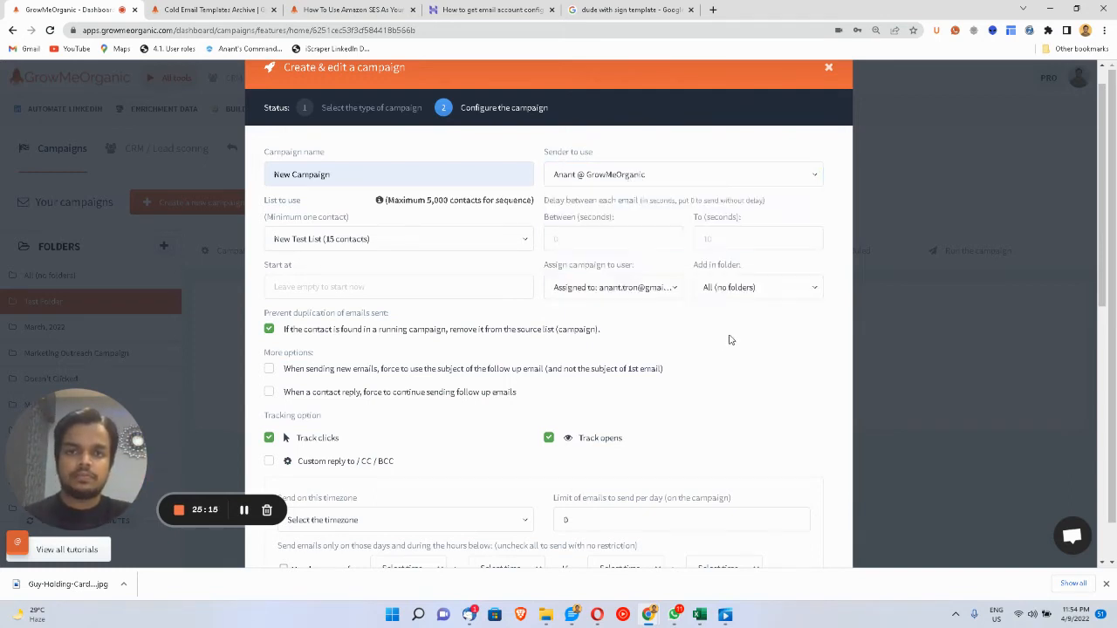
pyautogui.click(614, 235)
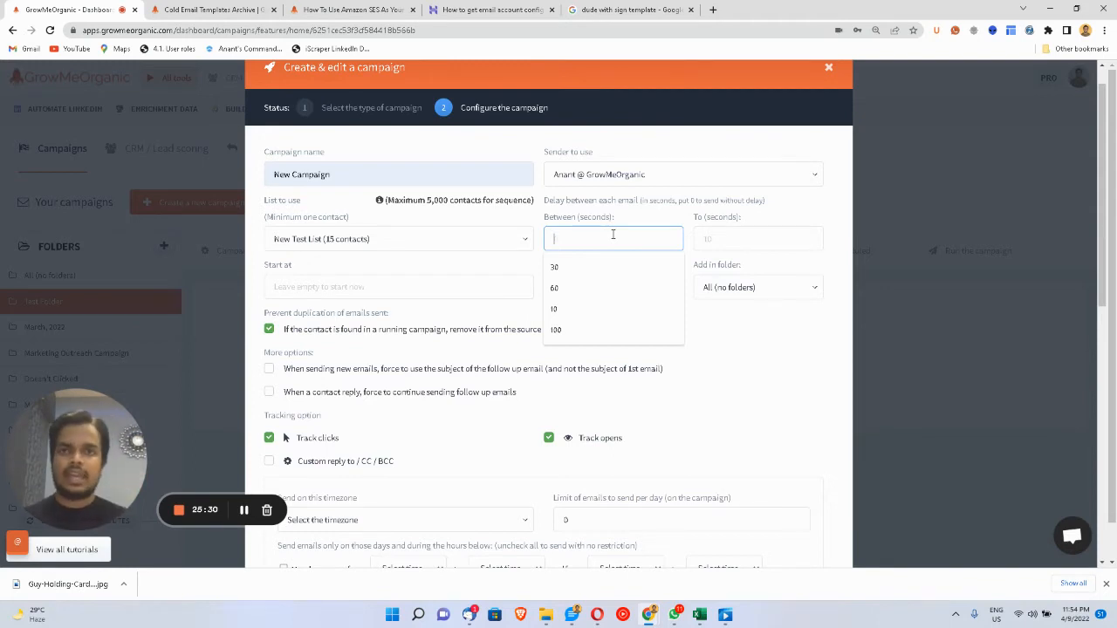
# - Set the delay between emails to 100–200 seconds, keeping New Test List as the contact list
pyautogui.click(244, 512)
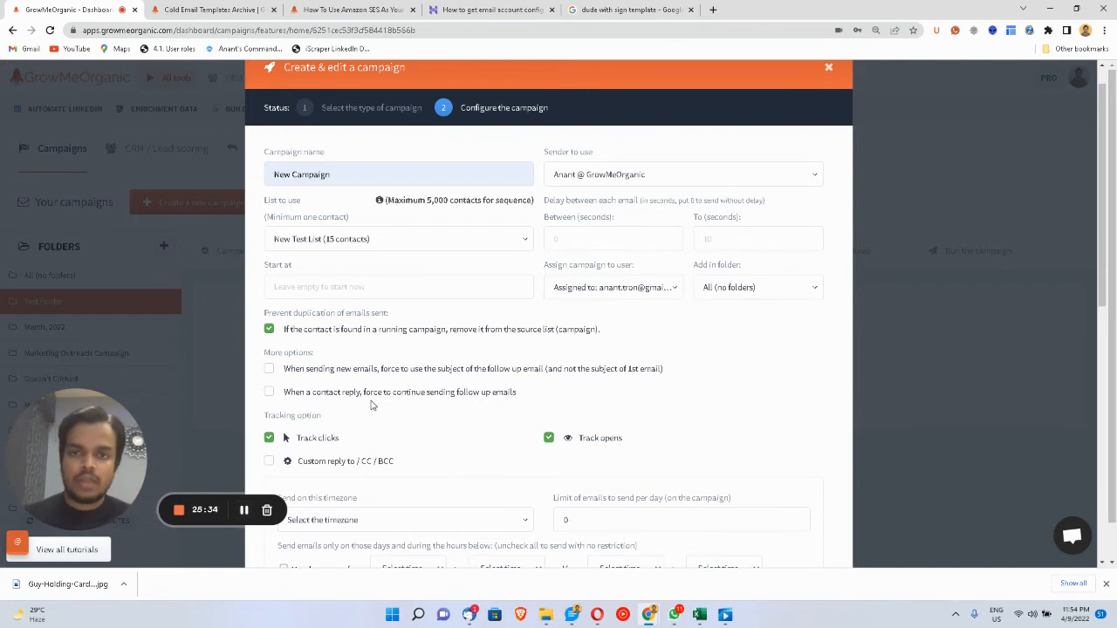
pyautogui.click(573, 251)
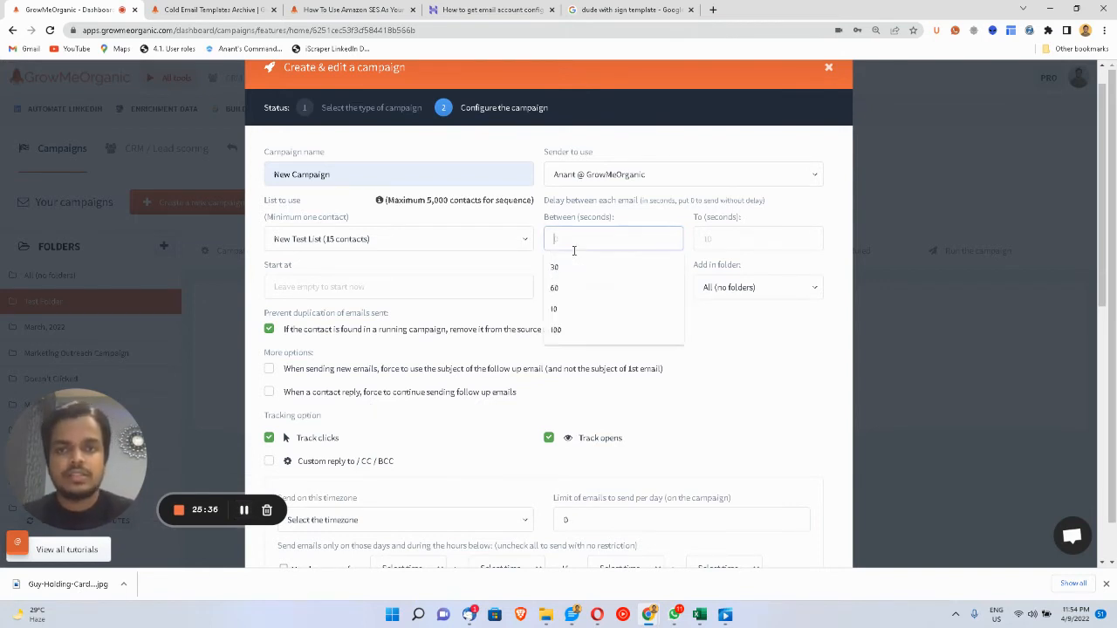
pyautogui.write('100')
pyautogui.press('Tab')
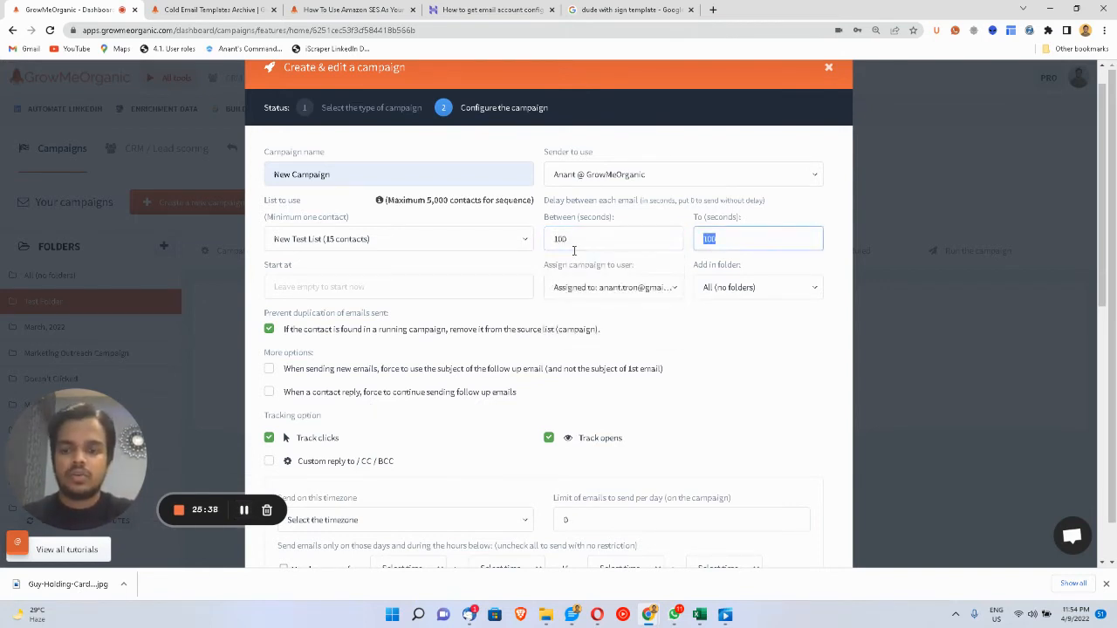
pyautogui.write('200')
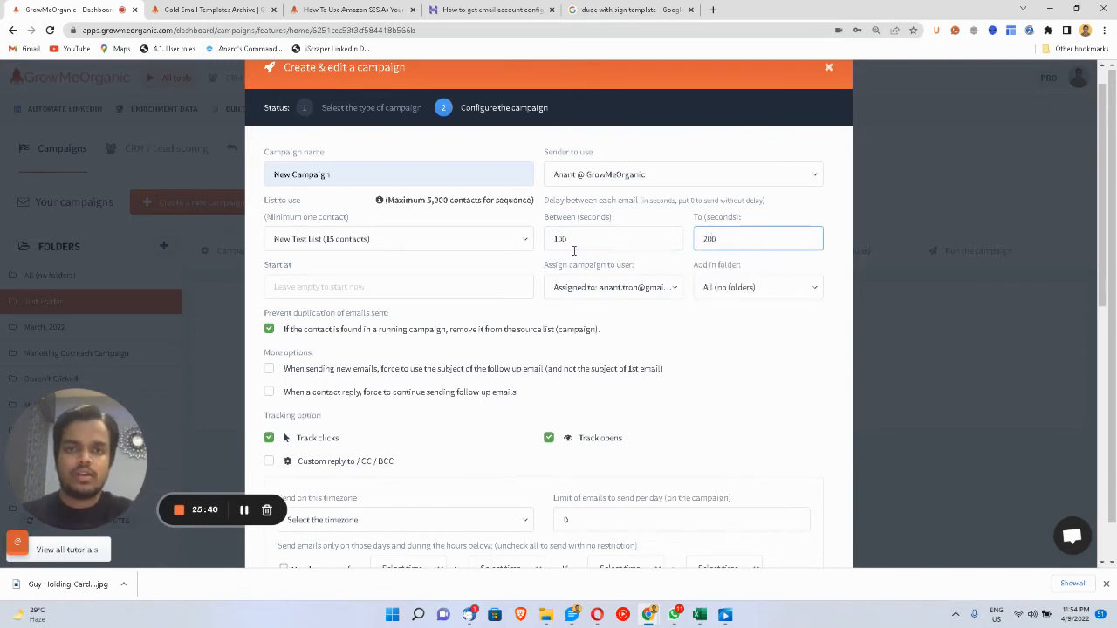
pyautogui.click(745, 325)
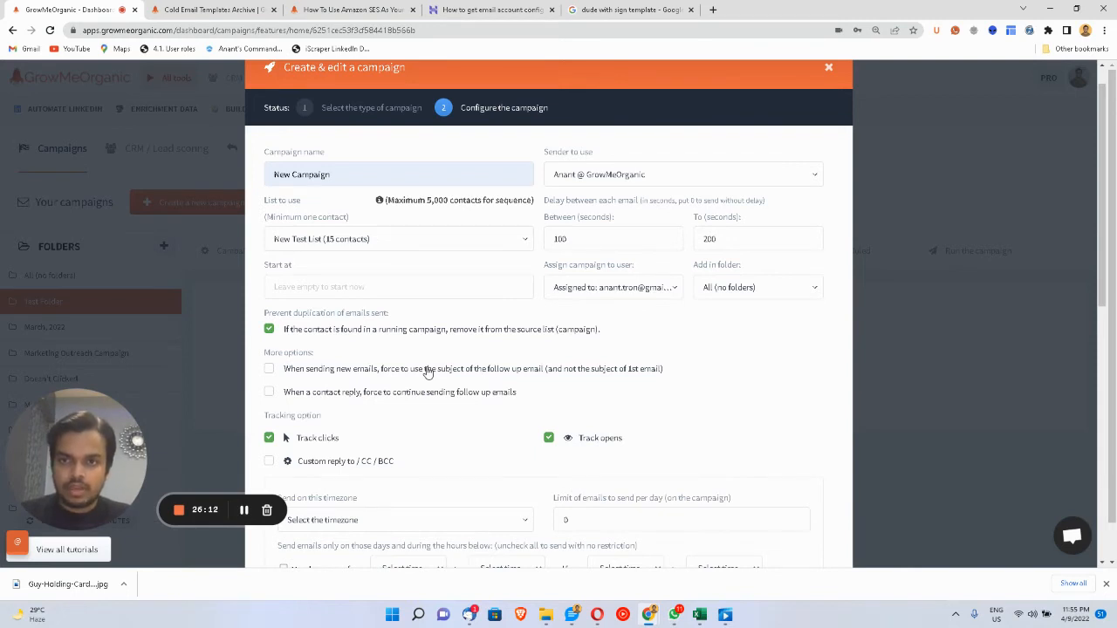
pyautogui.click(377, 241)
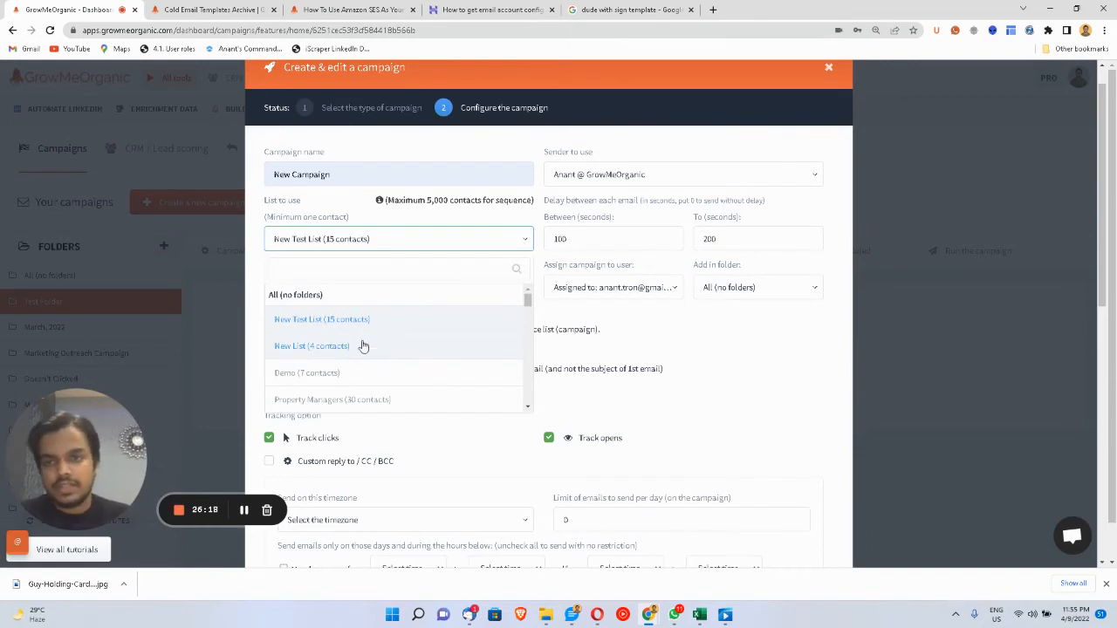
pyautogui.click(338, 321)
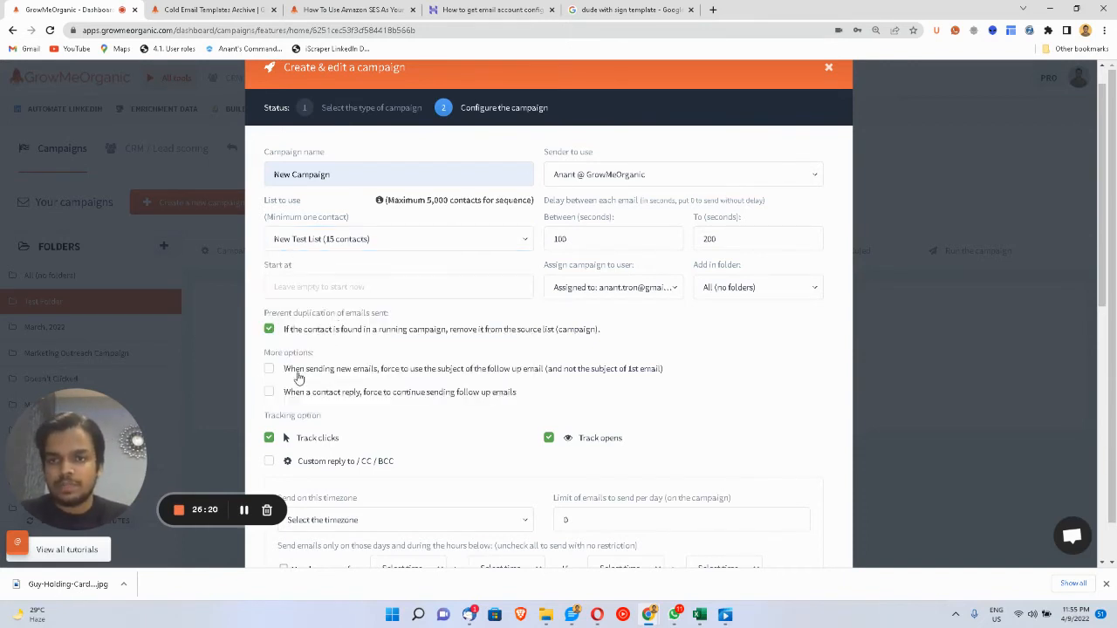
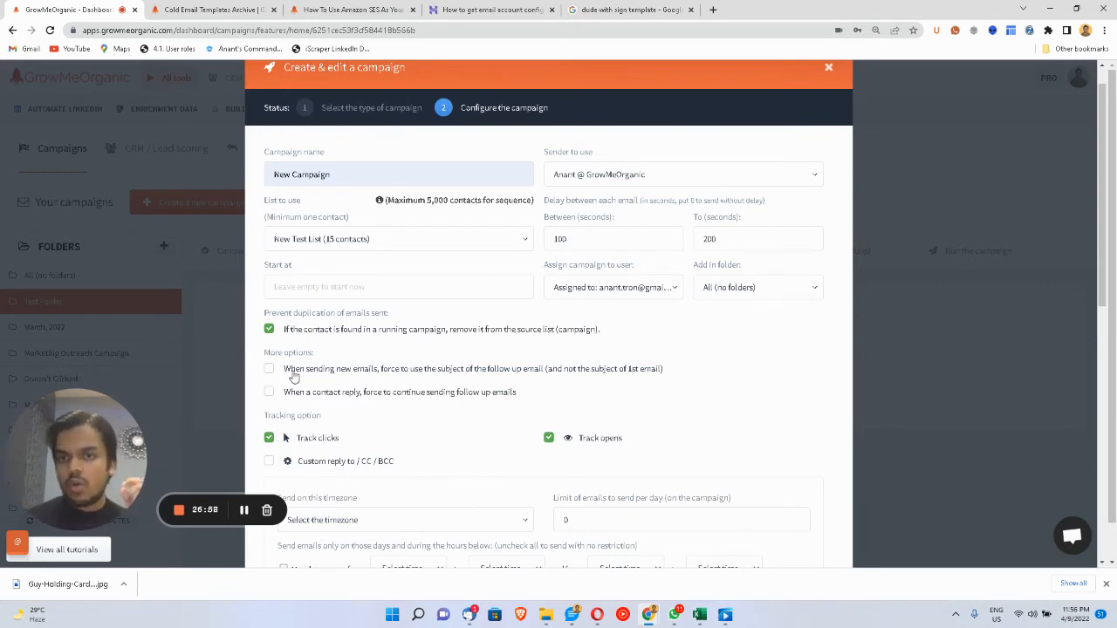
# - Try entering a custom reply-to address, then turn the custom reply-to and CC/BCC options back off
pyautogui.scroll(-1, 450, 472)
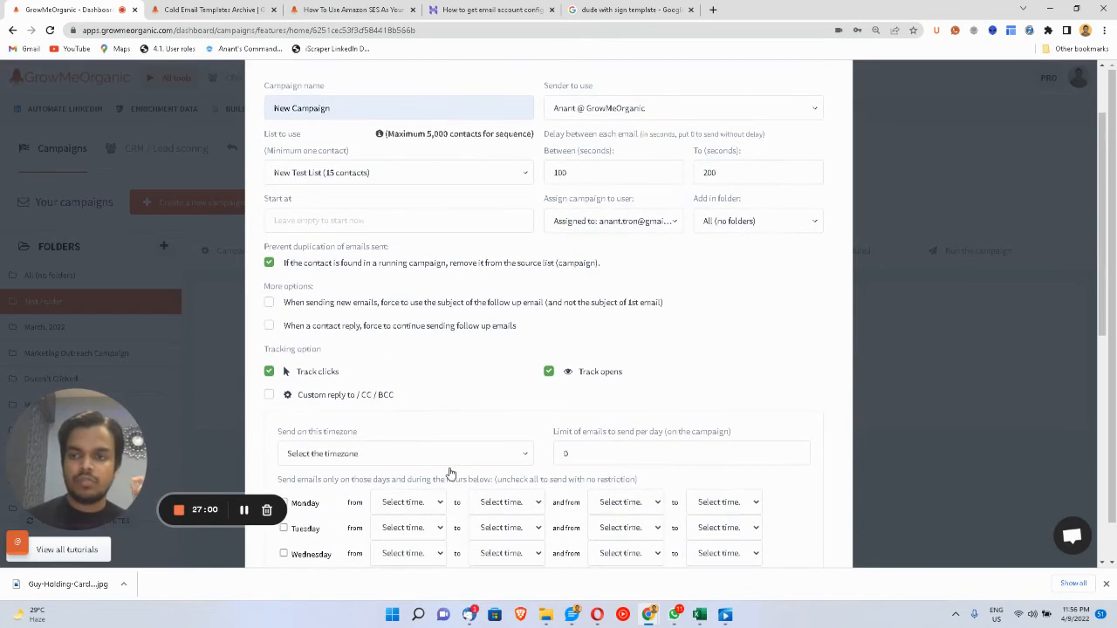
pyautogui.scroll(-1, 450, 472)
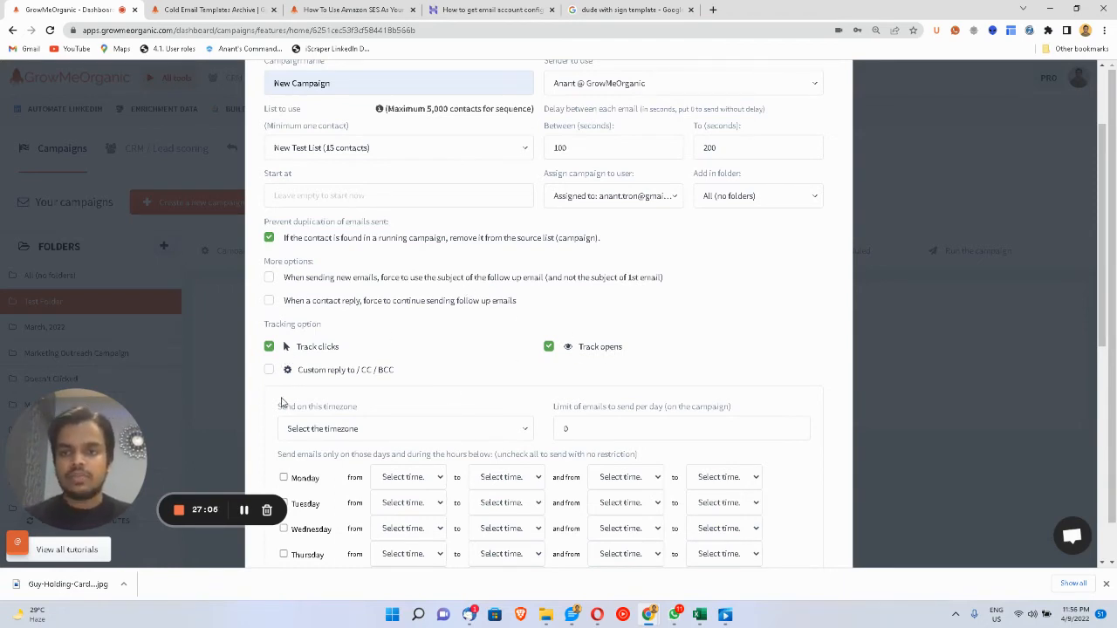
pyautogui.click(269, 370)
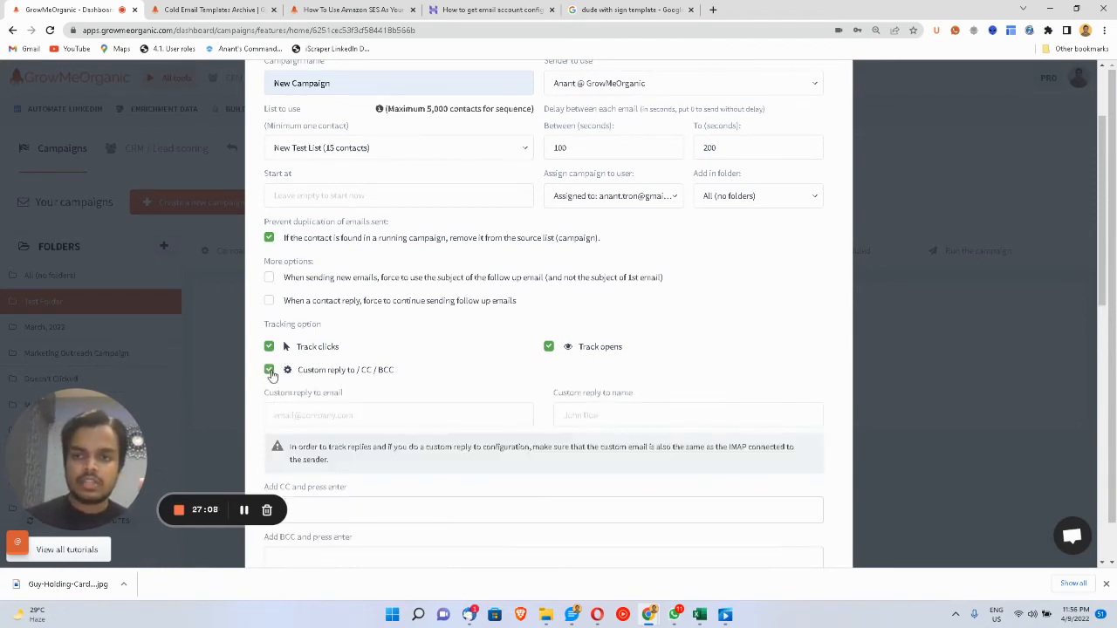
pyautogui.click(346, 419)
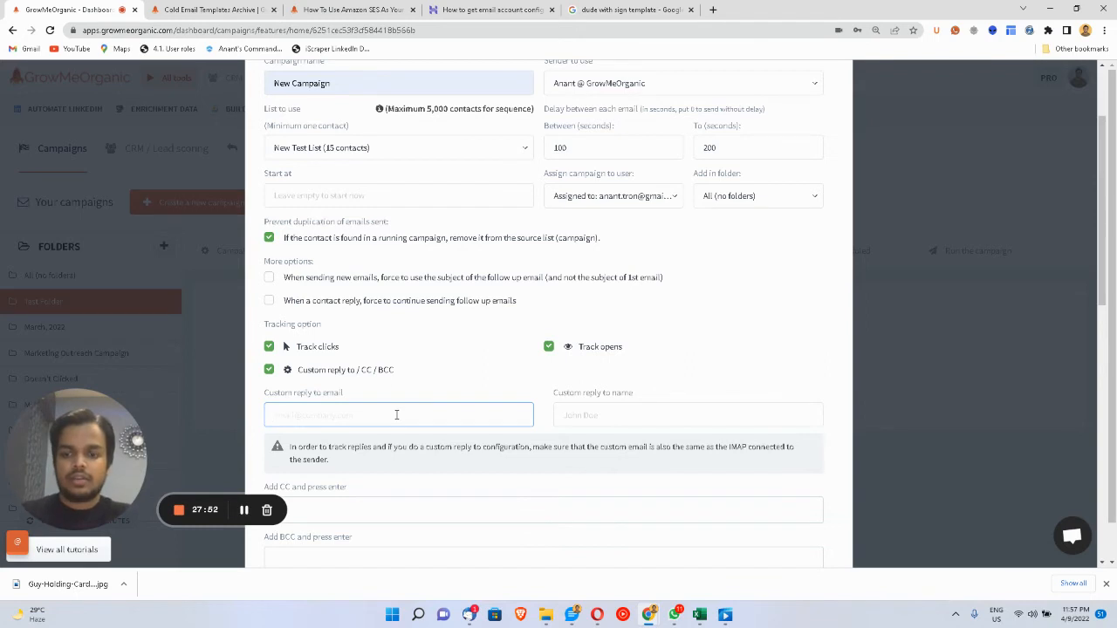
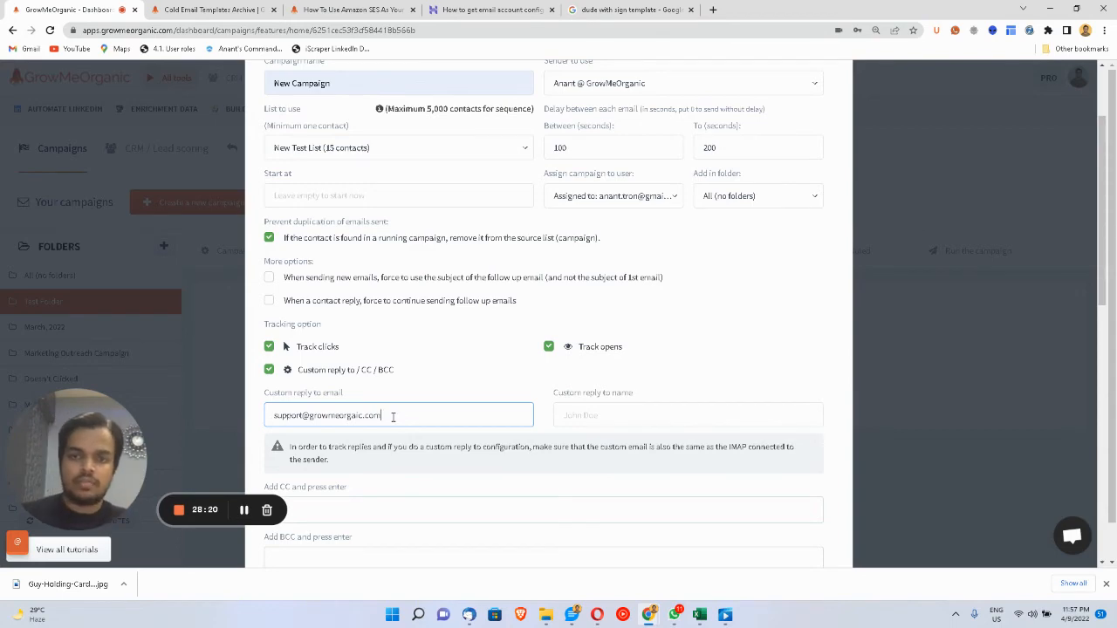
pyautogui.click(479, 389)
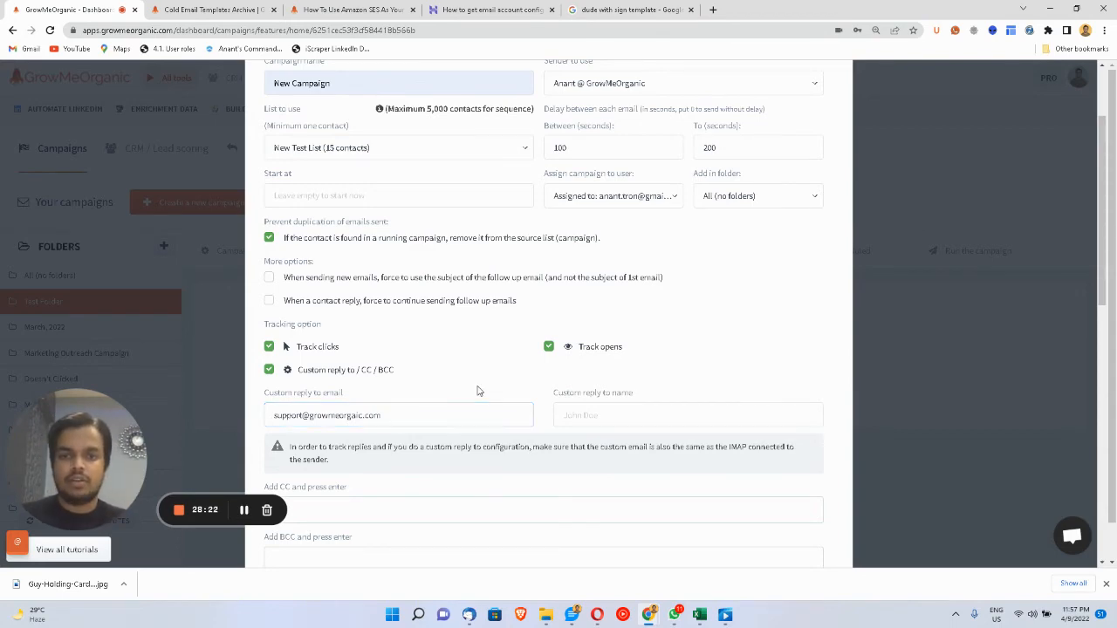
pyautogui.scroll(-1, 478, 386)
pyautogui.scroll(-2, 478, 385)
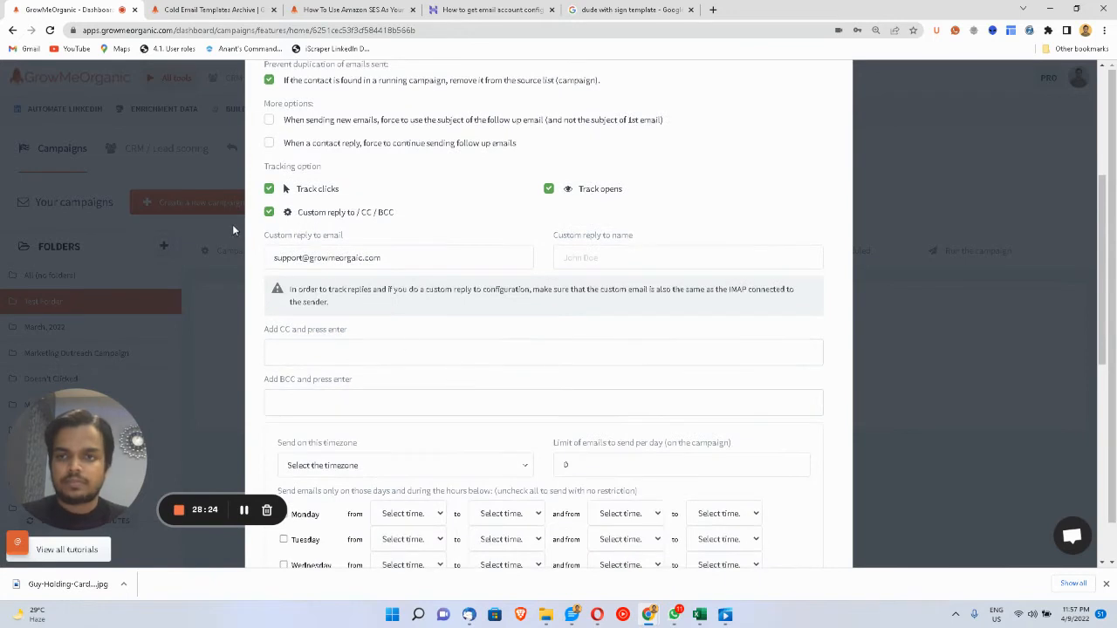
pyautogui.click(269, 212)
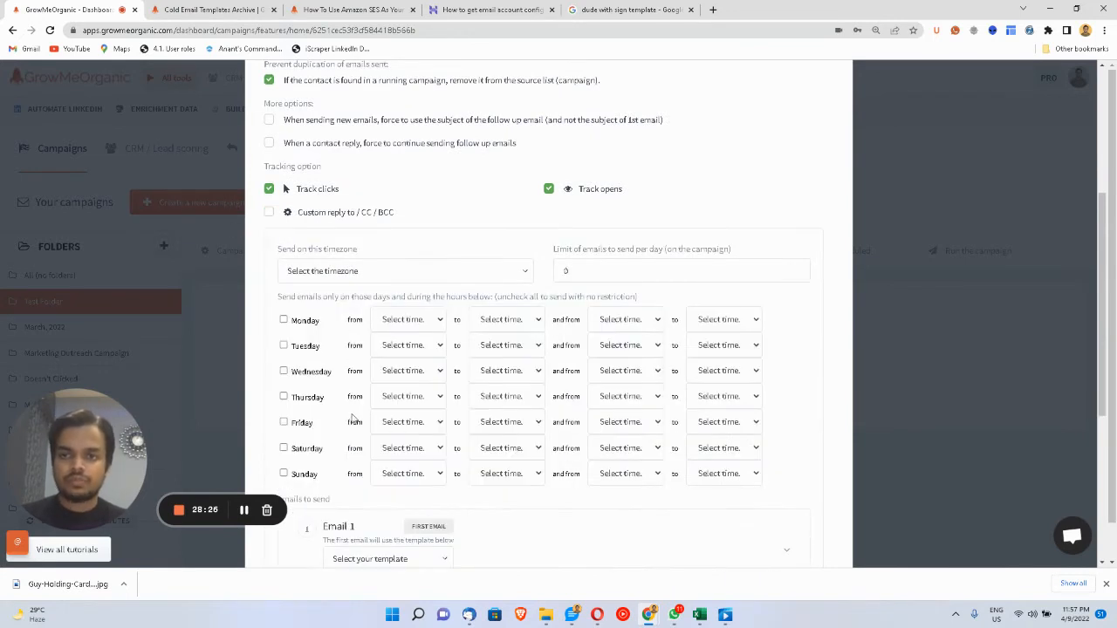
# - Set the sending timezone to (GMT-08:00) Pacific Time (US & Canada)
pyautogui.click(411, 271)
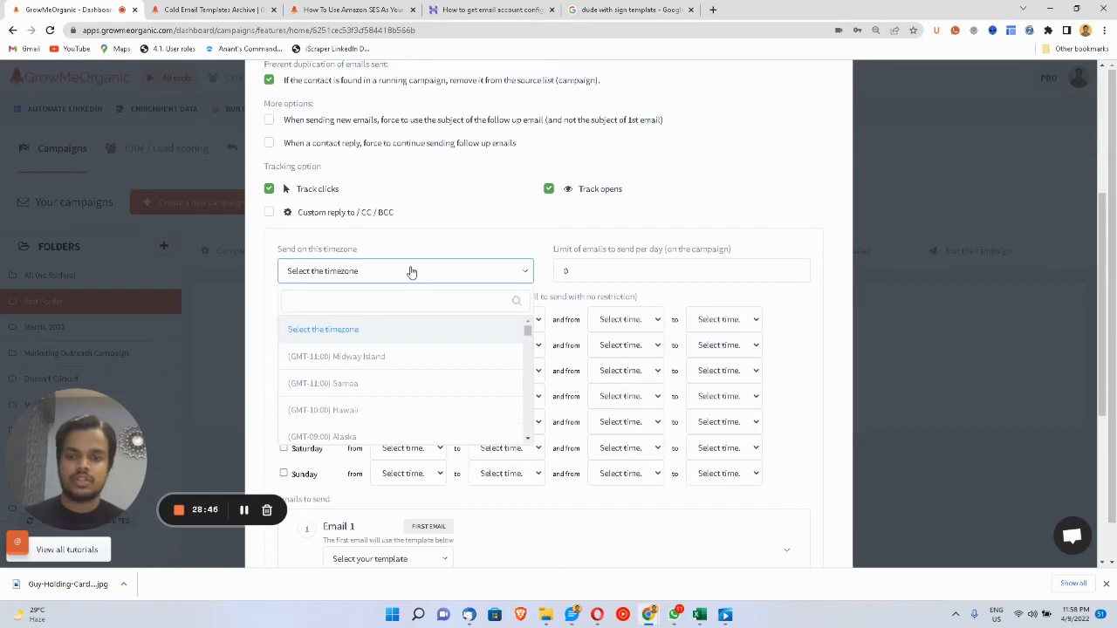
pyautogui.write('u')
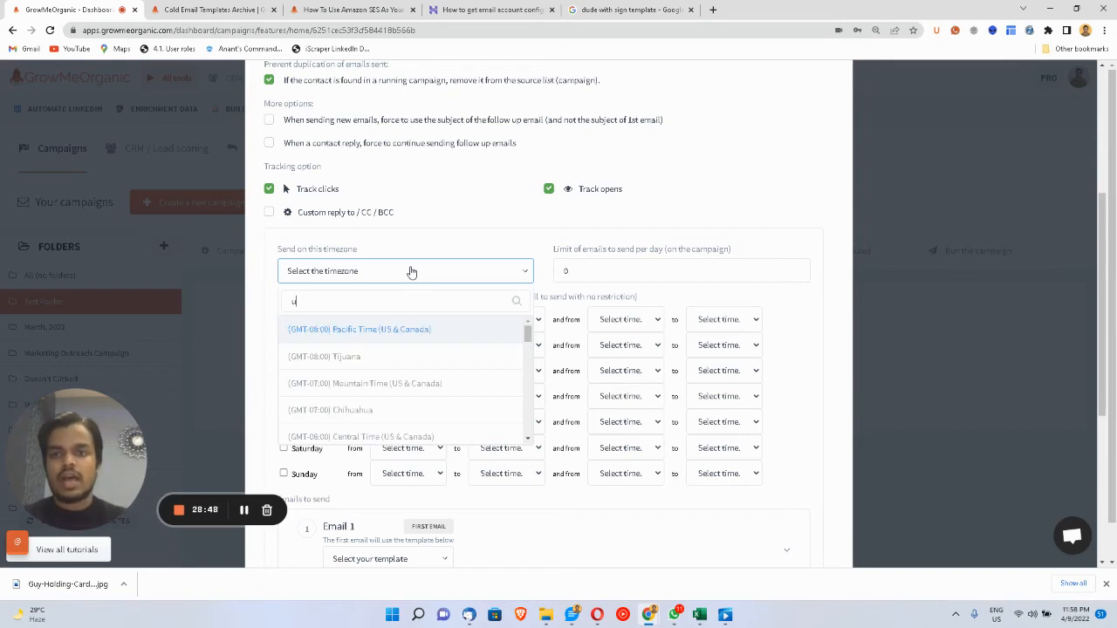
pyautogui.click(388, 329)
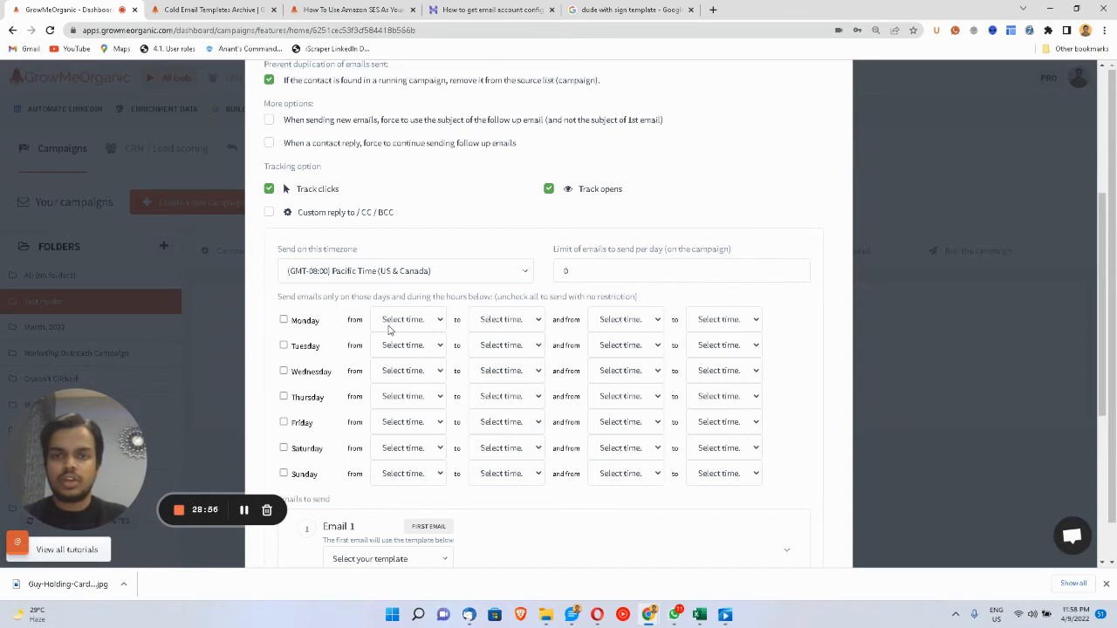
# - Send on Monday only, in windows 10:00 AM–12:00 PM and 2:00 PM–9:00 PM
pyautogui.click(285, 322)
pyautogui.click(284, 346)
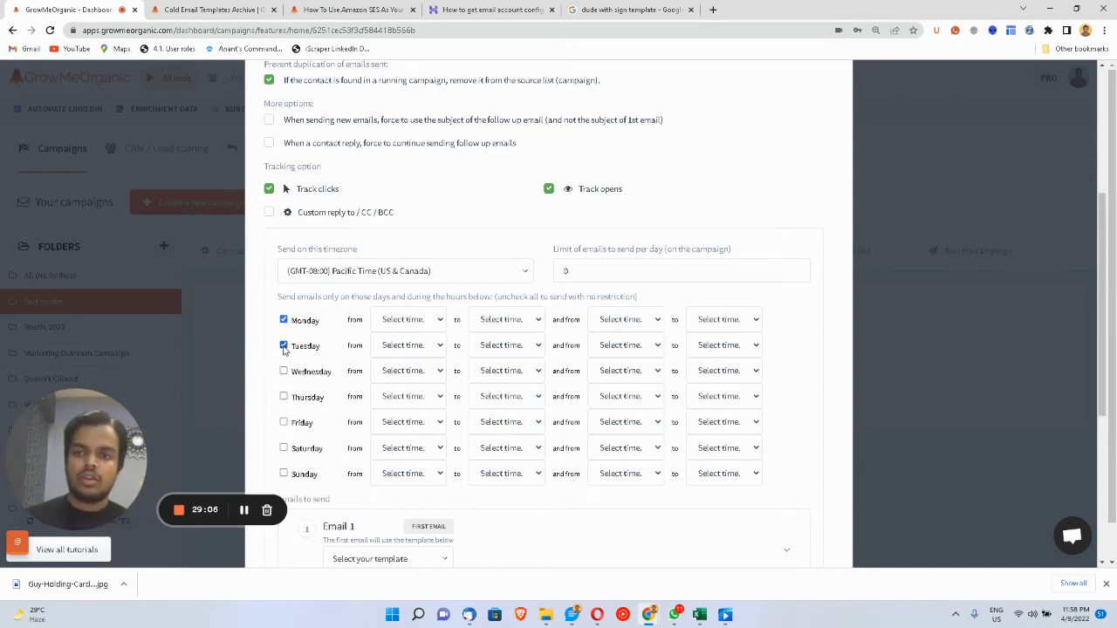
pyautogui.click(284, 346)
pyautogui.click(420, 323)
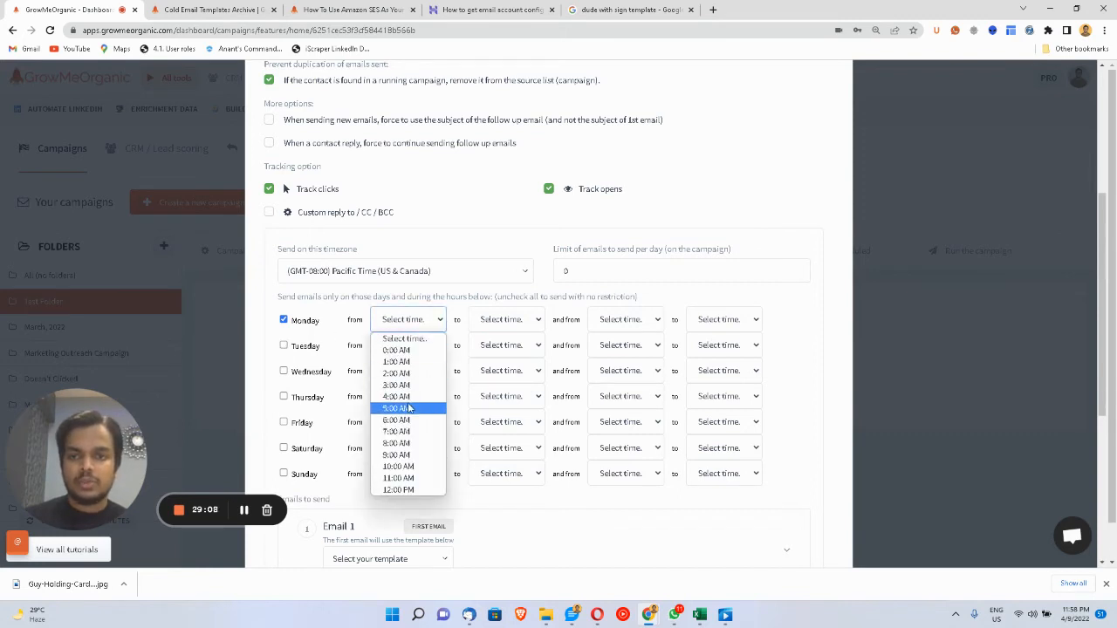
pyautogui.click(428, 466)
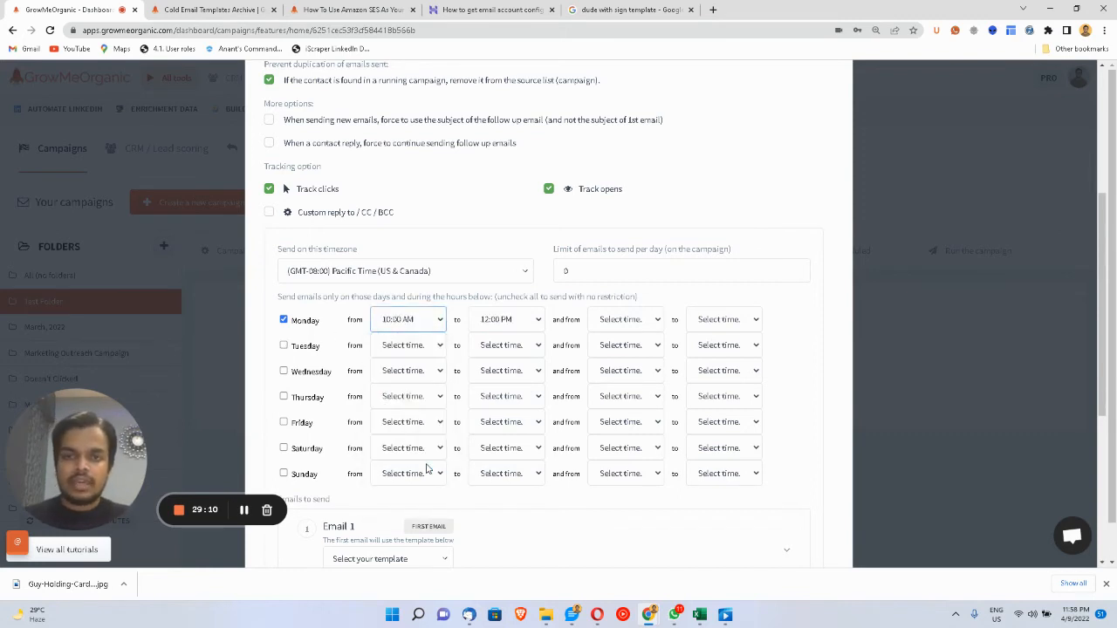
pyautogui.click(611, 319)
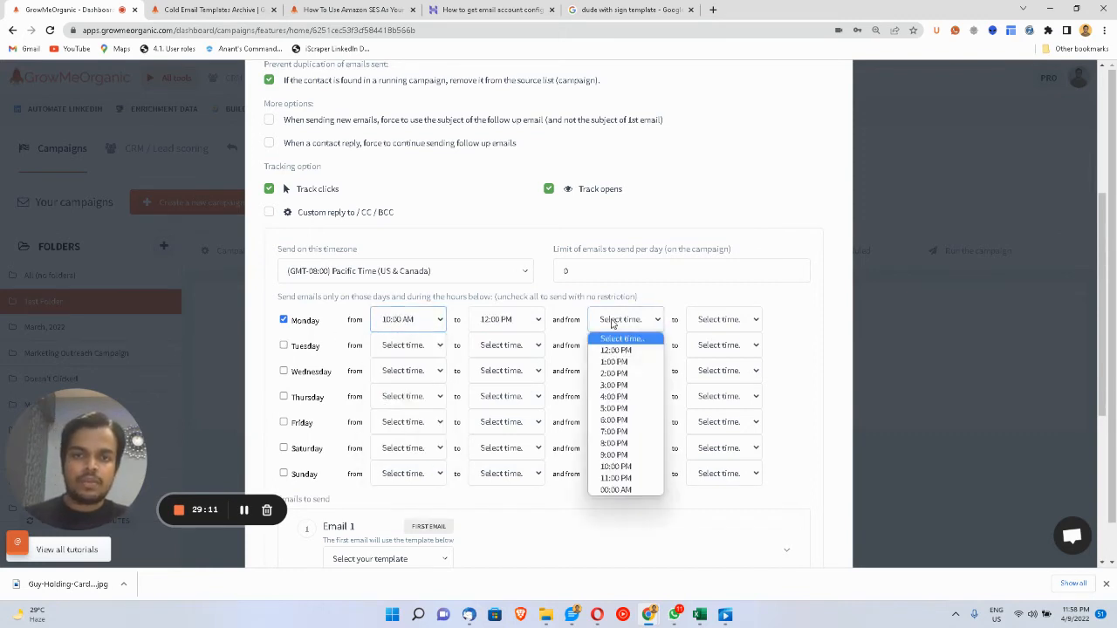
pyautogui.click(619, 374)
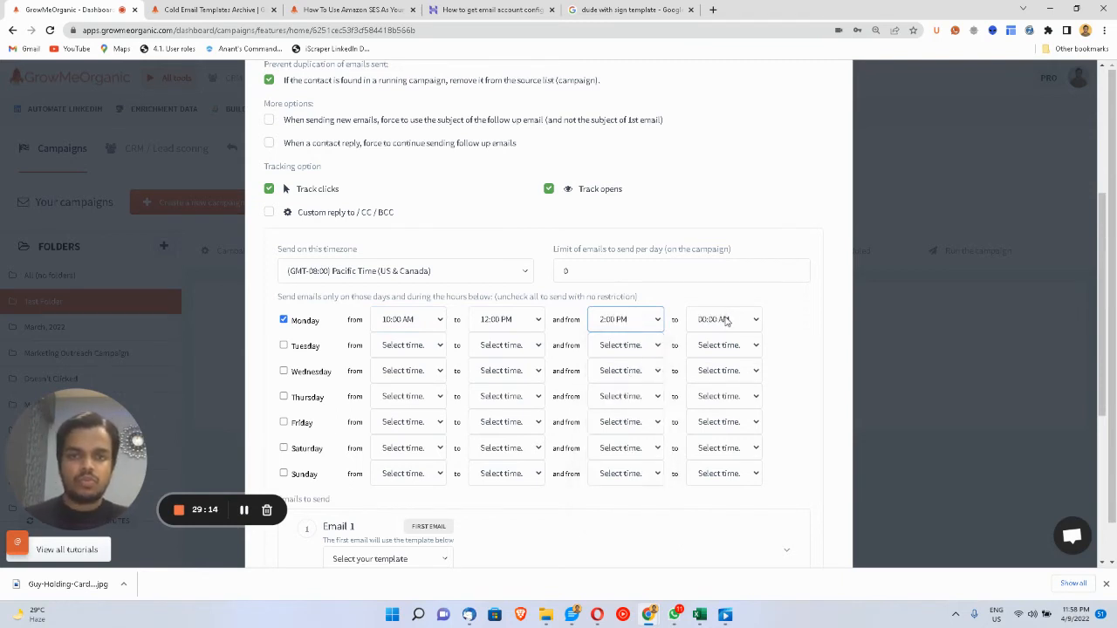
pyautogui.click(727, 321)
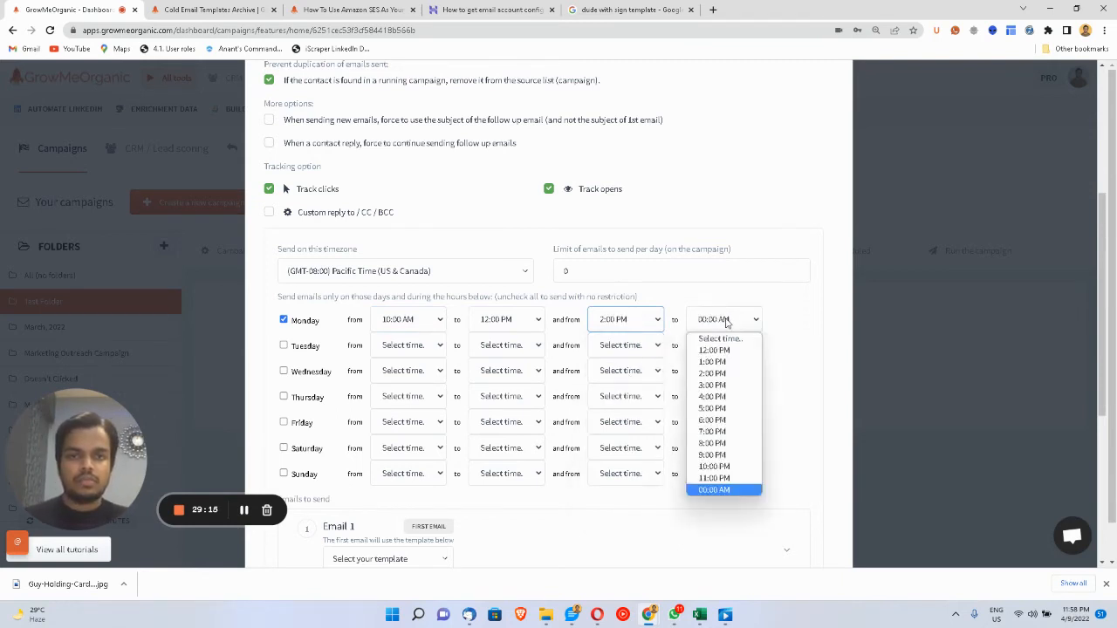
pyautogui.click(722, 456)
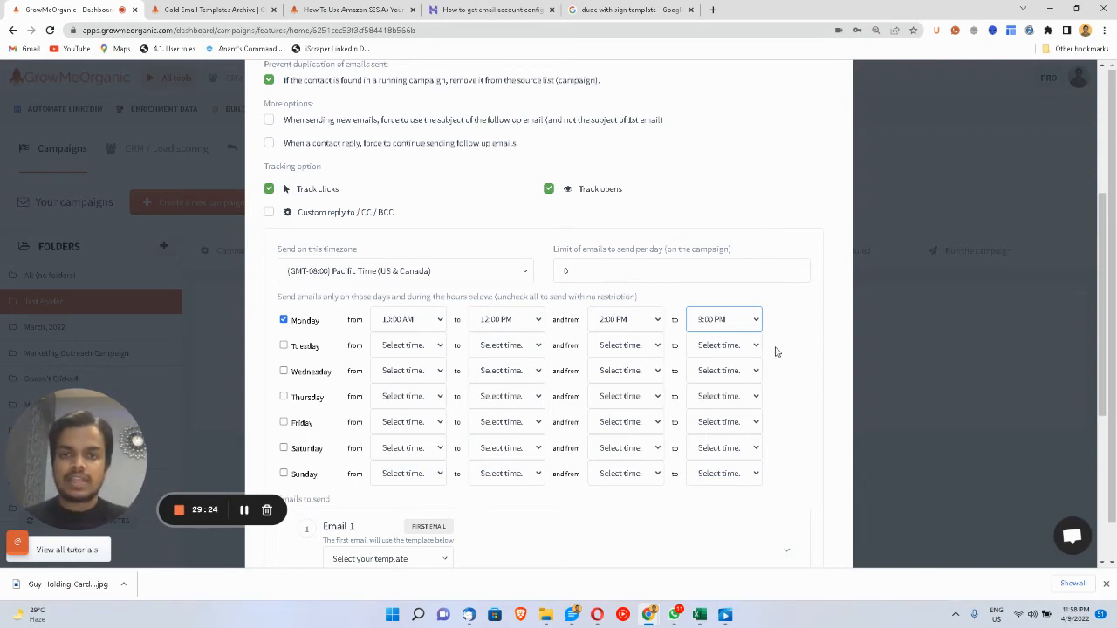
pyautogui.doubleClick(741, 261)
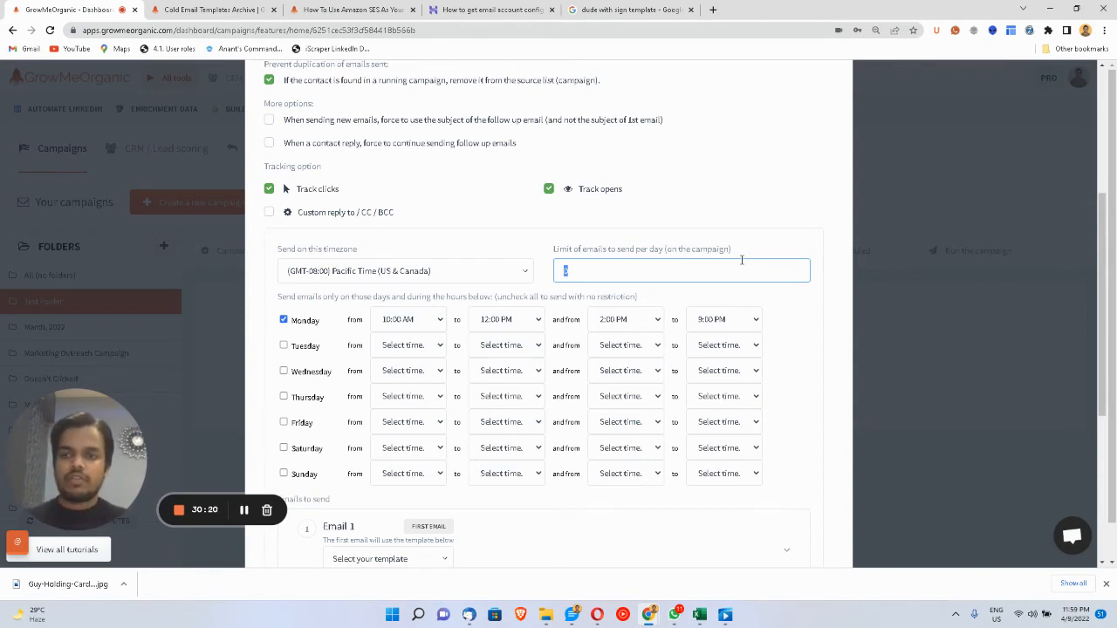
# - Enter 50 as the daily email sending limit
pyautogui.write('50')
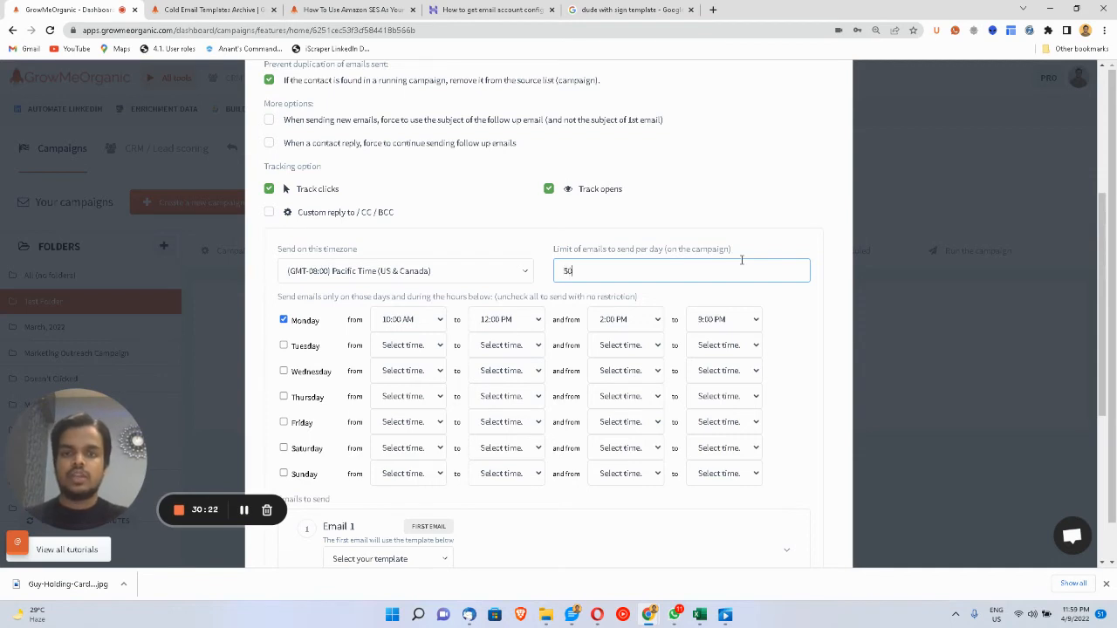
pyautogui.click(729, 229)
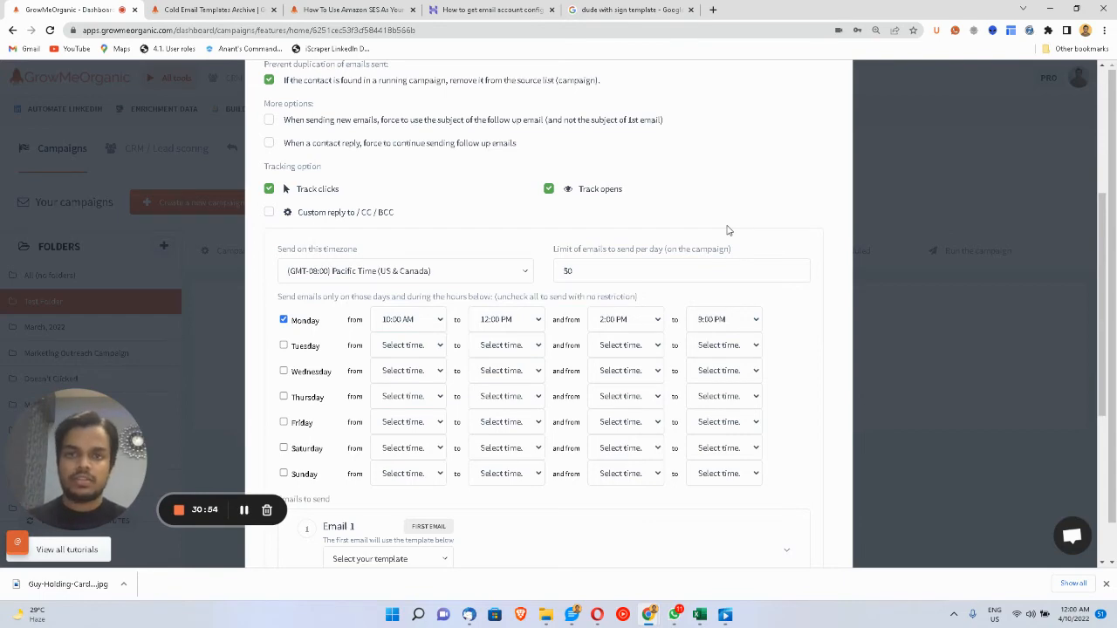
# - Assign the Marketing Outreach template to Email 1 and show its preview
pyautogui.scroll(-3, 728, 229)
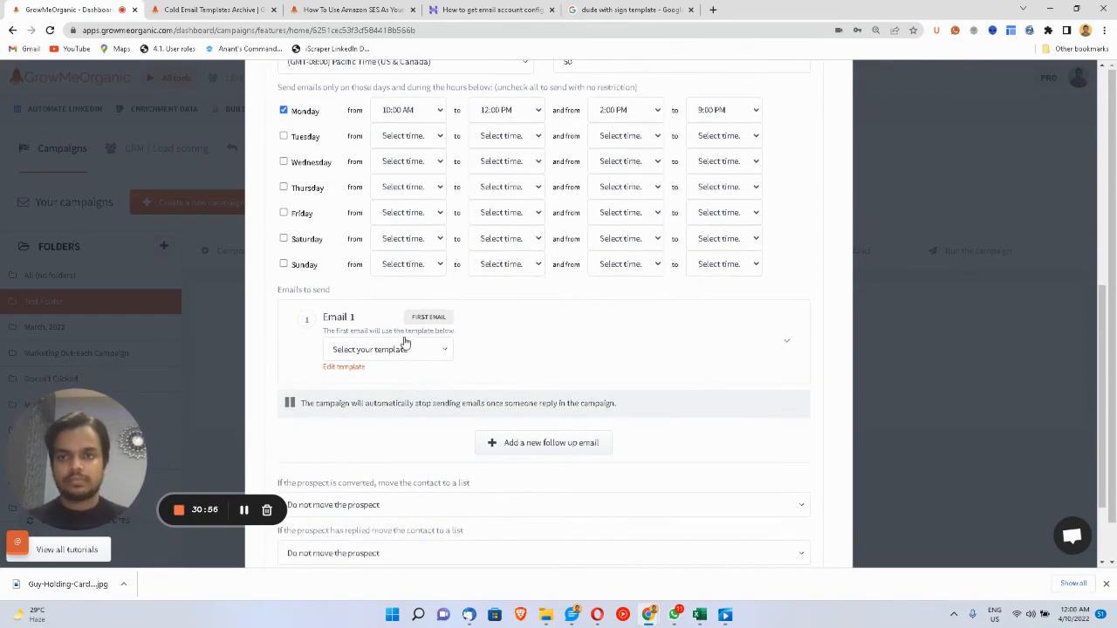
pyautogui.click(405, 349)
pyautogui.scroll(-2, 418, 454)
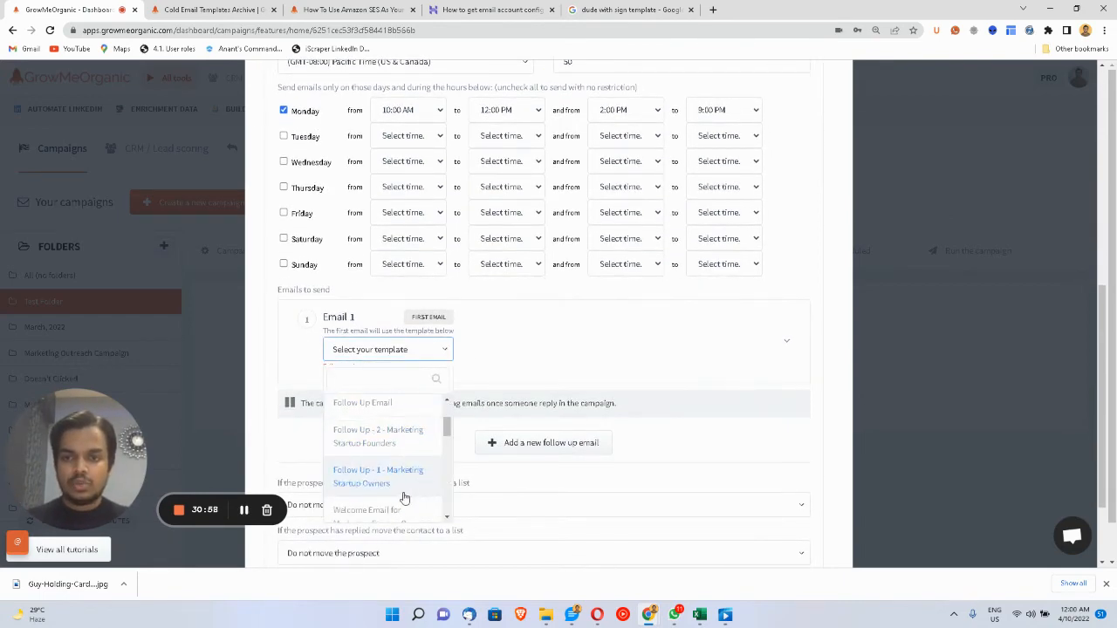
pyautogui.scroll(-1, 400, 506)
pyautogui.scroll(-4, 395, 506)
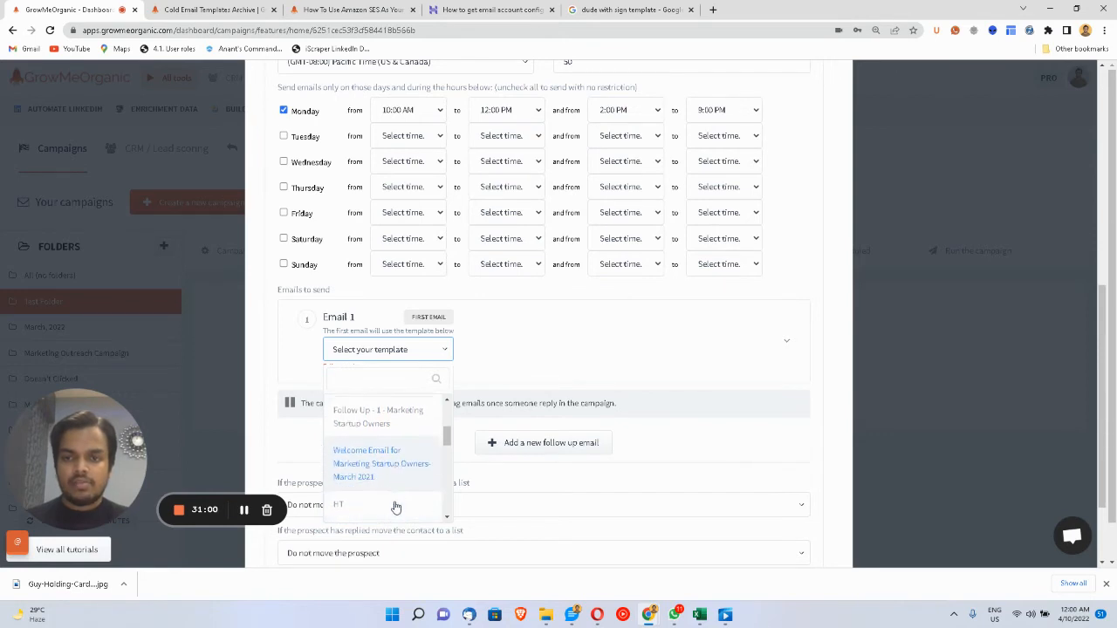
pyautogui.scroll(5, 395, 506)
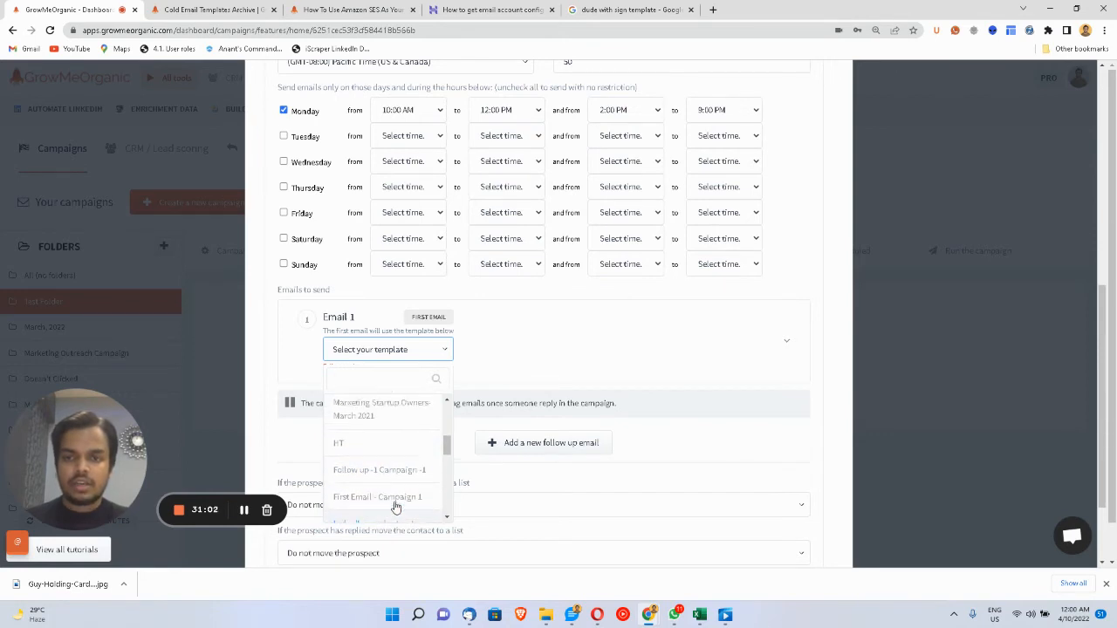
pyautogui.scroll(-4, 393, 436)
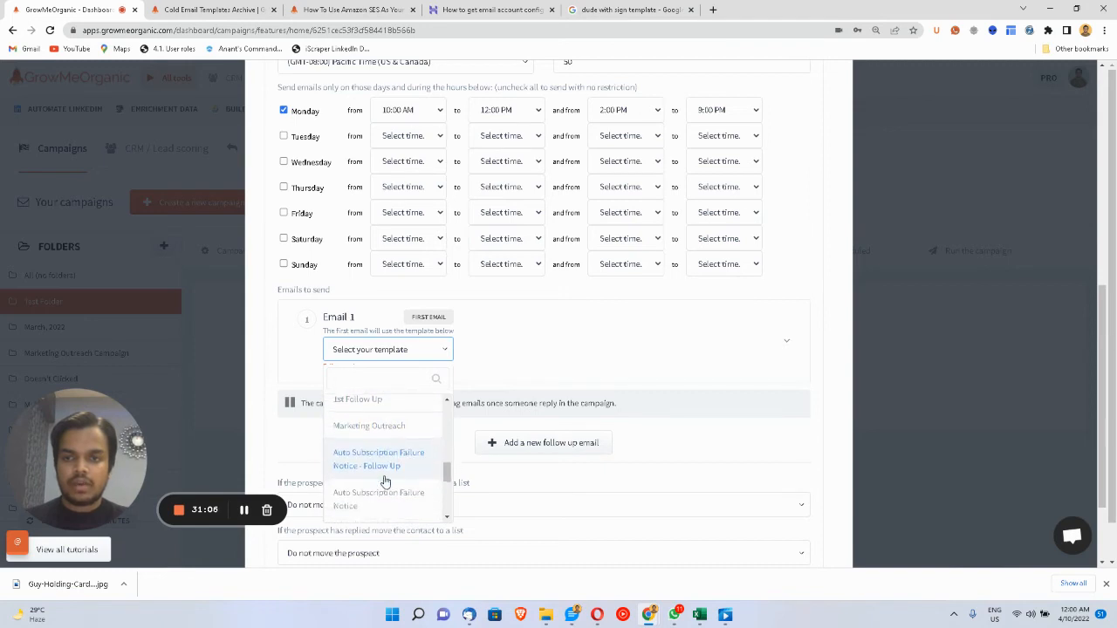
pyautogui.click(394, 425)
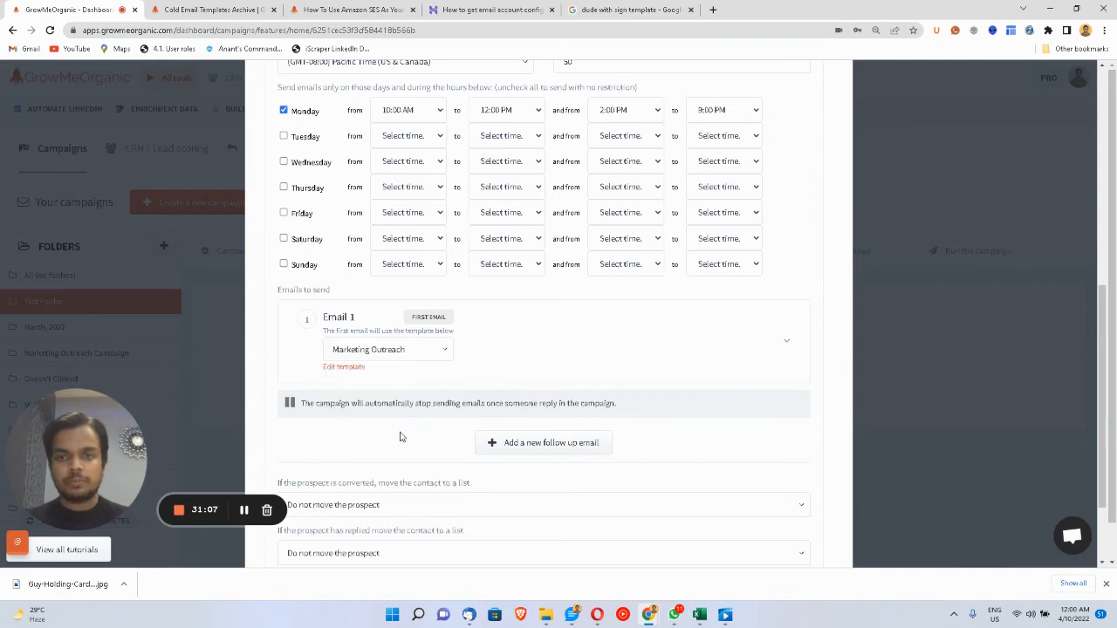
pyautogui.click(776, 328)
# - Add a second, follow-up email to the sequence
pyautogui.scroll(-2, 745, 524)
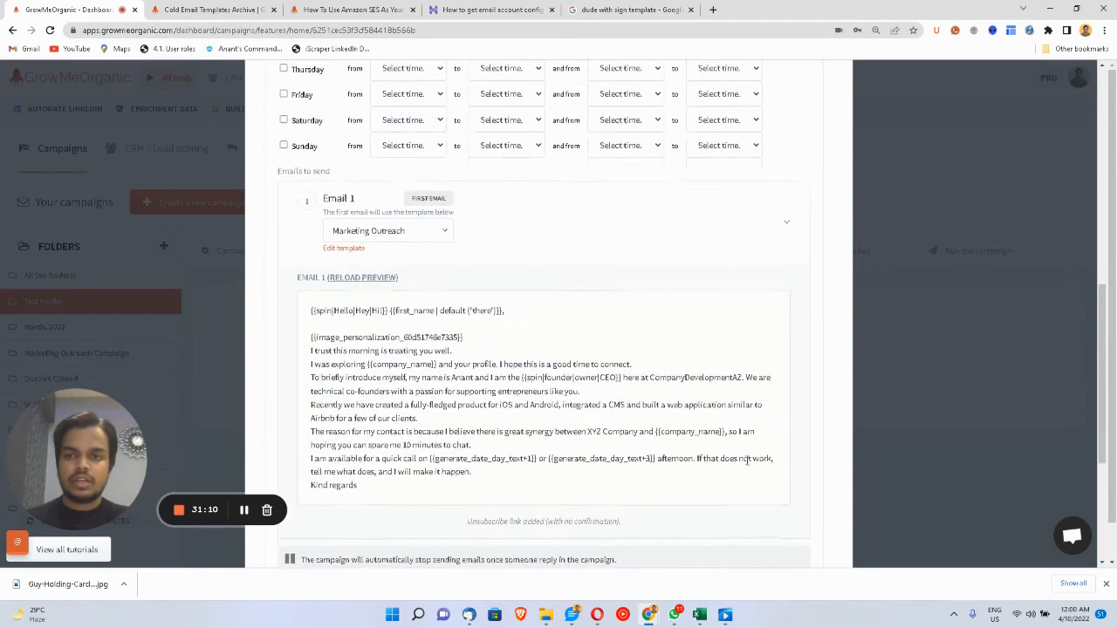
pyautogui.scroll(-1, 584, 361)
pyautogui.scroll(-2, 584, 362)
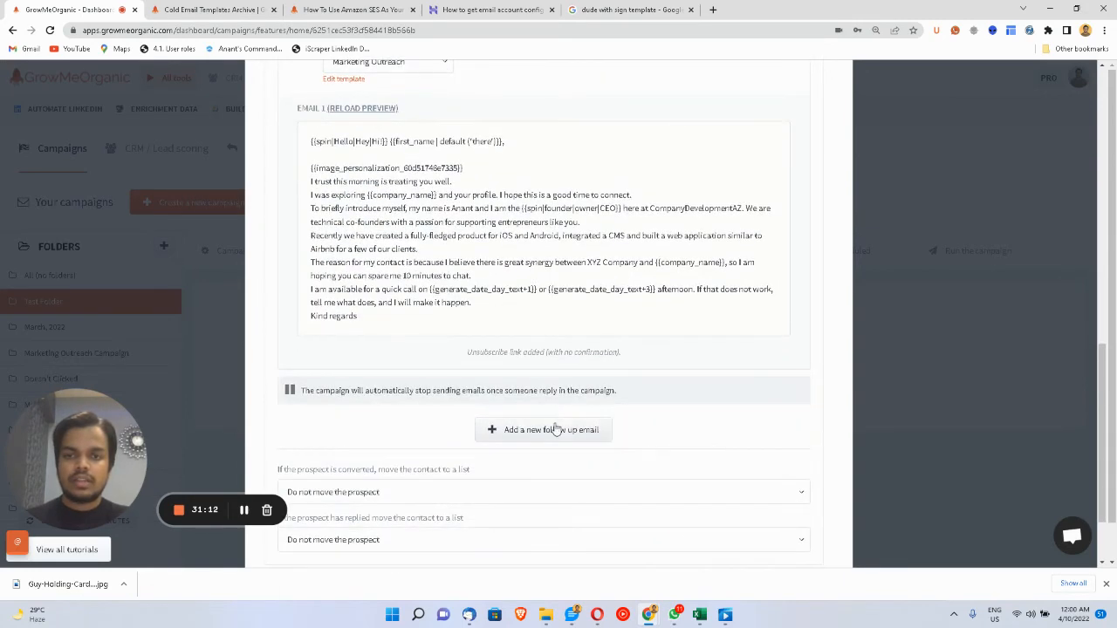
pyautogui.click(553, 426)
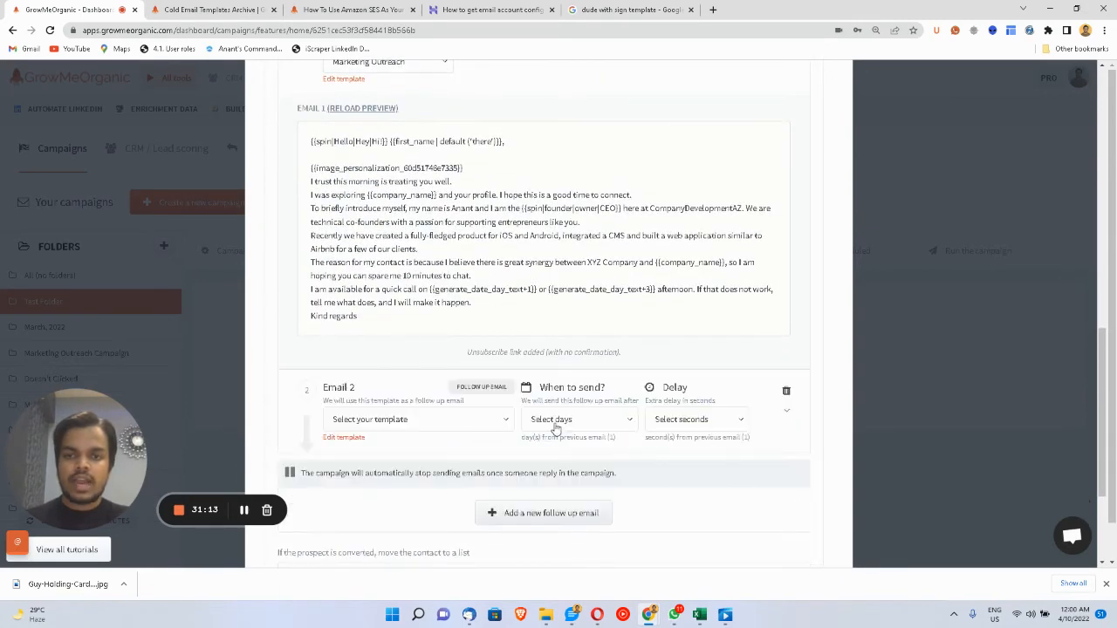
# - Assign the 1st Follow Up template to Email 2 and show its preview
pyautogui.click(444, 423)
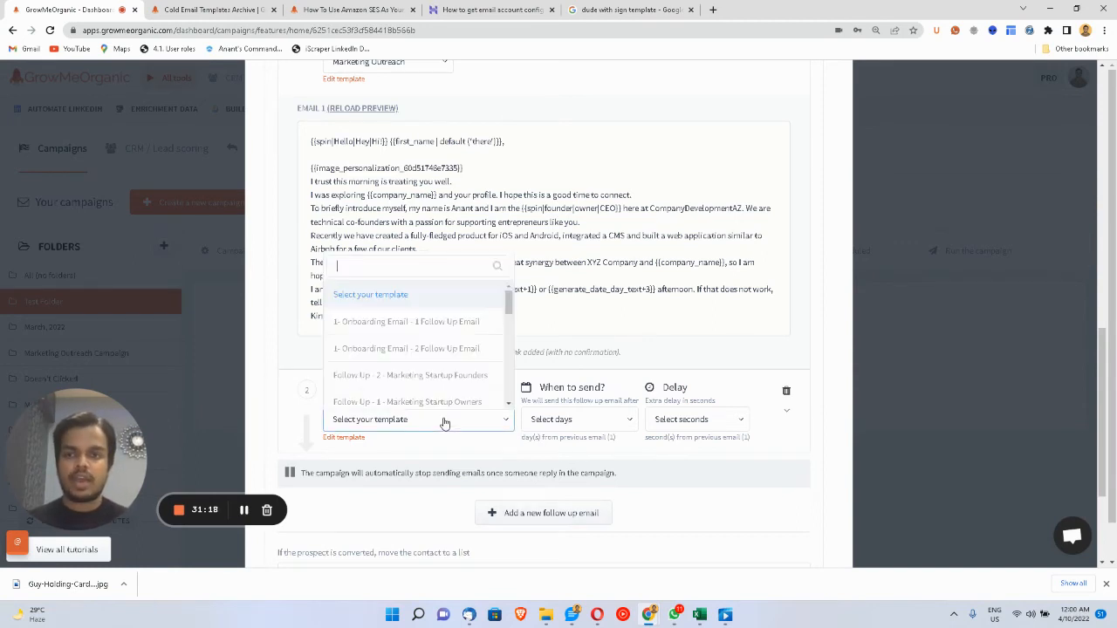
pyautogui.scroll(-2, 419, 345)
pyautogui.scroll(-4, 417, 346)
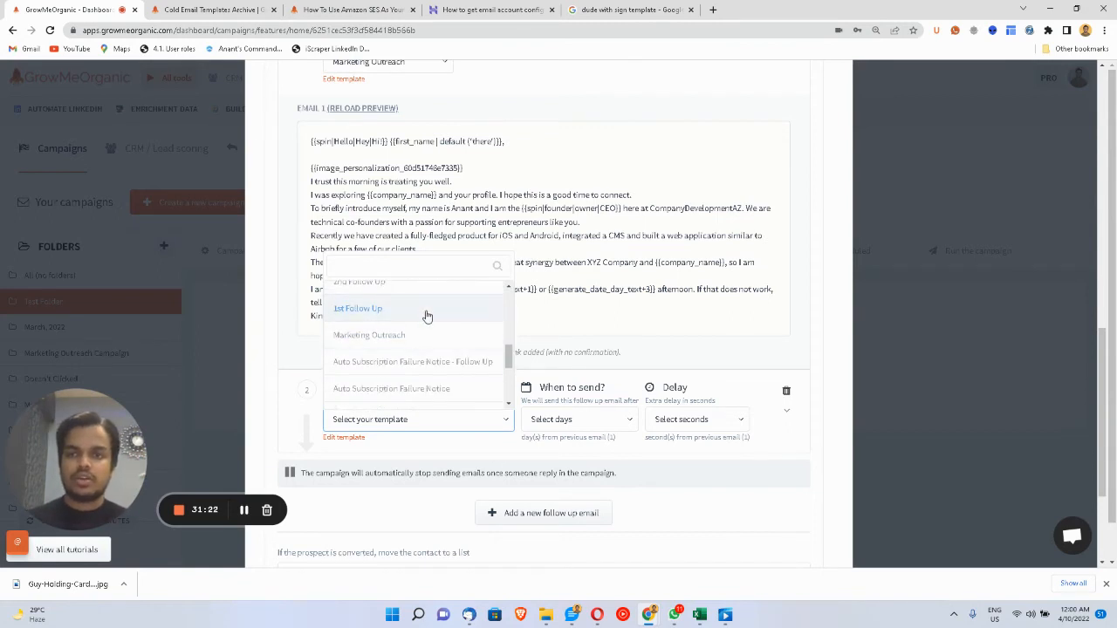
pyautogui.click(424, 311)
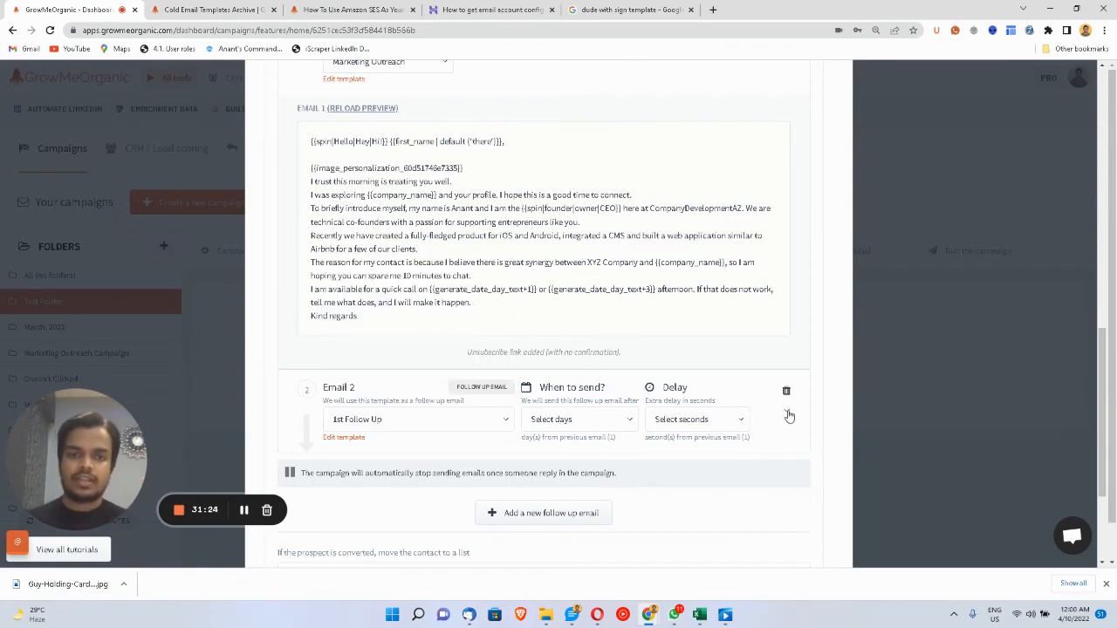
pyautogui.click(788, 413)
# - Send Email 2 after 3 days with no extra delay
pyautogui.scroll(-2, 728, 391)
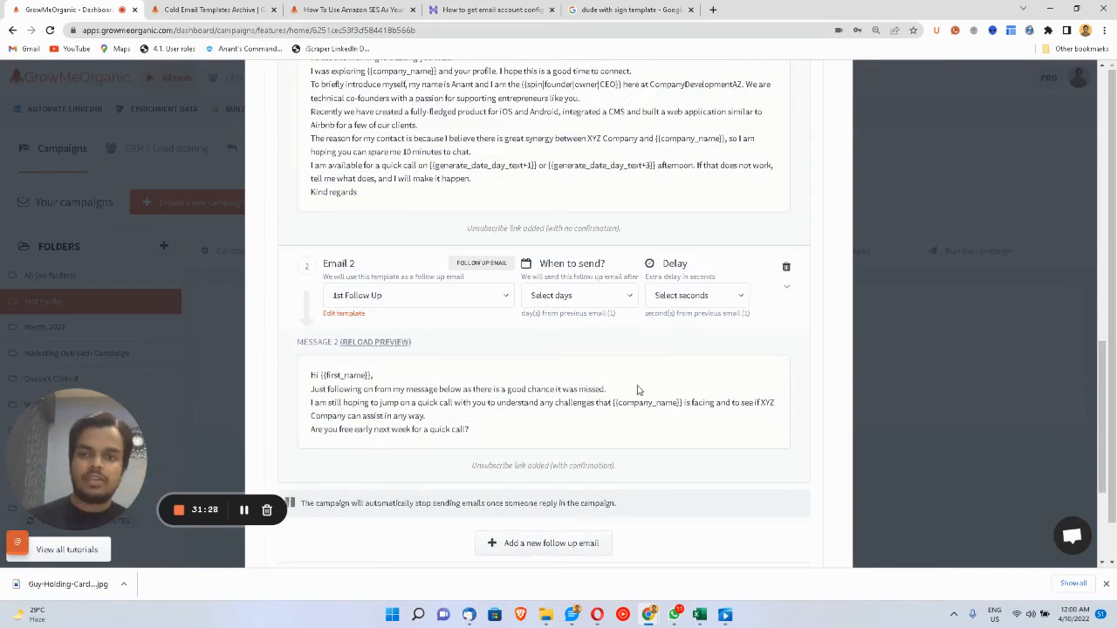
pyautogui.click(580, 308)
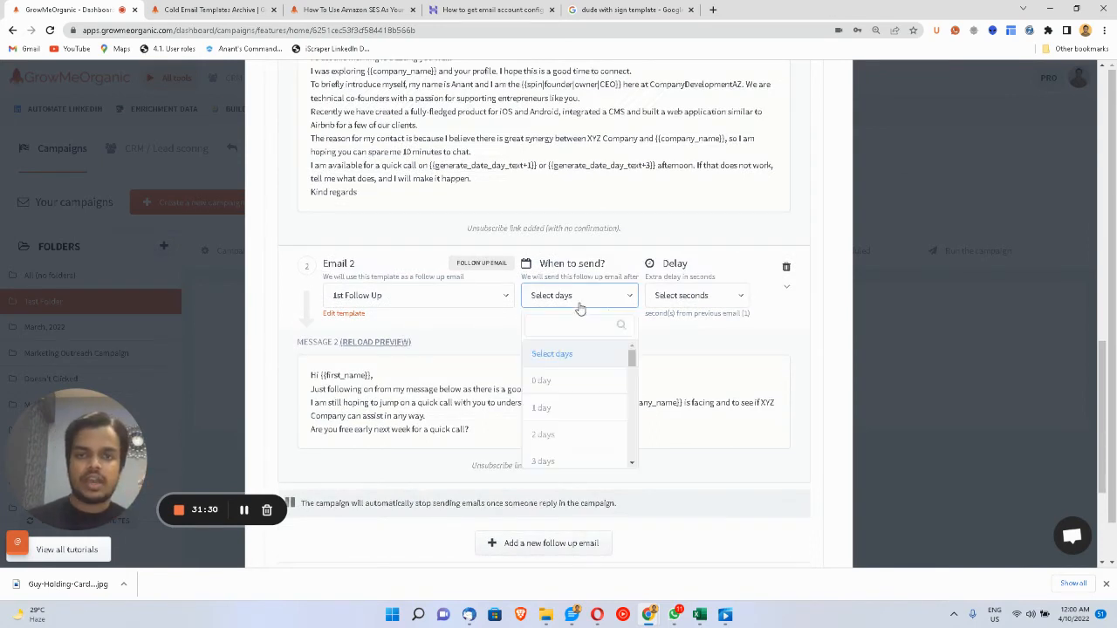
pyautogui.scroll(-1, 579, 428)
pyautogui.click(579, 394)
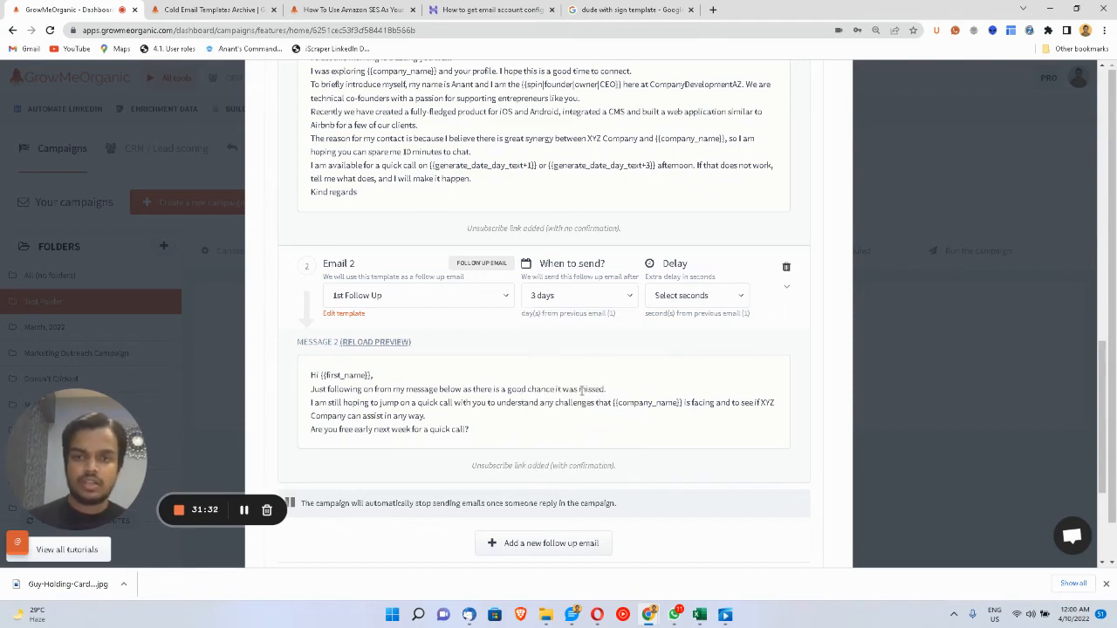
pyautogui.click(679, 302)
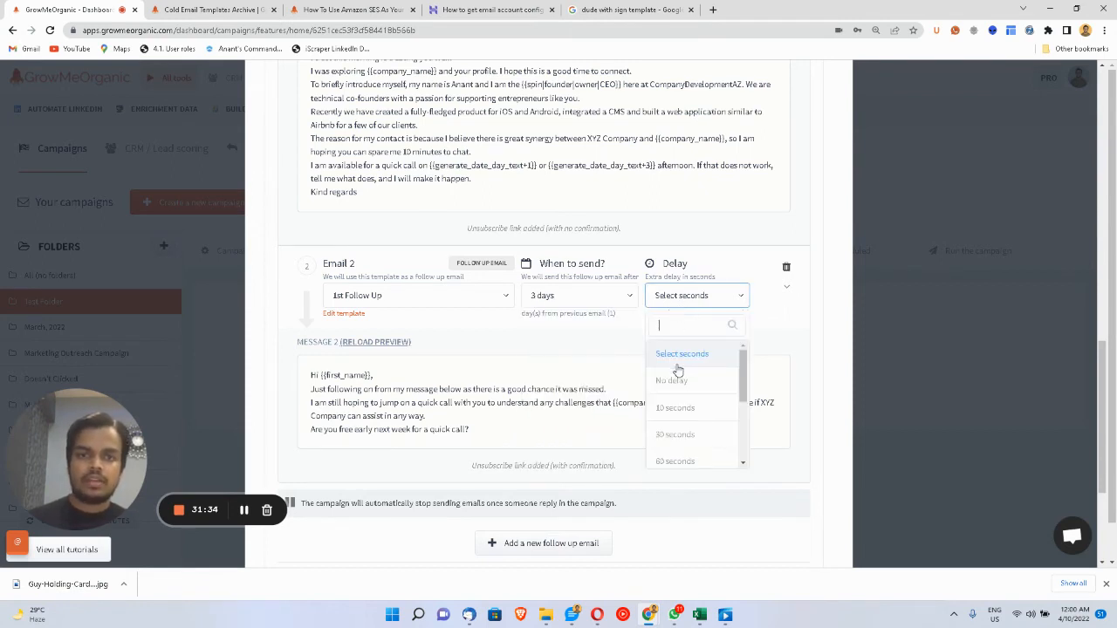
pyautogui.click(674, 378)
# - Add a third email to the sequence and begin choosing its template
pyautogui.click(588, 543)
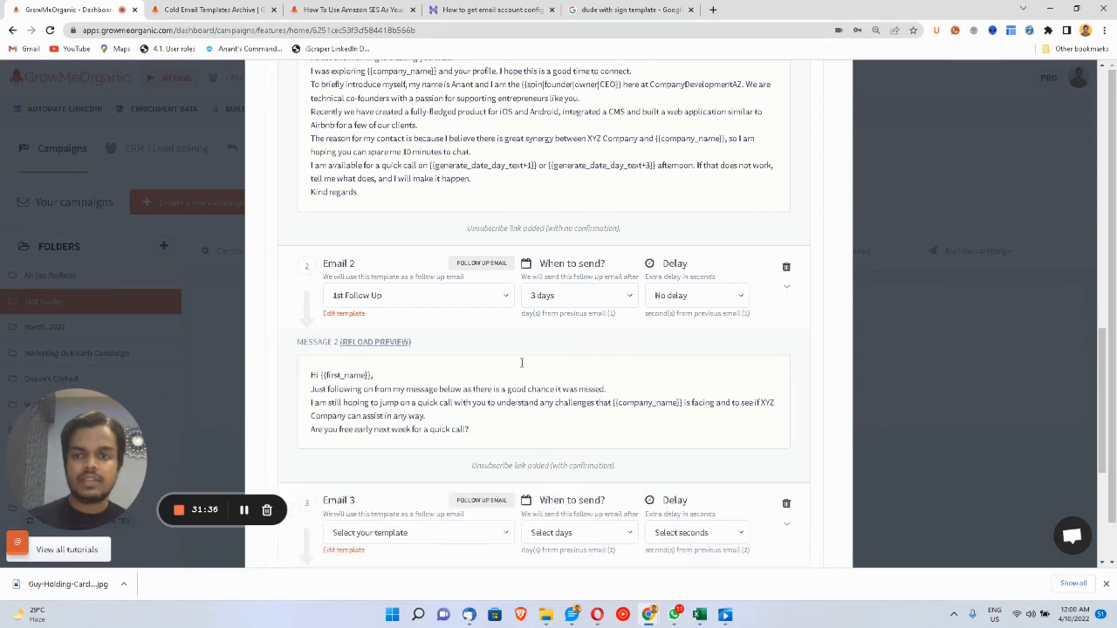
pyautogui.scroll(-2, 522, 362)
pyautogui.click(440, 403)
pyautogui.click(441, 426)
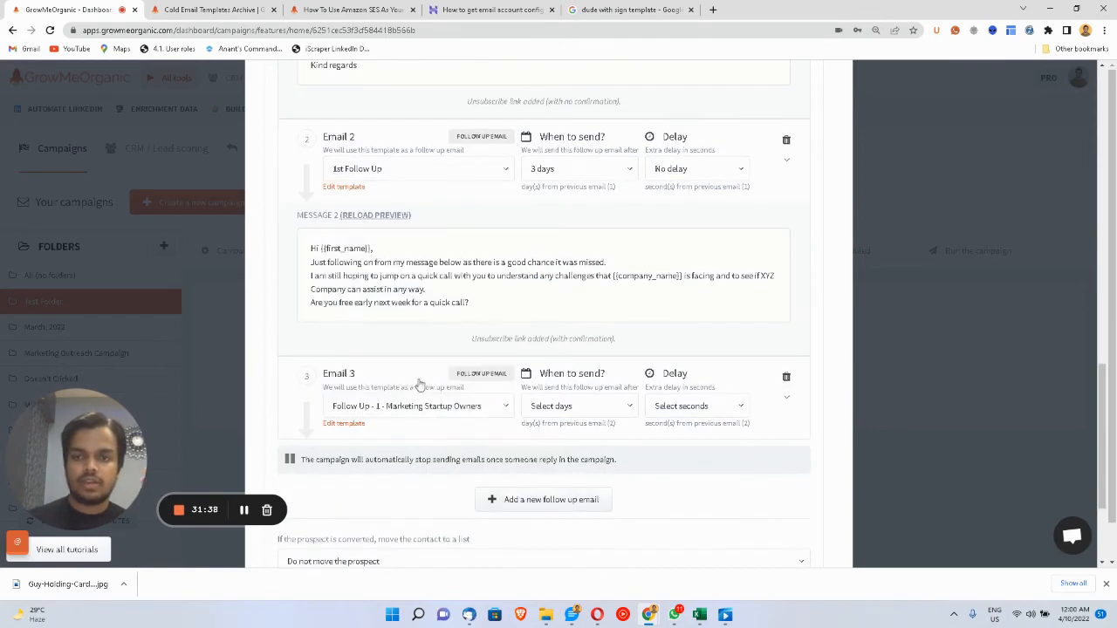
pyautogui.click(412, 406)
pyautogui.scroll(-2, 411, 349)
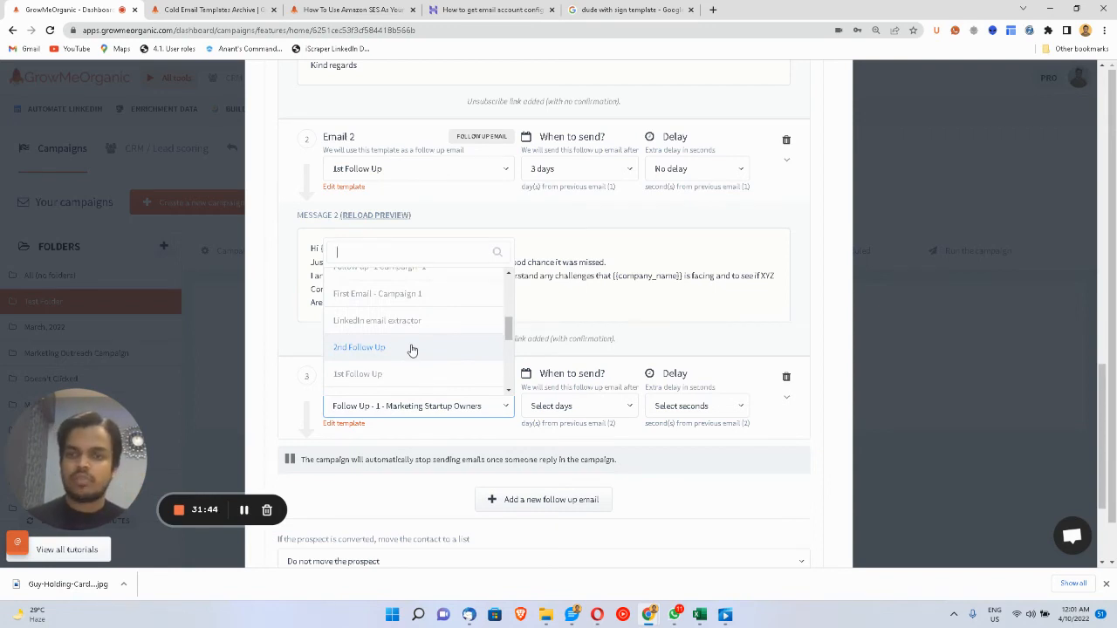
# - Give Email 3 the 2nd Follow Up template, sent 3 days after the previous email
pyautogui.click(412, 348)
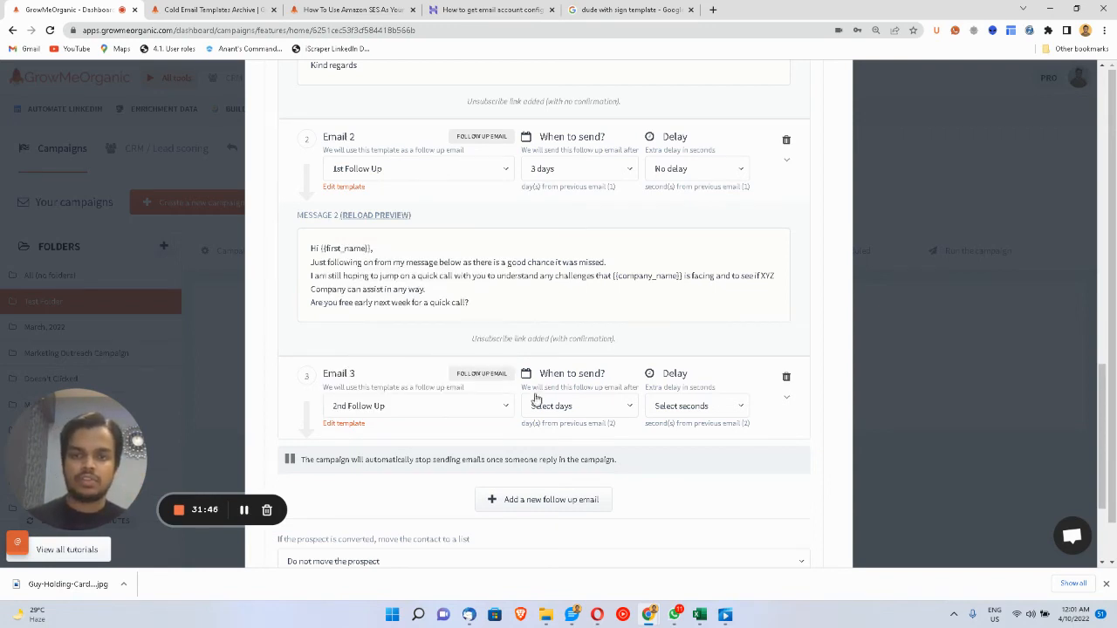
pyautogui.click(582, 408)
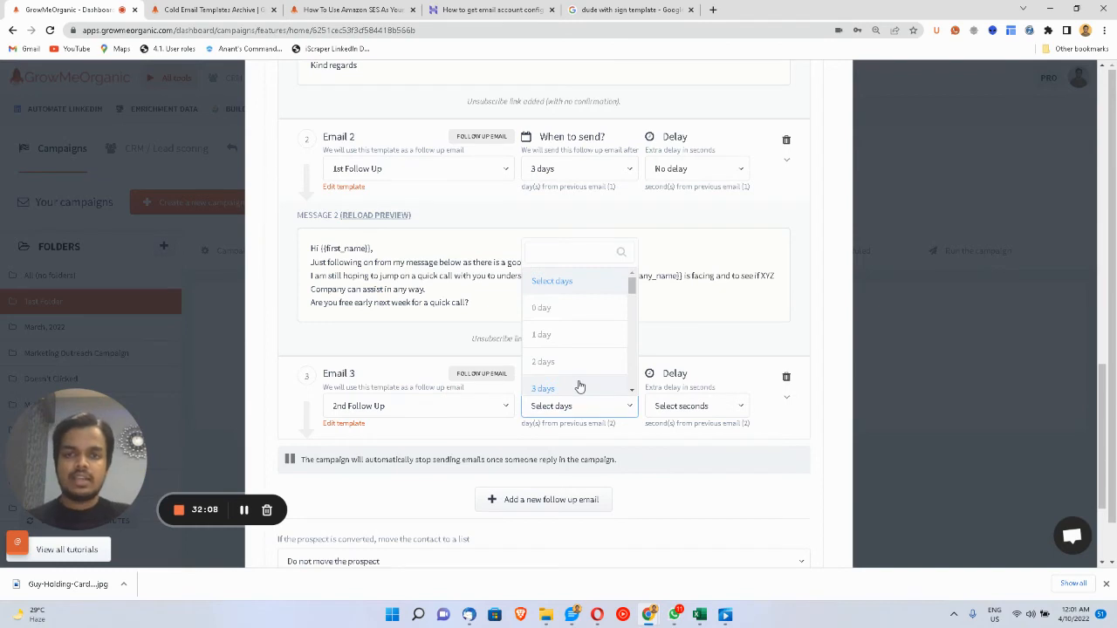
pyautogui.click(578, 387)
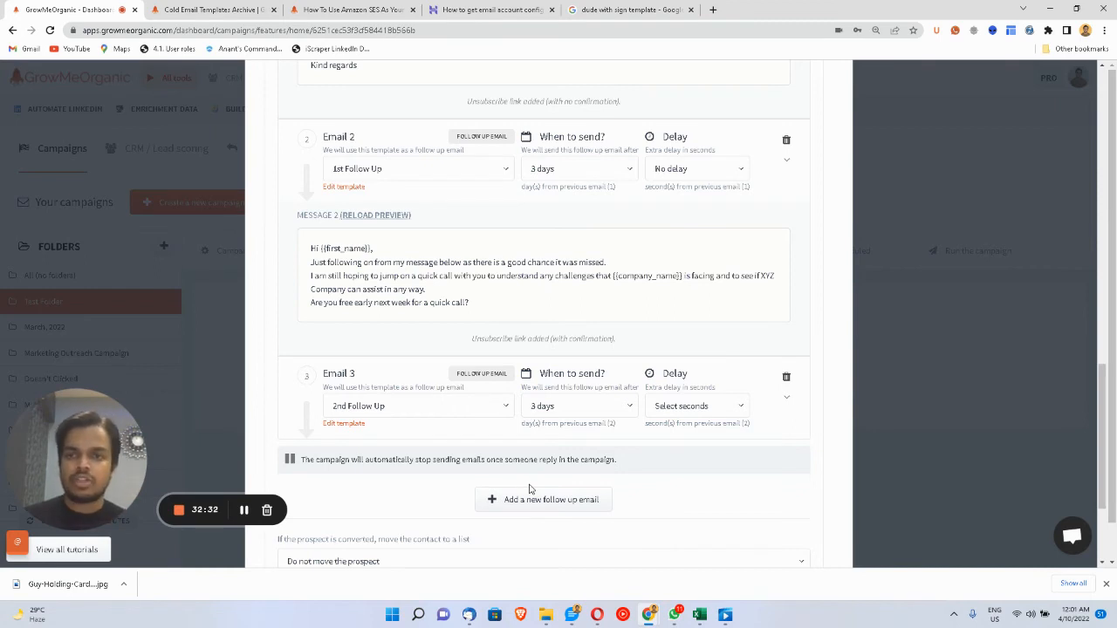
# - Collapse Email 1's preview and leave the follow-up subject option unchecked
pyautogui.scroll(-2, 529, 490)
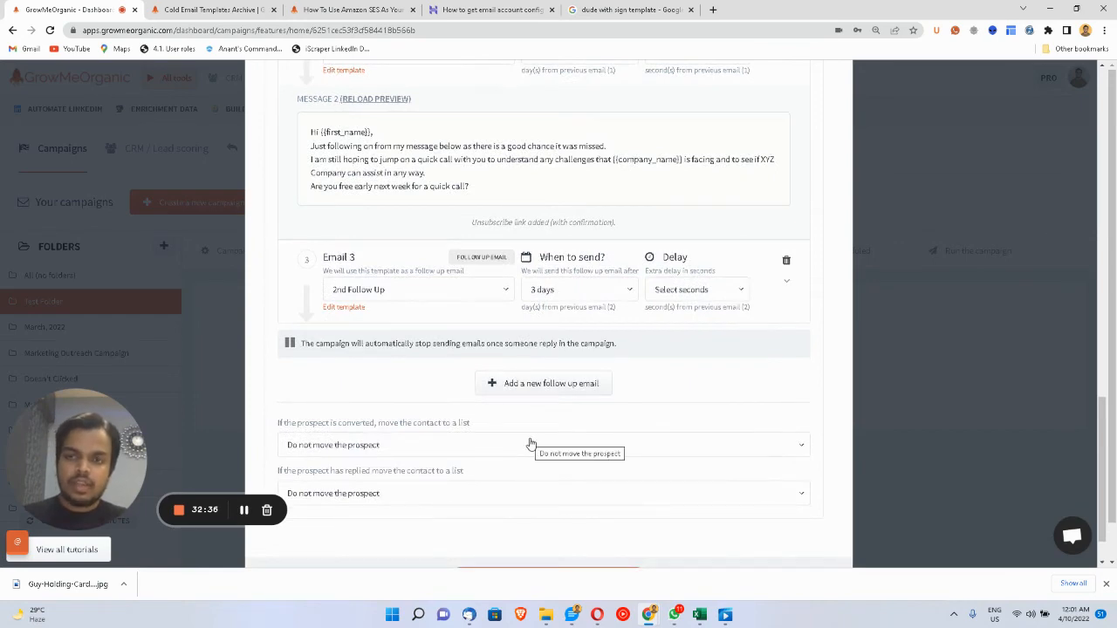
pyautogui.scroll(10, 530, 444)
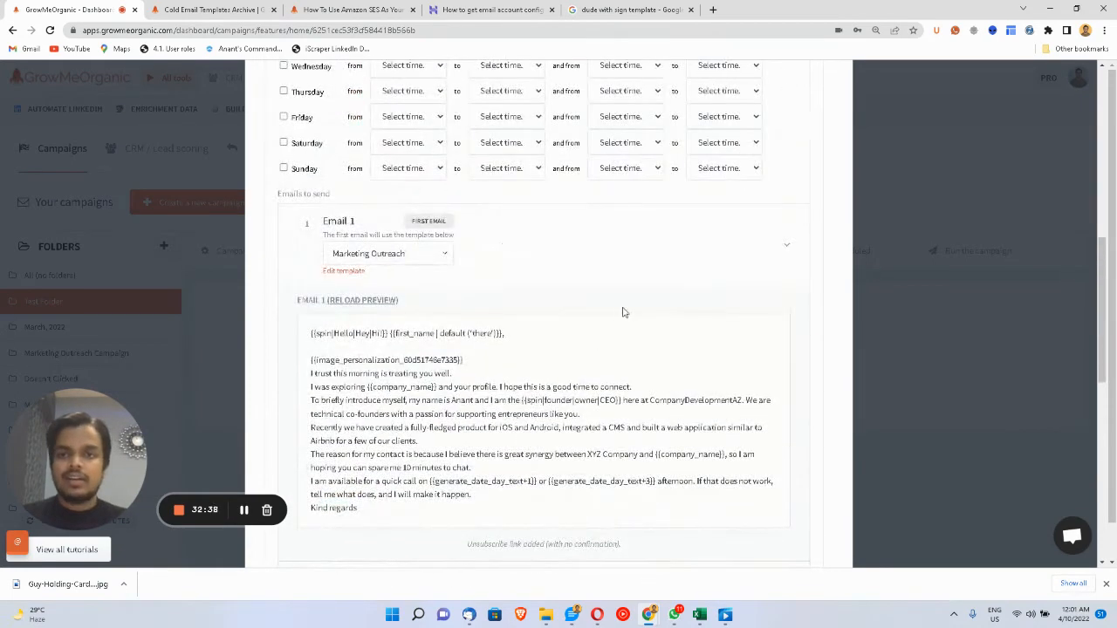
pyautogui.click(743, 250)
pyautogui.scroll(4, 743, 252)
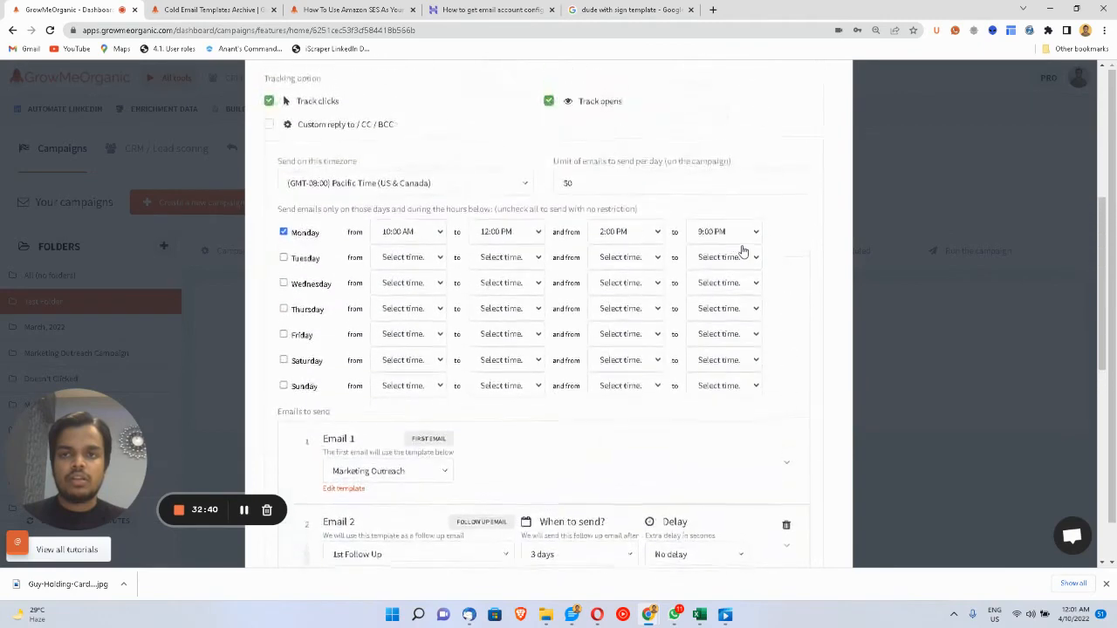
pyautogui.scroll(5, 742, 251)
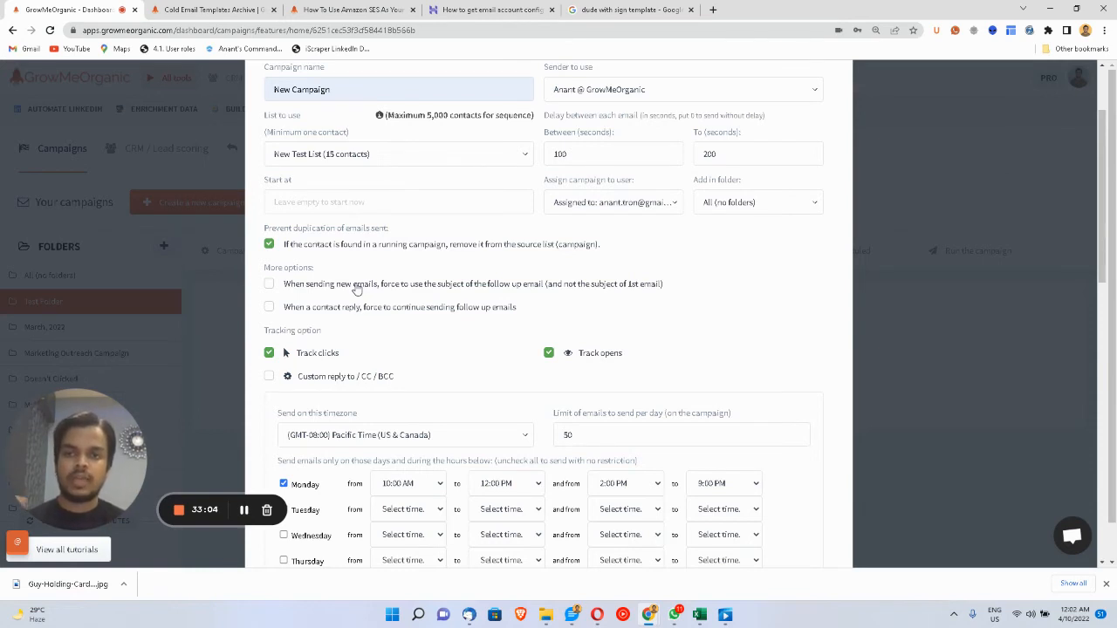
pyautogui.click(270, 286)
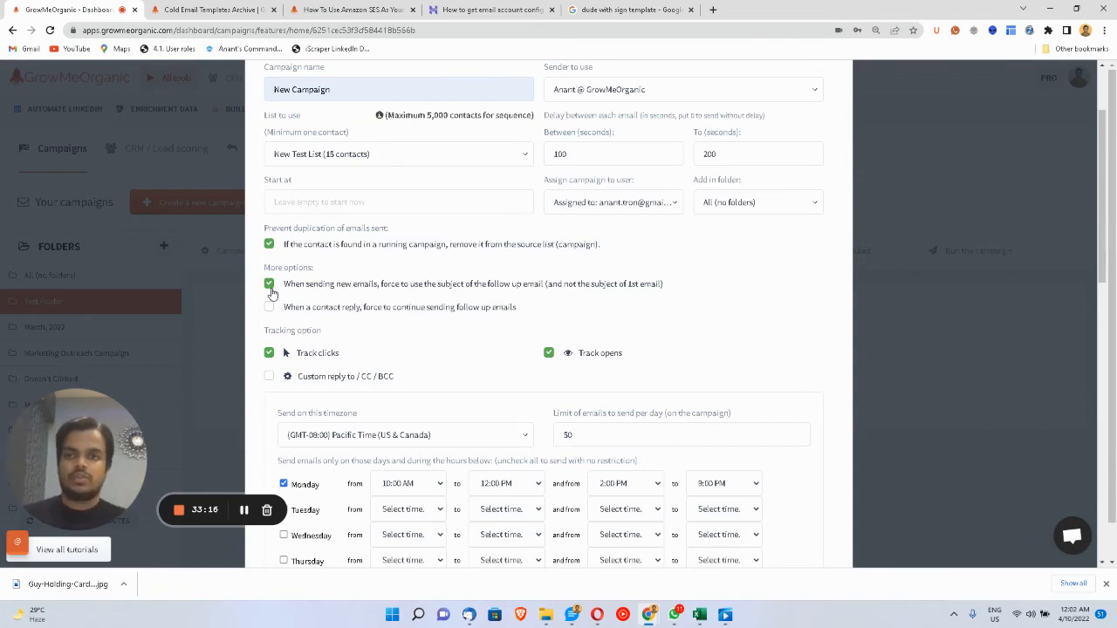
pyautogui.click(270, 288)
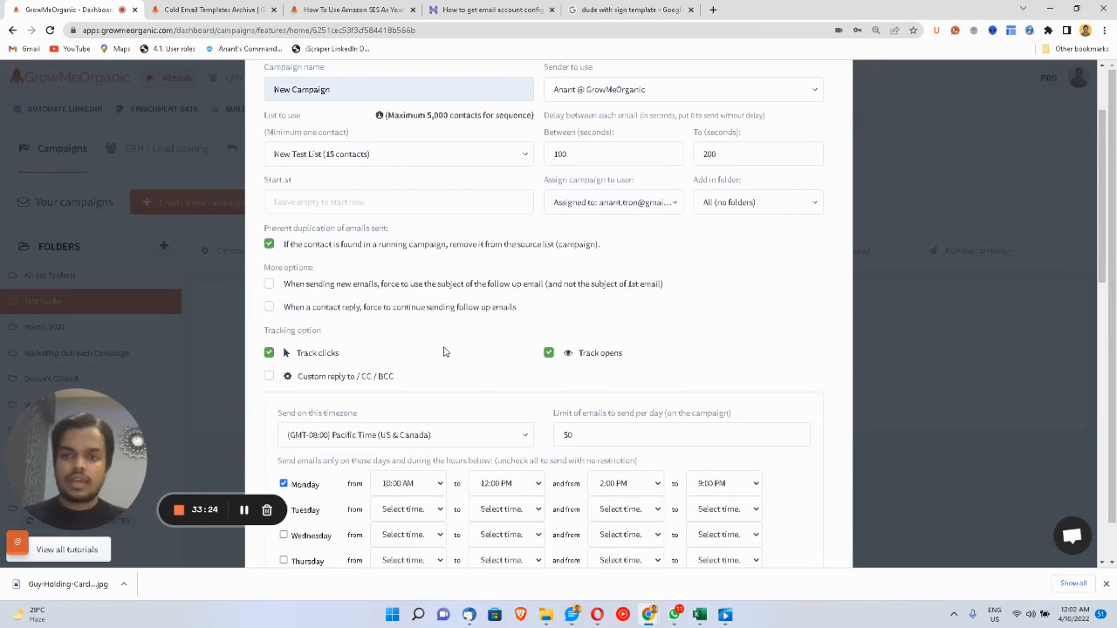
# - Enable continuing to send follow-up emails after a contact replies
pyautogui.scroll(-5, 445, 351)
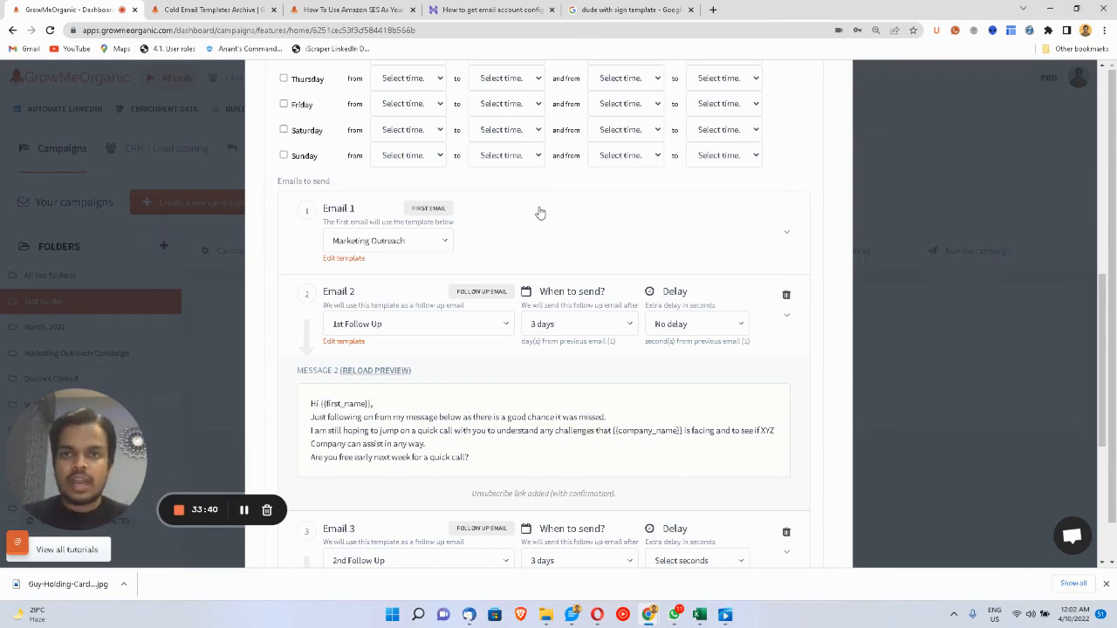
pyautogui.scroll(3, 540, 213)
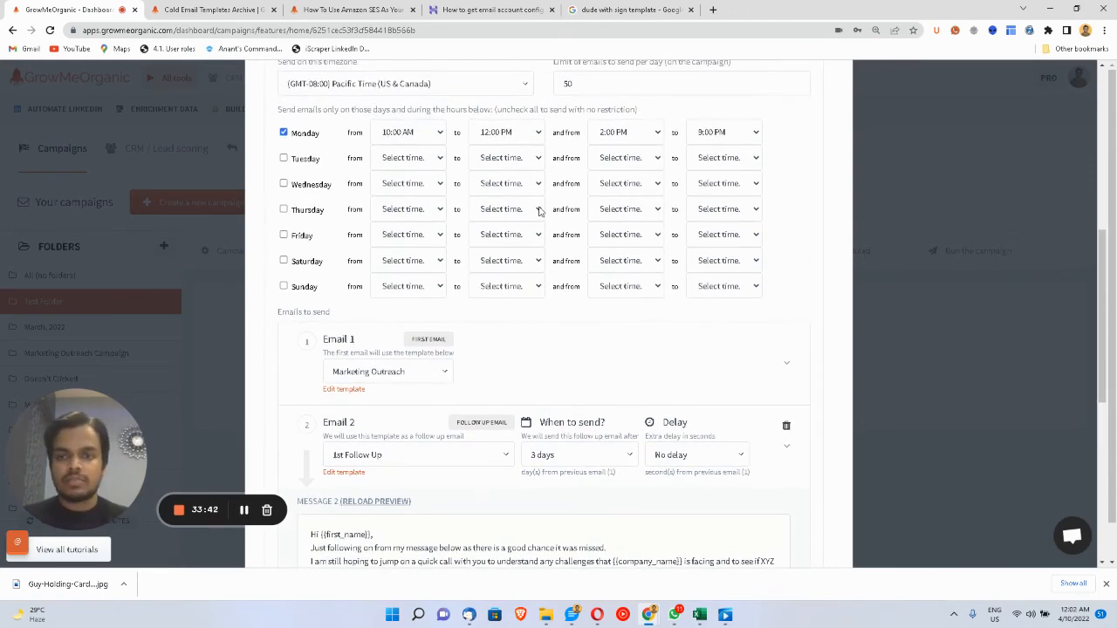
pyautogui.scroll(3, 451, 467)
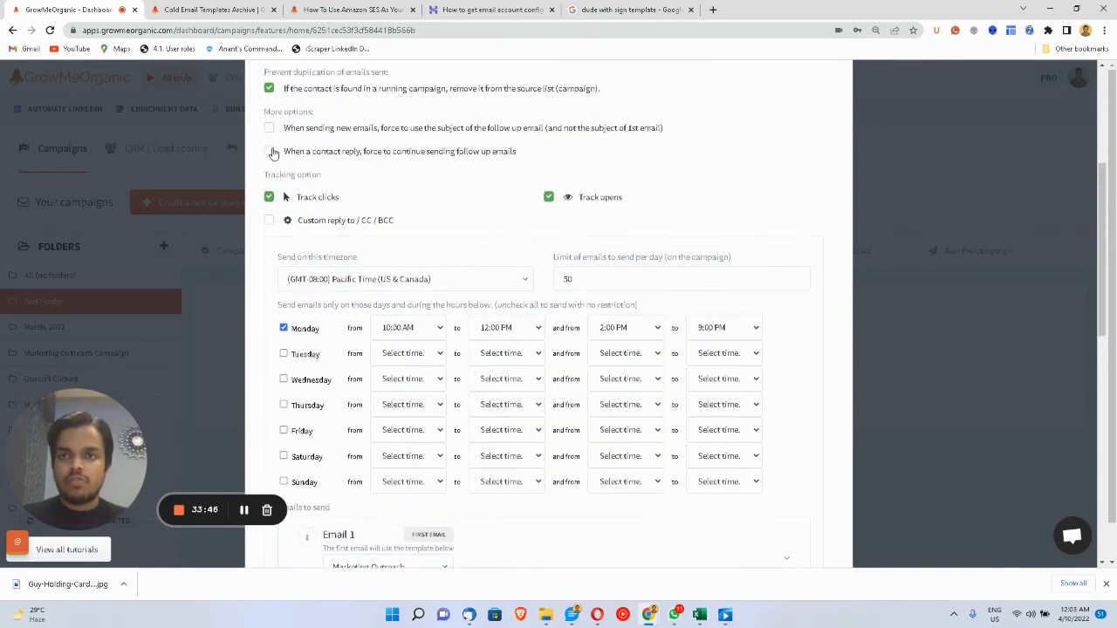
pyautogui.click(271, 152)
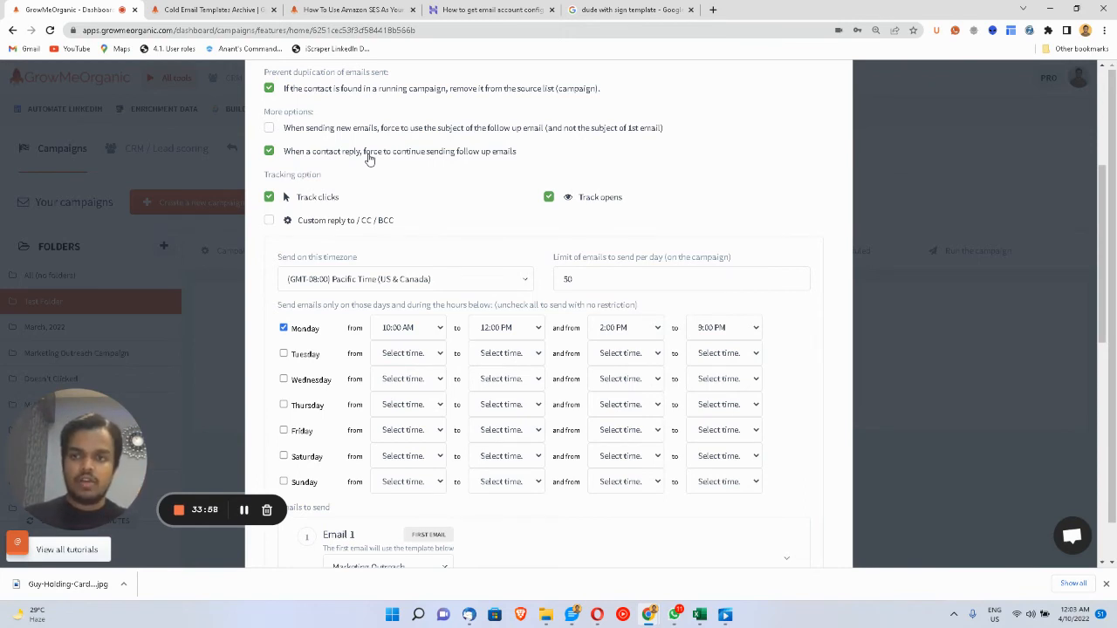
pyautogui.scroll(-10, 369, 158)
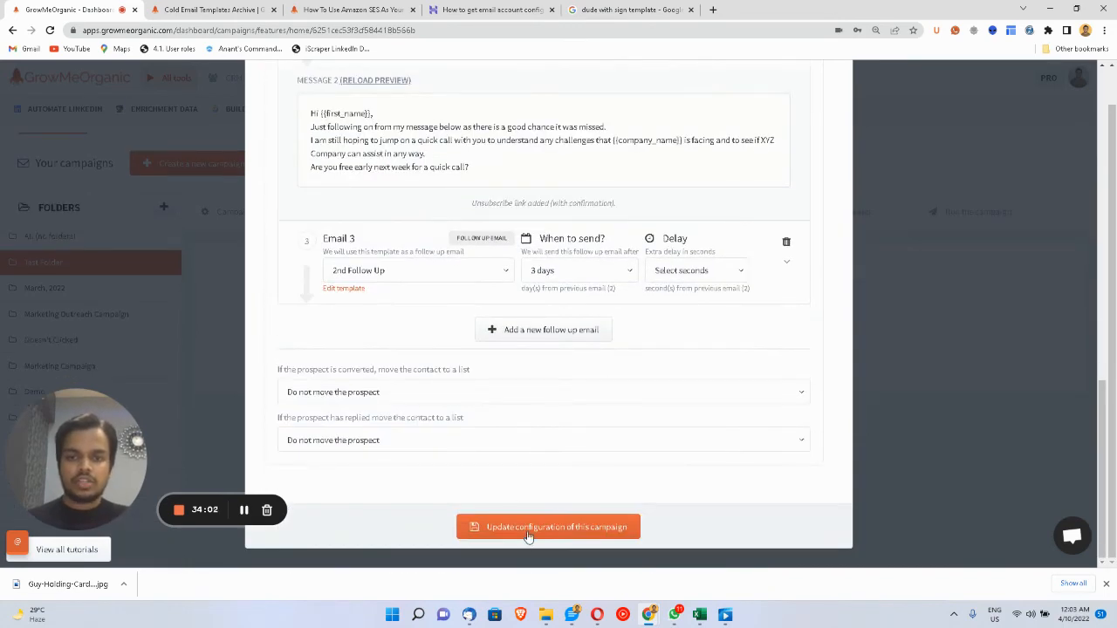
# - Set Email 3's delay to No delay and save the campaign configuration
pyautogui.click(528, 529)
pyautogui.click(669, 279)
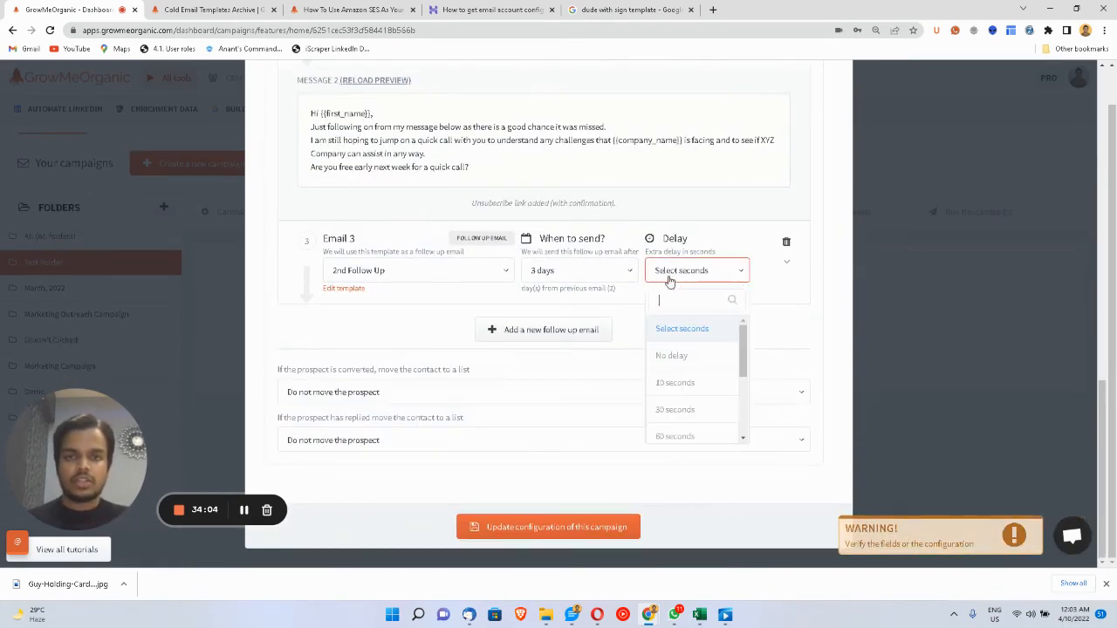
pyautogui.click(669, 357)
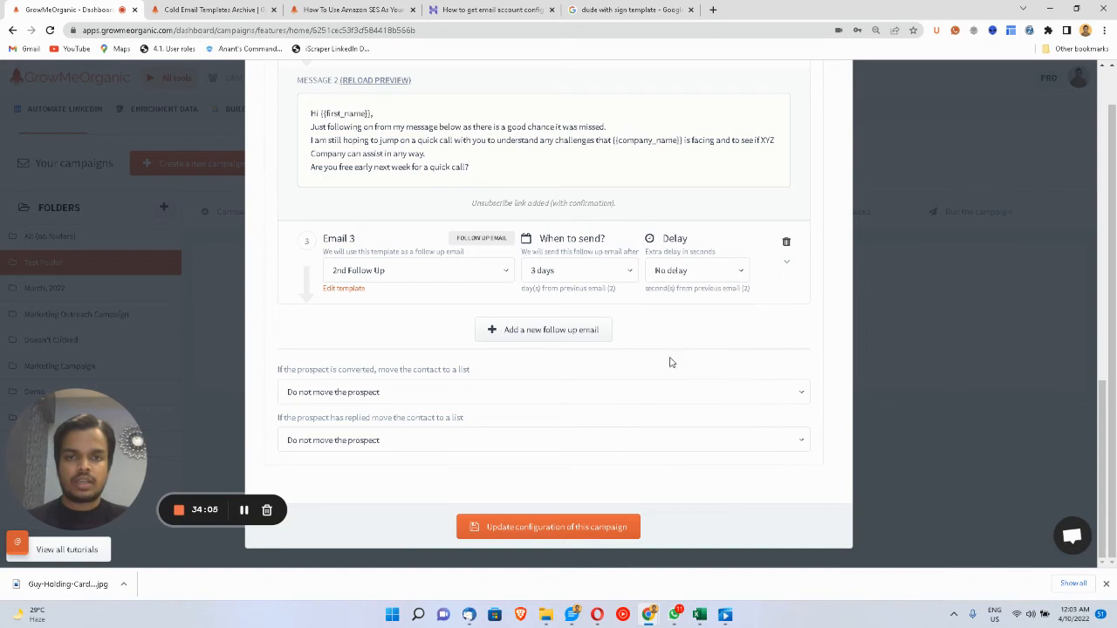
pyautogui.click(566, 531)
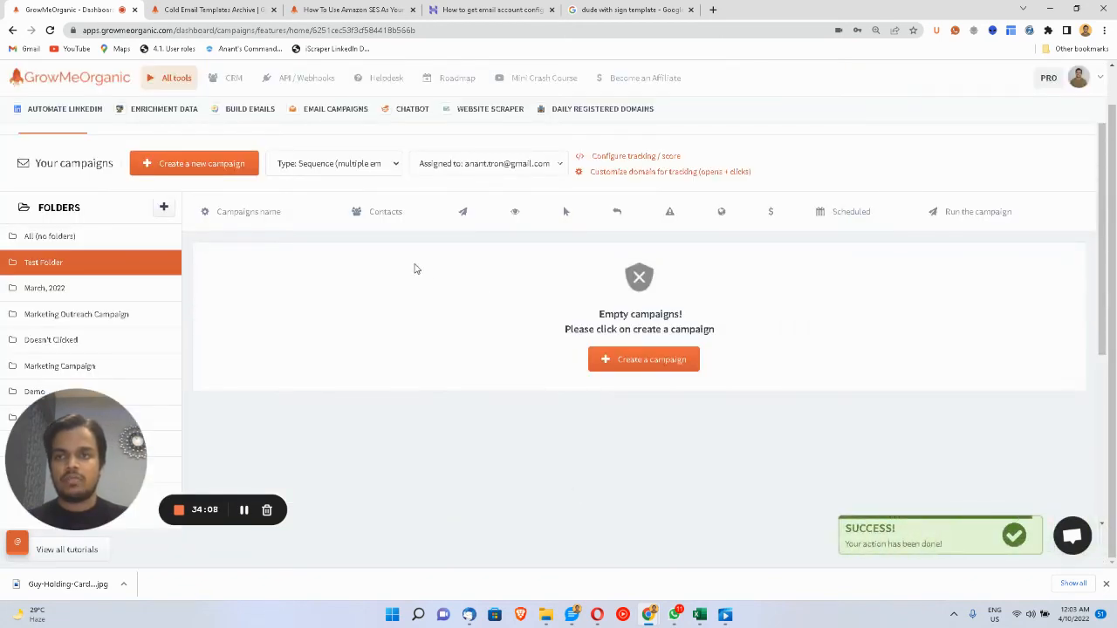
pyautogui.scroll(1, 395, 254)
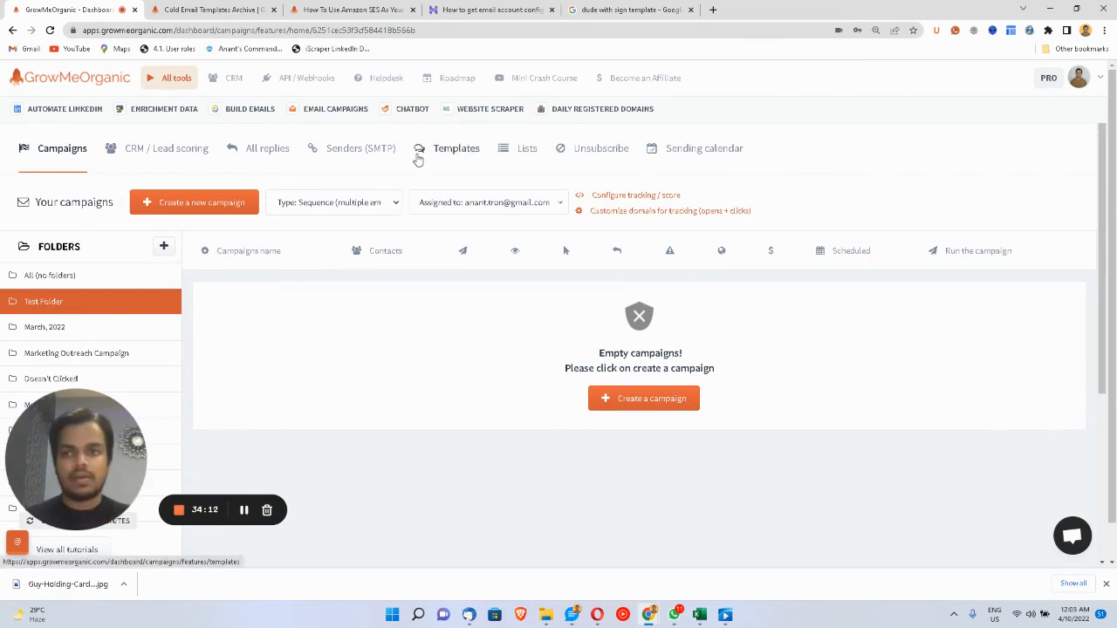
# - Open the 1st Follow Up template and replace the subject's RE: prefix with 'BLA BLA'
pyautogui.click(418, 157)
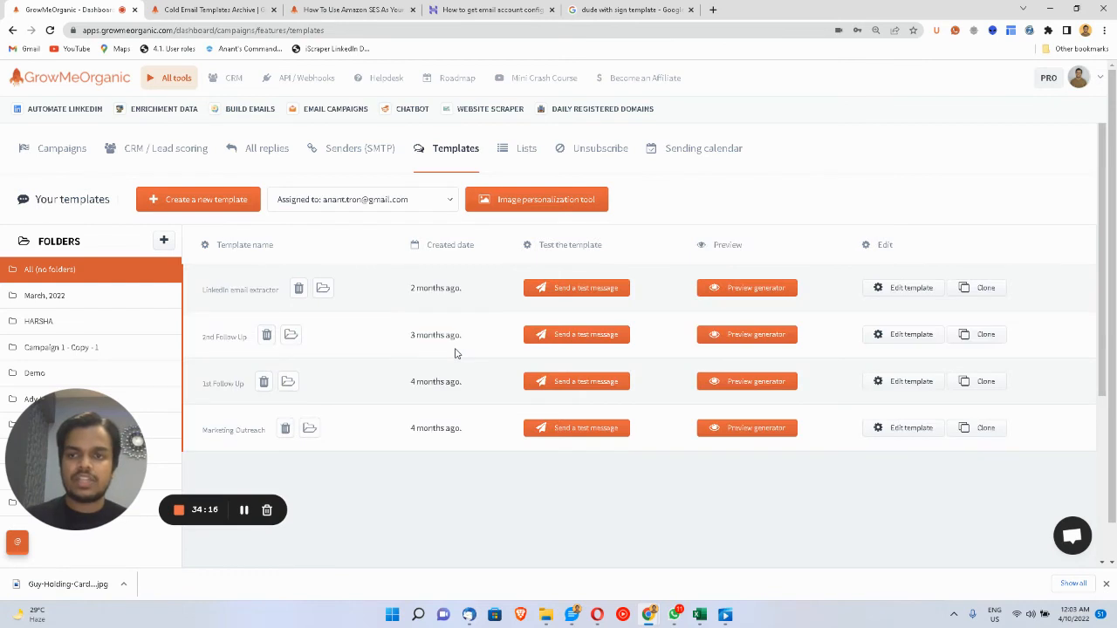
pyautogui.click(877, 386)
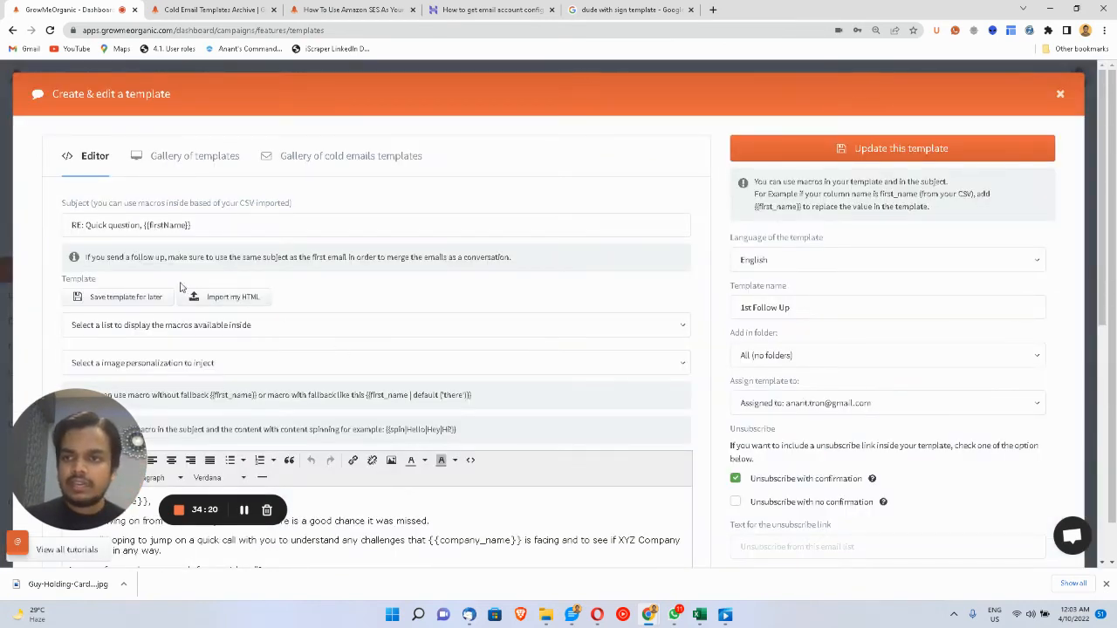
pyautogui.moveTo(81, 225); pyautogui.dragTo(70, 225)
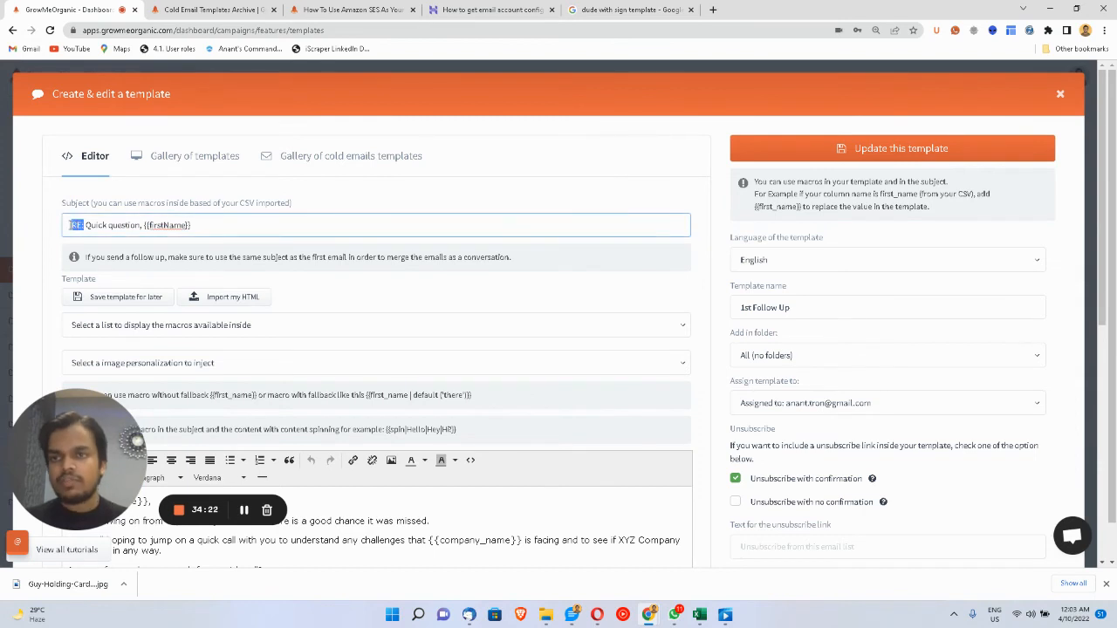
pyautogui.write('BLA BLA')
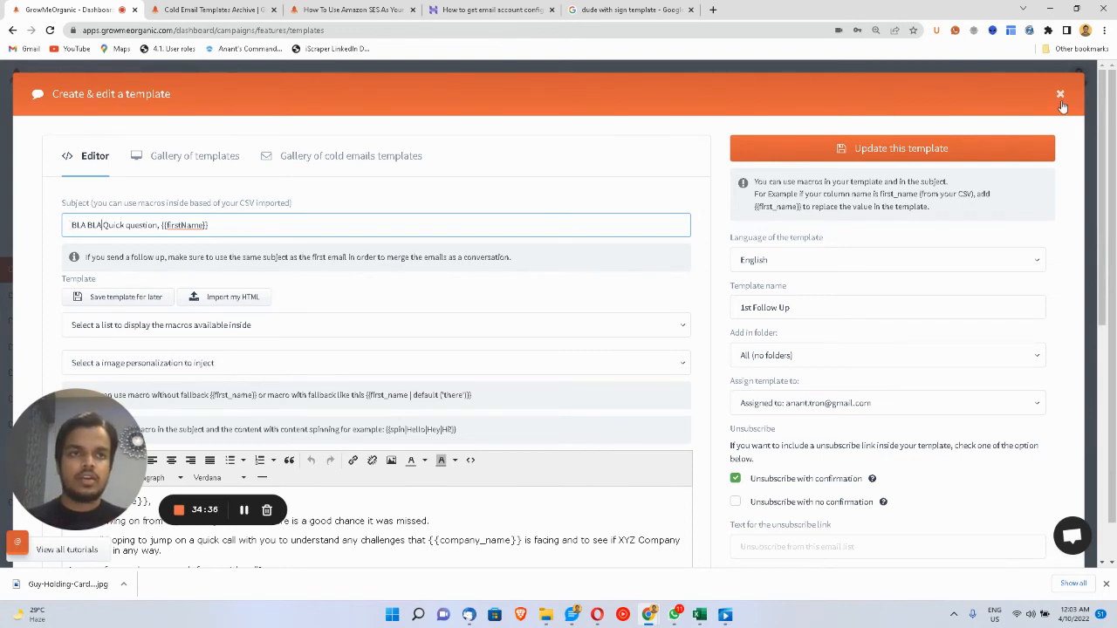
# - Close the template editor, show all folders, and return to the campaigns list
pyautogui.click(1060, 95)
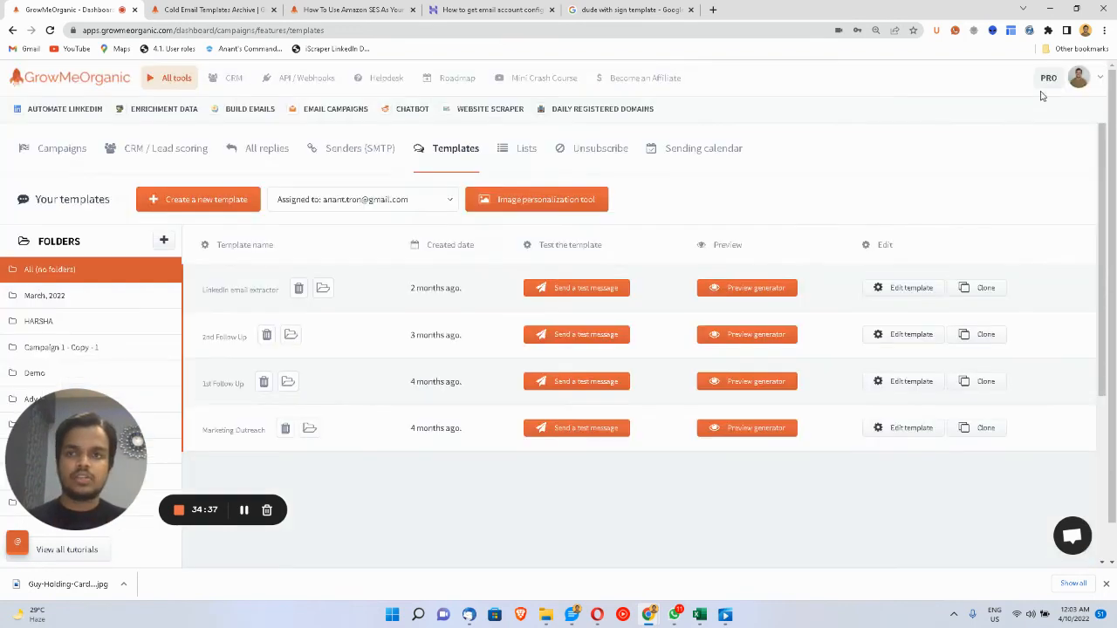
pyautogui.click(61, 278)
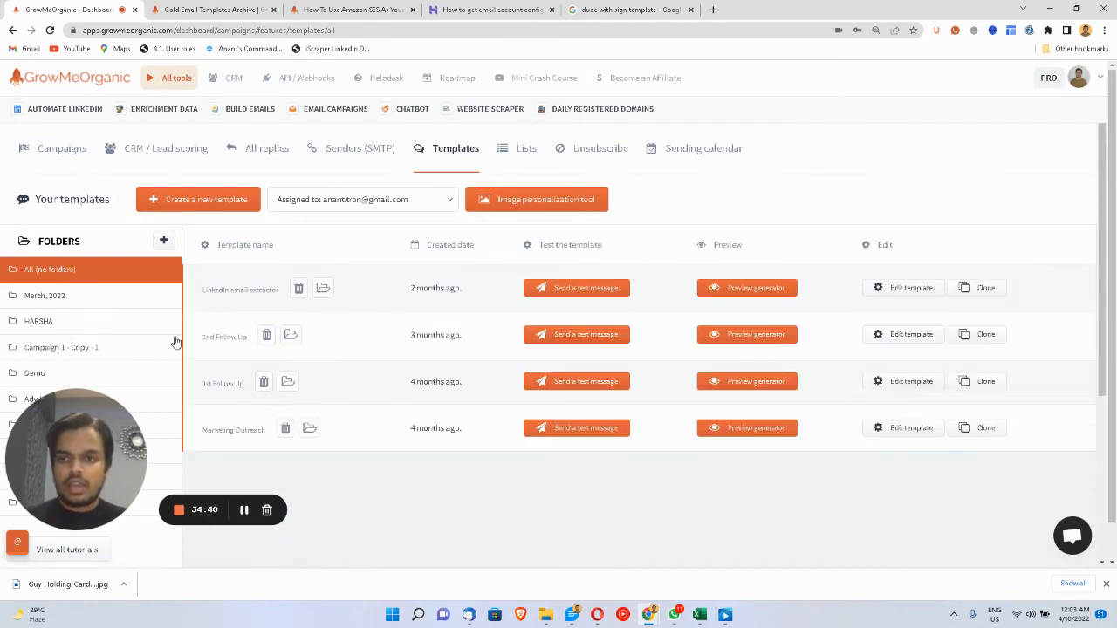
pyautogui.click(48, 168)
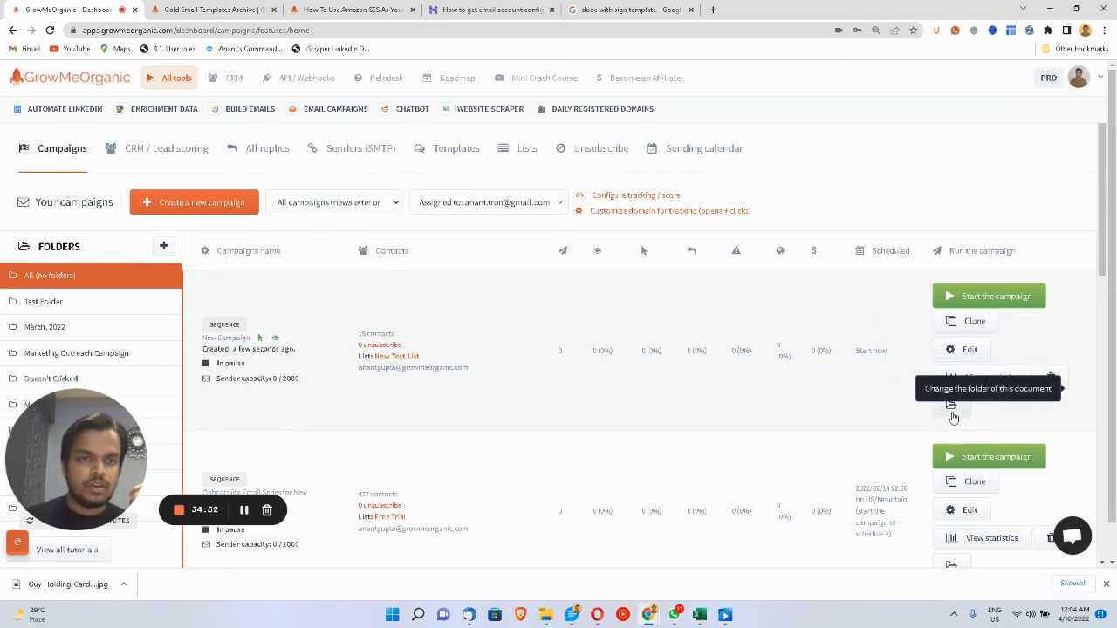
# - Move New Campaign into Test Folder
pyautogui.scroll(-1, 953, 417)
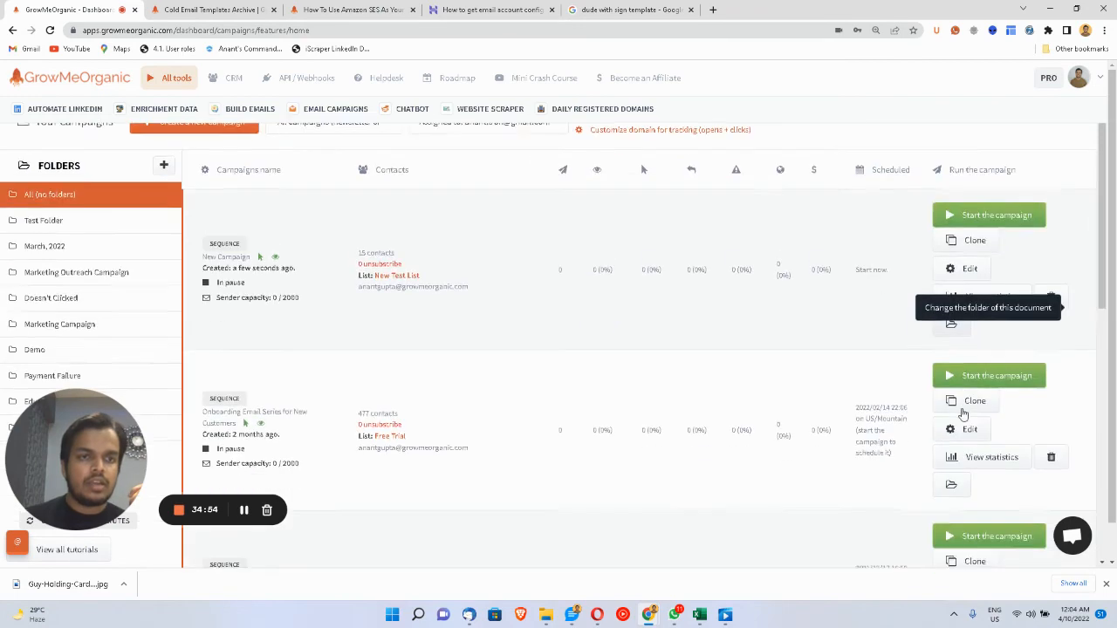
pyautogui.click(951, 323)
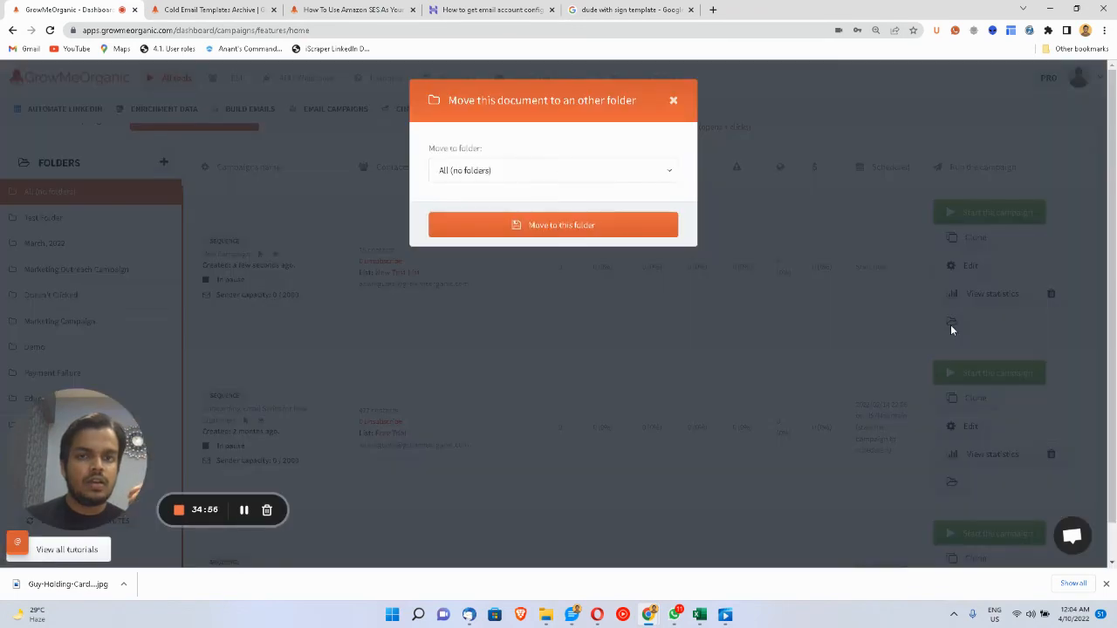
pyautogui.click(526, 170)
pyautogui.click(496, 256)
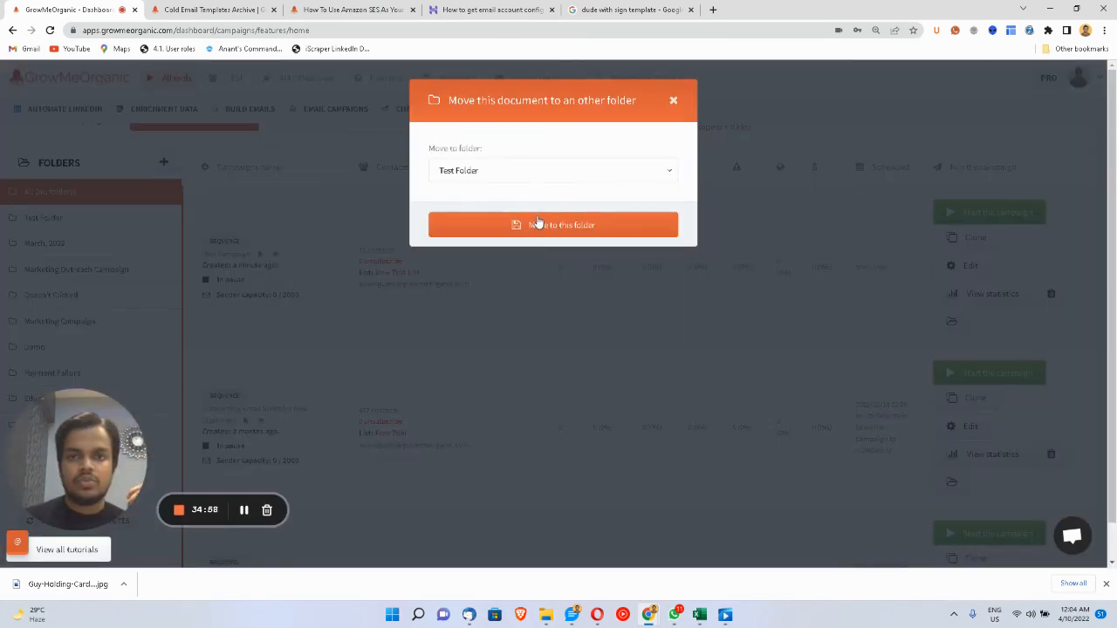
pyautogui.click(538, 224)
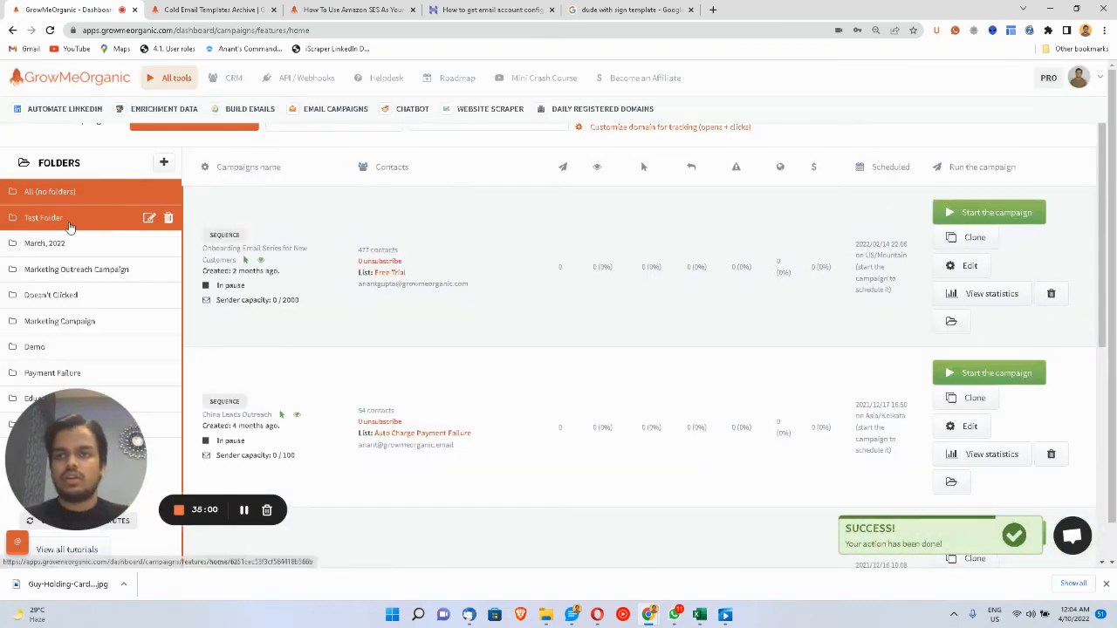
# - View Test Folder to confirm the campaign is listed there
pyautogui.click(69, 218)
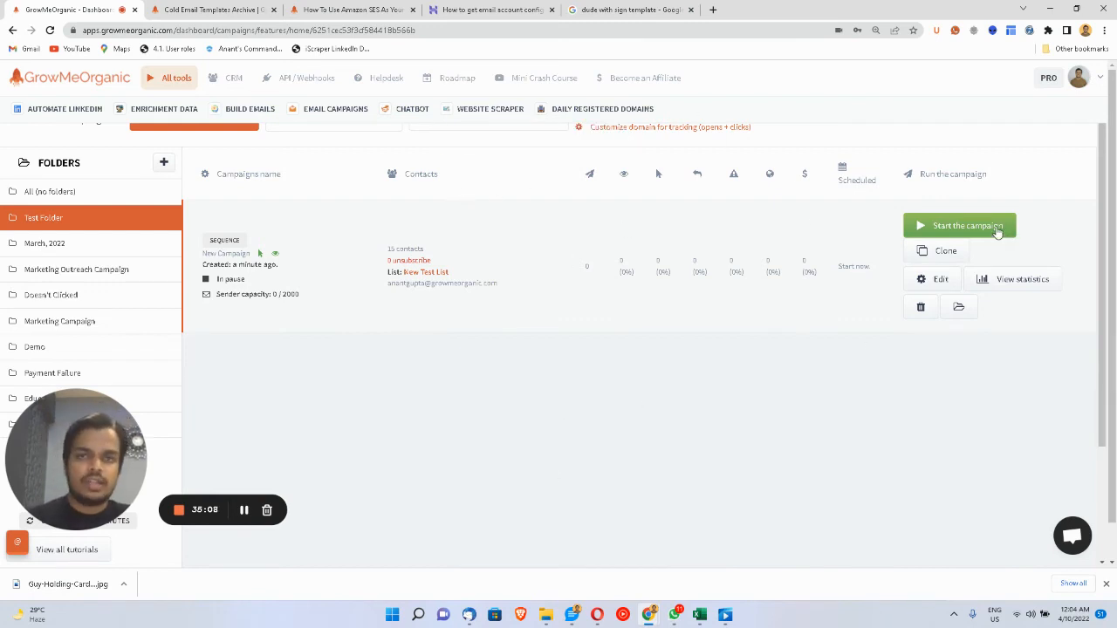
pyautogui.scroll(1, 1002, 229)
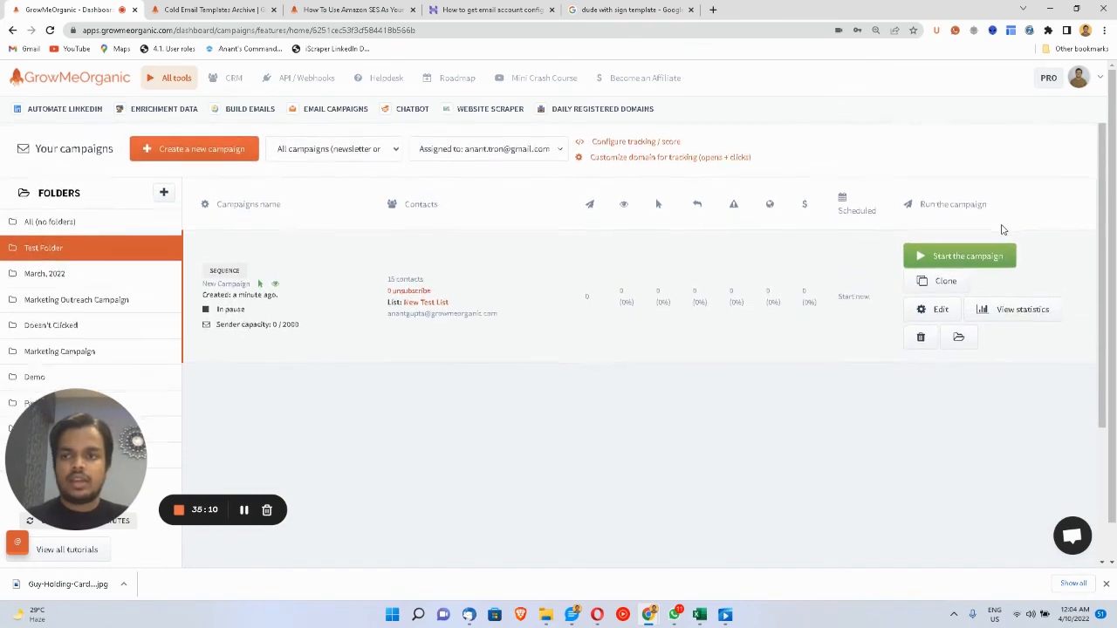
pyautogui.scroll(-3, 1002, 229)
pyautogui.scroll(2, 1002, 229)
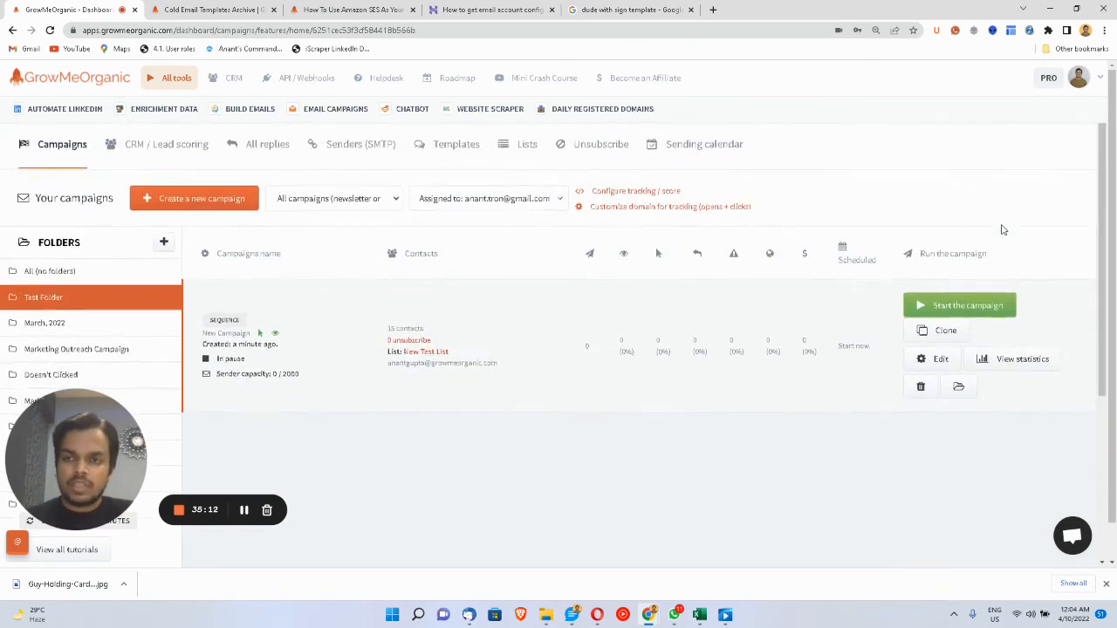
pyautogui.scroll(-2, 1002, 229)
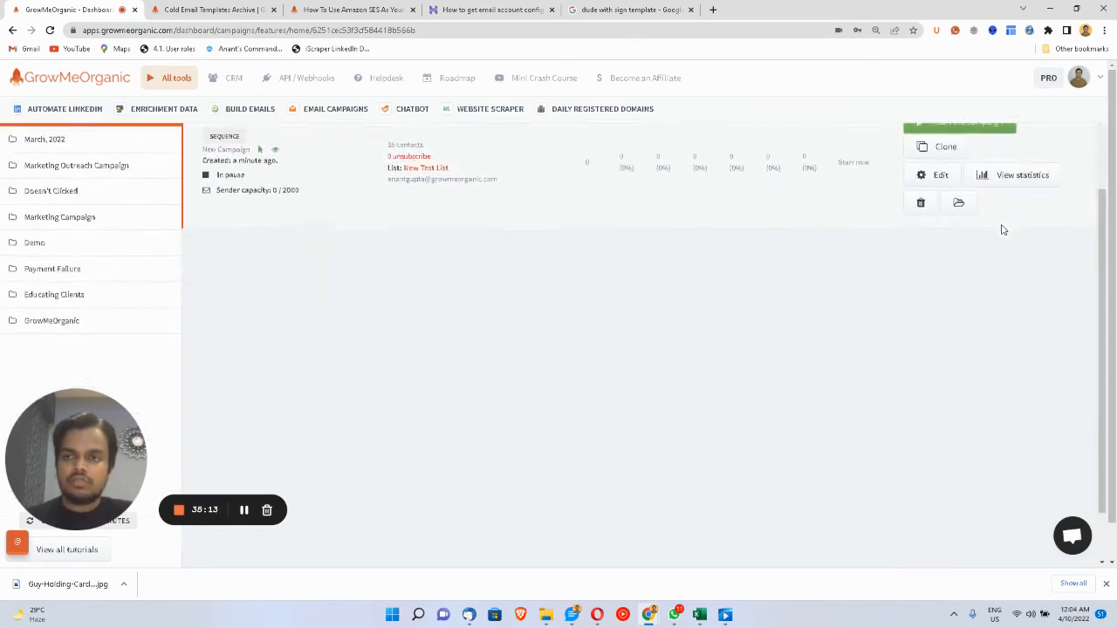
# - Open Free Sign Up - Welcome's statistics, show its 484-activity log and expand 'Create a segment'
pyautogui.click(58, 322)
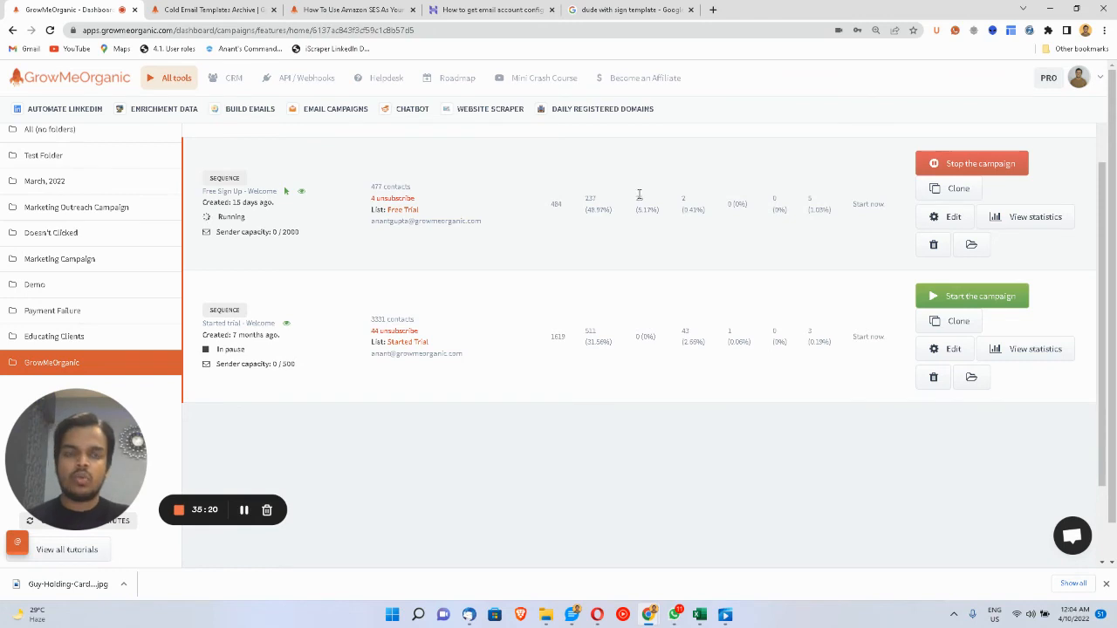
pyautogui.scroll(1, 638, 198)
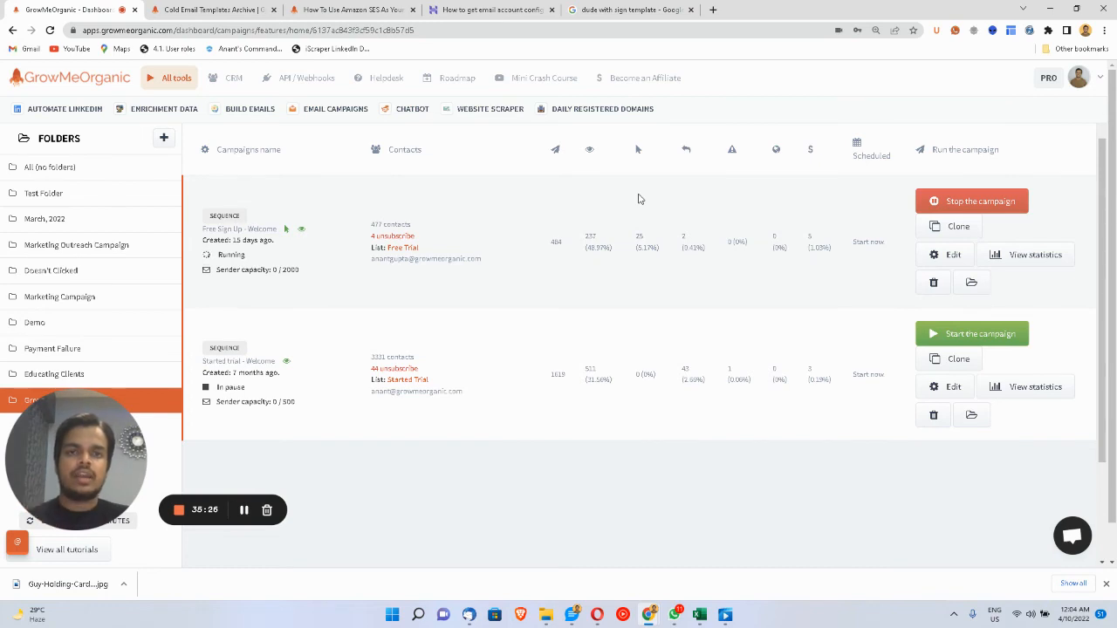
pyautogui.click(999, 251)
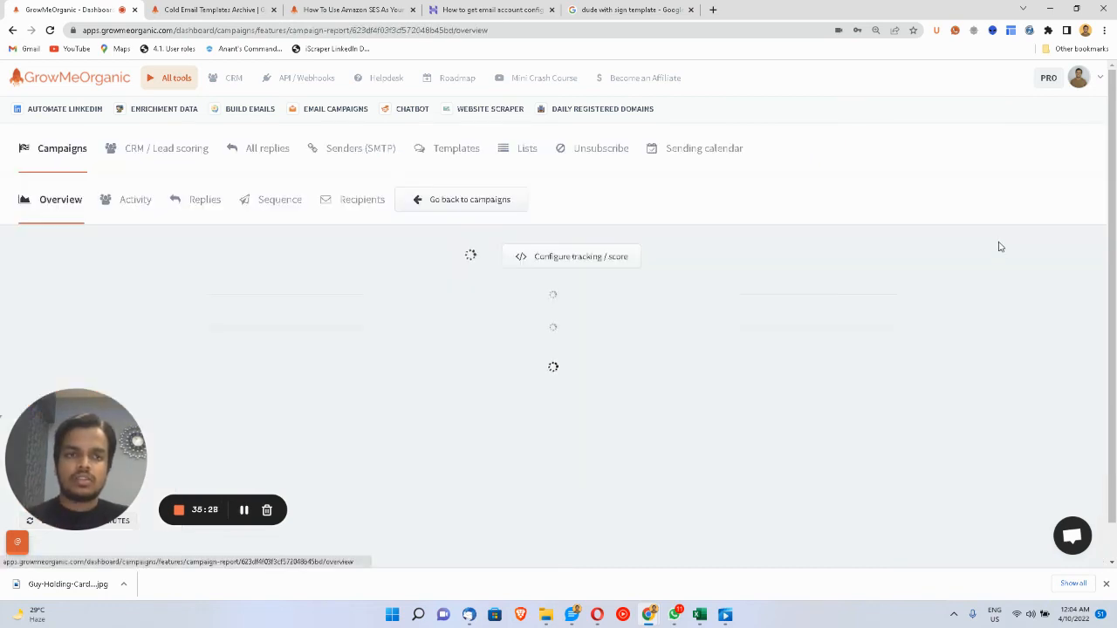
pyautogui.scroll(-3, 599, 367)
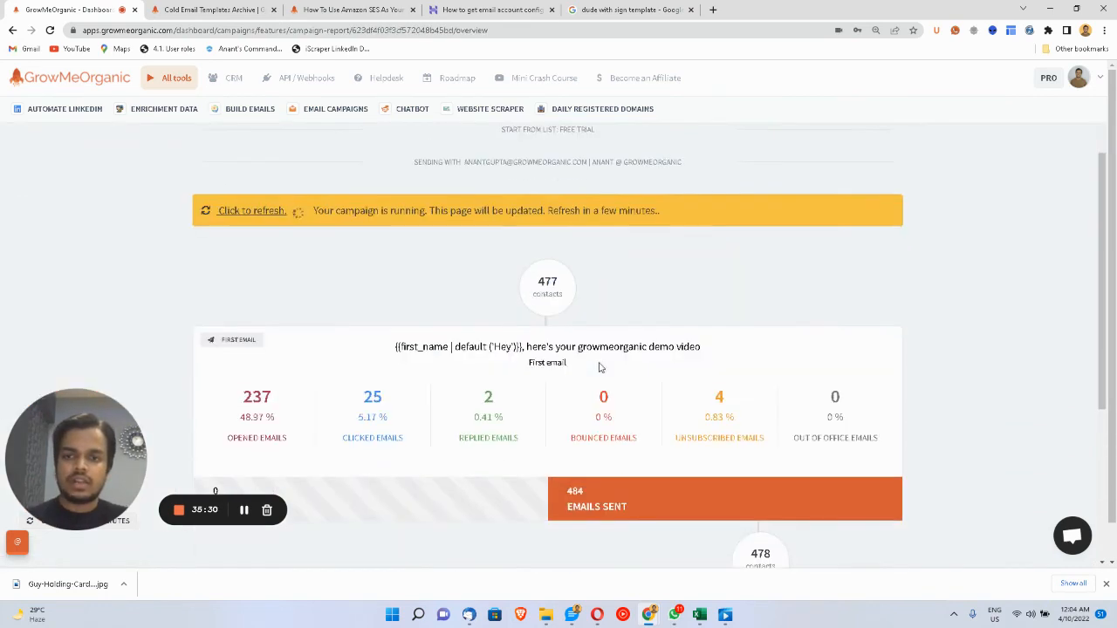
pyautogui.scroll(-1, 599, 366)
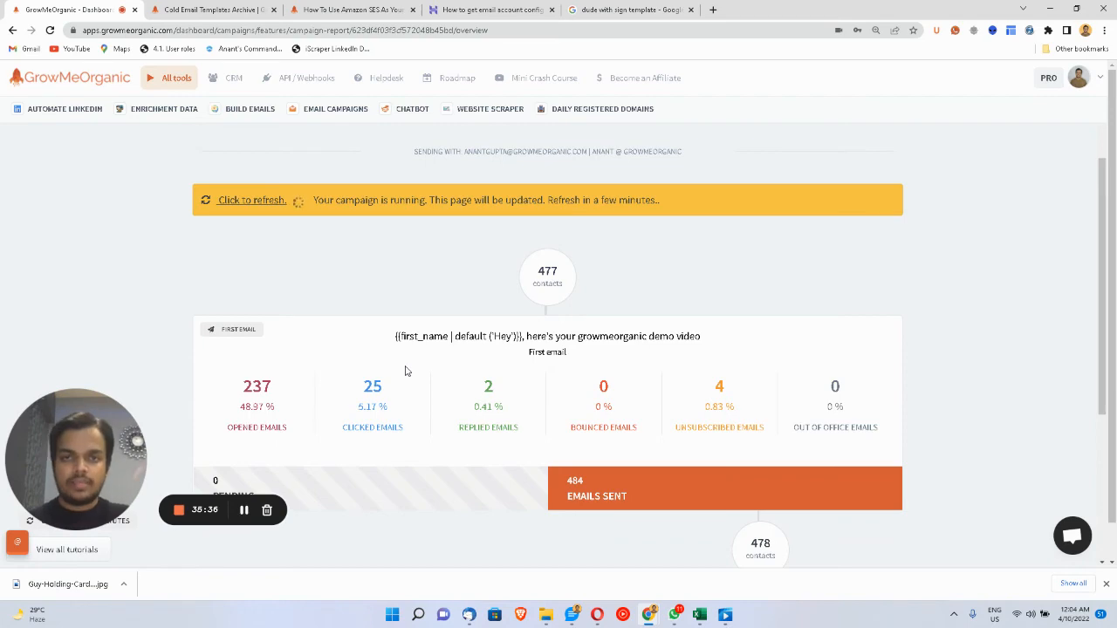
pyautogui.scroll(-4, 397, 410)
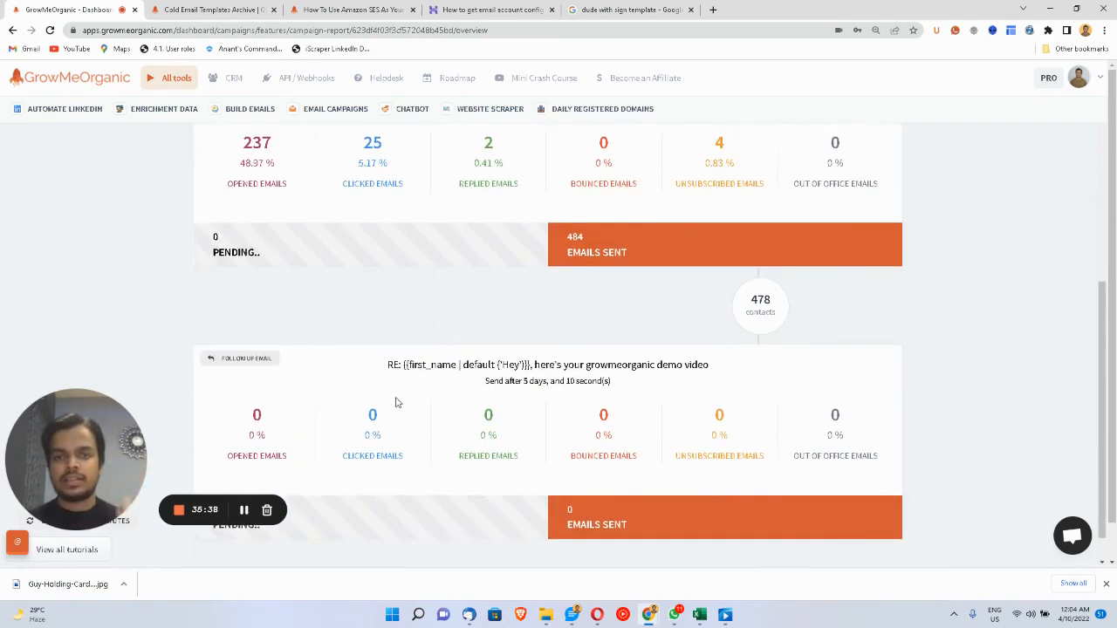
pyautogui.scroll(6, 396, 417)
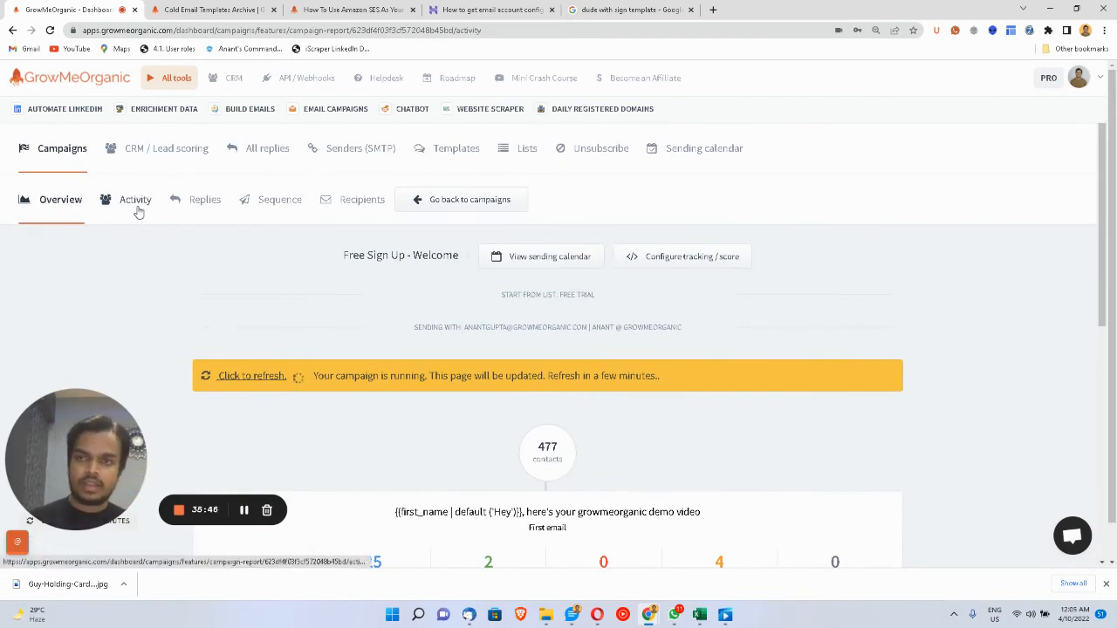
pyautogui.click(137, 210)
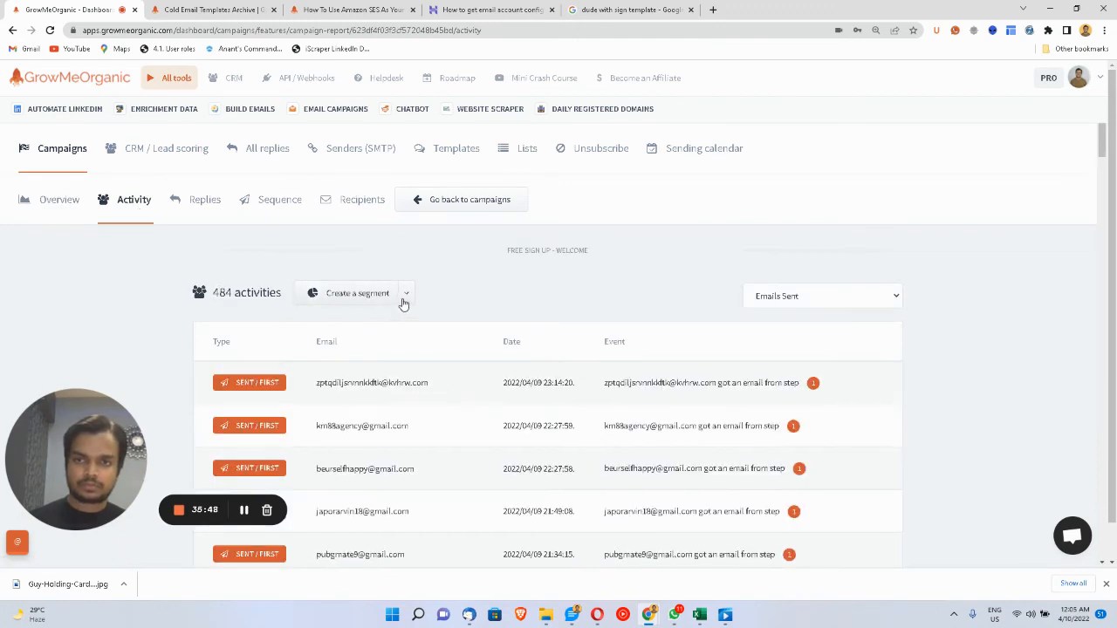
pyautogui.click(405, 294)
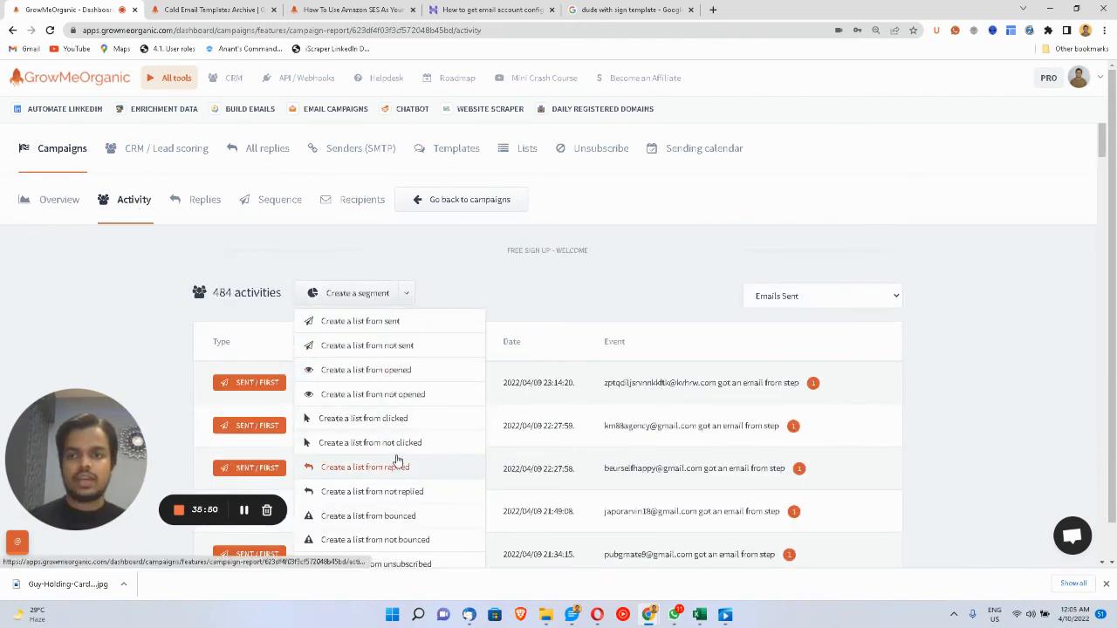
pyautogui.click(333, 371)
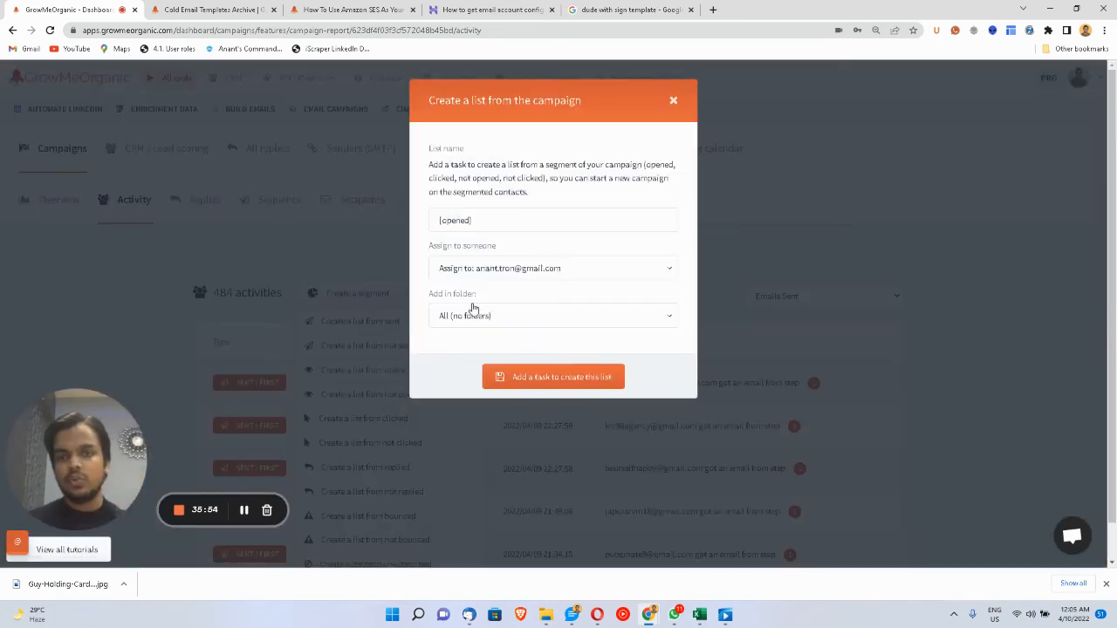
pyautogui.click(488, 219)
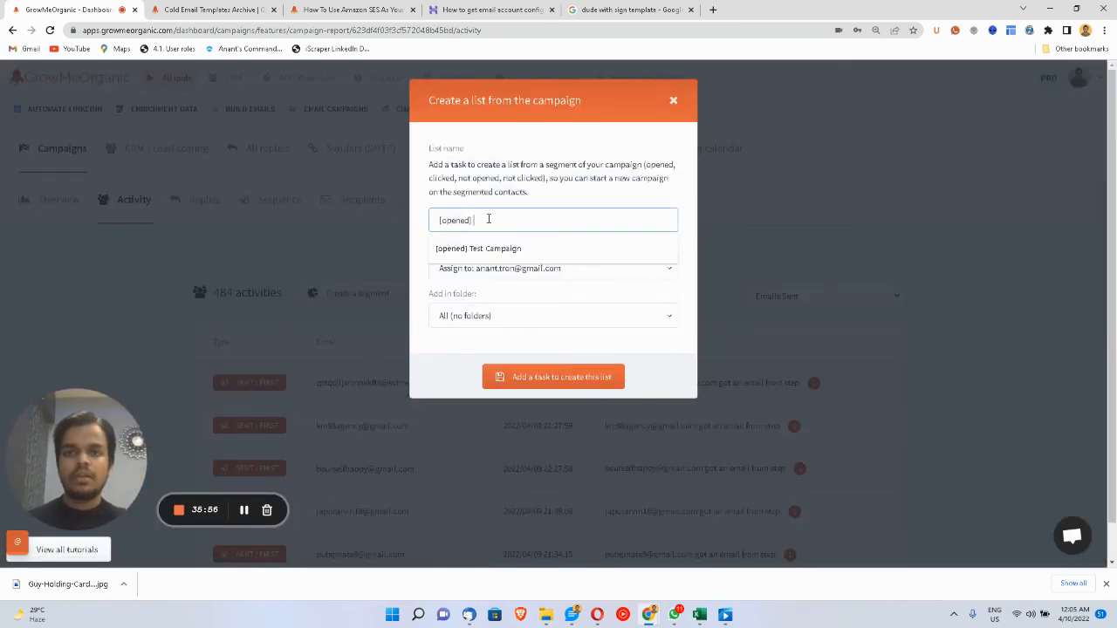
pyautogui.write('Onboa')
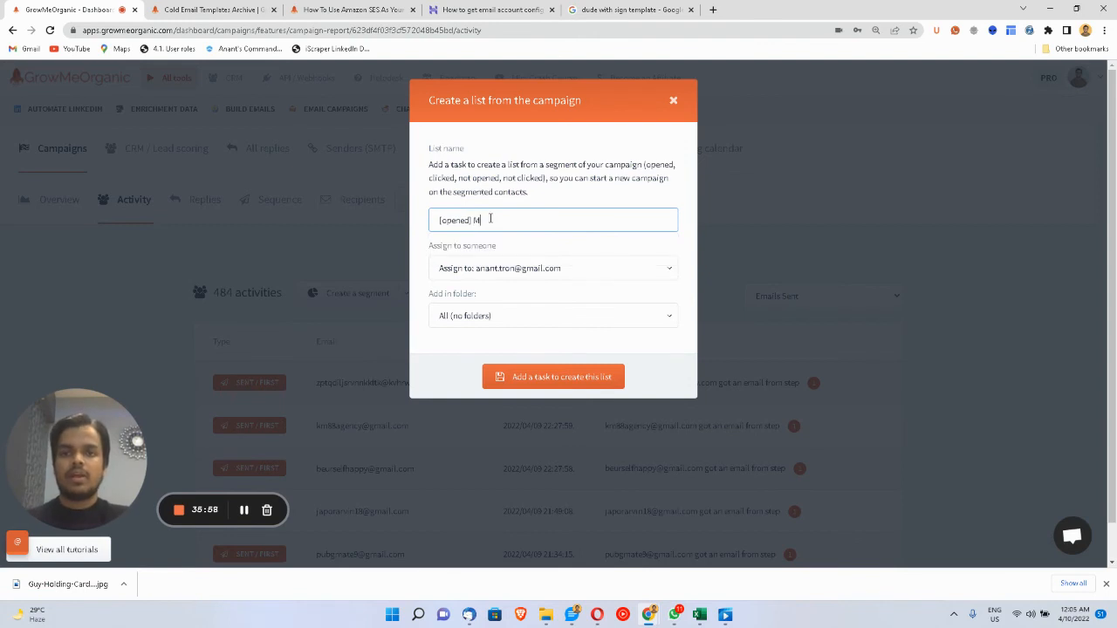
pyautogui.write('rd')
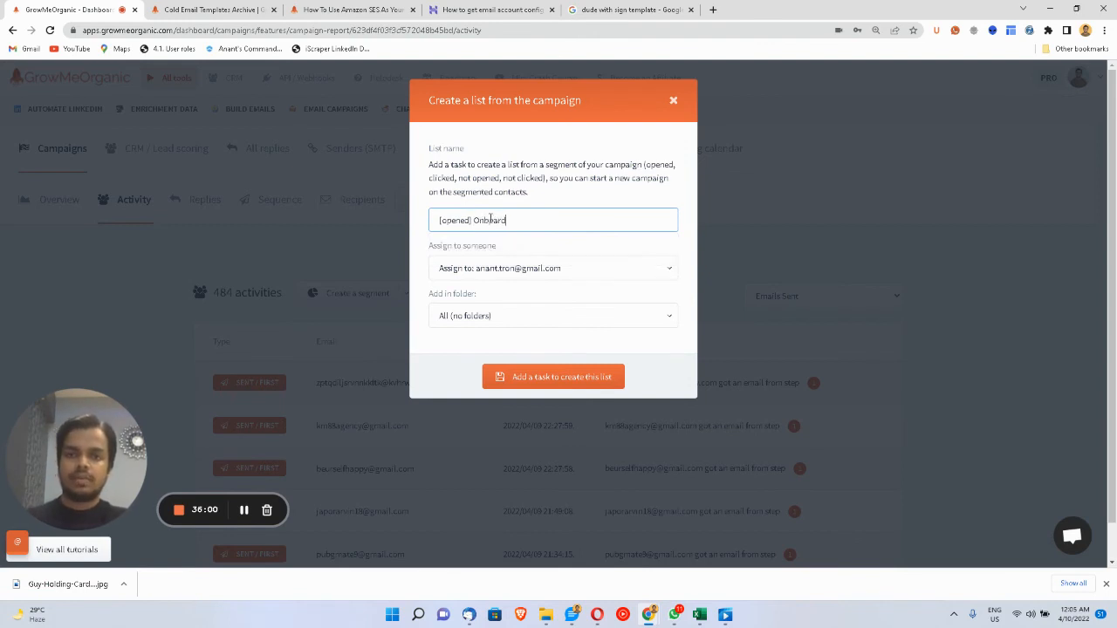
pyautogui.write('ing series')
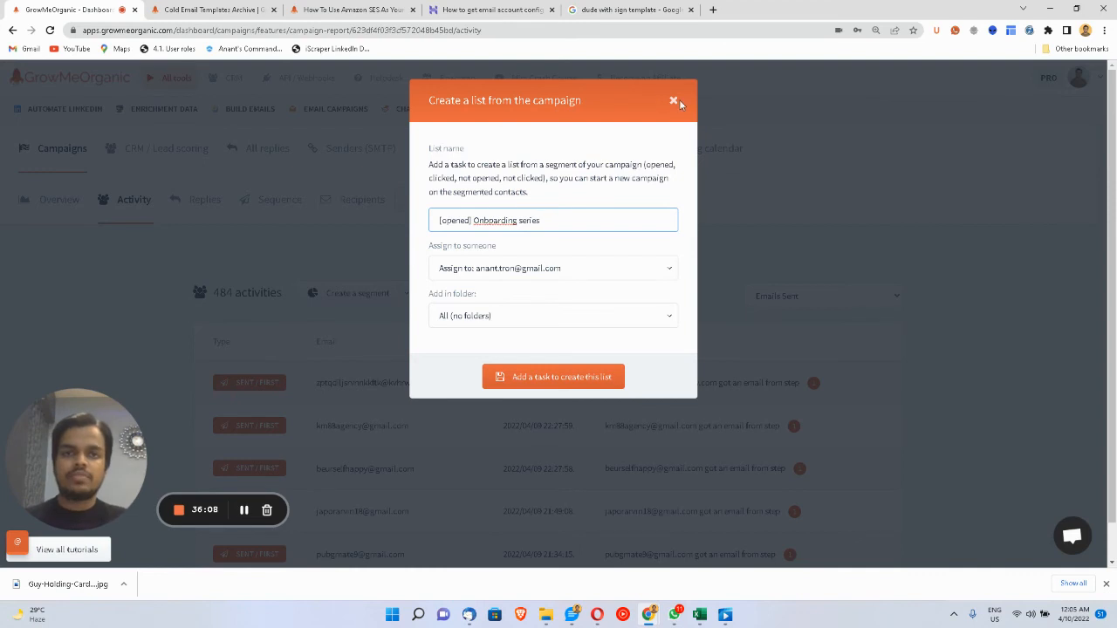
pyautogui.click(673, 100)
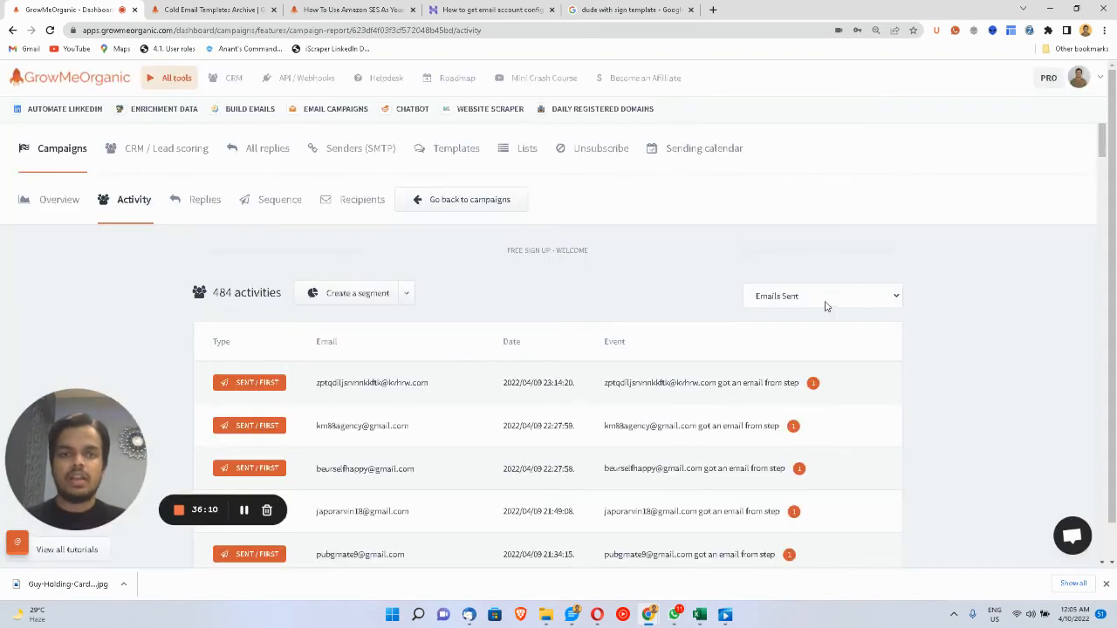
pyautogui.click(406, 297)
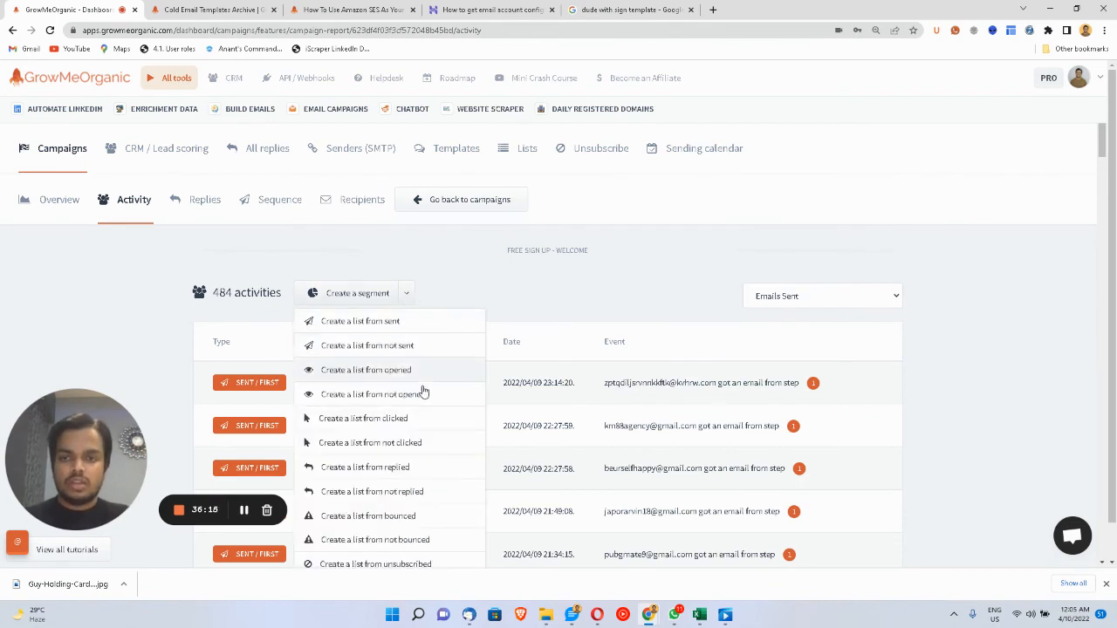
pyautogui.click(417, 524)
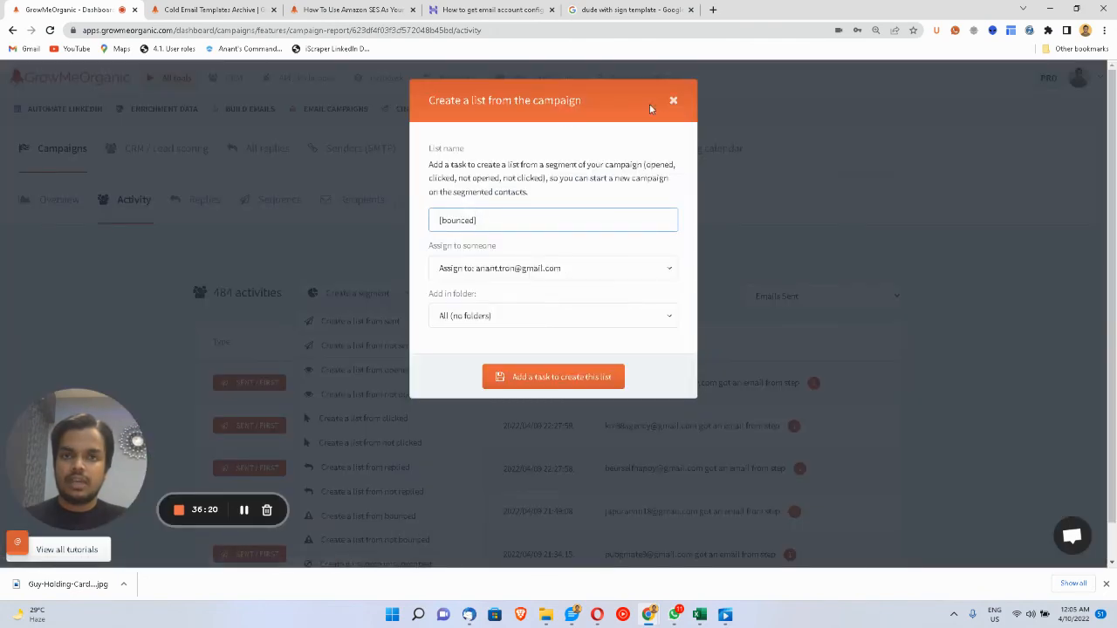
pyautogui.click(672, 101)
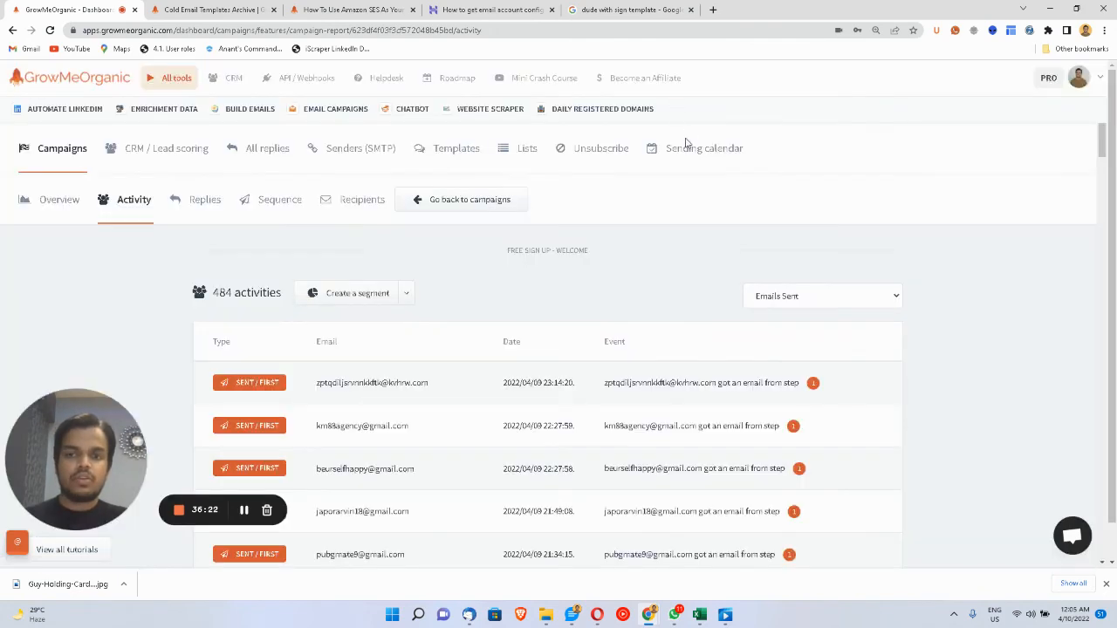
# - Filter the activity log to bounced emails, then go back to the all-campaigns list
pyautogui.scroll(5, 715, 207)
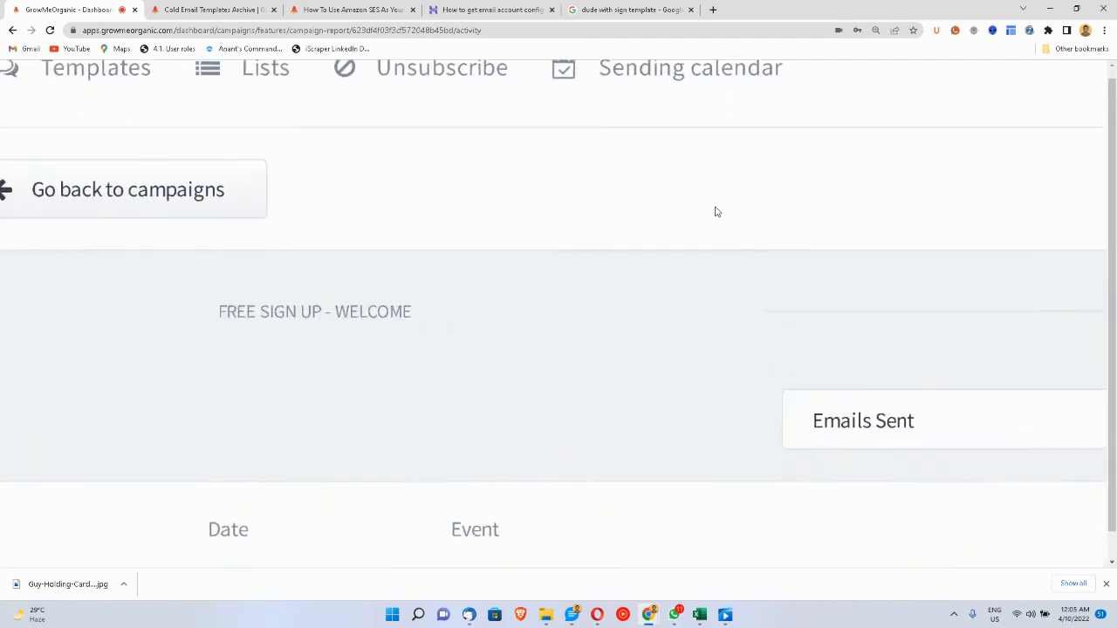
pyautogui.click(864, 410)
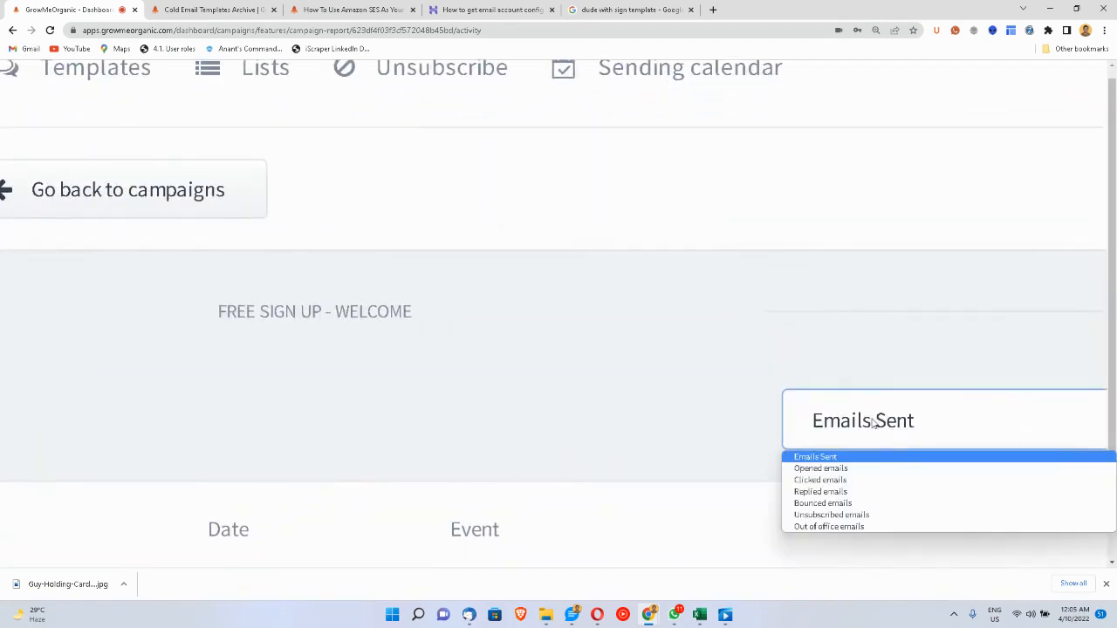
pyautogui.click(845, 506)
pyautogui.scroll(-5, 588, 304)
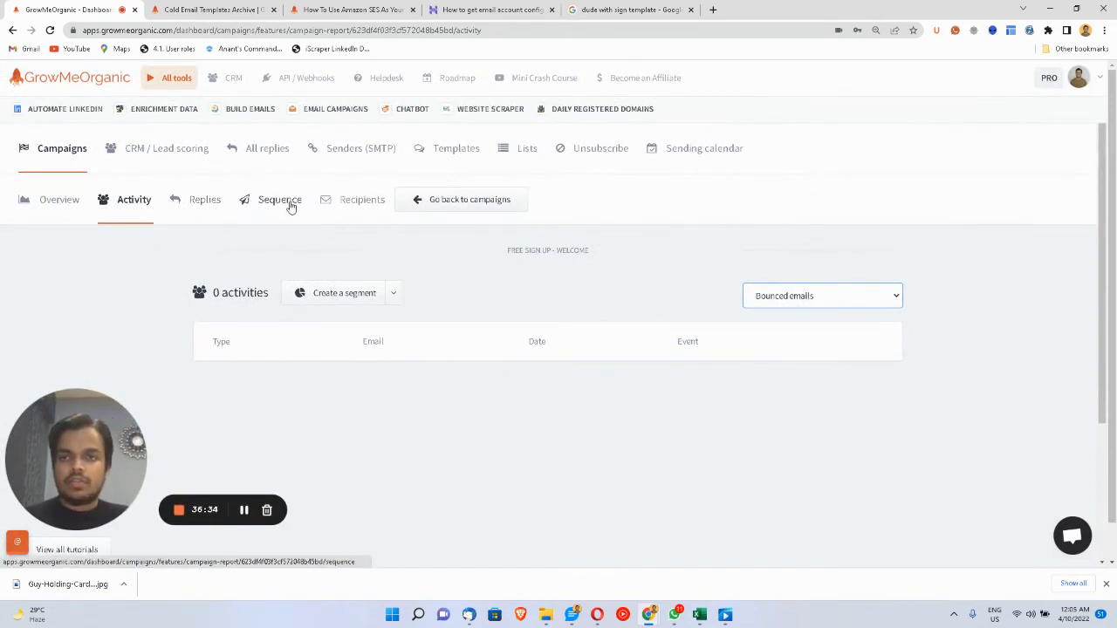
pyautogui.click(420, 197)
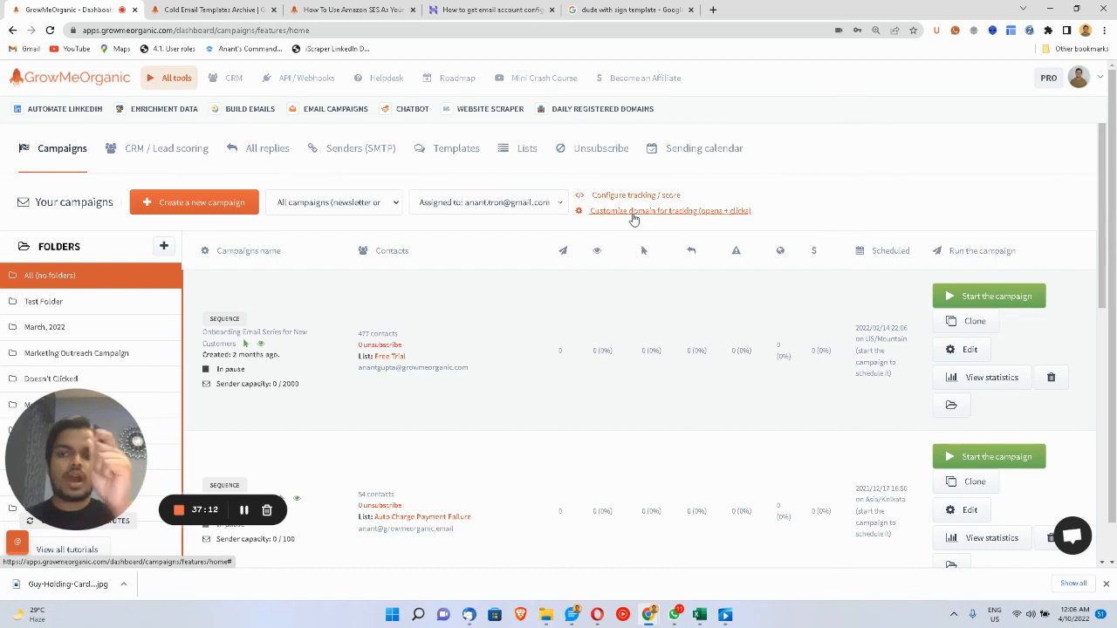
pyautogui.click(634, 212)
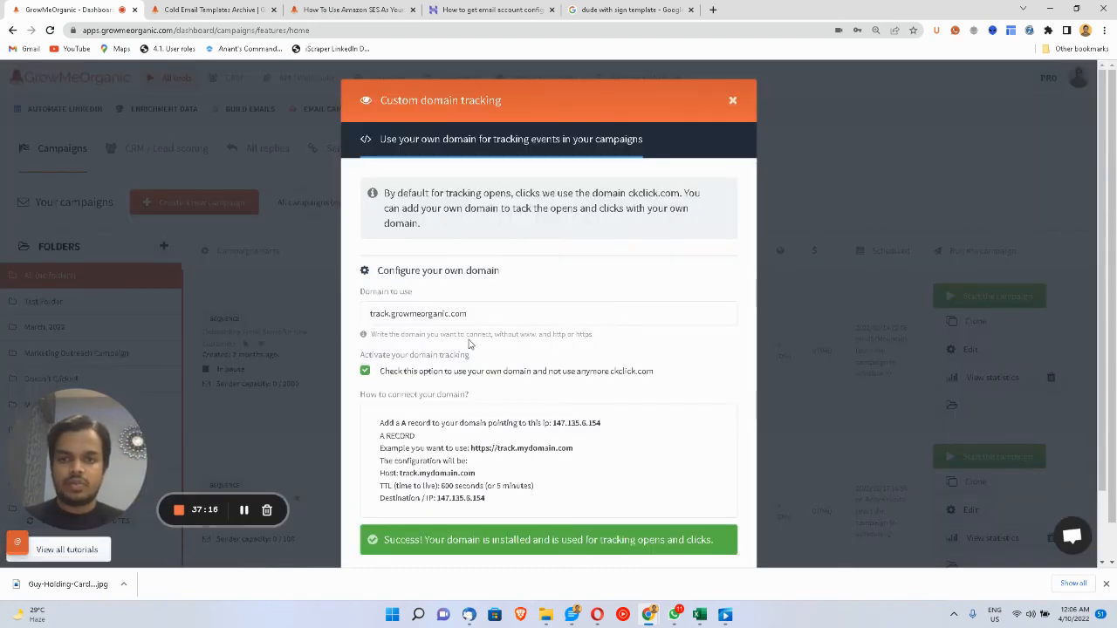
pyautogui.scroll(-1, 468, 345)
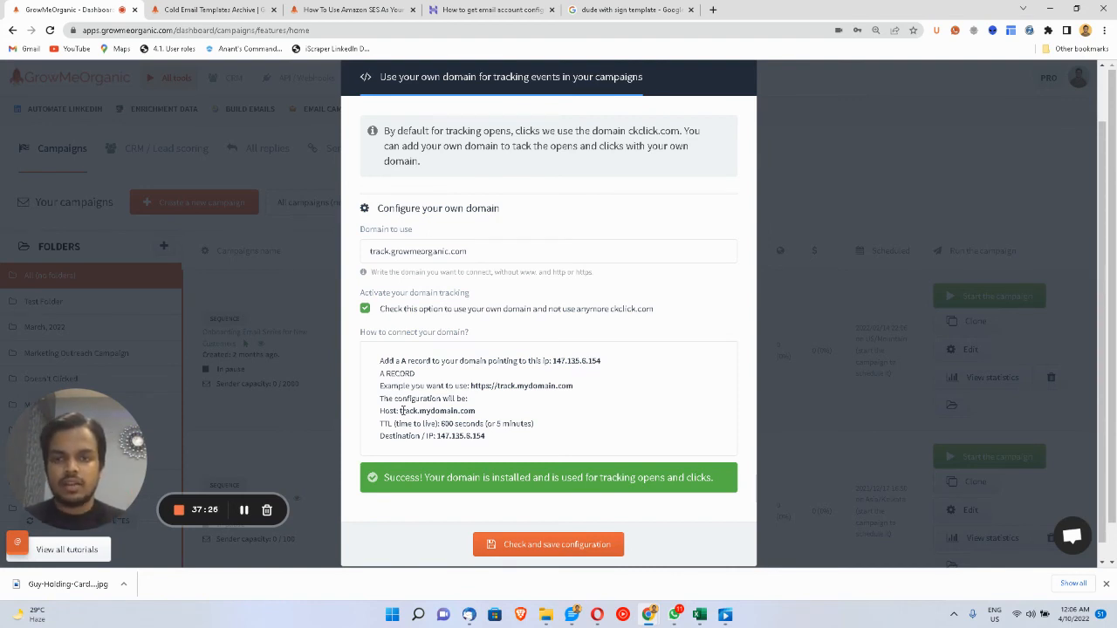
pyautogui.moveTo(400, 410); pyautogui.dragTo(486, 437)
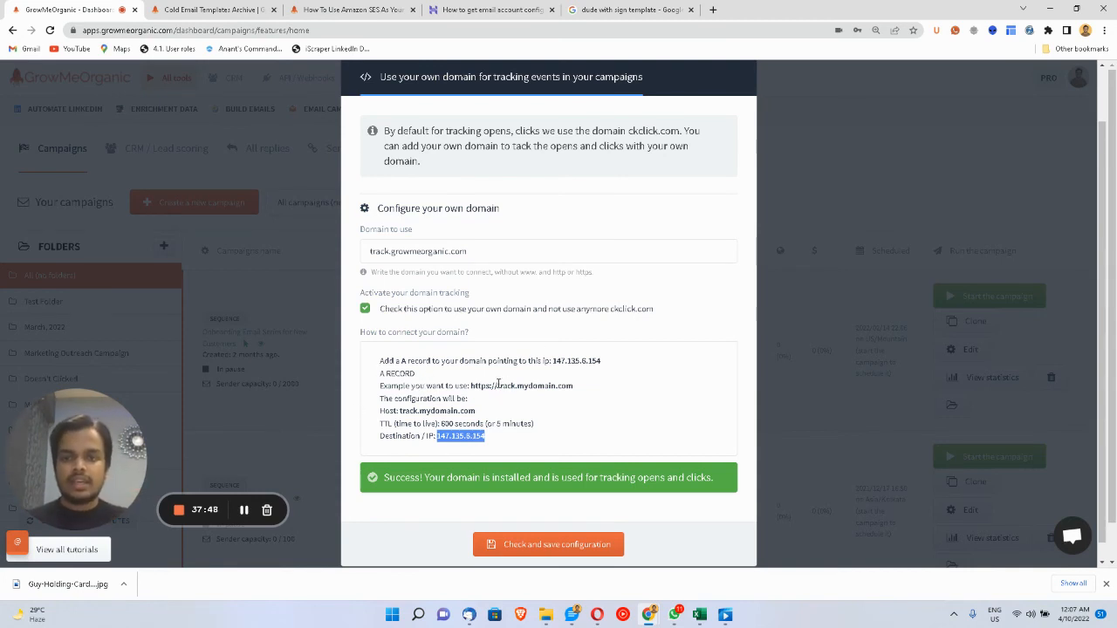
pyautogui.moveTo(470, 386); pyautogui.dragTo(515, 385)
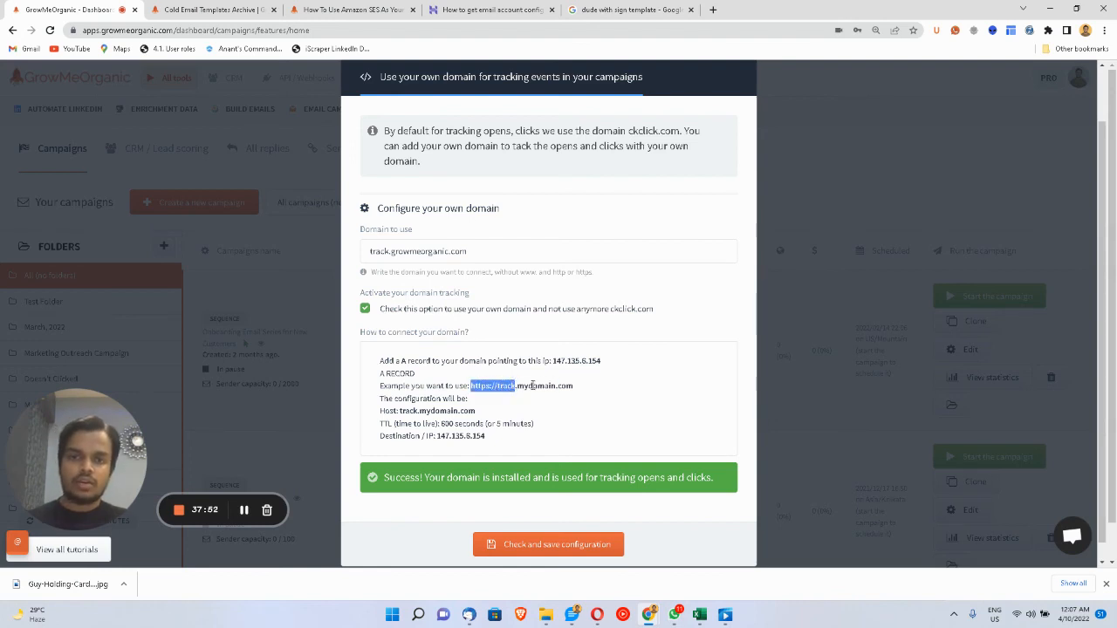
pyautogui.doubleClick(534, 386)
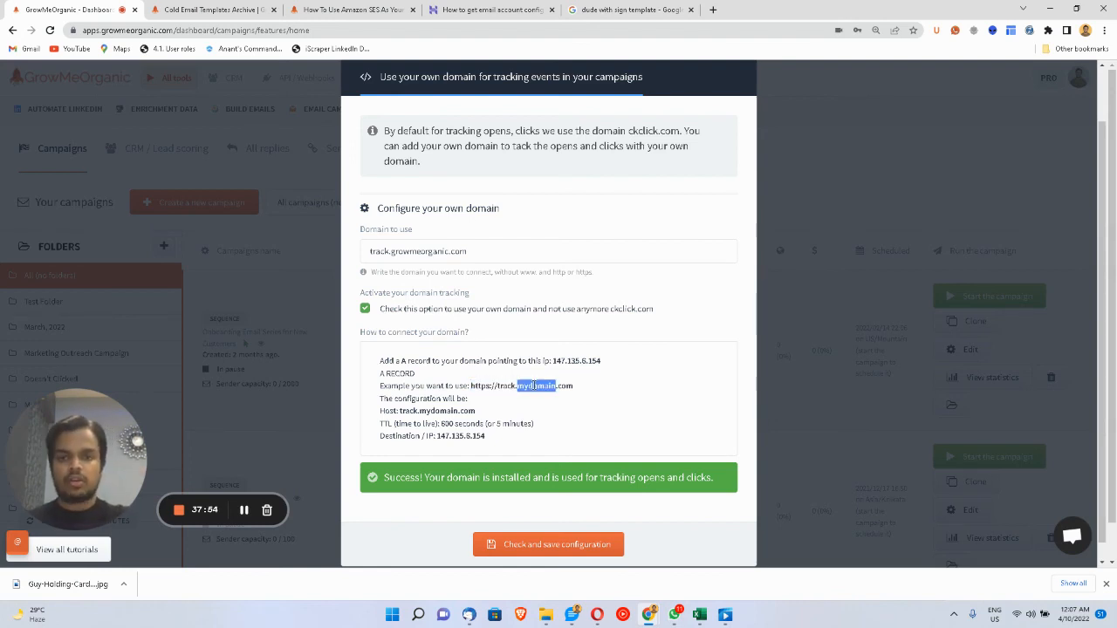
pyautogui.scroll(1, 611, 367)
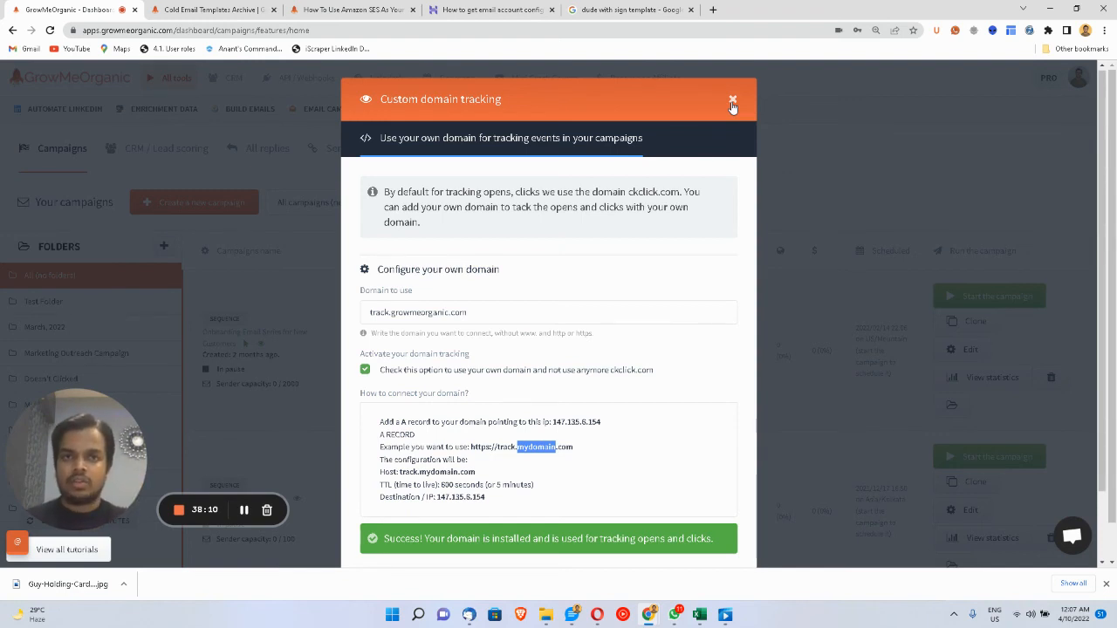
pyautogui.click(733, 102)
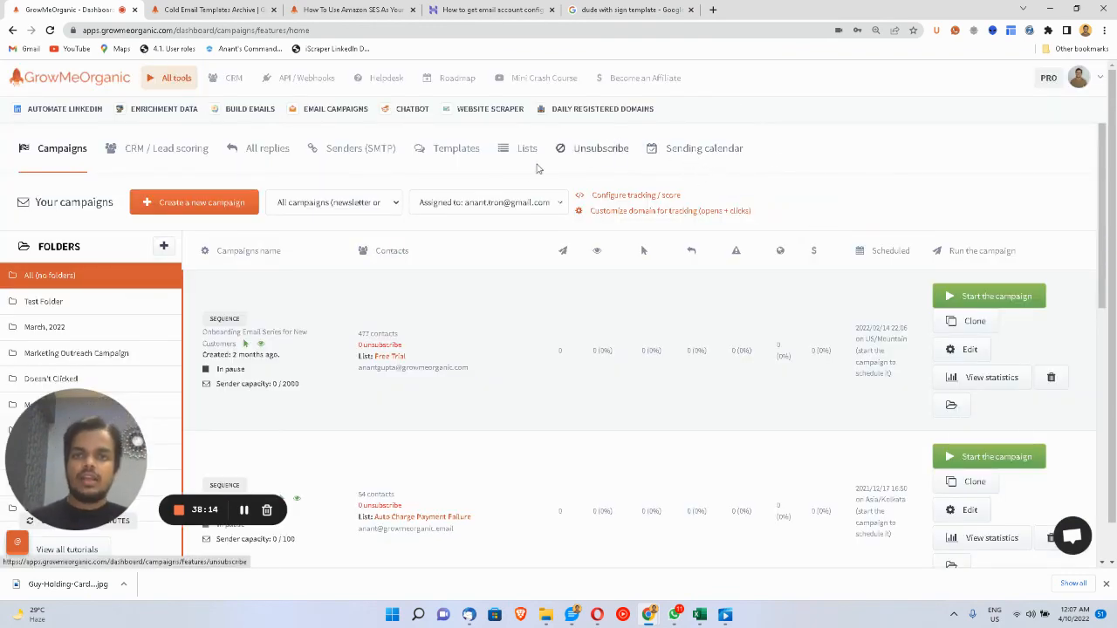
# - View the contacts of New Test List from the Lists tab
pyautogui.click(524, 158)
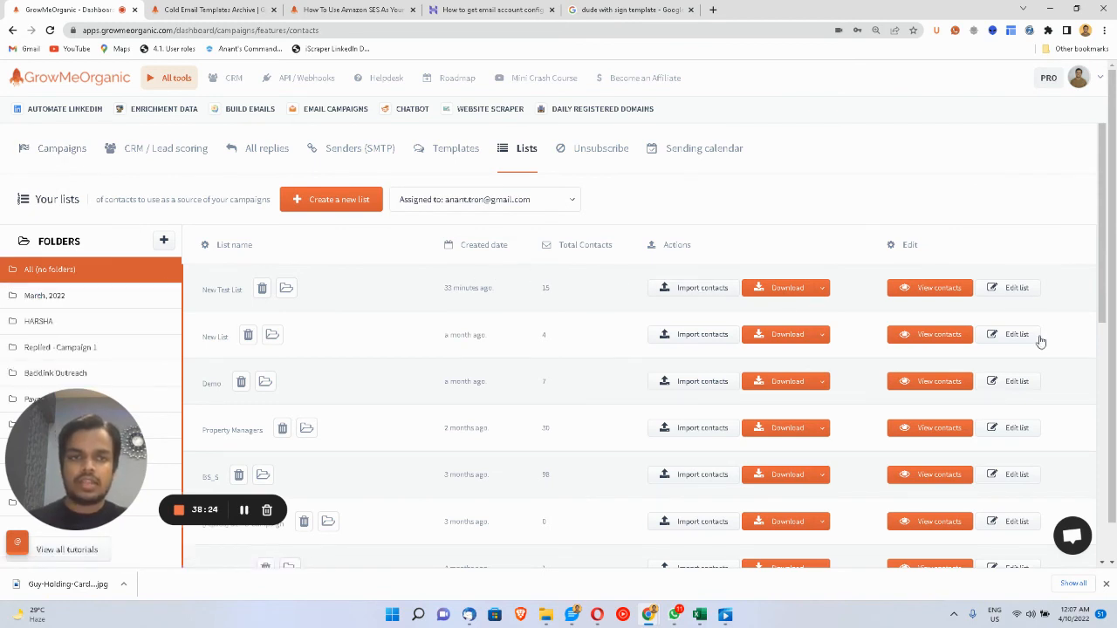
pyautogui.click(939, 288)
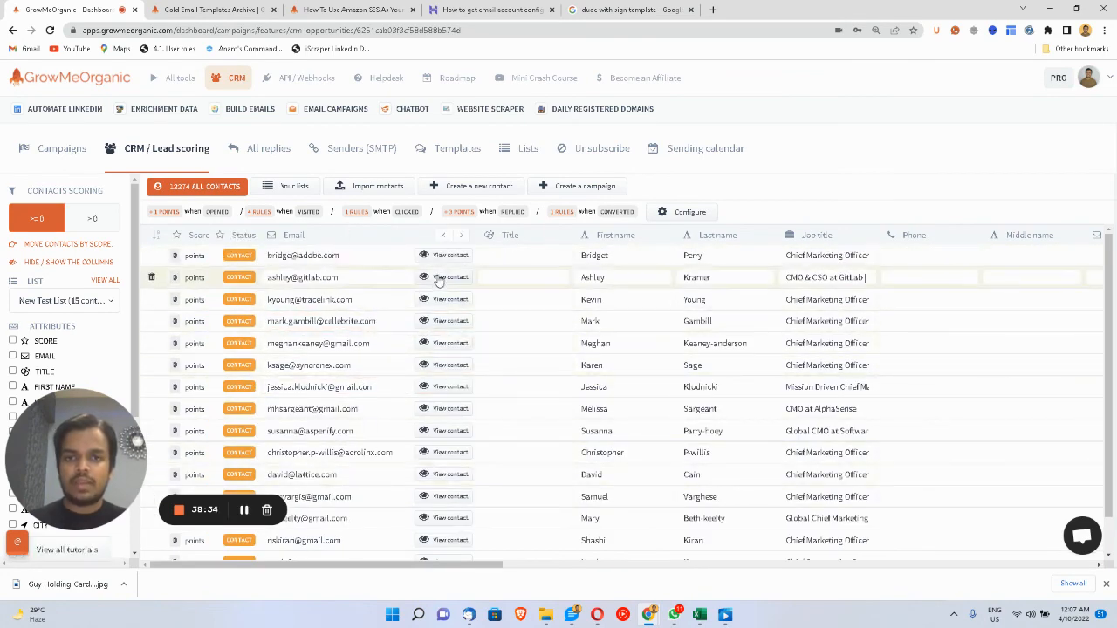
# - Open the lead-scoring Configure dialog showing replies at 3 points, URL clicks 2, and visit tracking
pyautogui.click(549, 390)
pyautogui.hscroll(2, 549, 390)
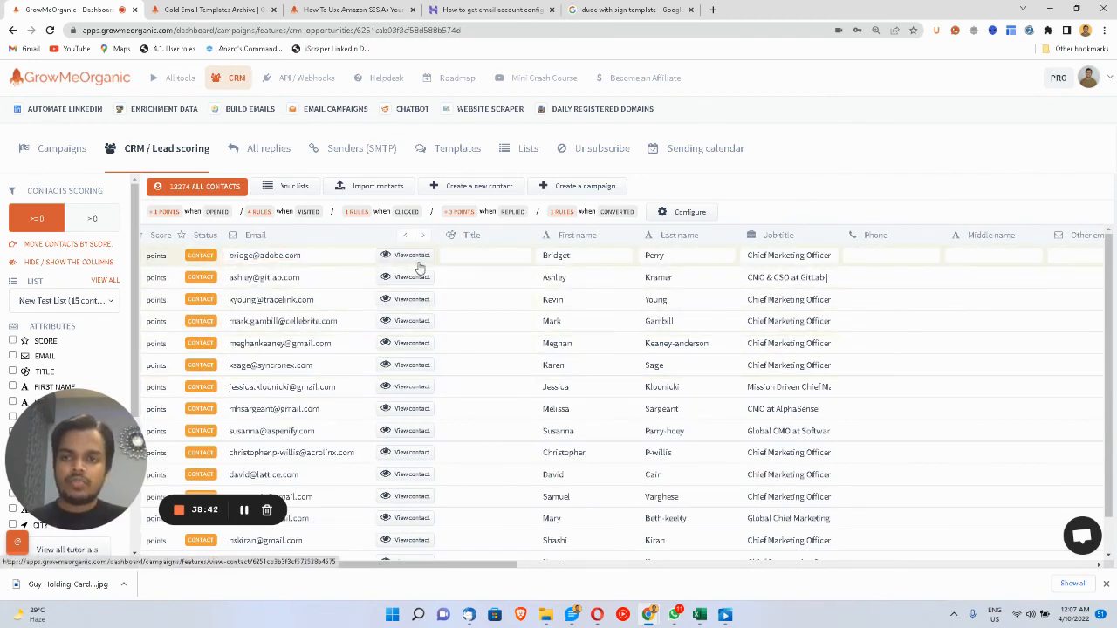
pyautogui.click(379, 303)
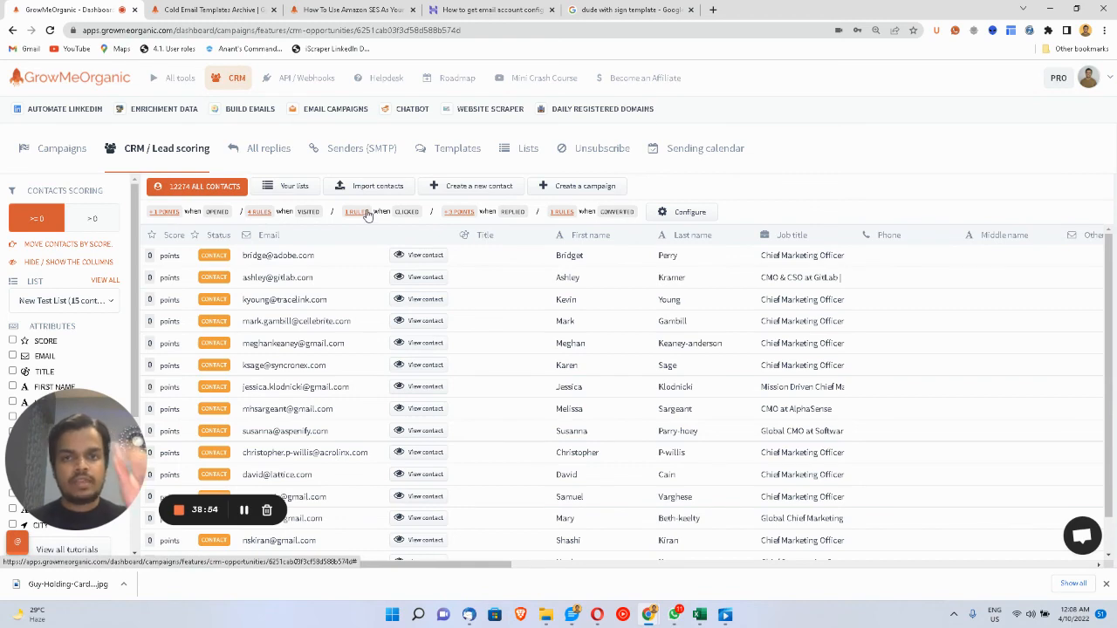
pyautogui.click(670, 213)
pyautogui.scroll(-3, 635, 347)
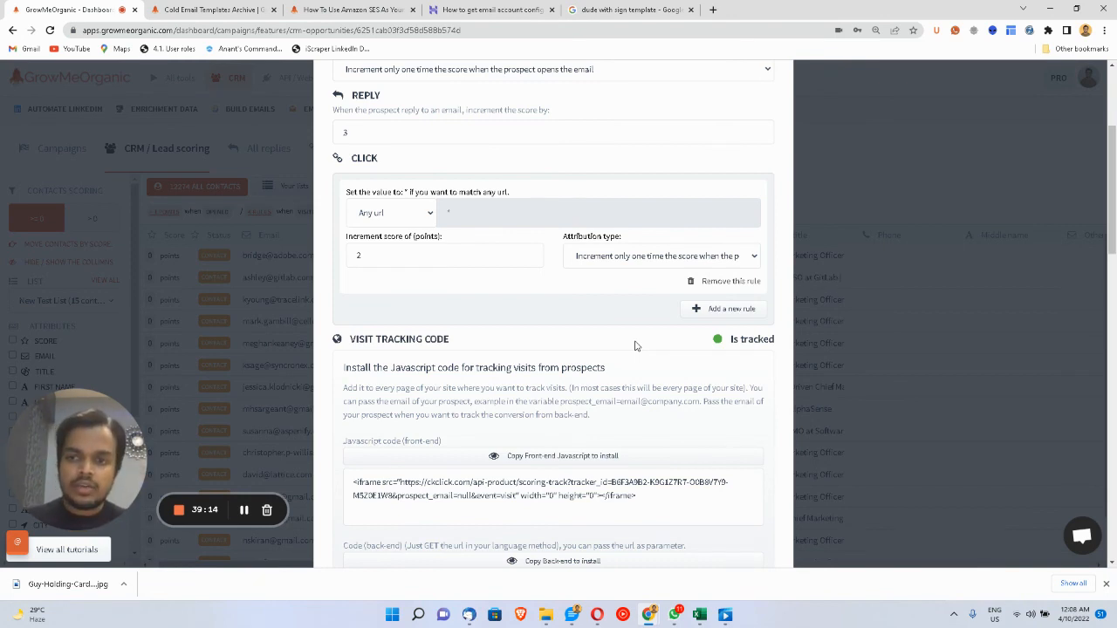
# - Copy the front-end JavaScript visit-tracking snippet
pyautogui.click(596, 471)
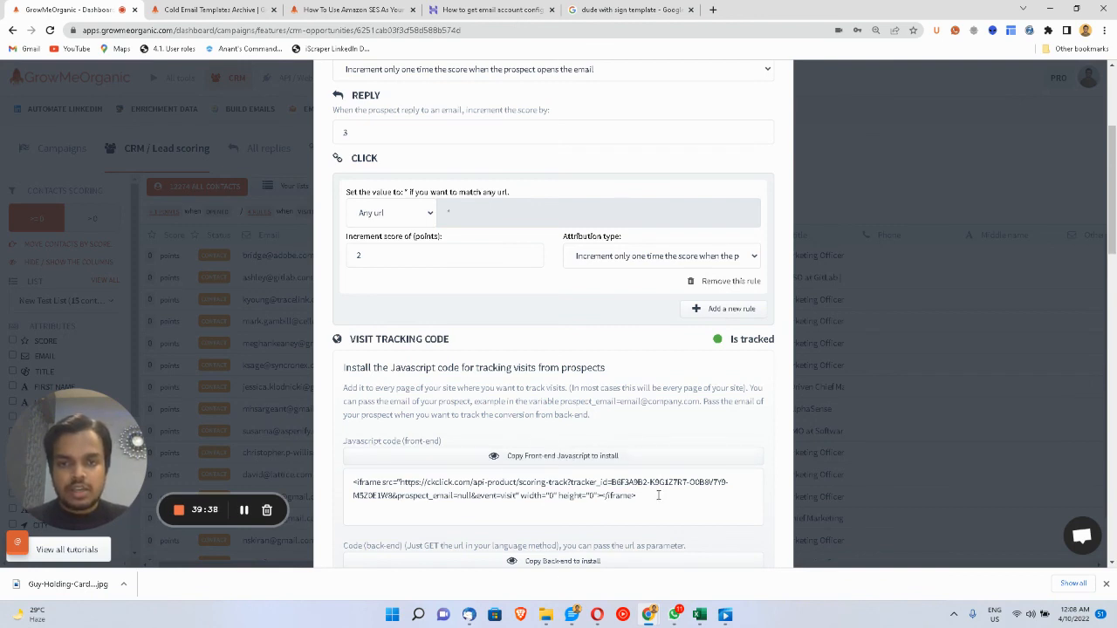
pyautogui.moveTo(658, 494); pyautogui.dragTo(326, 481)
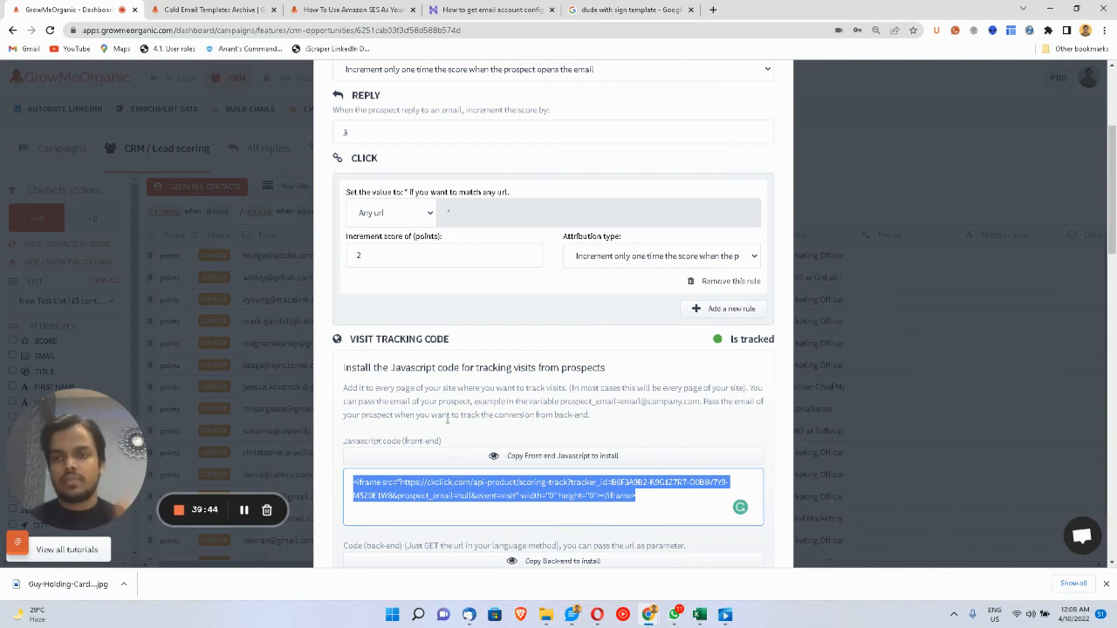
pyautogui.scroll(5, 447, 419)
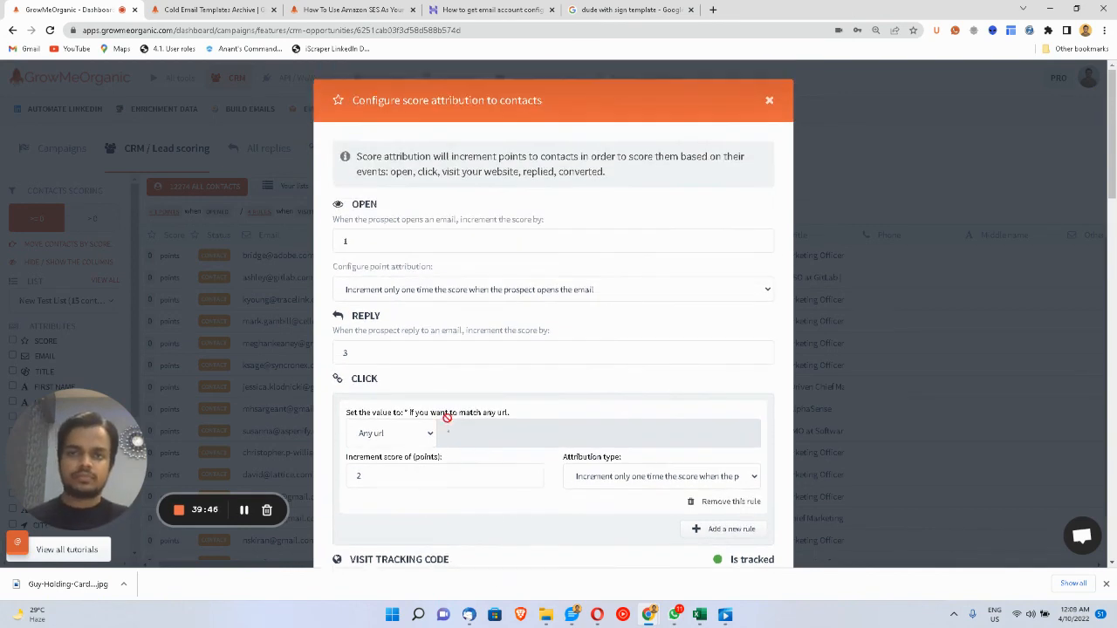
pyautogui.scroll(-8, 549, 411)
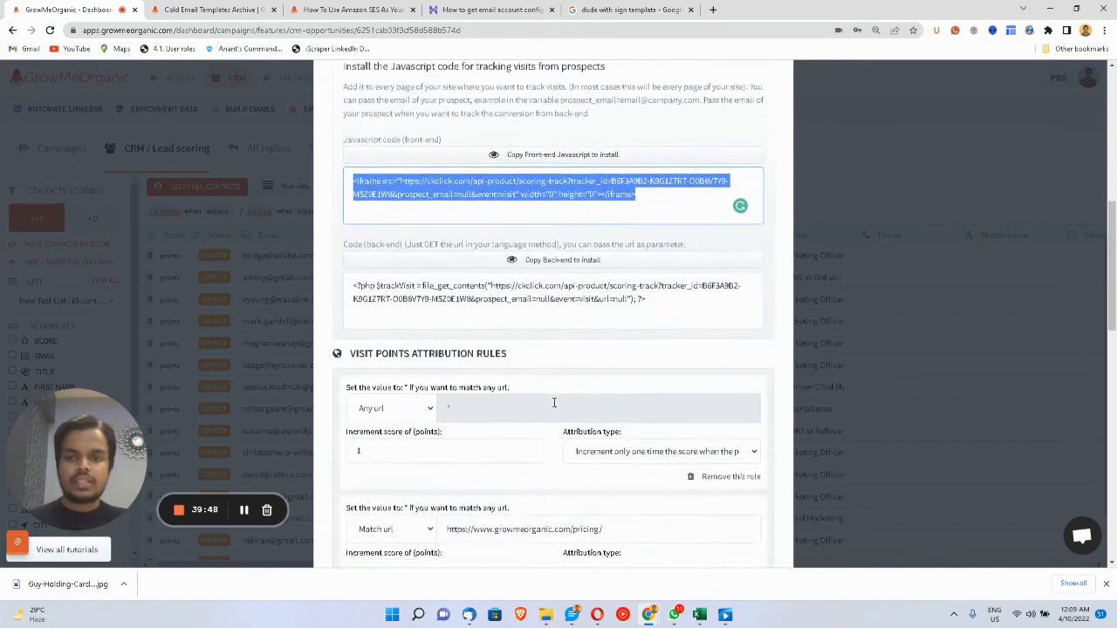
# - Change the first visit-scoring rule from 'Any url' to 'Match url'
pyautogui.click(393, 218)
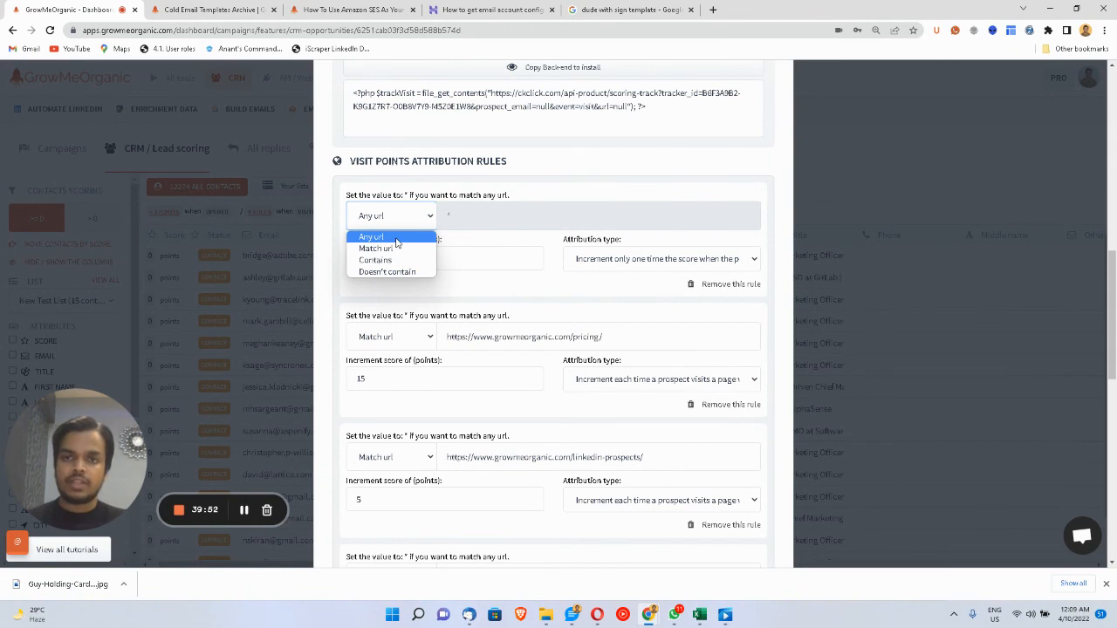
pyautogui.click(396, 239)
pyautogui.click(413, 225)
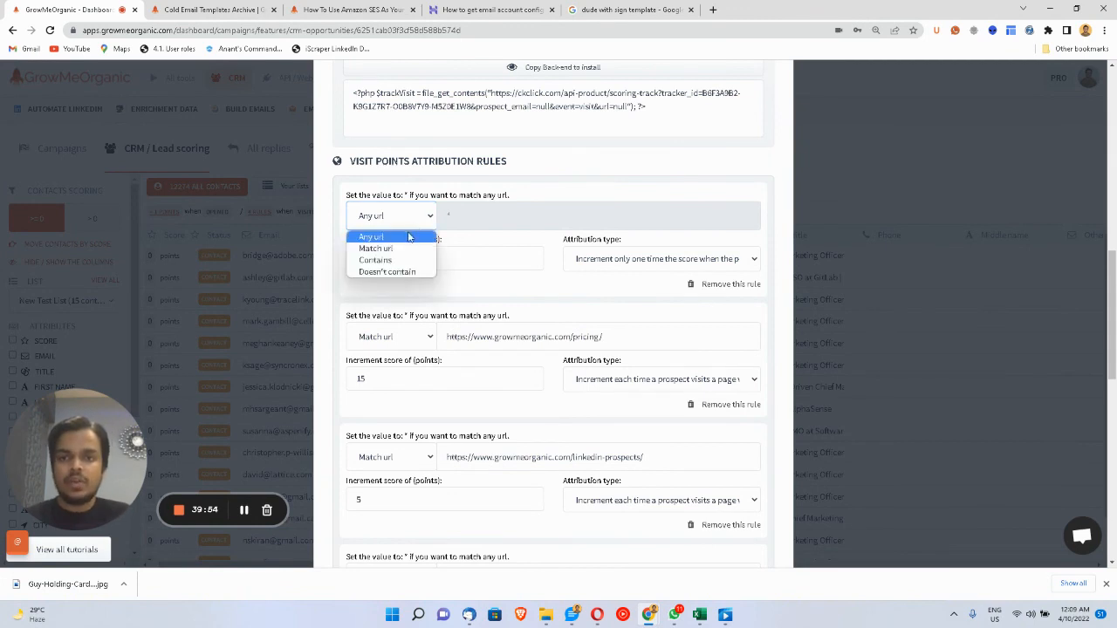
pyautogui.click(415, 246)
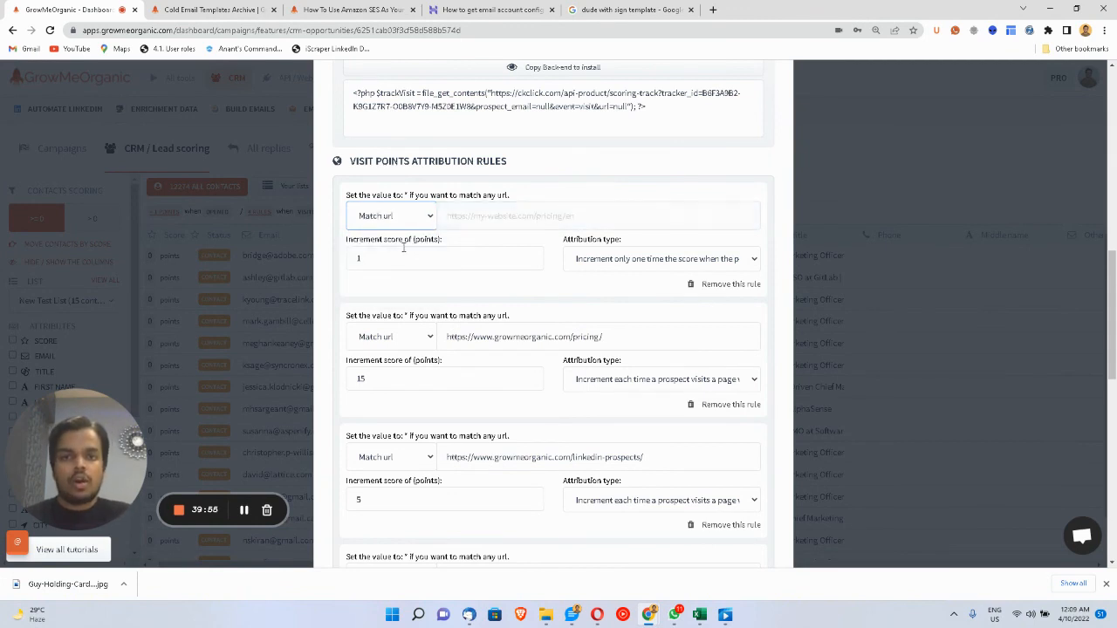
# - Review the pricing-page URL rule and the Convert Tracking Code section below it
pyautogui.tripleClick(478, 336)
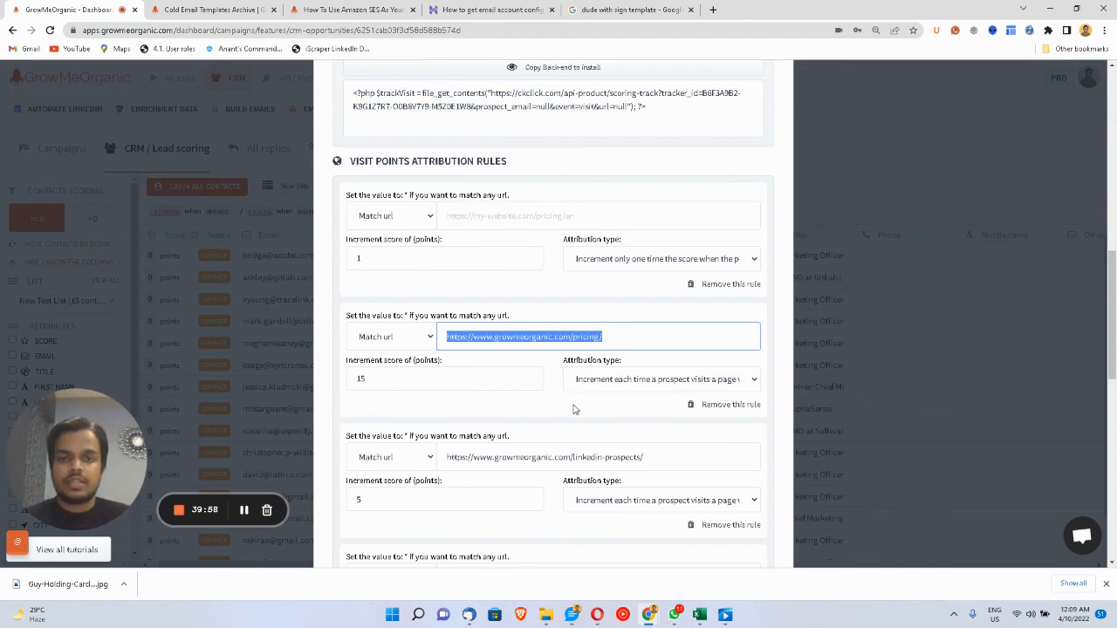
pyautogui.scroll(-4, 578, 455)
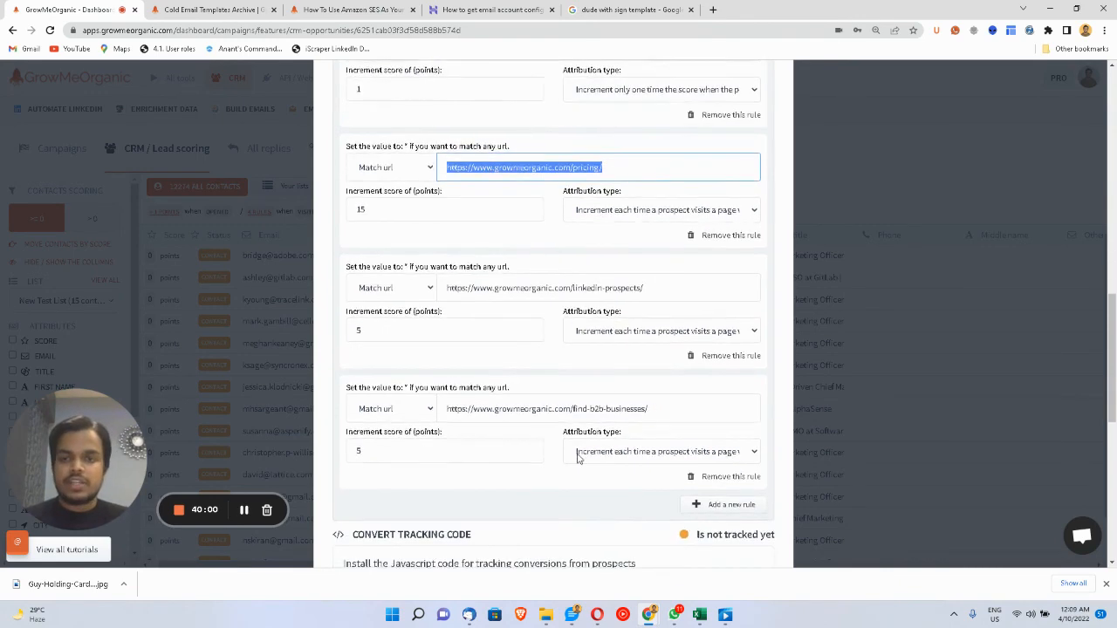
pyautogui.scroll(7, 578, 460)
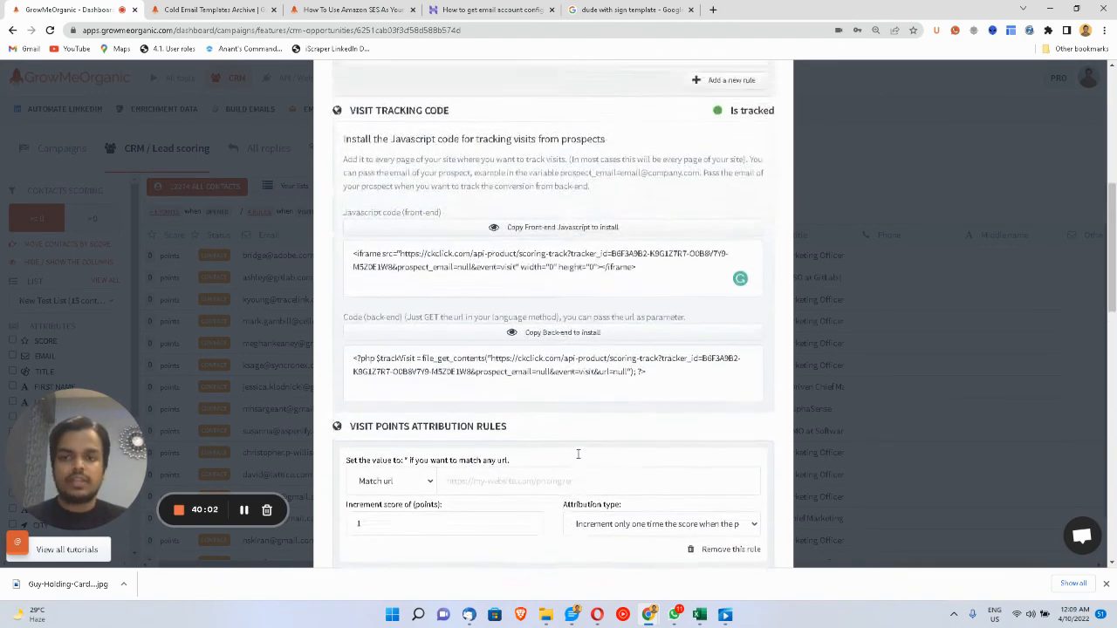
pyautogui.scroll(-3, 577, 459)
pyautogui.scroll(-7, 578, 457)
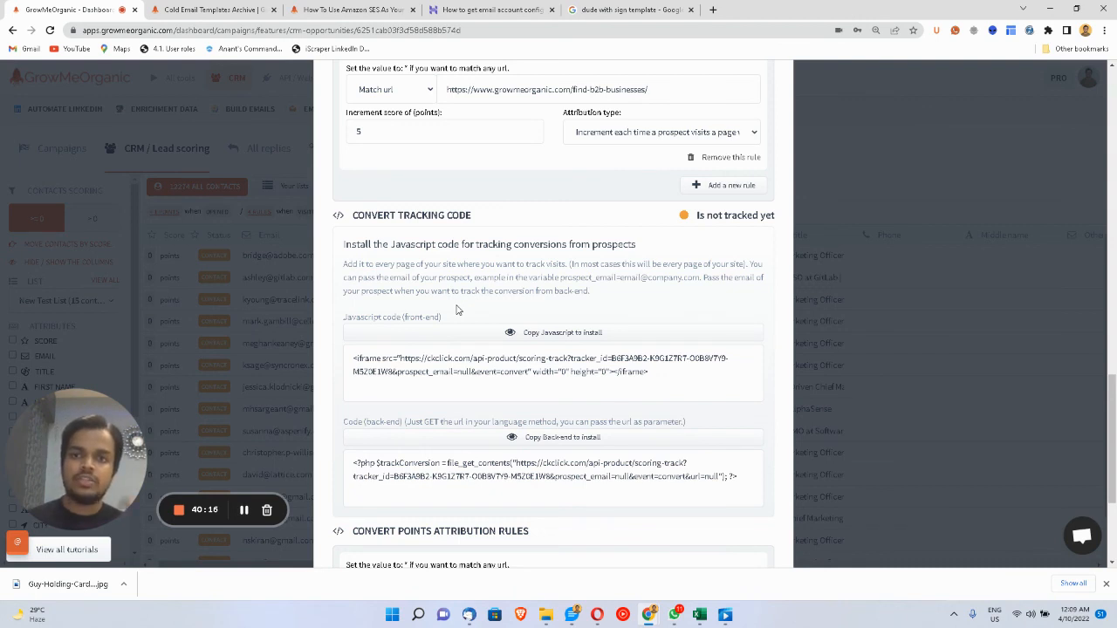
pyautogui.moveTo(332, 218); pyautogui.dragTo(431, 214)
pyautogui.click(499, 265)
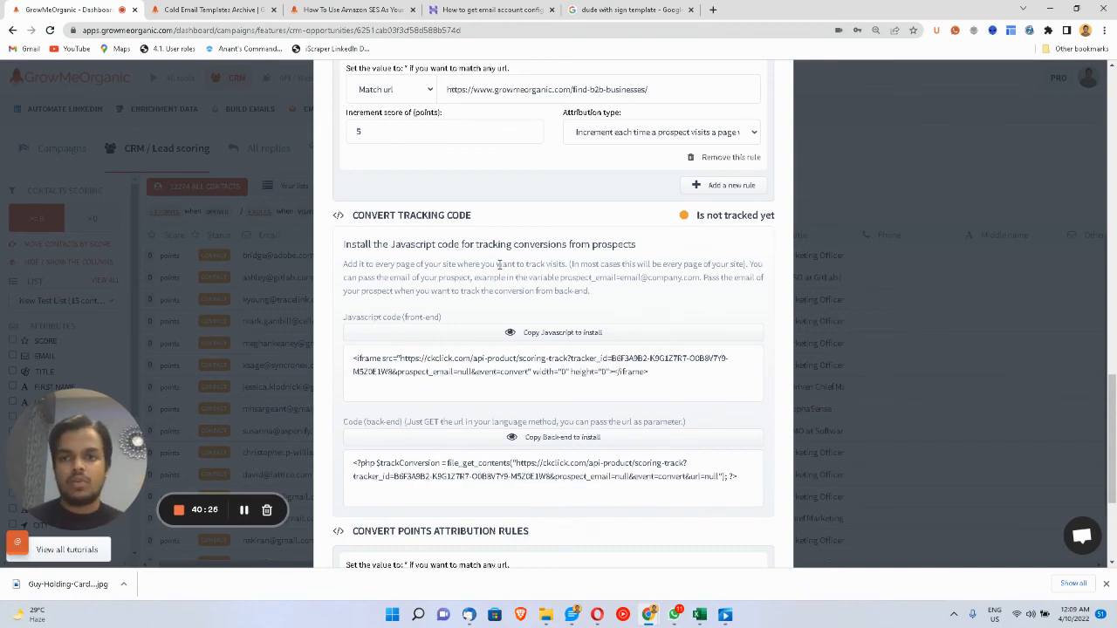
pyautogui.scroll(15, 524, 267)
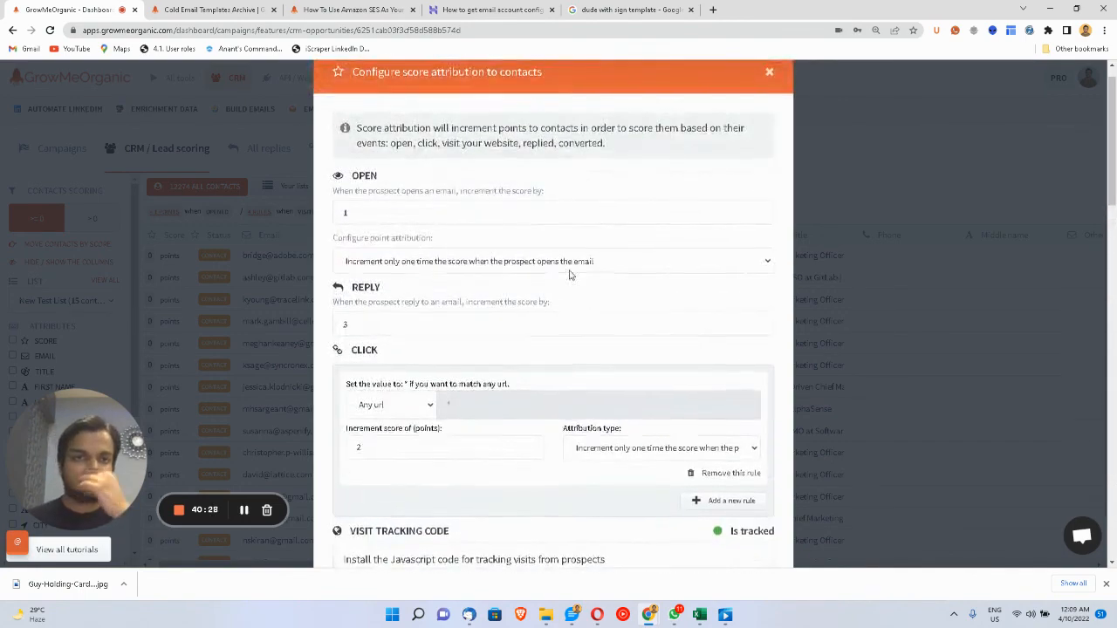
# - Close the score attribution dialog and open the account menu showing Unlimited usage
pyautogui.click(769, 100)
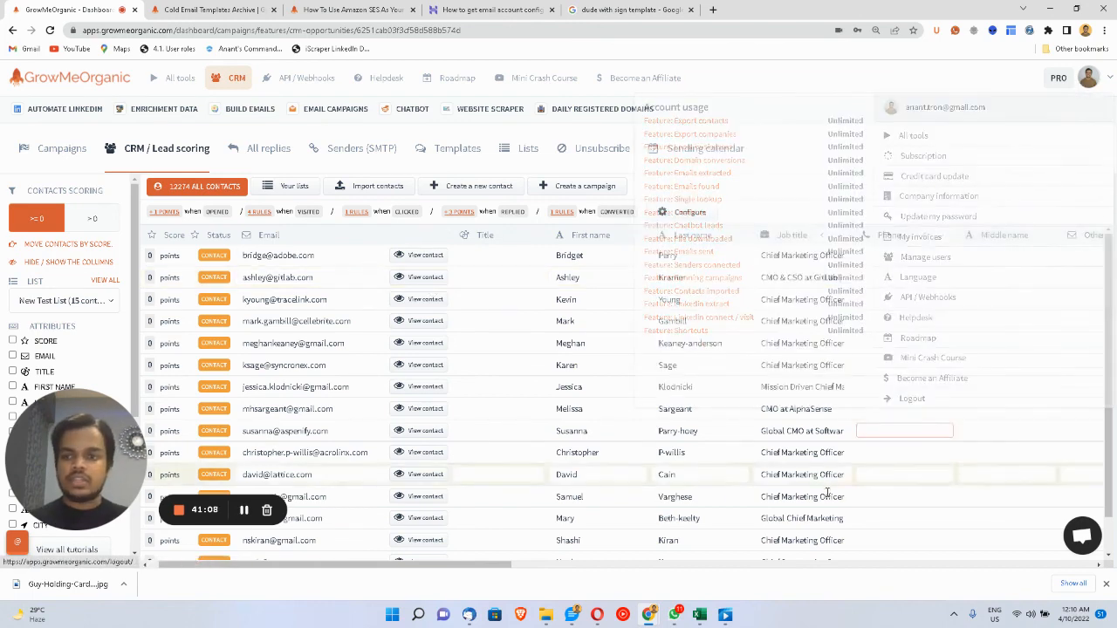
pyautogui.moveTo(1060, 87)
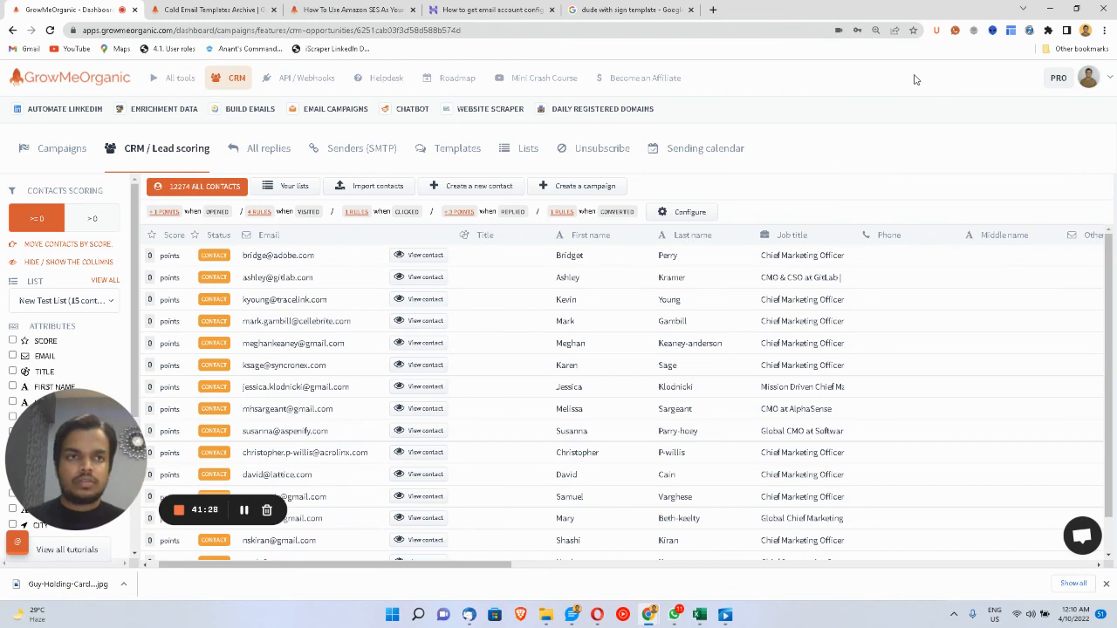
pyautogui.click(1068, 91)
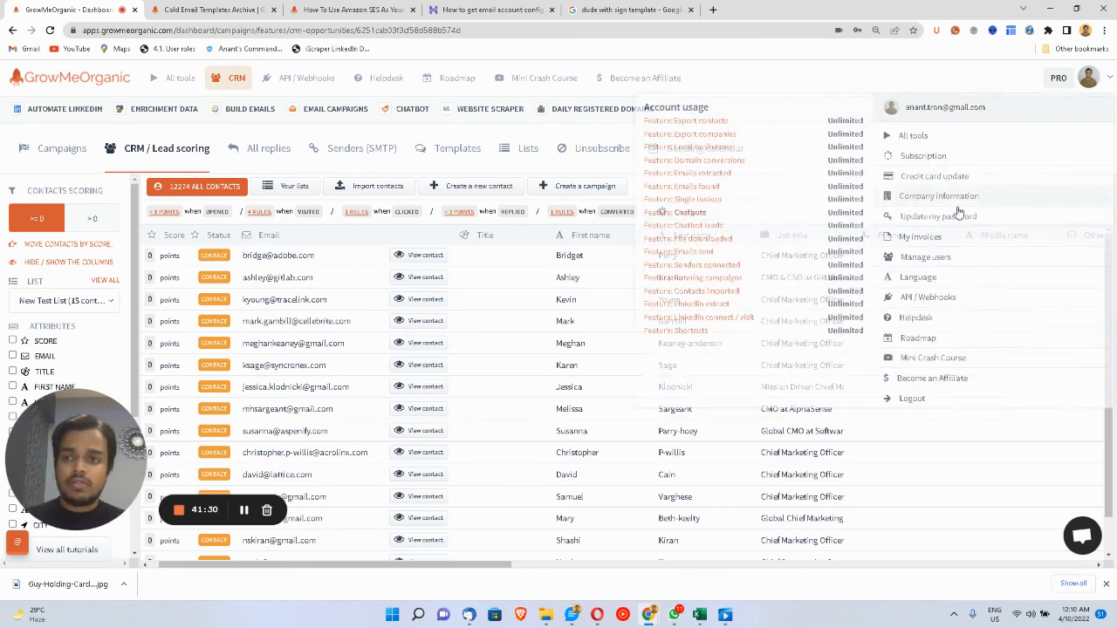